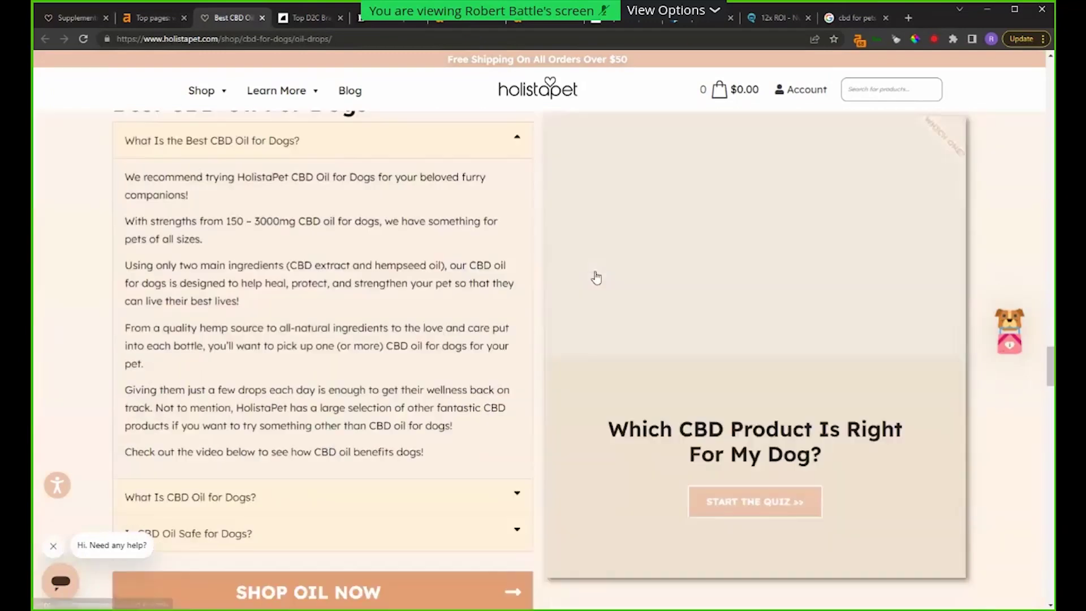
# Step: Examine the dog CBD oil page's written content, expanding the answers on what CBD oil for dogs is and whether it is safe
pyautogui.scroll(-5, 419, 323)
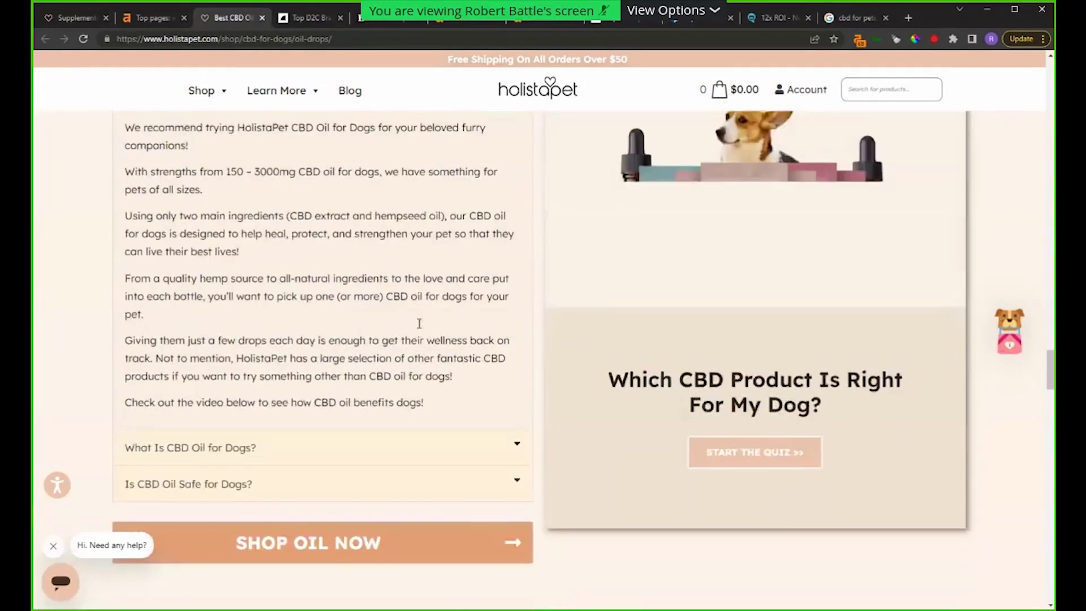
pyautogui.click(308, 257)
pyautogui.scroll(-5, 339, 371)
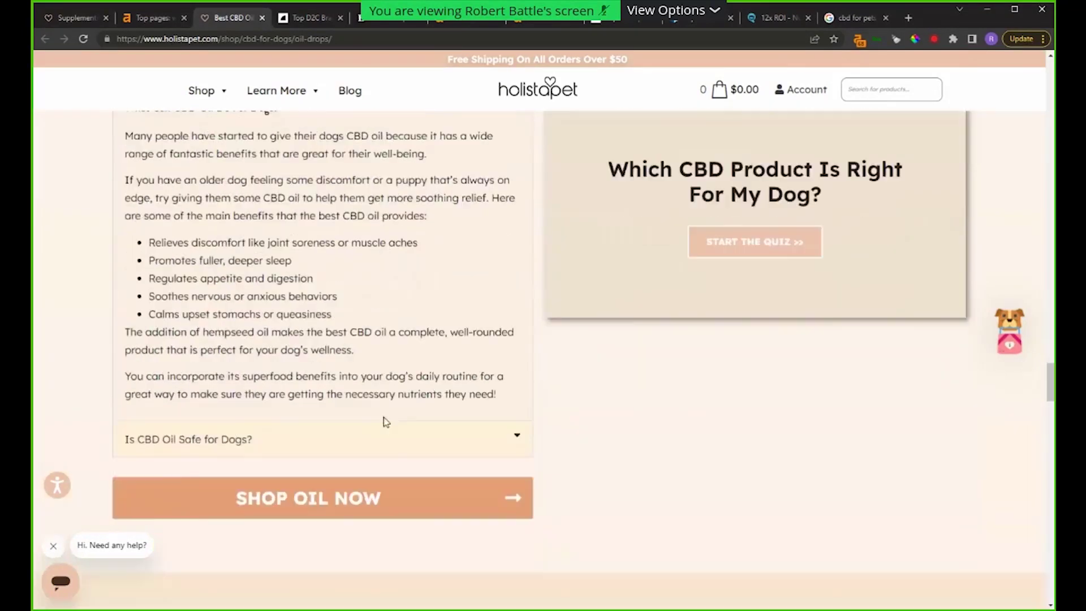
pyautogui.click(396, 441)
pyautogui.scroll(-6, 341, 266)
pyautogui.scroll(5, 367, 283)
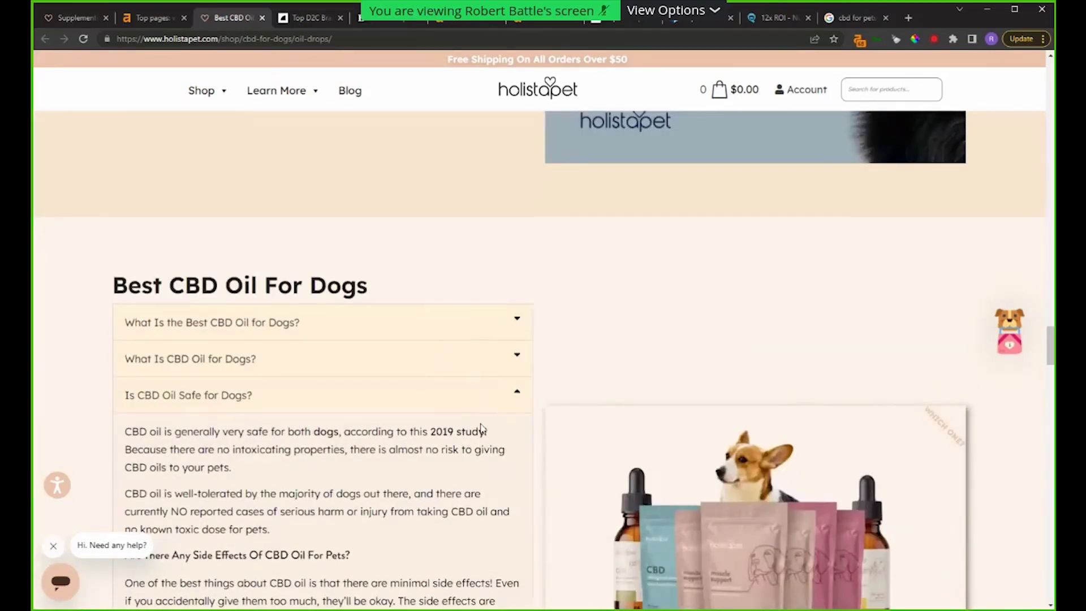
pyautogui.scroll(-15, 480, 430)
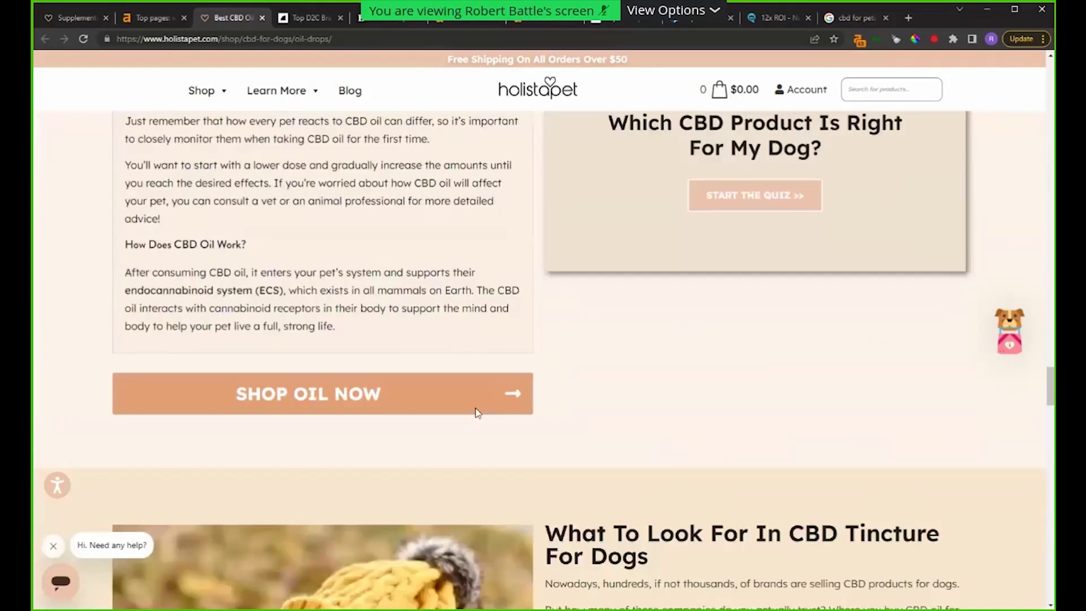
pyautogui.scroll(-15, 478, 411)
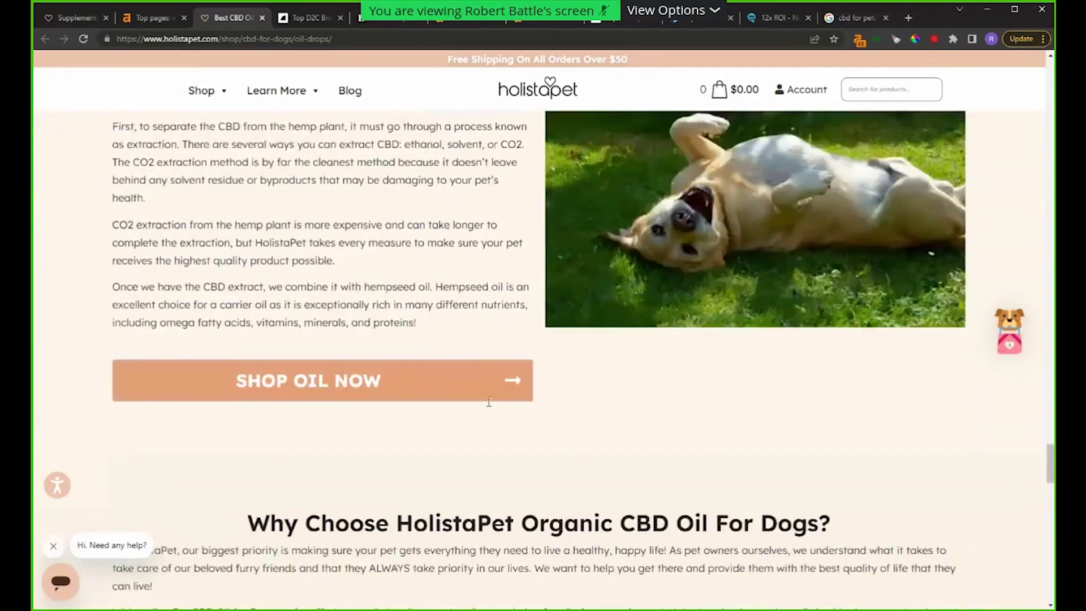
pyautogui.scroll(-10, 562, 318)
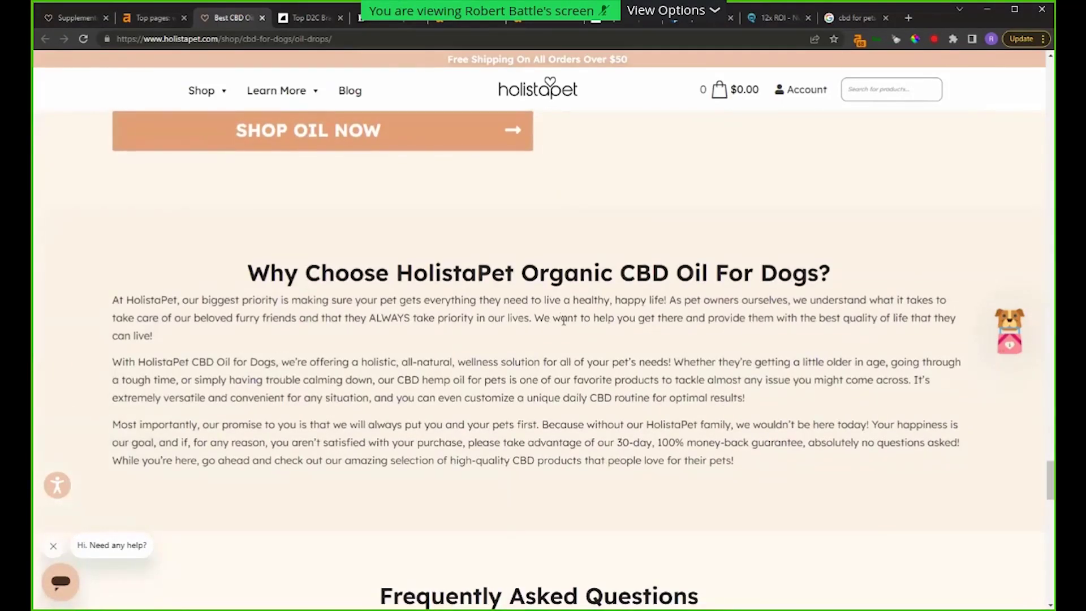
pyautogui.scroll(-4, 563, 319)
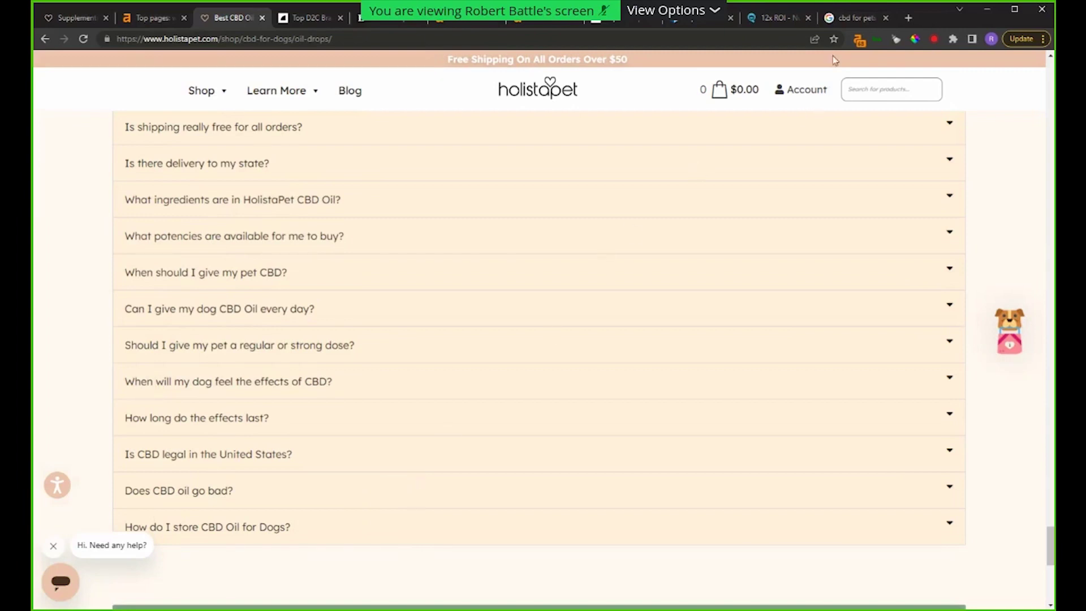
# Step: Check the Google results for "cbd for pets" and return to the beginning of the dog CBD oil page
pyautogui.hotkey('ctrl', '9')
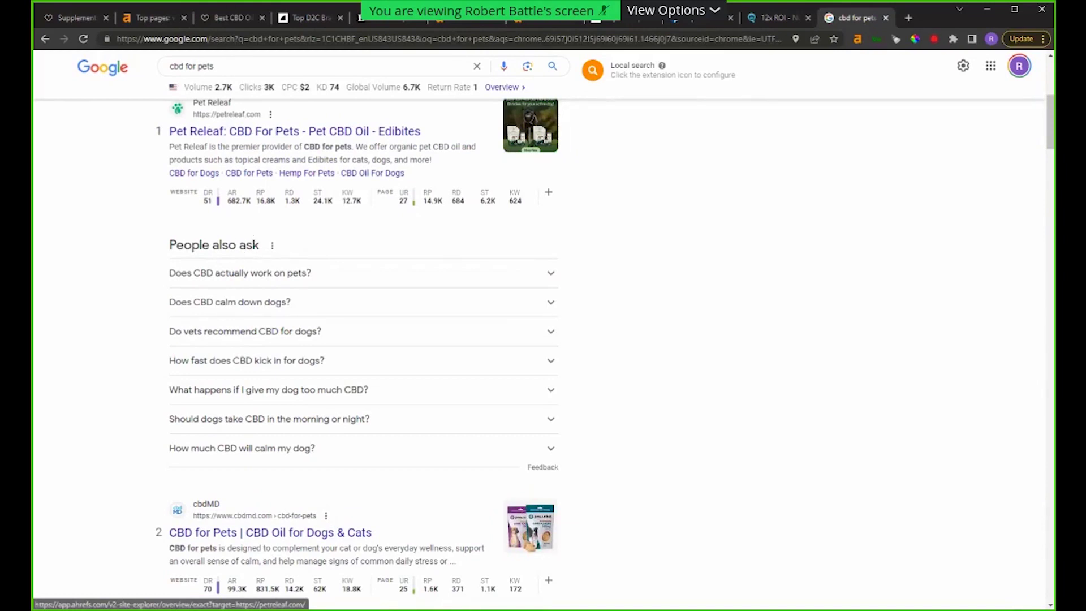
pyautogui.click(218, 16)
pyautogui.scroll(5, 317, 243)
pyautogui.scroll(10, 320, 253)
pyautogui.moveTo(1050, 469); pyautogui.dragTo(1049, 68)
pyautogui.click(149, 18)
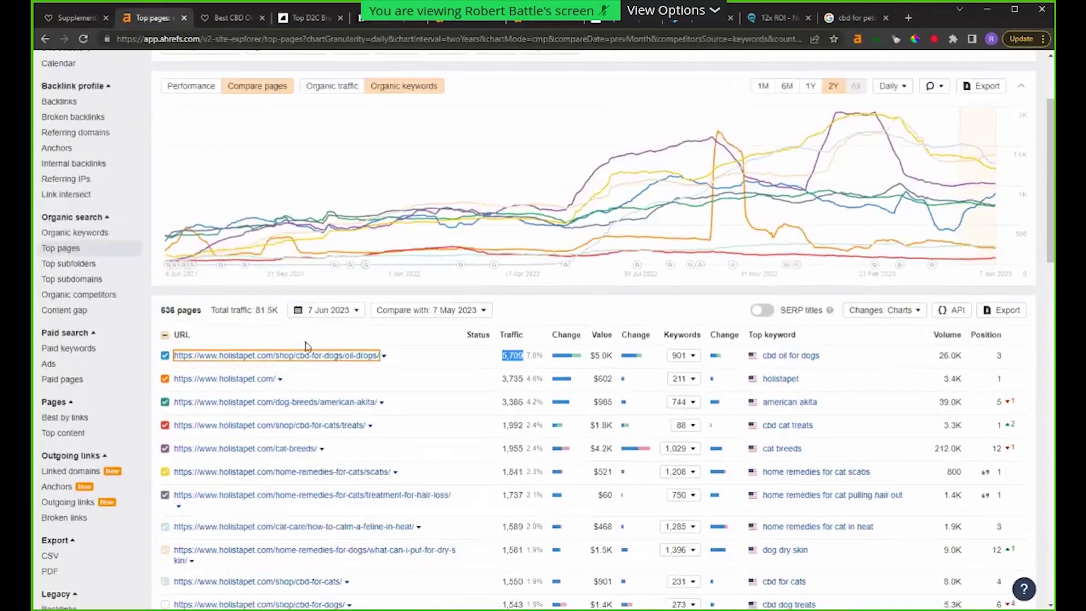
pyautogui.scroll(3, 333, 348)
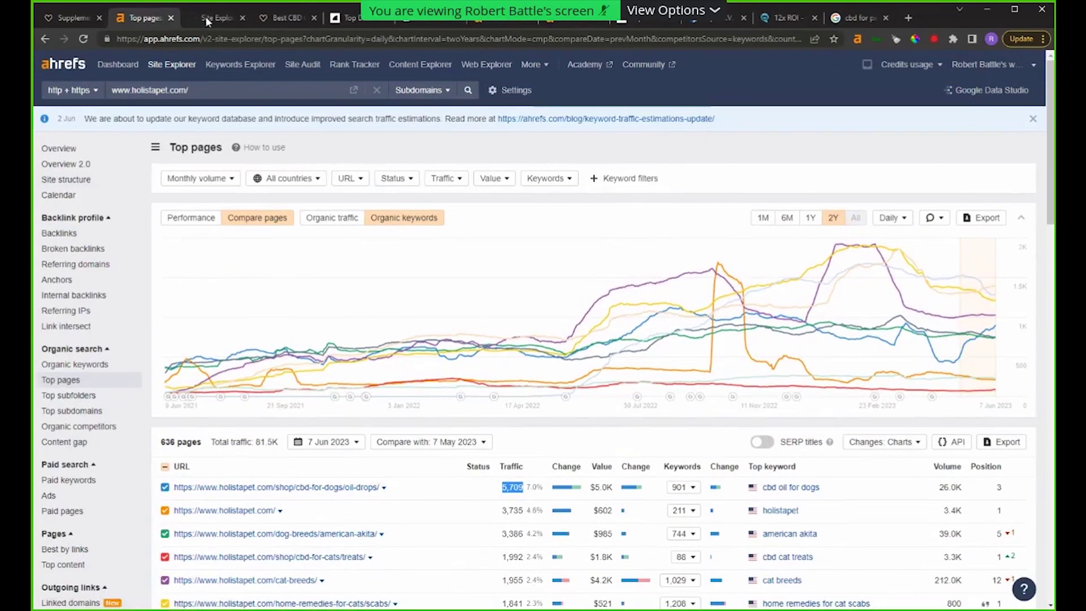
pyautogui.click(205, 17)
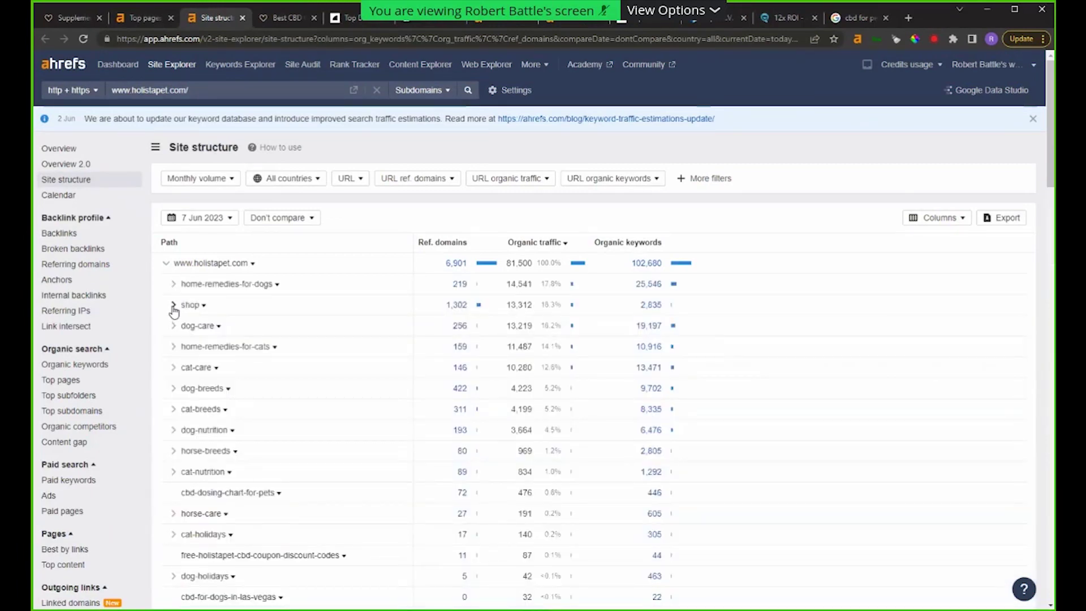
pyautogui.click(174, 306)
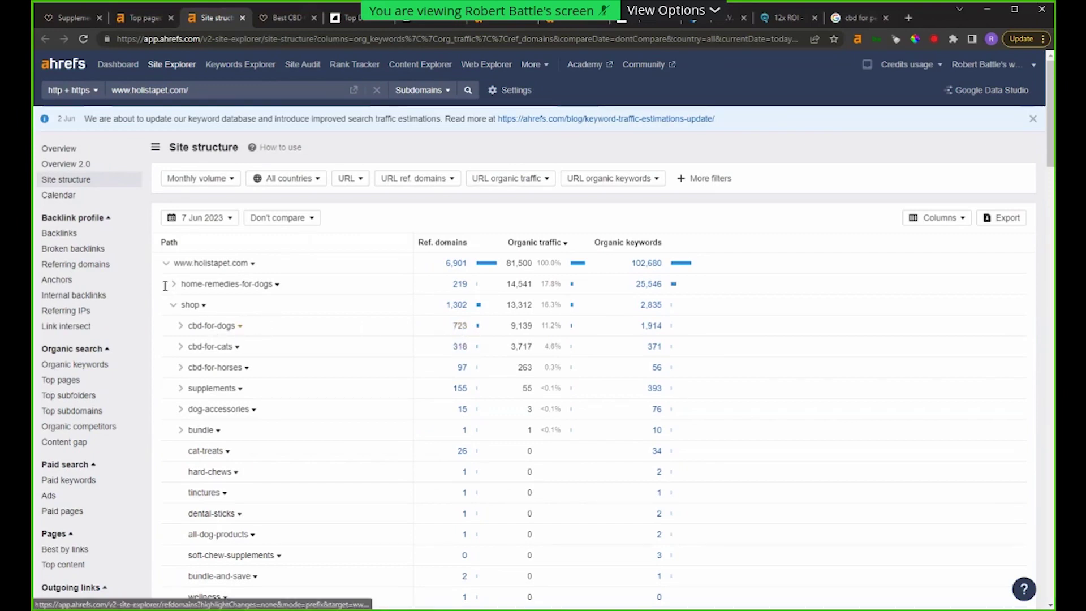
# Step: Copy the link address of the shop/cbd-for-dogs/oil-drops page from the Top pages report and duplicate the Site structure tab
pyautogui.hotkey('ctrl', 'shift', 'Tab')
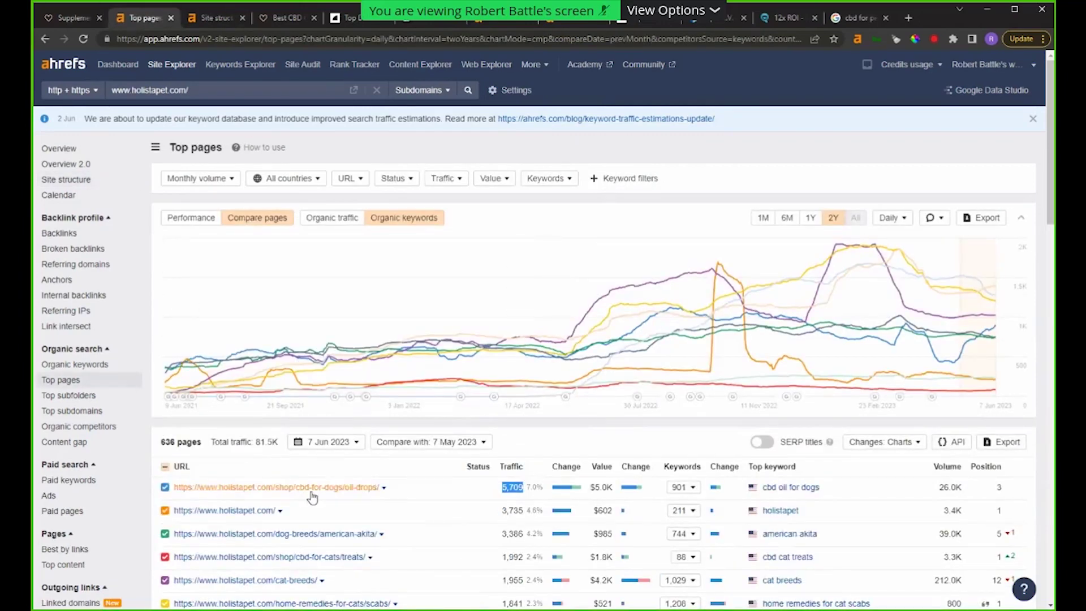
pyautogui.rightClick(312, 492)
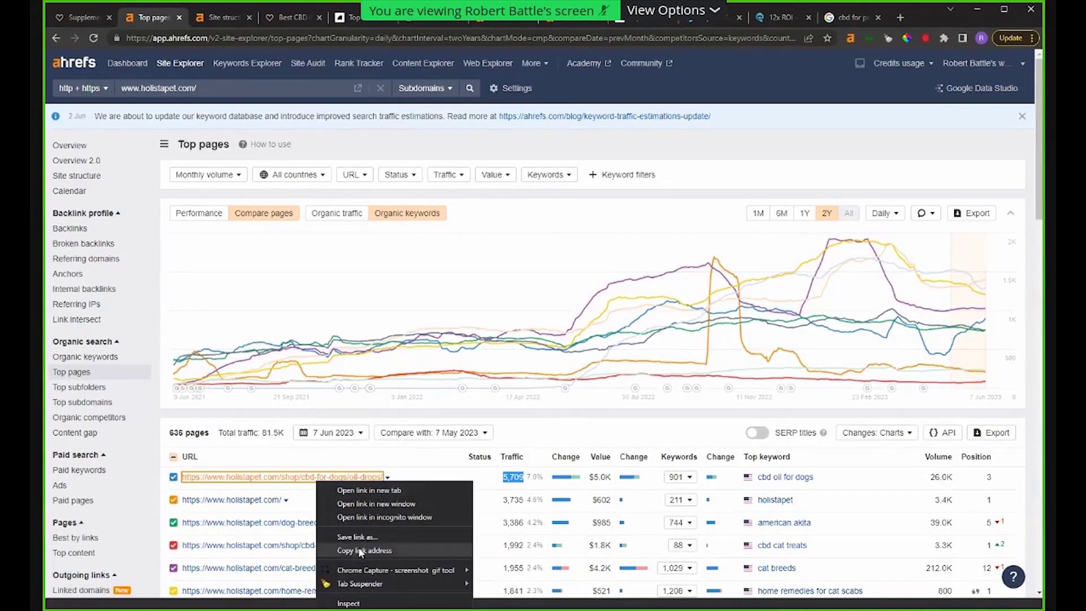
pyautogui.click(360, 549)
pyautogui.click(226, 17)
pyautogui.rightClick(227, 17)
pyautogui.click(274, 106)
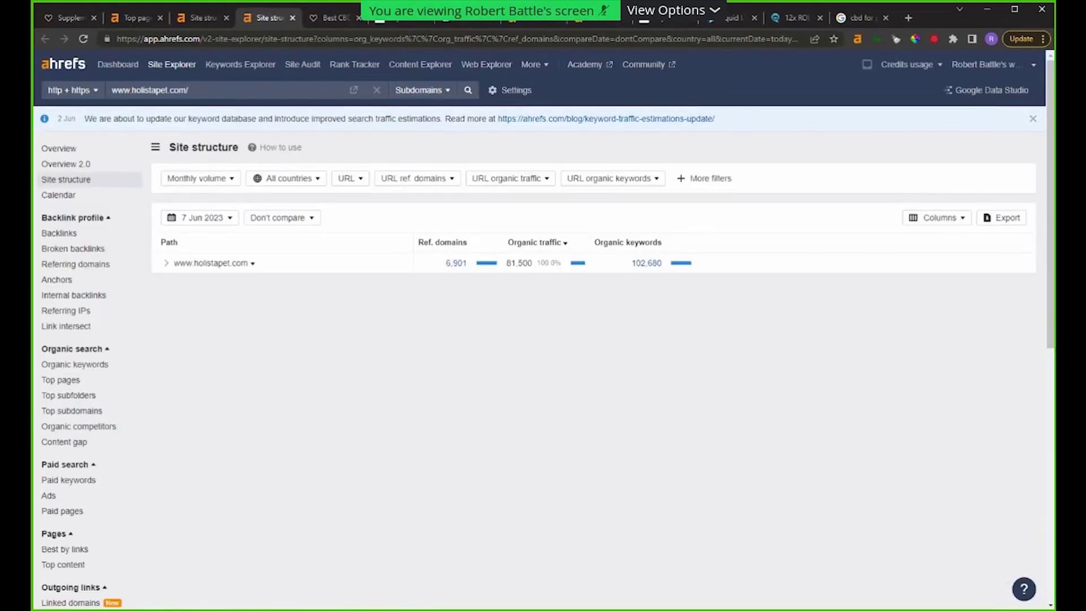
pyautogui.hotkey('ctrl', 'v')
pyautogui.press('Return')
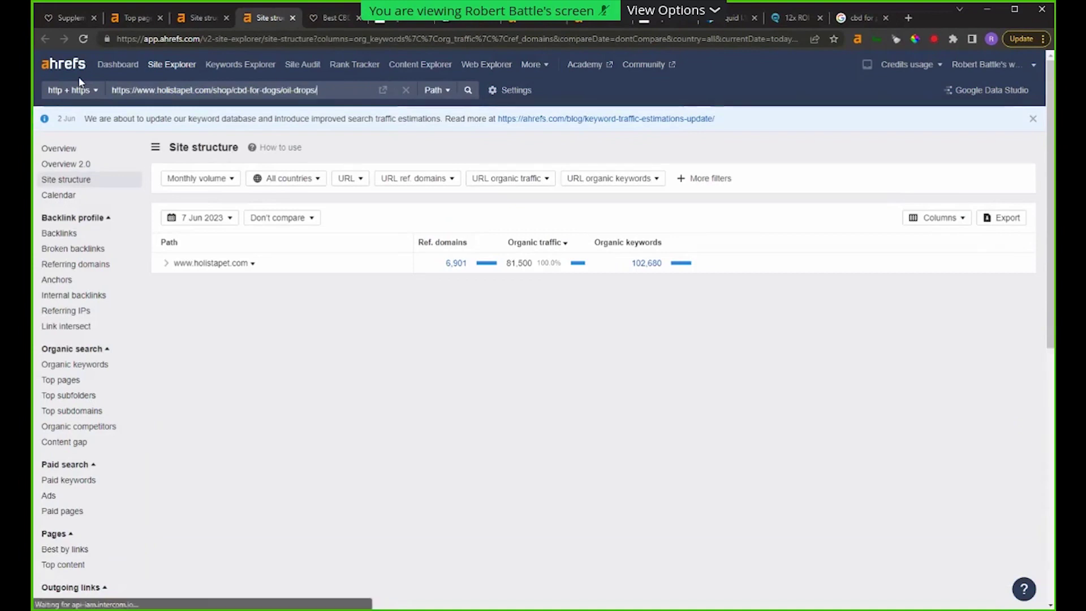
pyautogui.press('BackSpace')
pyautogui.press('Return')
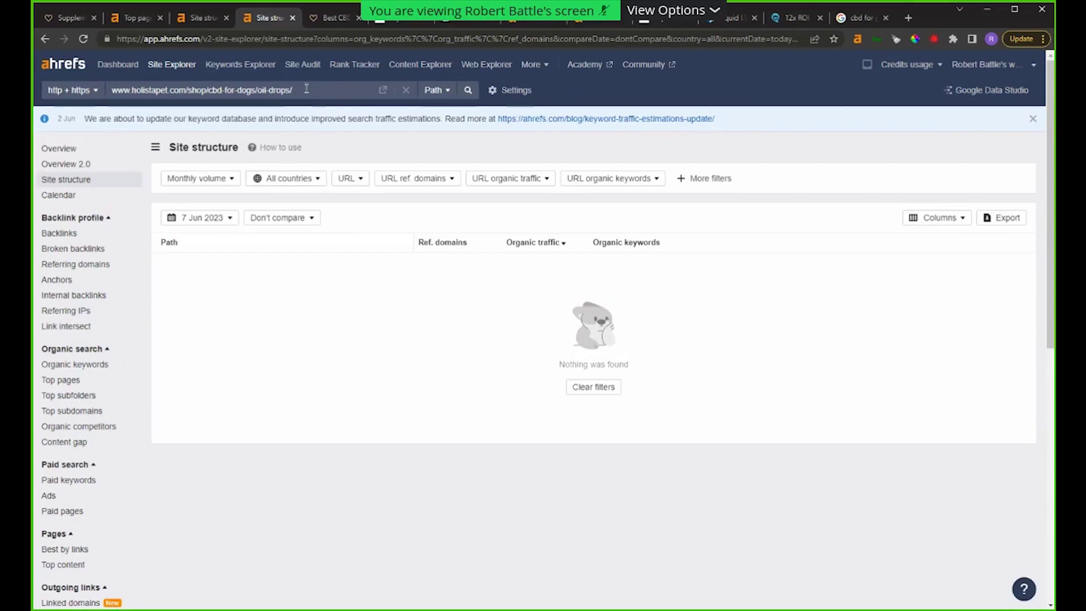
pyautogui.moveTo(297, 92); pyautogui.dragTo(91, 103)
pyautogui.click(909, 17)
pyautogui.hotkey('ctrl', 'v')
pyautogui.press('Return')
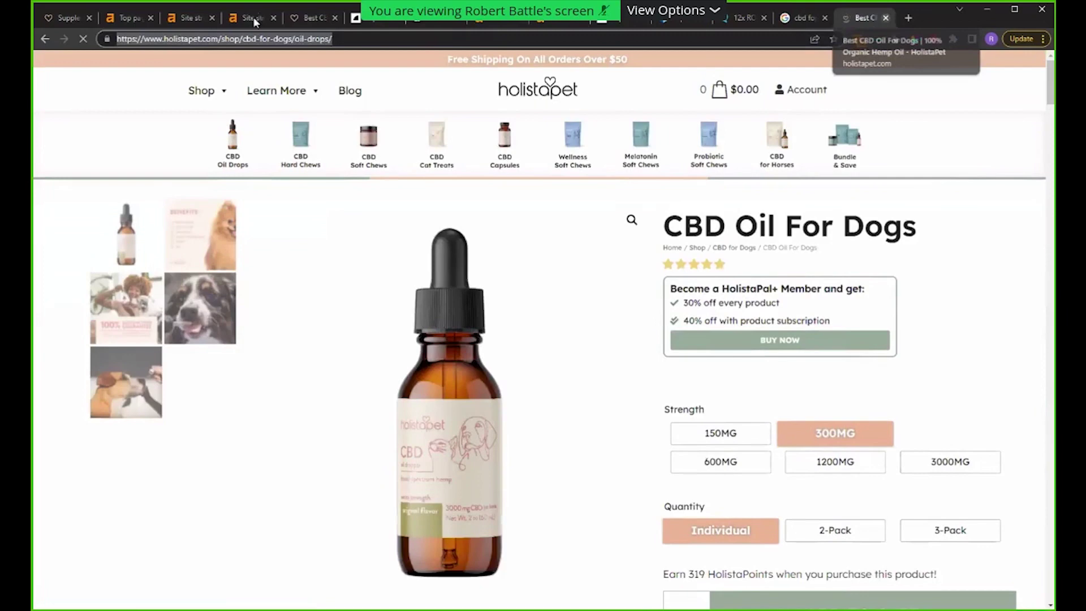
# Step: Open the referring domains report for the oil-drops page and limit it to dofollow links
pyautogui.click(254, 21)
pyautogui.click(113, 262)
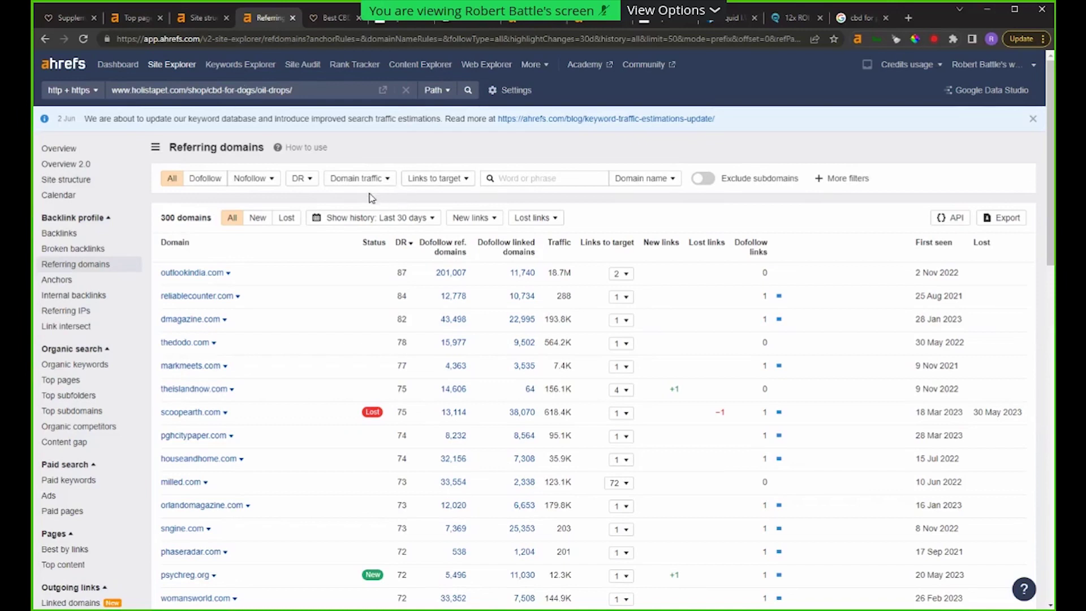
pyautogui.click(206, 179)
pyautogui.click(191, 209)
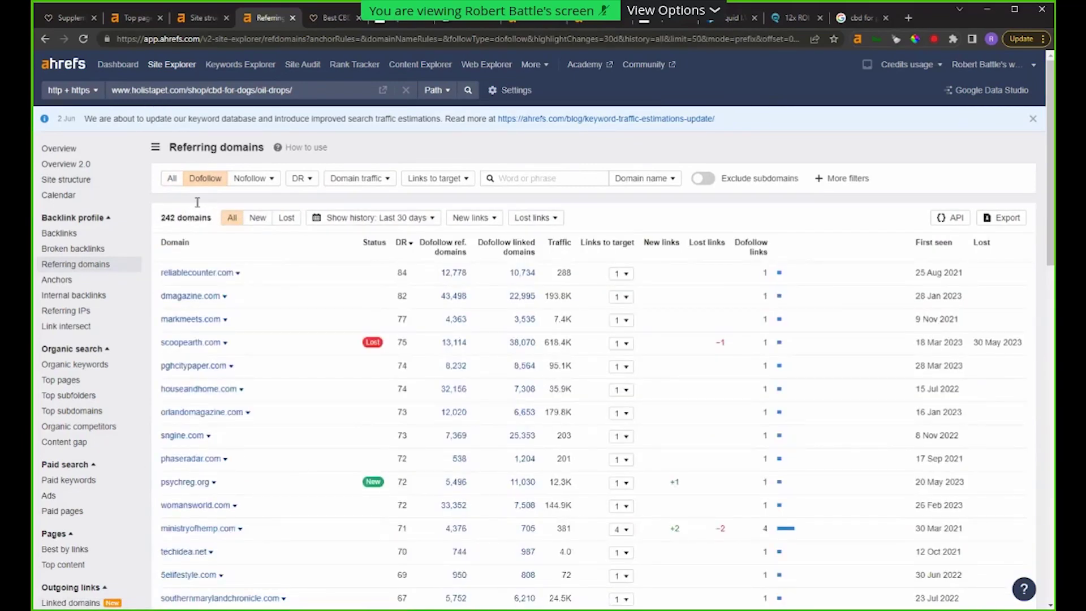
pyautogui.doubleClick(164, 219)
pyautogui.click(208, 419)
# Step: From the Top pages report, open the oil-drops page's organic keywords in a new tab and sort them by volume
pyautogui.hotkey('ctrl', 'shift', 'Tab')
pyautogui.hotkey('ctrl', 'shift', 'Tab')
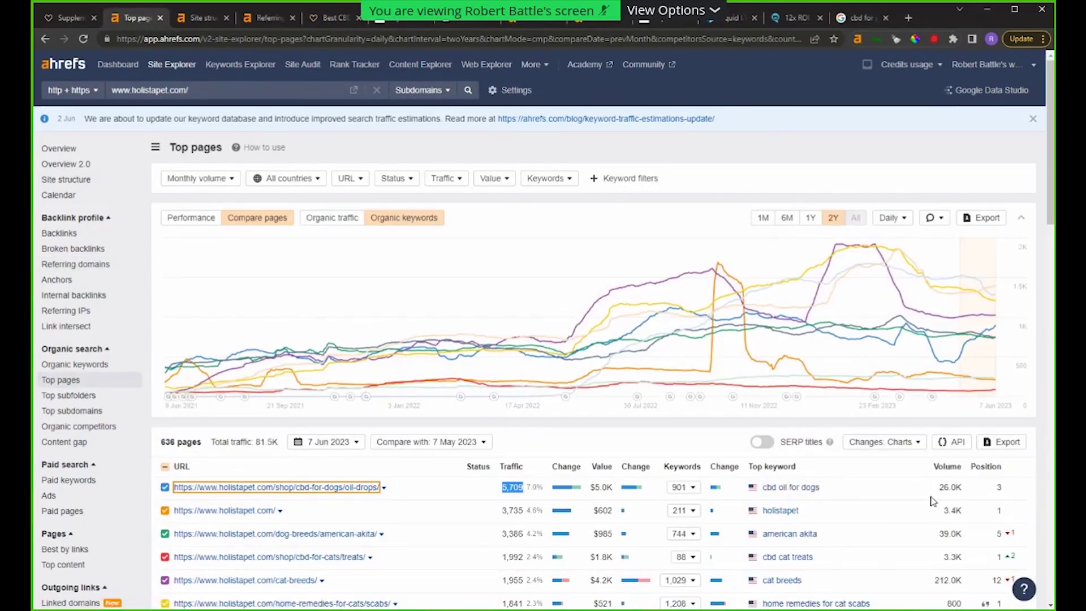
pyautogui.click(385, 494)
pyautogui.click(385, 490)
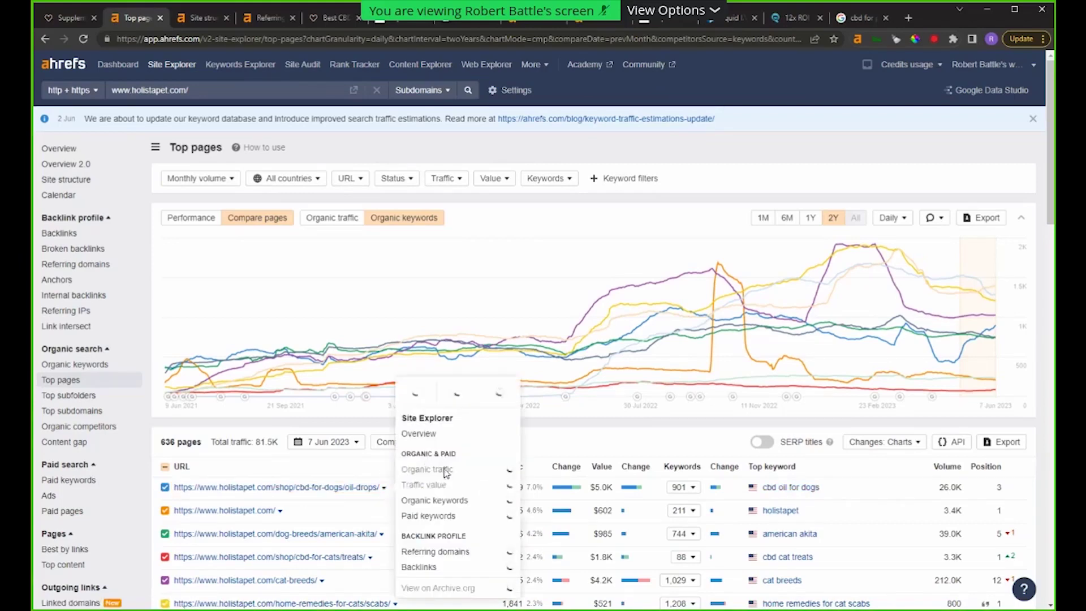
pyautogui.rightClick(435, 500)
pyautogui.click(183, 21)
pyautogui.click(184, 21)
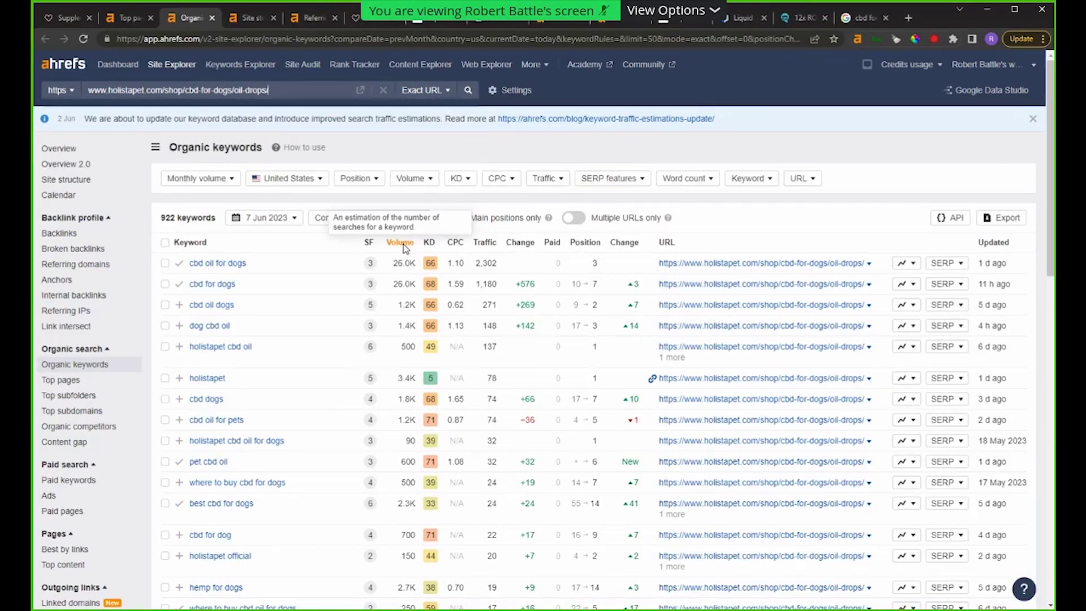
pyautogui.click(402, 243)
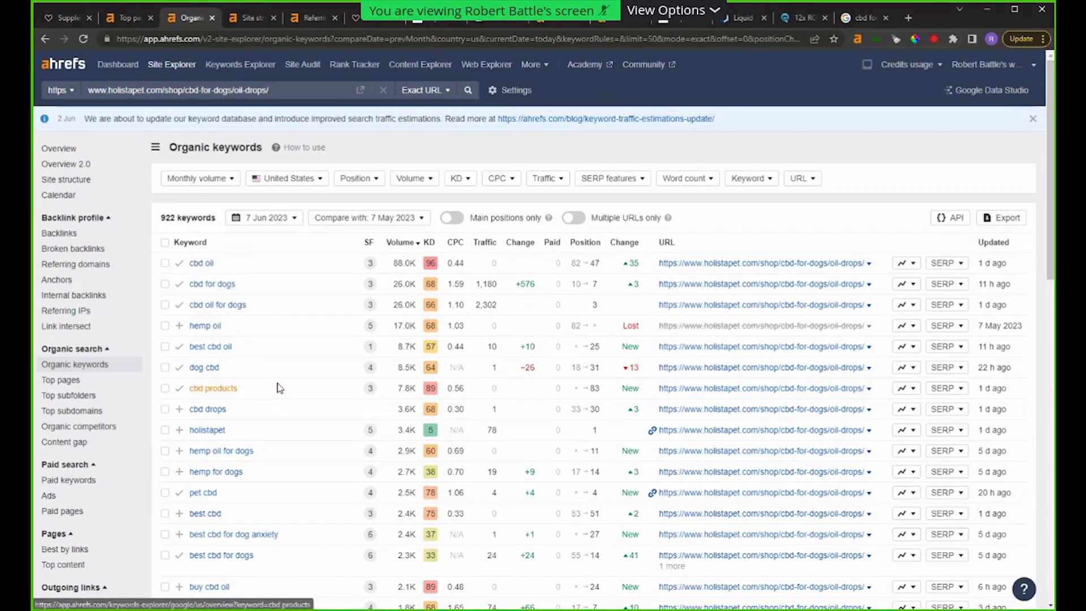
# Step: In the Referring domains report, set up an anchor filter matching any rule: contains "cbd oil" or contains "cbd for dogs"
pyautogui.click(253, 17)
pyautogui.click(312, 18)
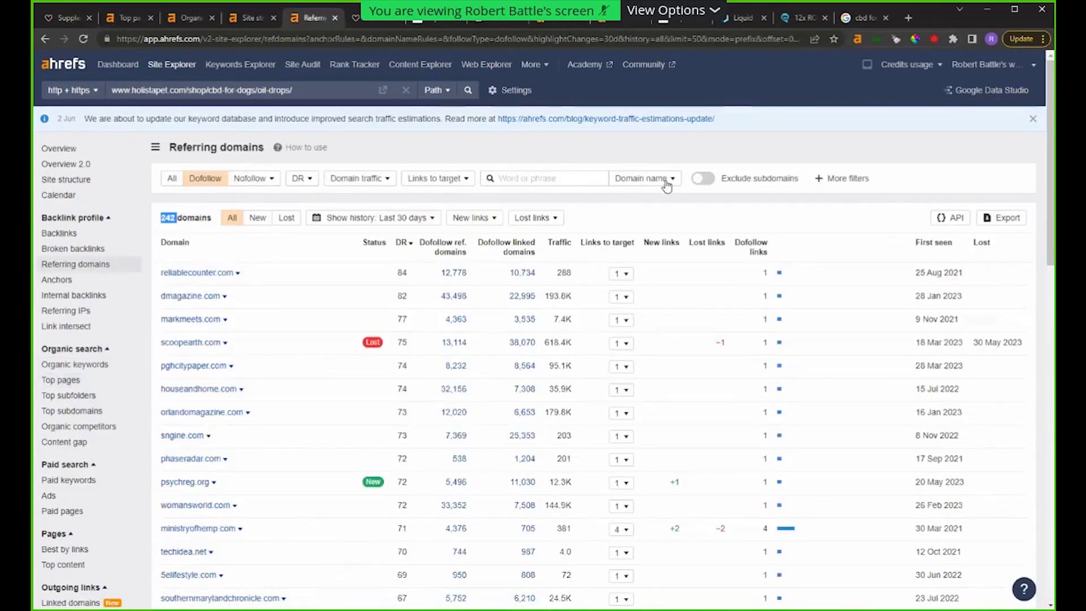
pyautogui.click(842, 180)
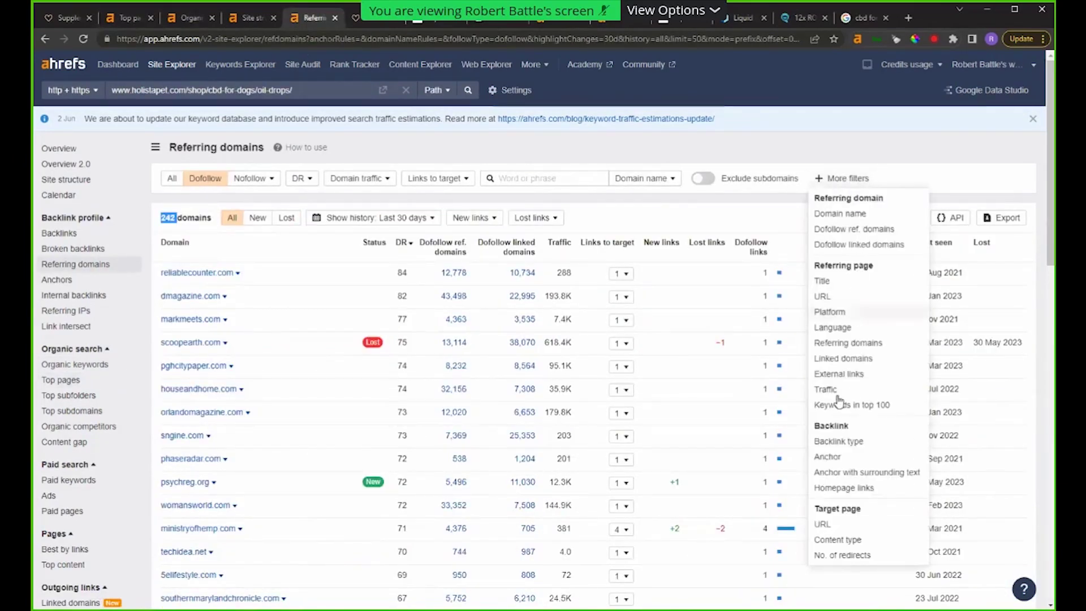
pyautogui.click(846, 458)
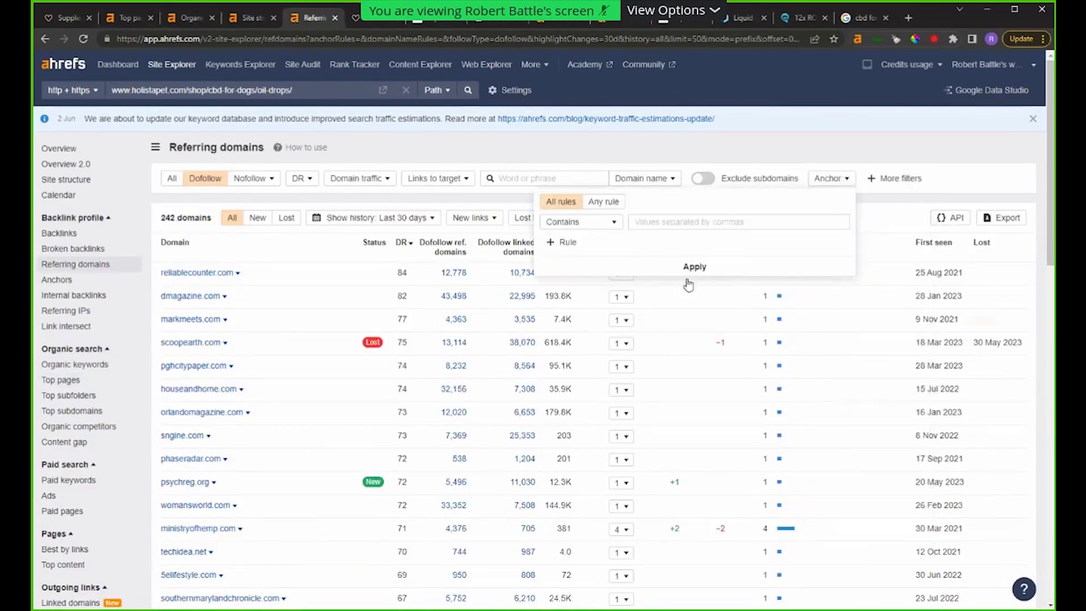
pyautogui.click(610, 204)
pyautogui.write('cbd oil')
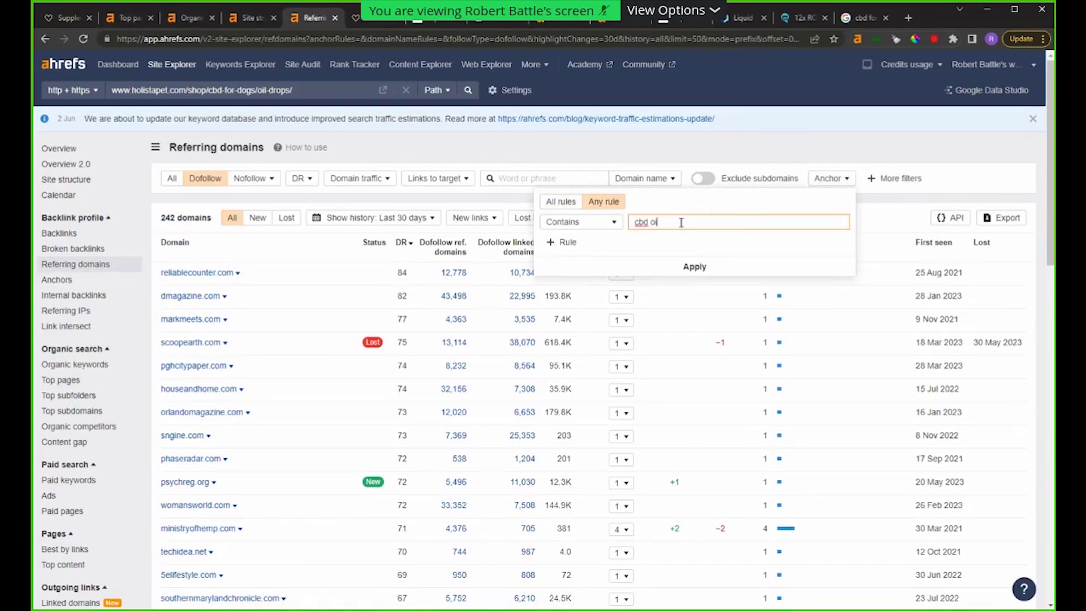
pyautogui.click(563, 243)
pyautogui.write('cbd for dogs')
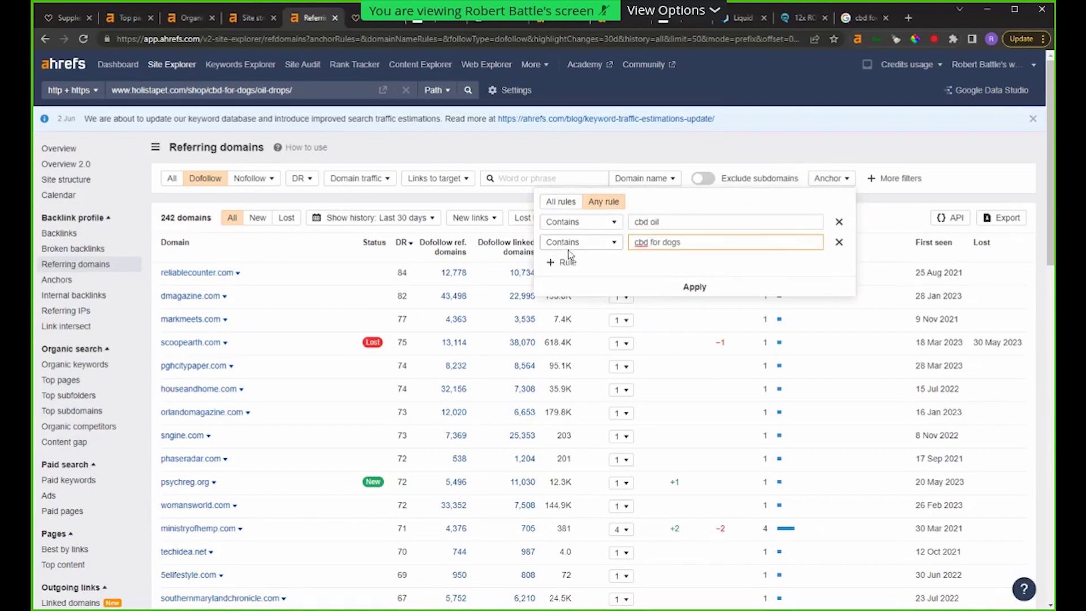
pyautogui.click(566, 262)
pyautogui.write('cbd oi')
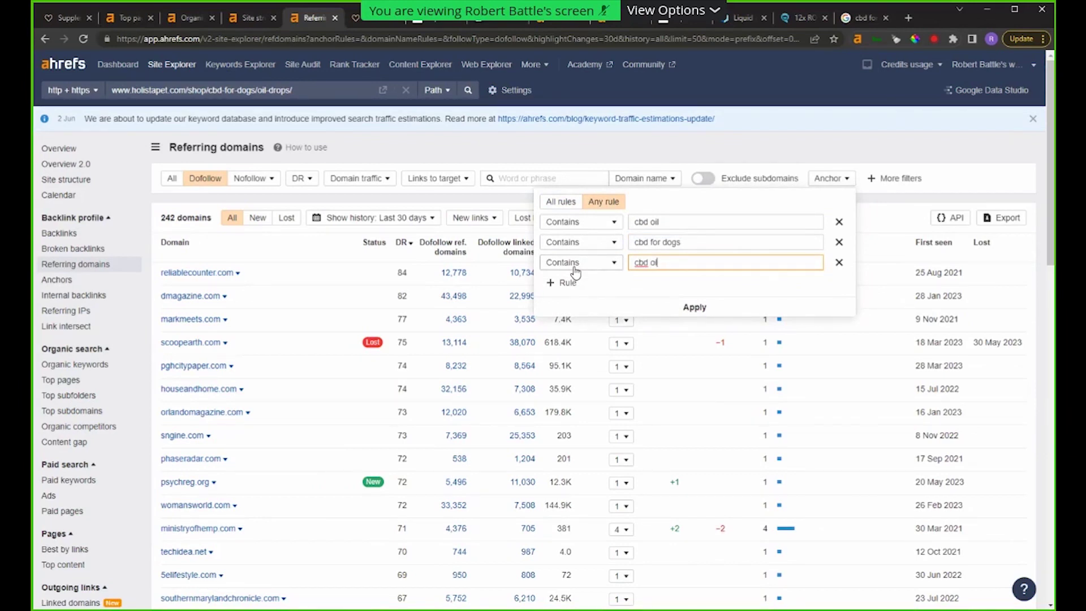
pyautogui.click(839, 263)
# Step: Apply the anchor filter to the referring domains and look through the matching sites
pyautogui.click(672, 291)
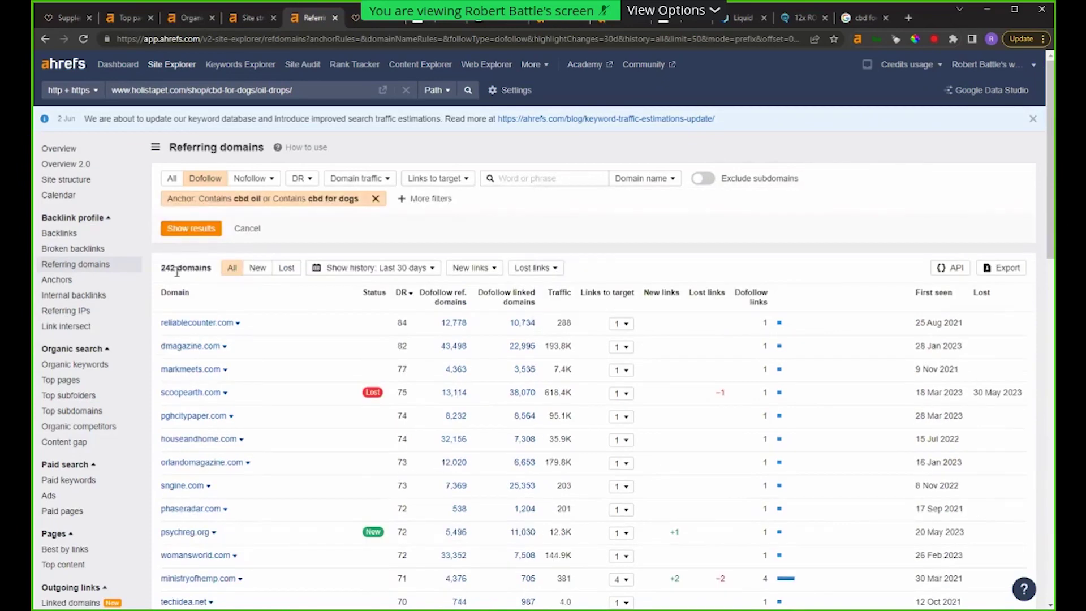
pyautogui.click(193, 232)
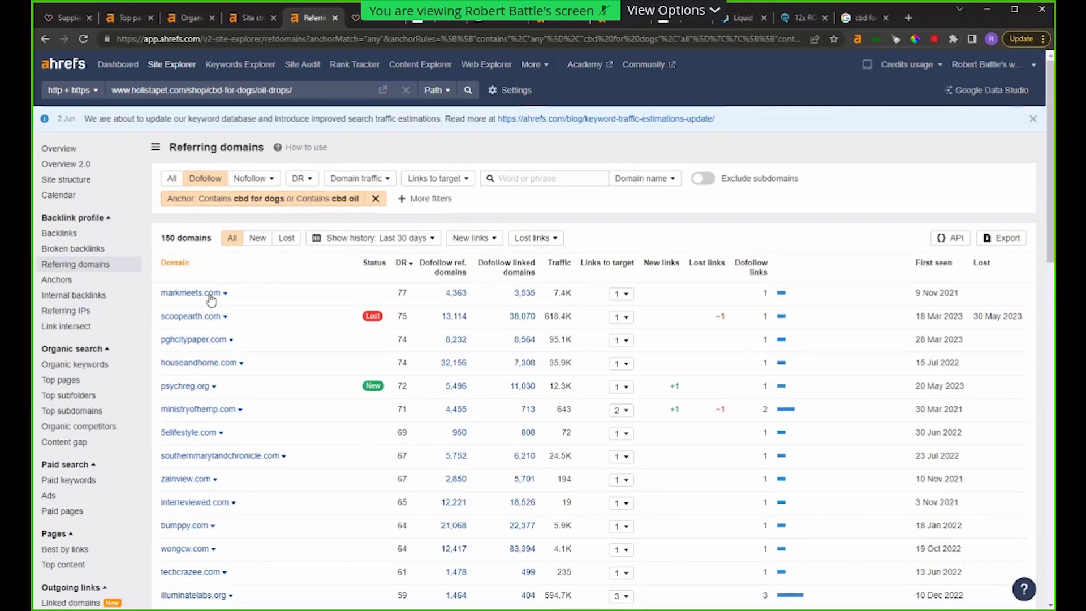
pyautogui.scroll(-3, 228, 339)
pyautogui.scroll(-15, 228, 342)
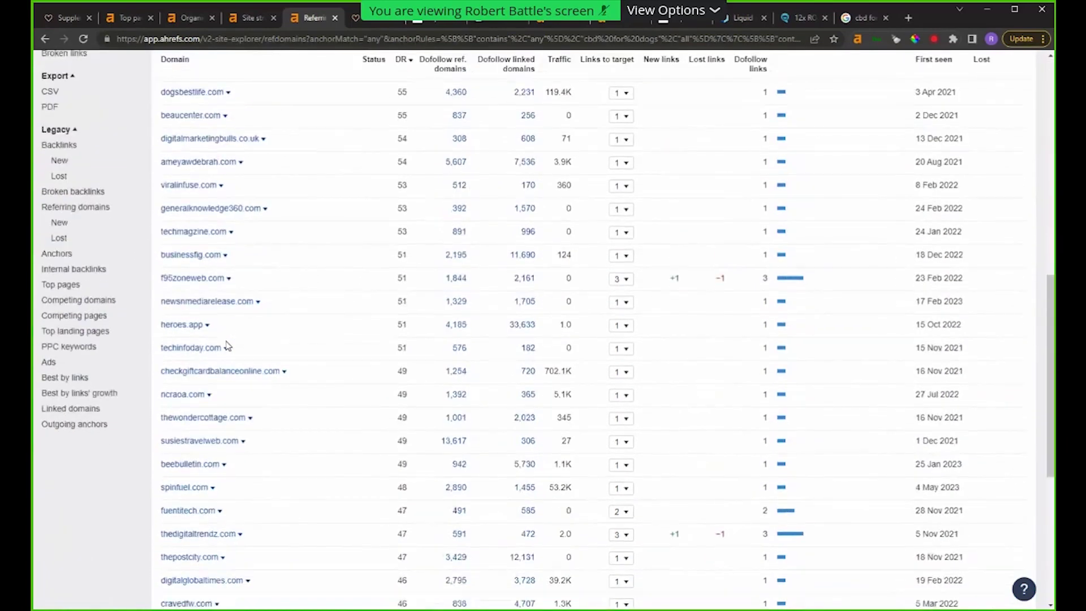
pyautogui.scroll(-1, 228, 344)
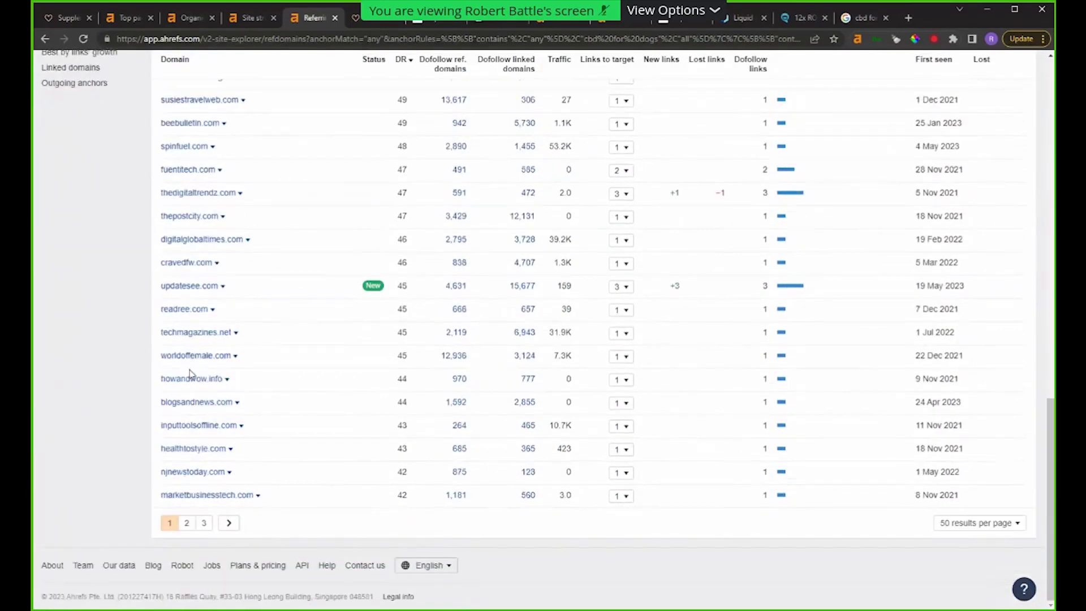
pyautogui.scroll(15, 190, 368)
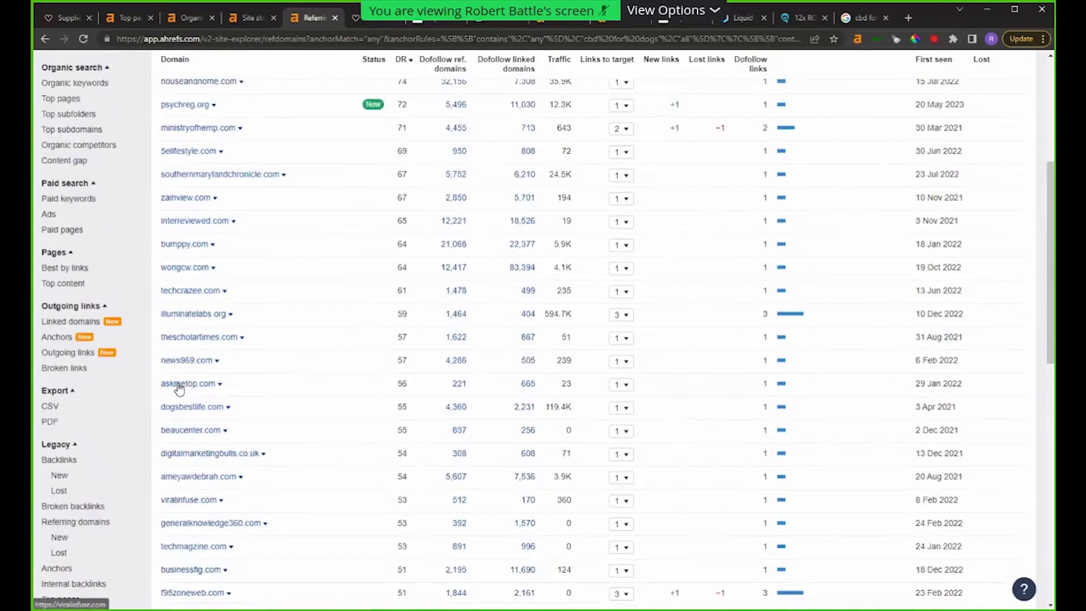
# Step: Show only new referring domains and open psychreg.org's linking article about dementia in dogs in a new tab
pyautogui.scroll(3, 195, 388)
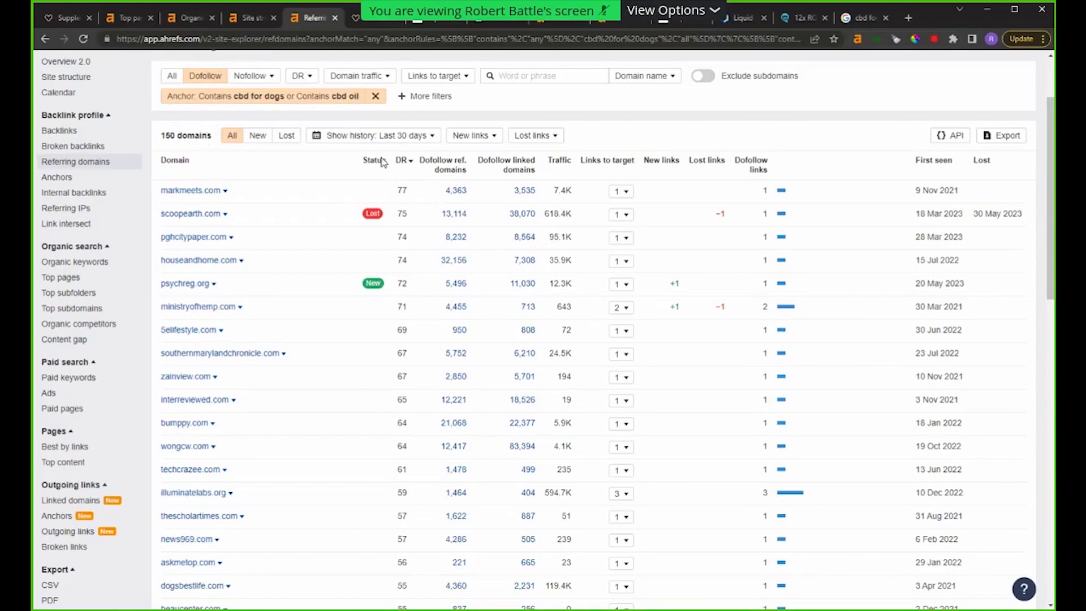
pyautogui.click(258, 136)
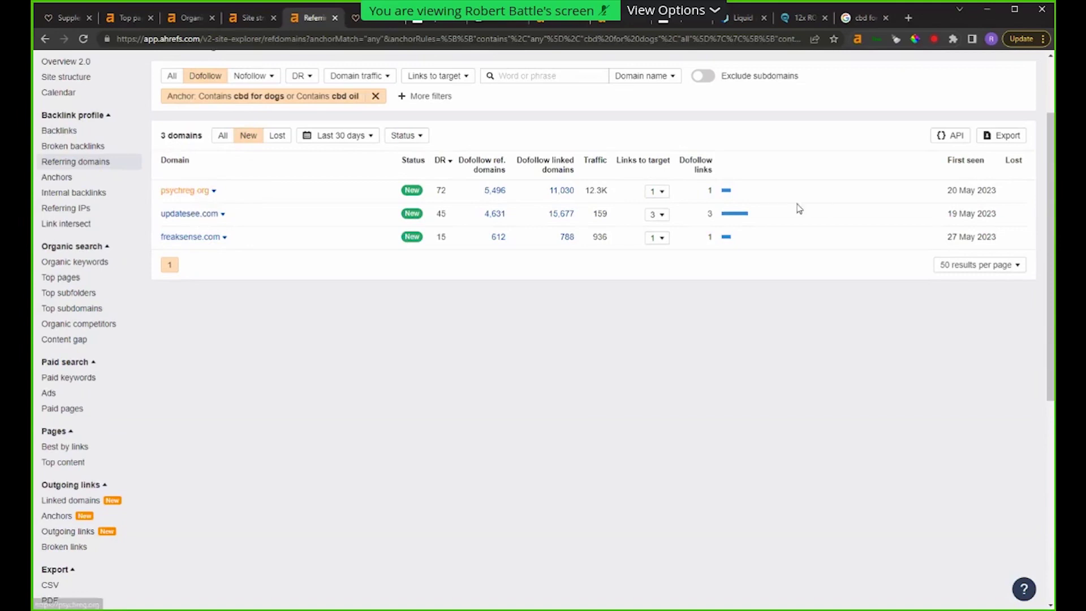
pyautogui.click(656, 192)
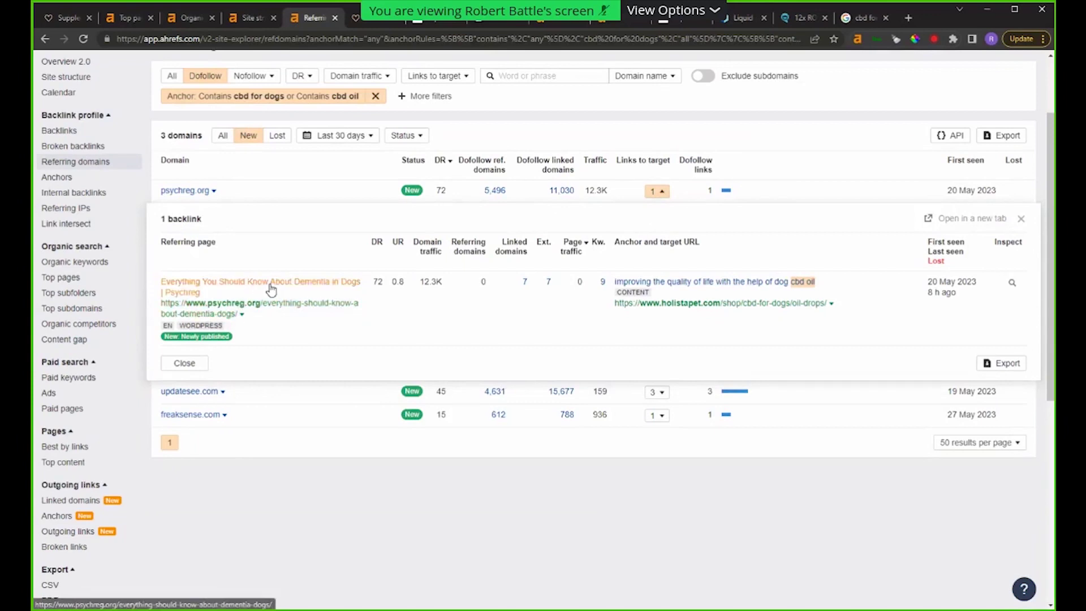
pyautogui.rightClick(272, 287)
pyautogui.click(296, 291)
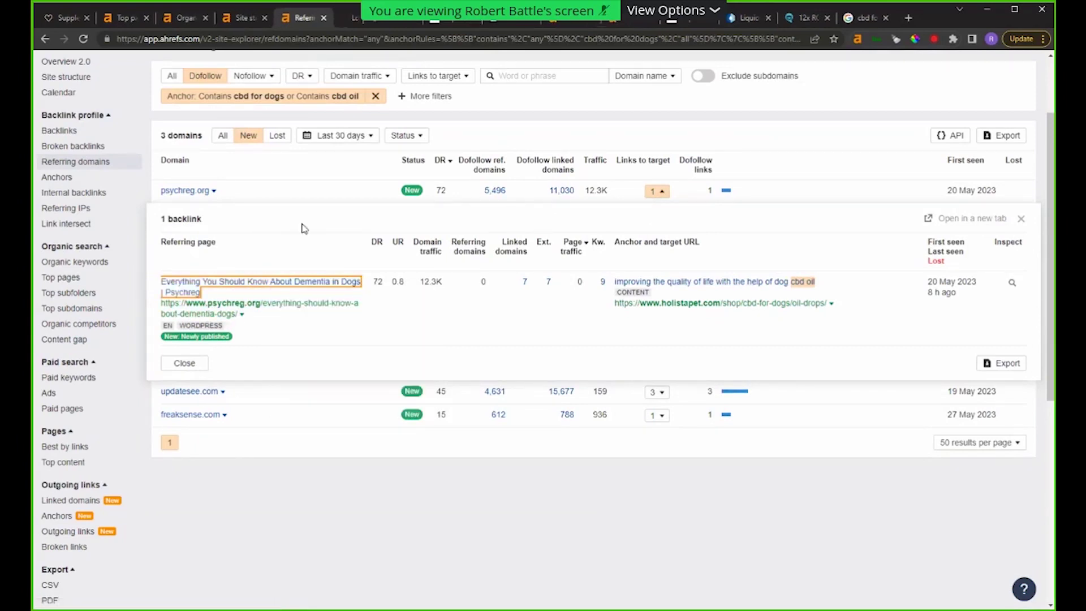
pyautogui.click(339, 18)
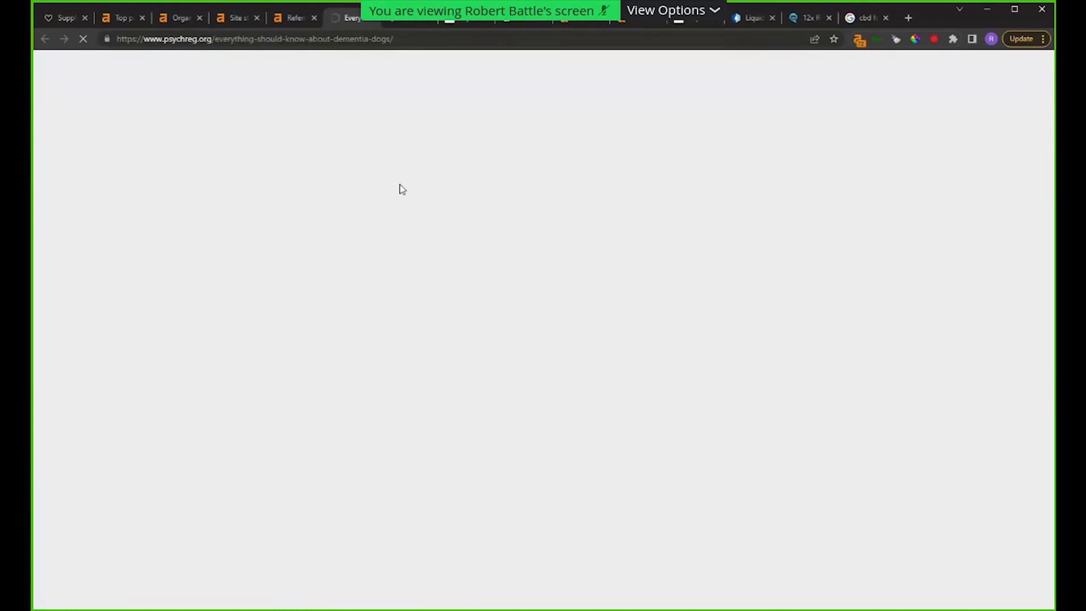
# Step: Skim the dog dementia article and inspect its HTML in the developer tools, closing them when done
pyautogui.scroll(-5, 609, 327)
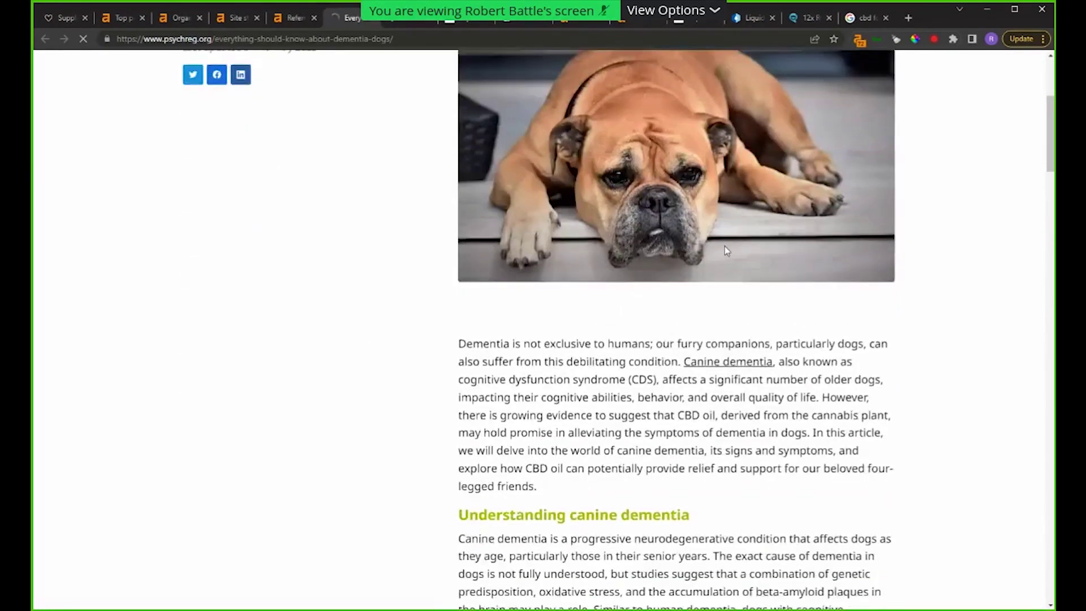
pyautogui.rightClick(742, 407)
pyautogui.click(774, 534)
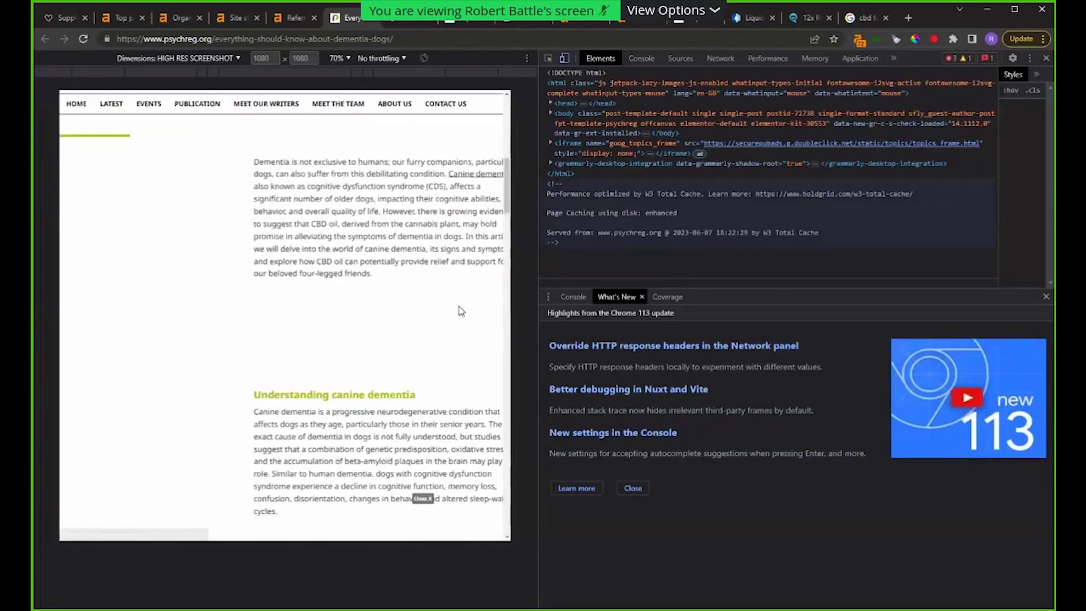
pyautogui.scroll(-3, 423, 329)
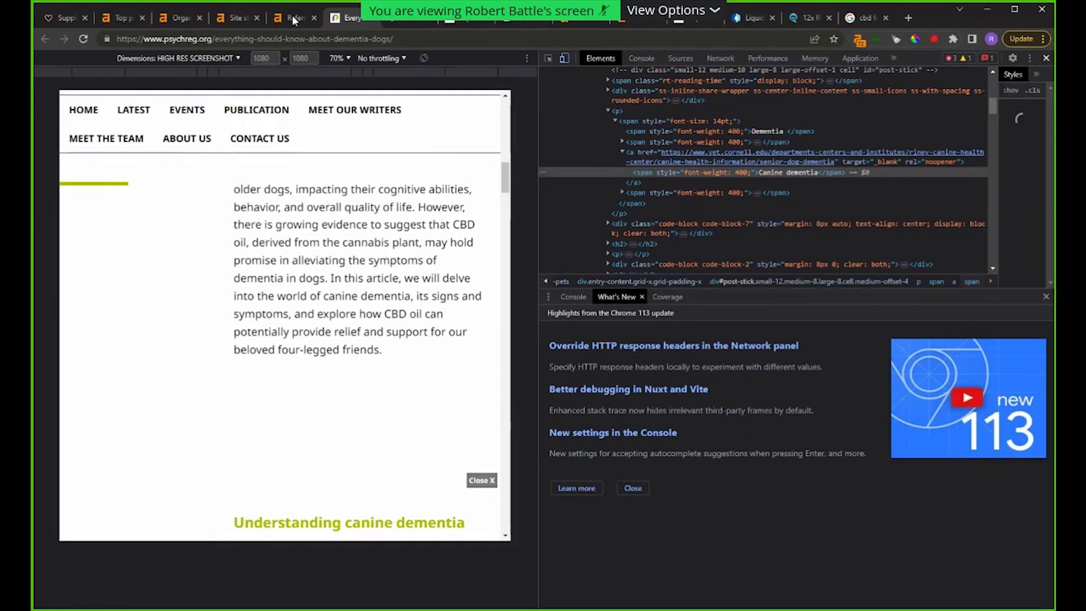
pyautogui.press('F12')
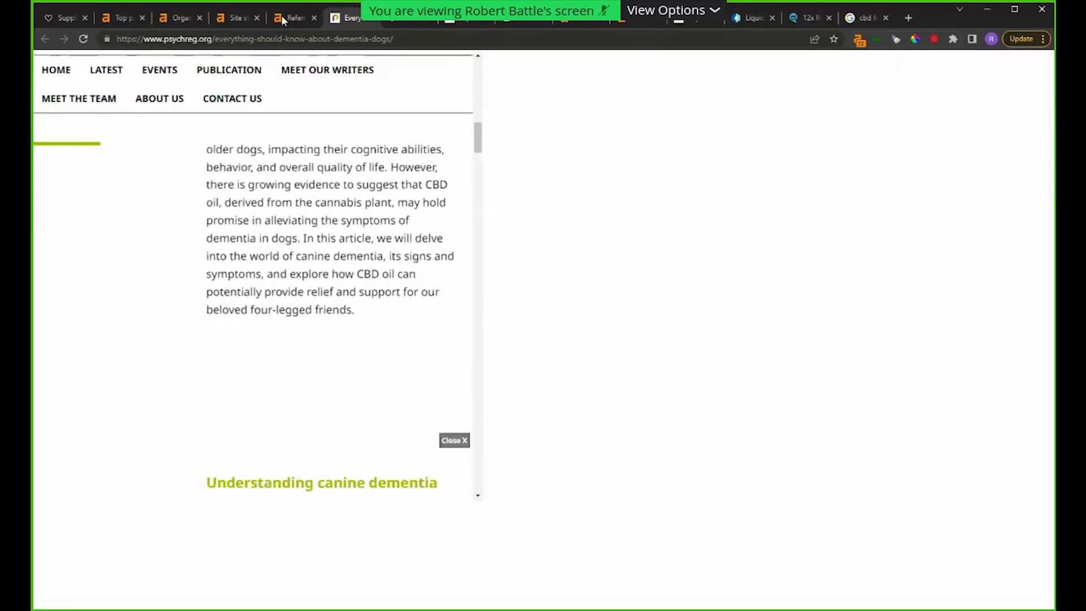
# Step: Back in the Referring domains report, close psychreg.org's backlink details and review the backlinks from updatesee.com
pyautogui.click(289, 18)
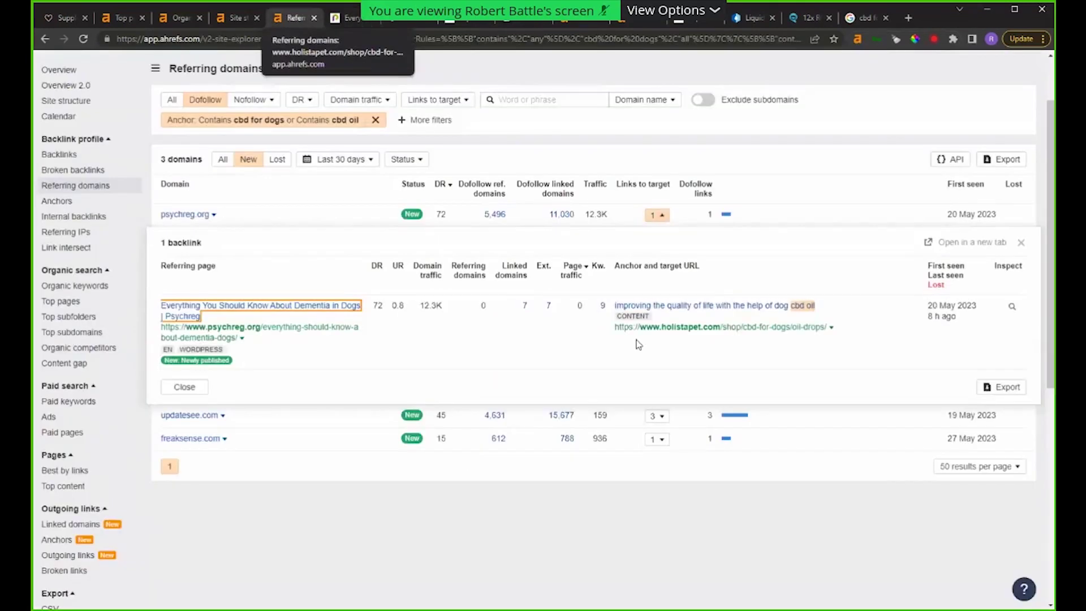
pyautogui.click(1021, 242)
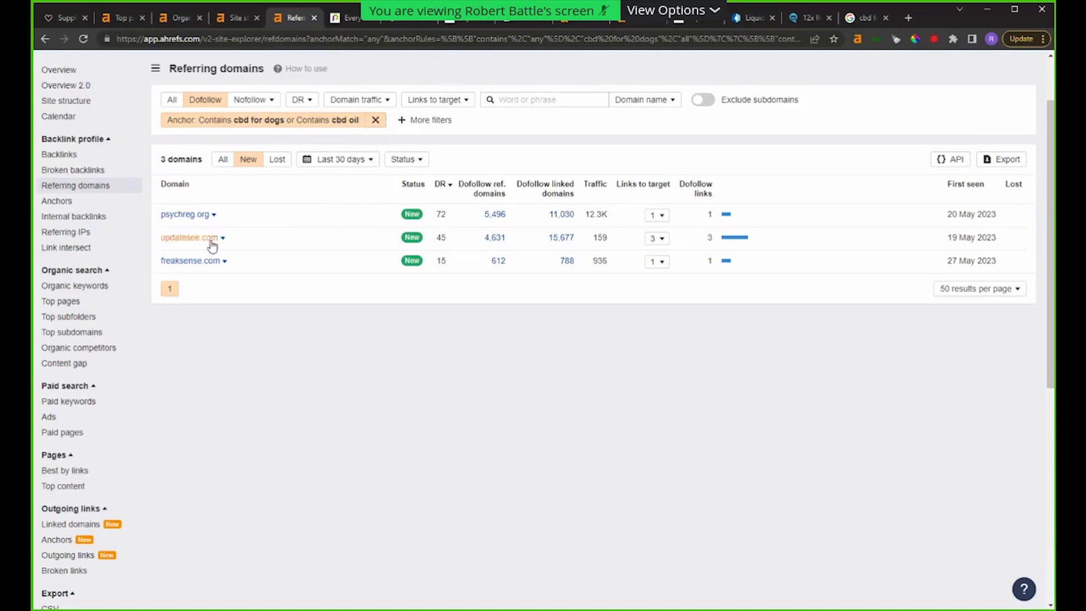
pyautogui.click(654, 238)
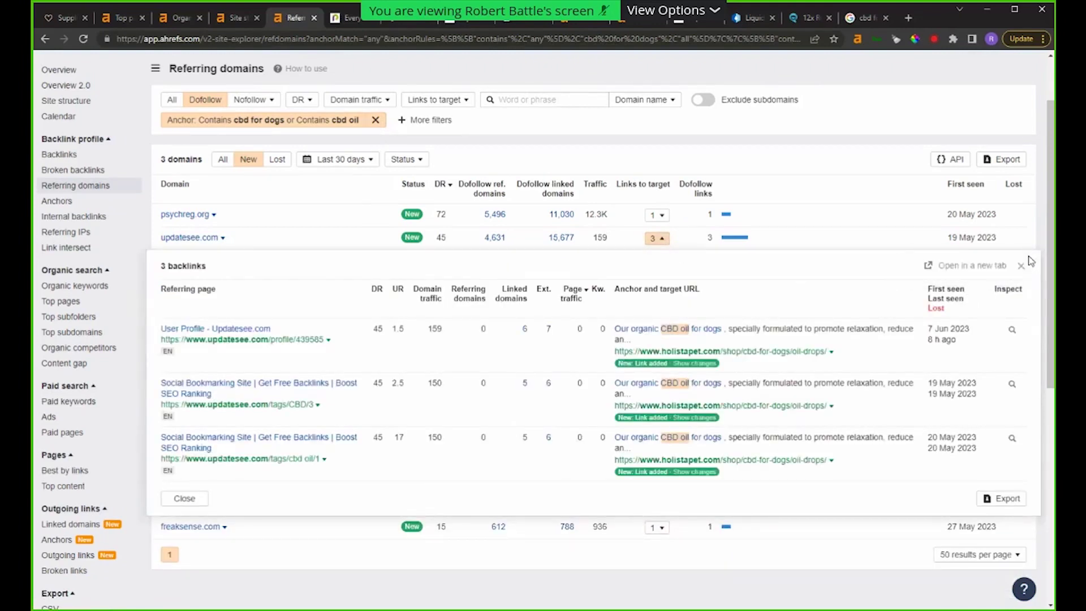
pyautogui.click(1021, 266)
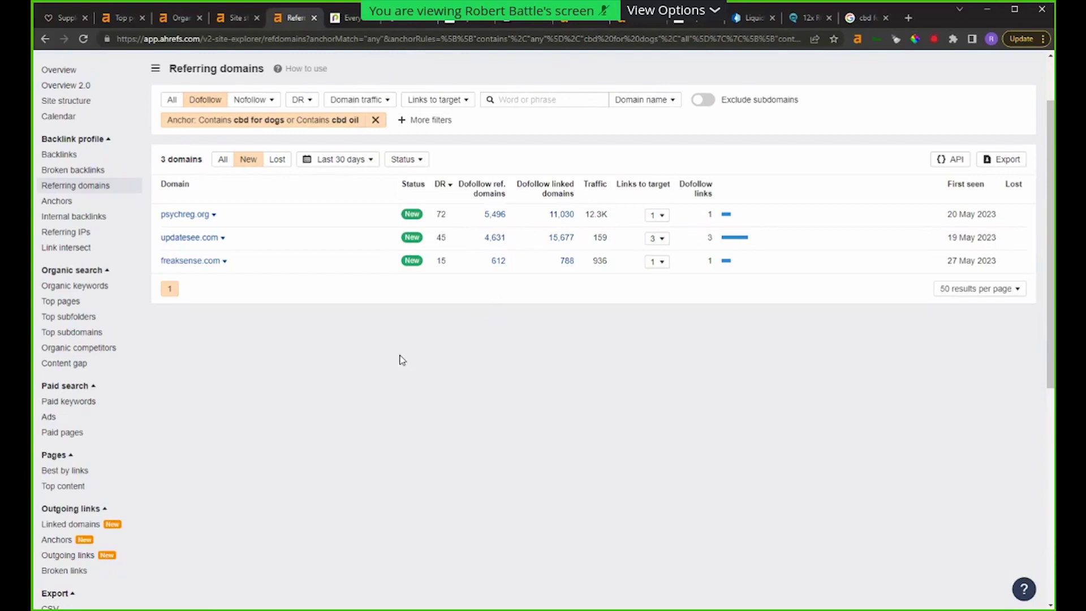
# Step: Remove the anchor filter and show all new dofollow referring domains of the oil-drops page
pyautogui.click(375, 120)
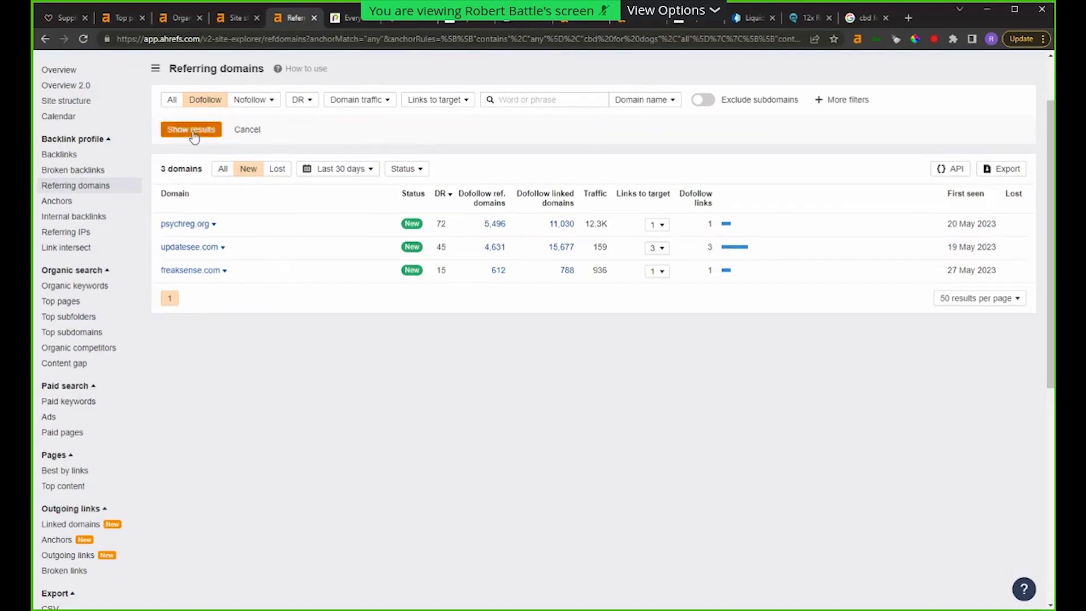
pyautogui.click(170, 128)
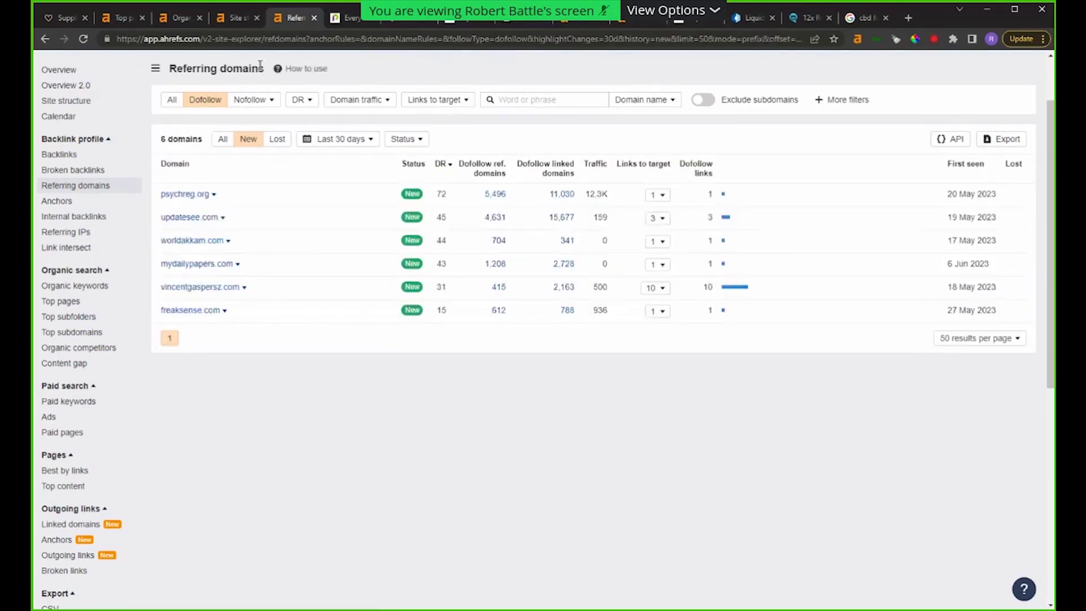
pyautogui.scroll(2, 325, 113)
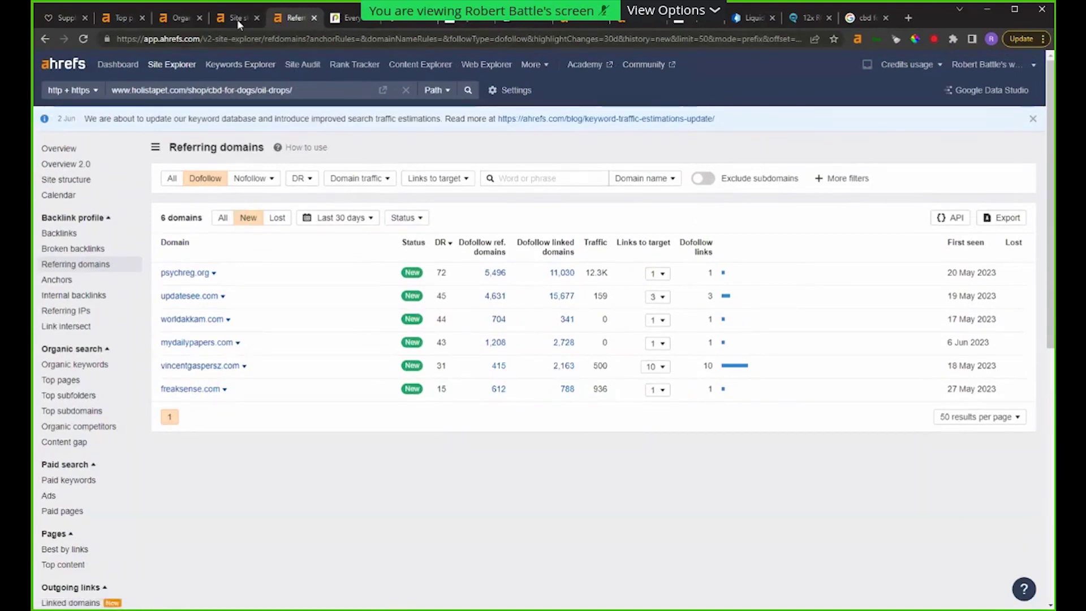
# Step: From the Top pages report, open the dog-breeds/american-akita page in a new tab and skim its table of contents
pyautogui.moveTo(236, 19)
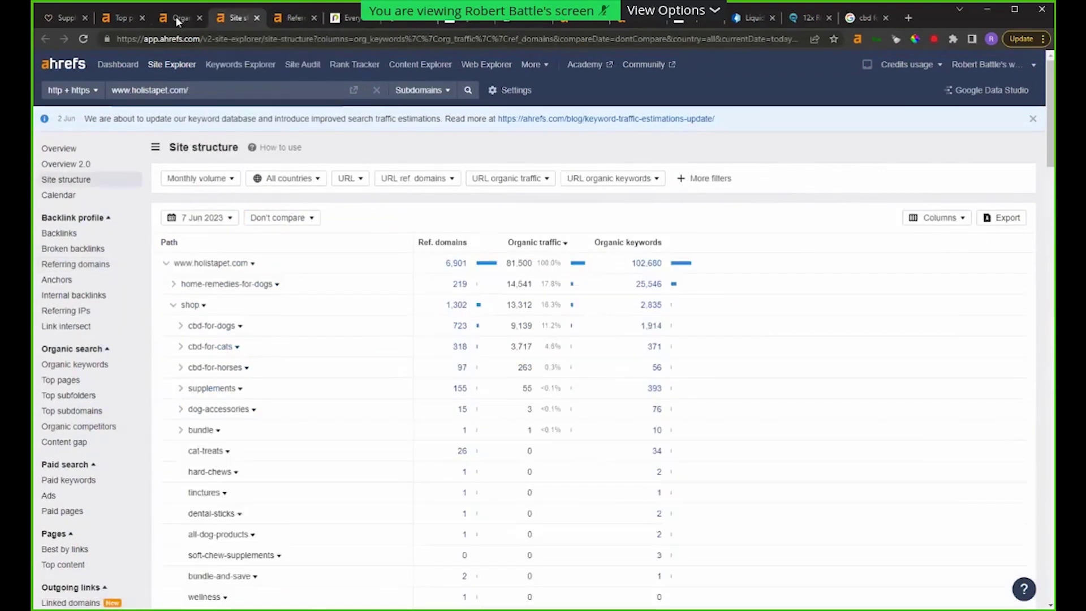
pyautogui.click(176, 16)
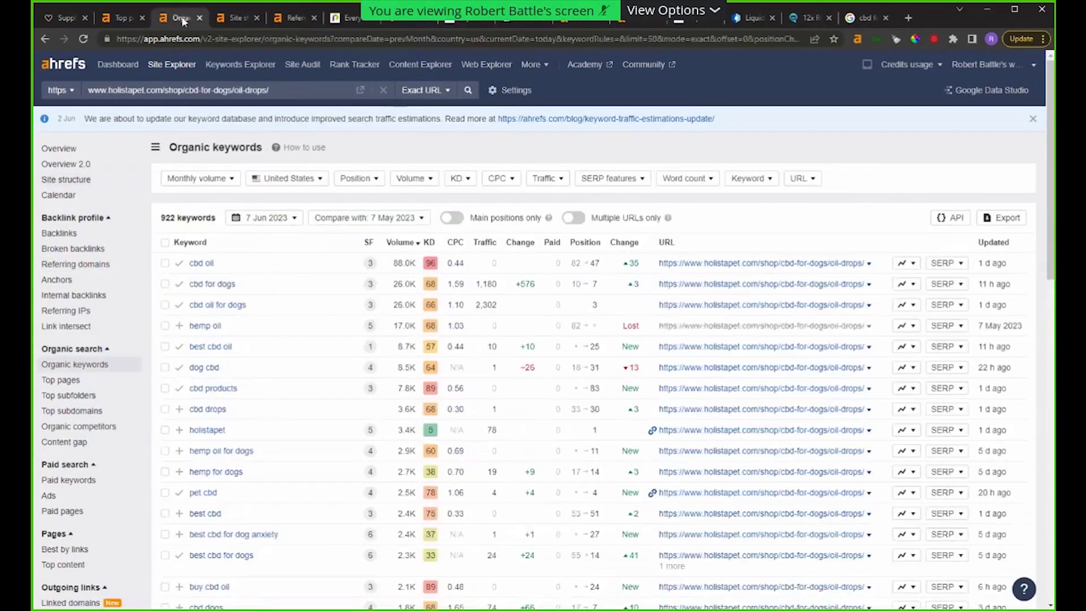
pyautogui.click(123, 17)
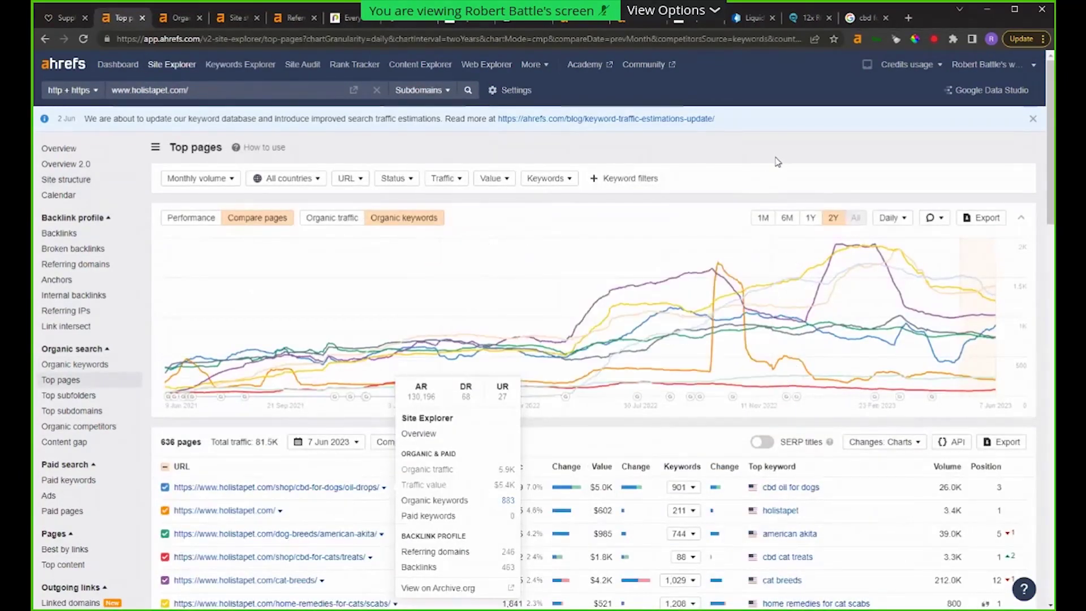
pyautogui.scroll(-5, 769, 160)
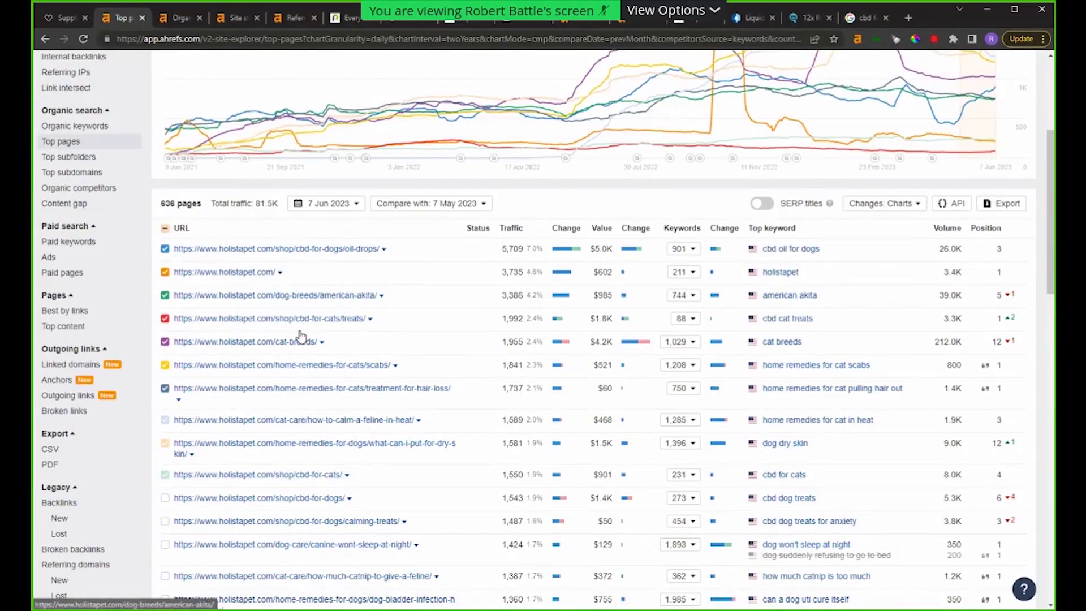
pyautogui.rightClick(353, 298)
pyautogui.click(378, 302)
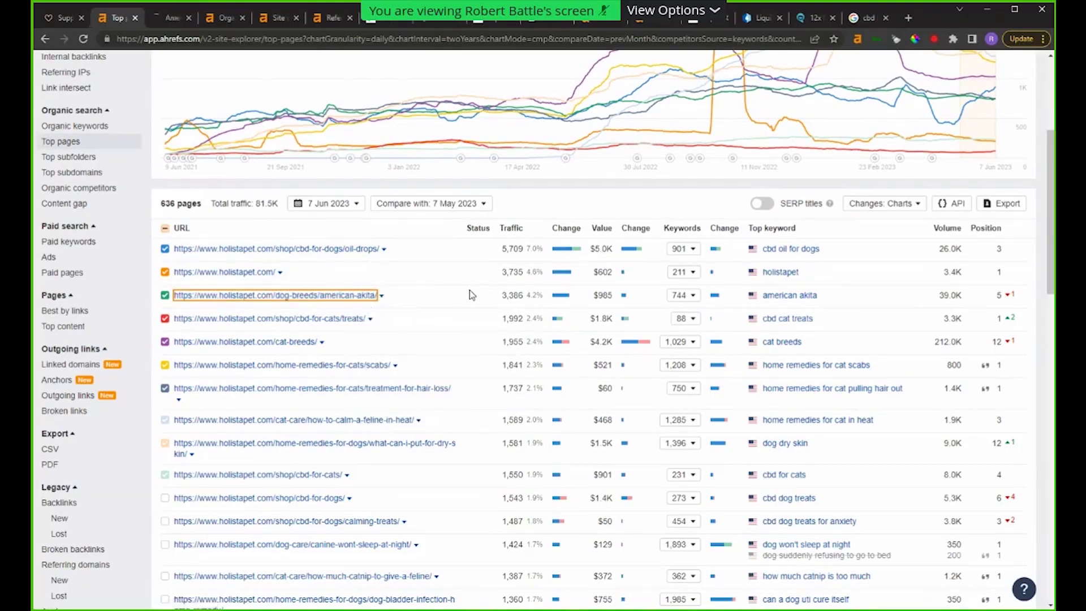
pyautogui.click(168, 18)
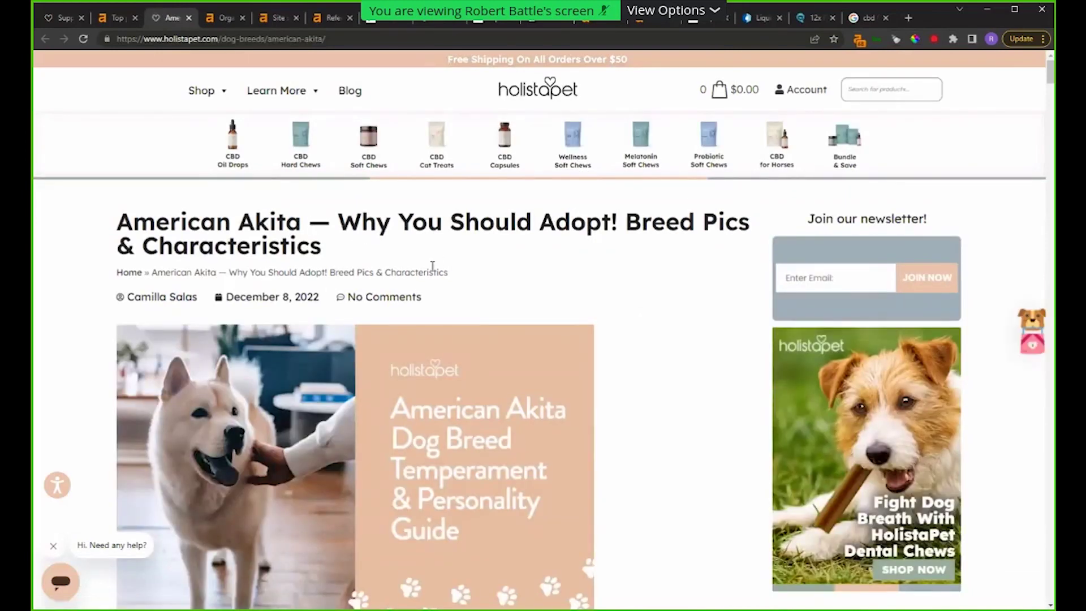
pyautogui.scroll(-8, 432, 267)
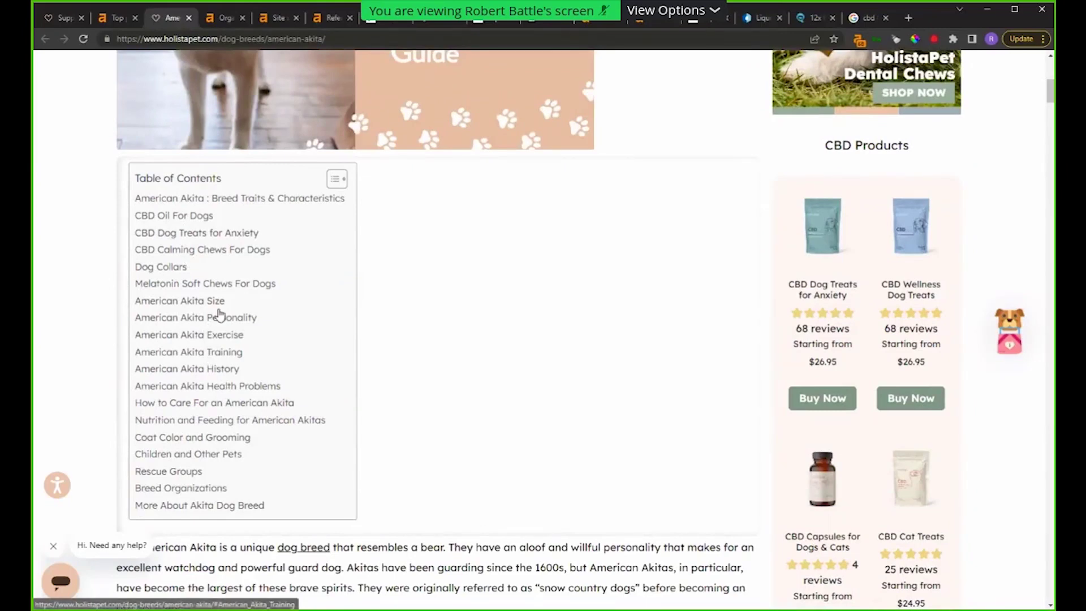
pyautogui.scroll(8, 288, 224)
# Step: Copy "American Akita" from the article's title and search Google for it, looking through the results
pyautogui.moveTo(117, 223); pyautogui.dragTo(300, 225)
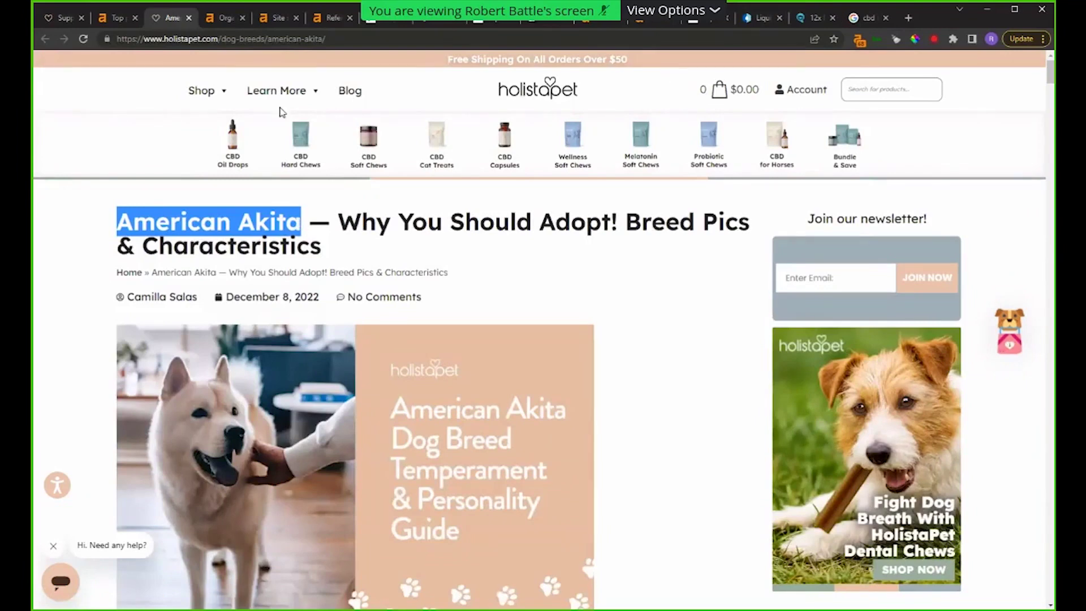
pyautogui.hotkey('ctrl', 'c')
pyautogui.hotkey('ctrl', '9')
pyautogui.tripleClick(152, 68)
pyautogui.hotkey('ctrl', 'v')
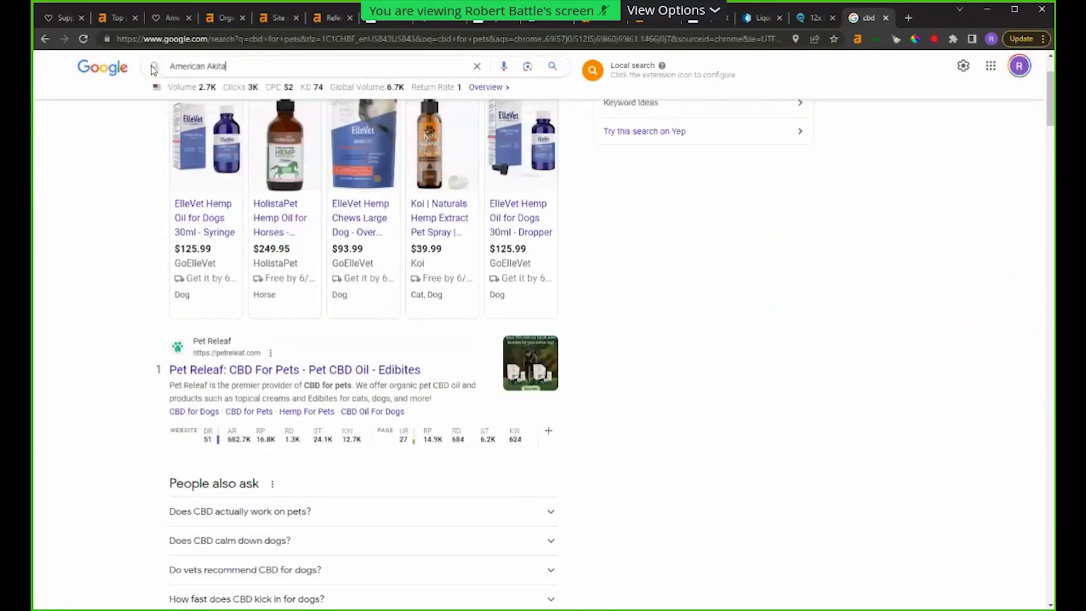
pyautogui.press('Return')
pyautogui.scroll(-4, 277, 330)
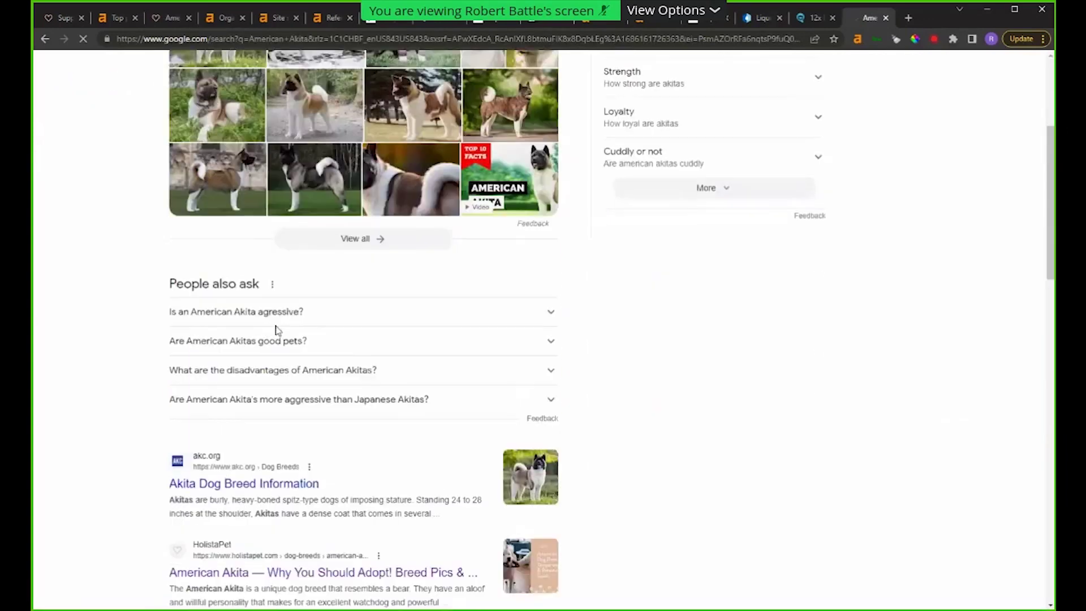
# Step: Expand and collapse entries under People also ask to load more related Akita questions
pyautogui.click(526, 405)
pyautogui.click(526, 405)
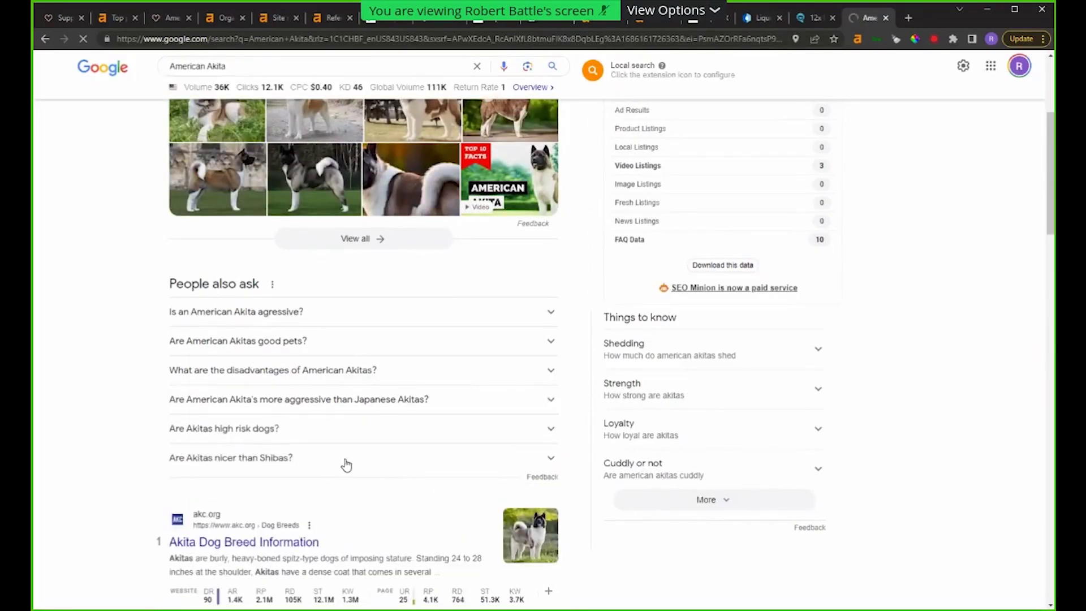
pyautogui.click(349, 465)
pyautogui.click(364, 473)
pyautogui.scroll(-2, 246, 296)
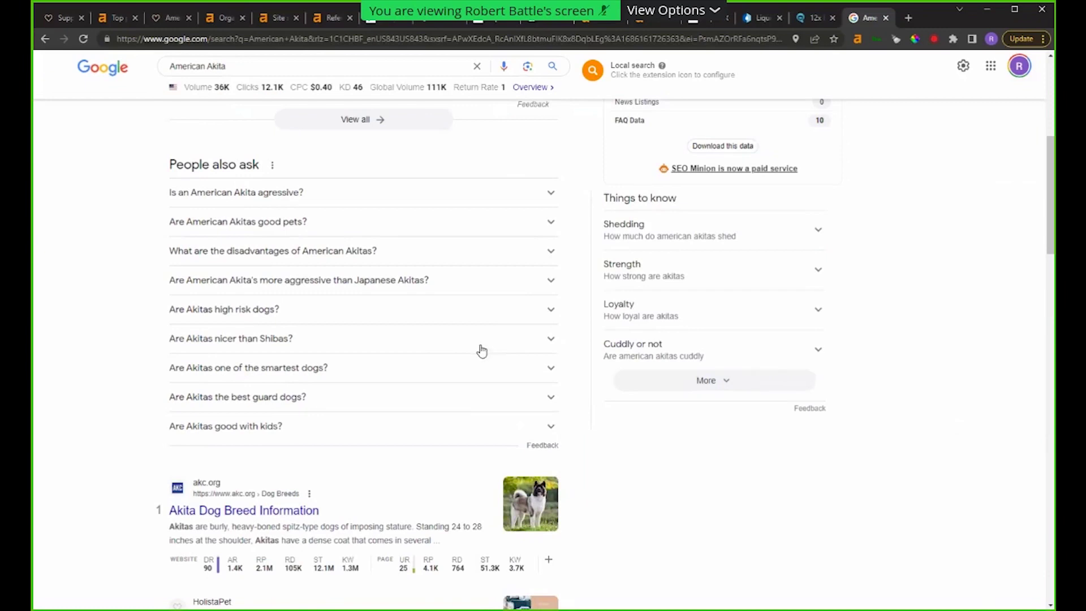
# Step: Return to HolistaPet's American Akita article and highlight its publication date
pyautogui.click(159, 19)
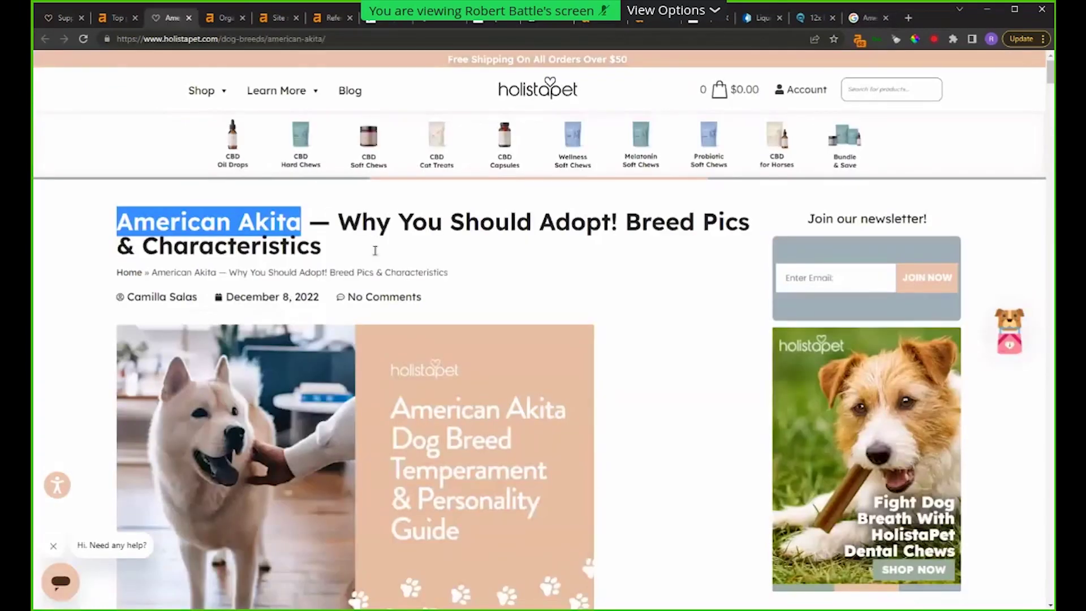
pyautogui.tripleClick(316, 297)
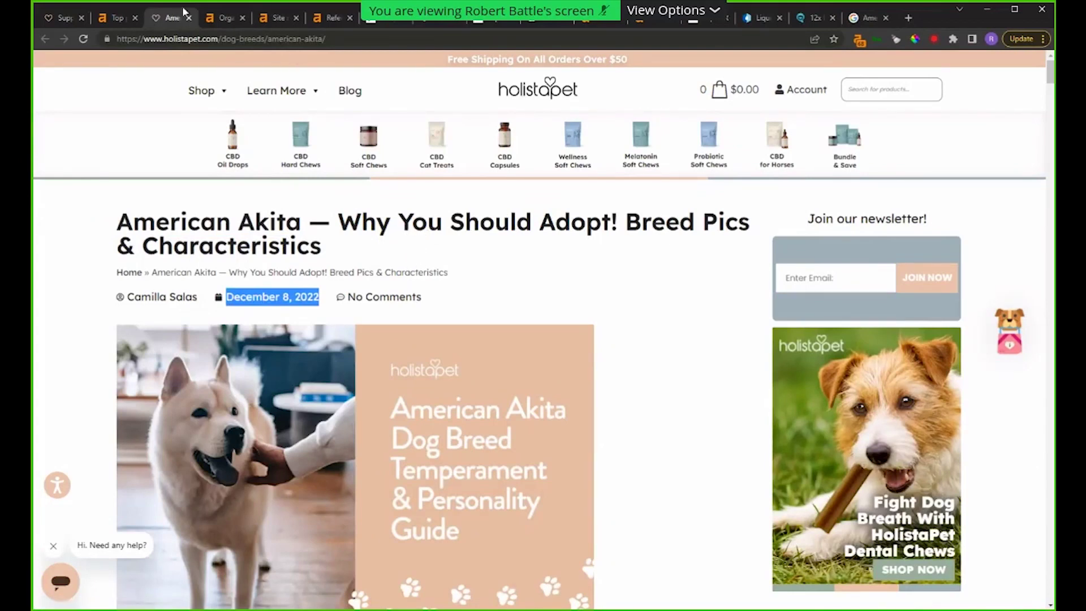
# Step: In the Top pages report, filter HolistaPet's URLs with two contains rules, cat-breeds and dog-breeds
pyautogui.click(118, 17)
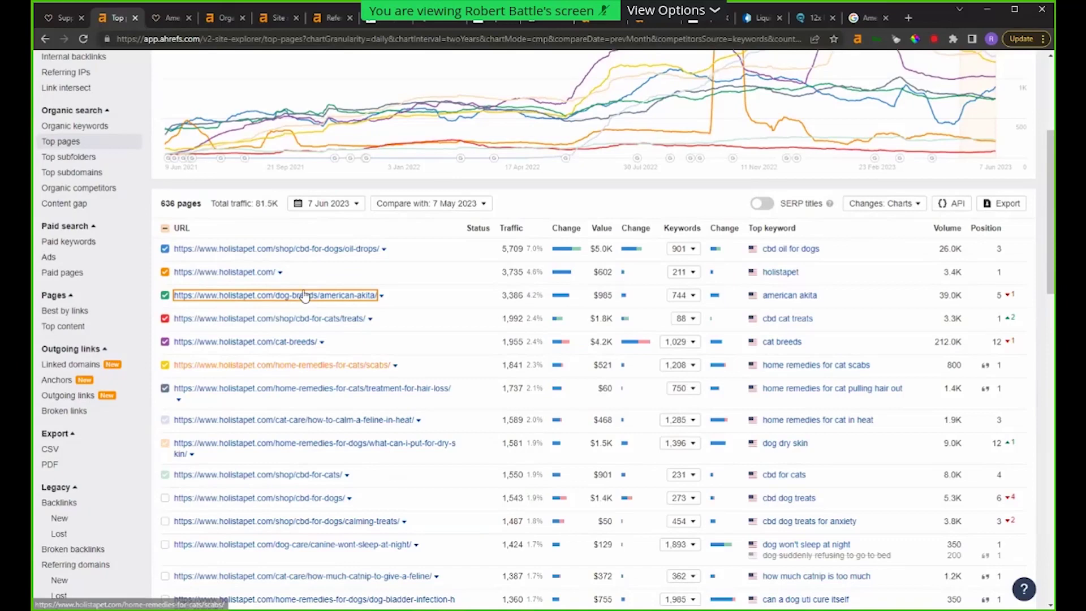
pyautogui.scroll(-3, 369, 440)
pyautogui.scroll(5, 398, 405)
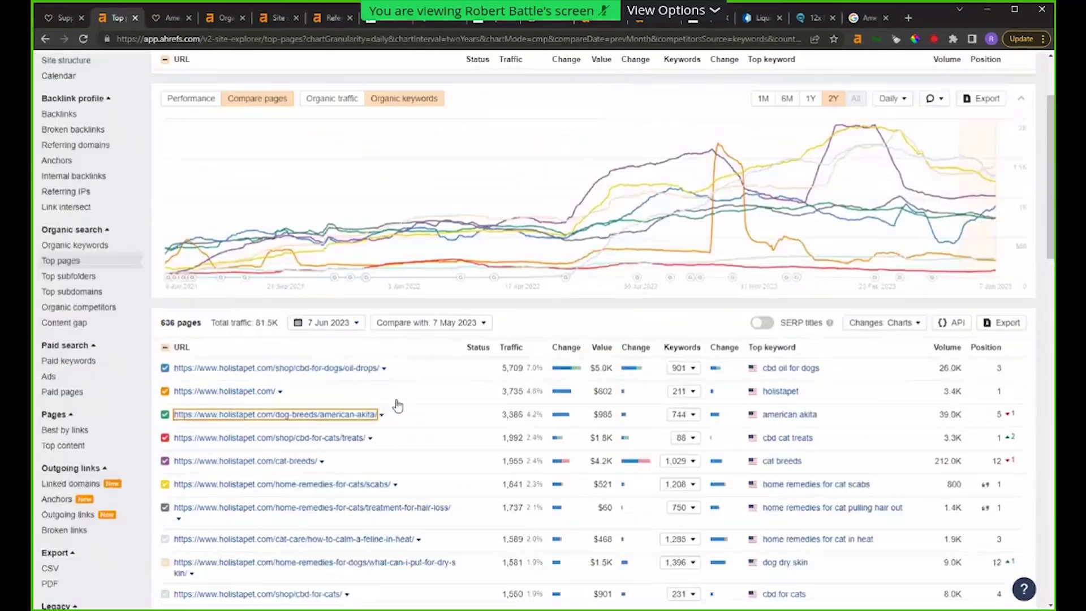
pyautogui.scroll(2, 398, 406)
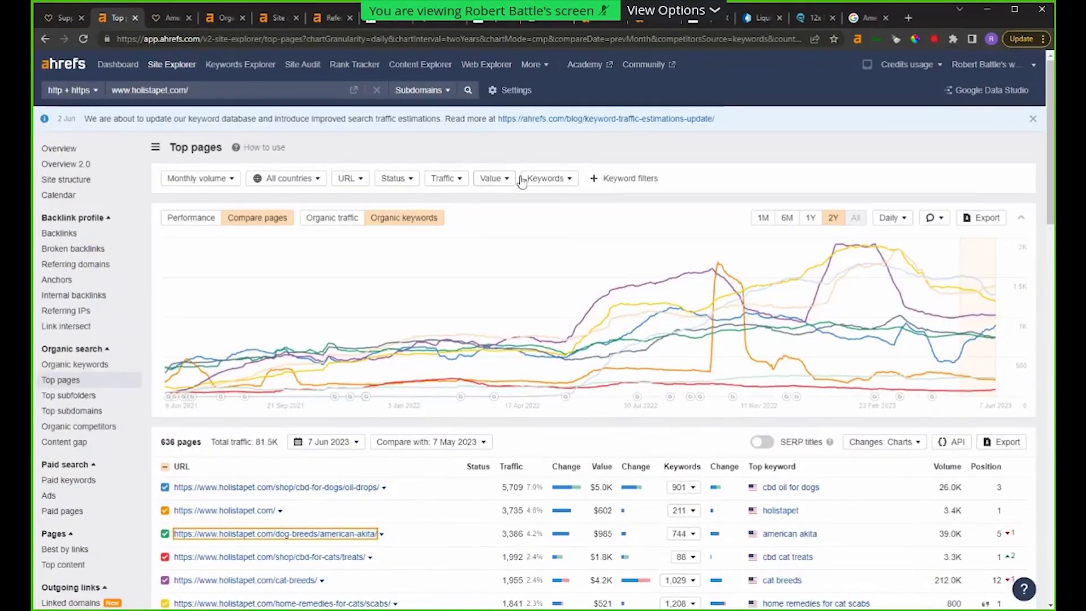
pyautogui.click(447, 179)
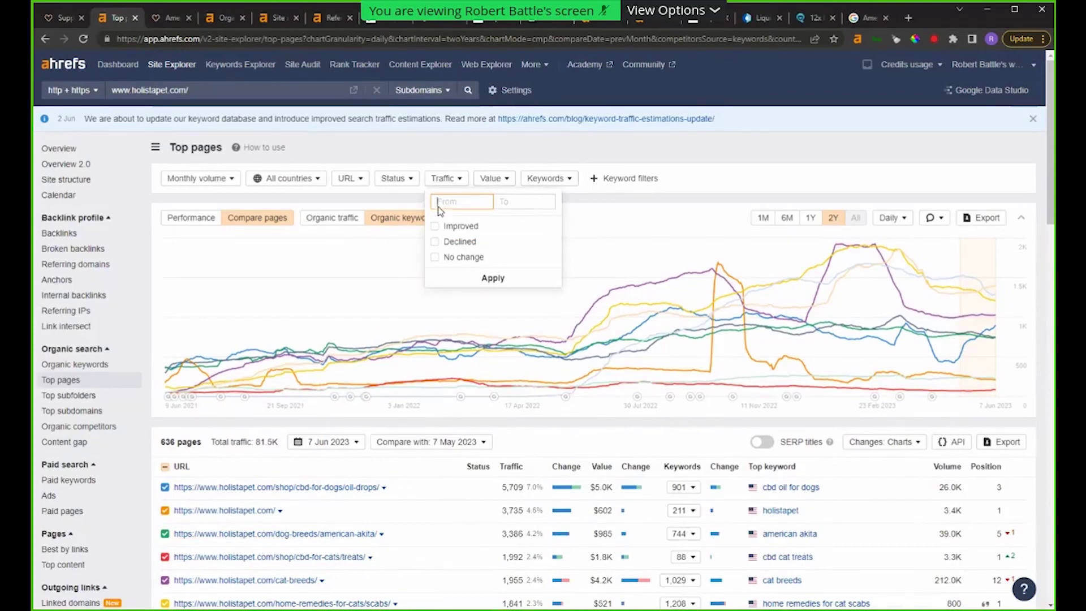
pyautogui.click(351, 179)
pyautogui.write('cat')
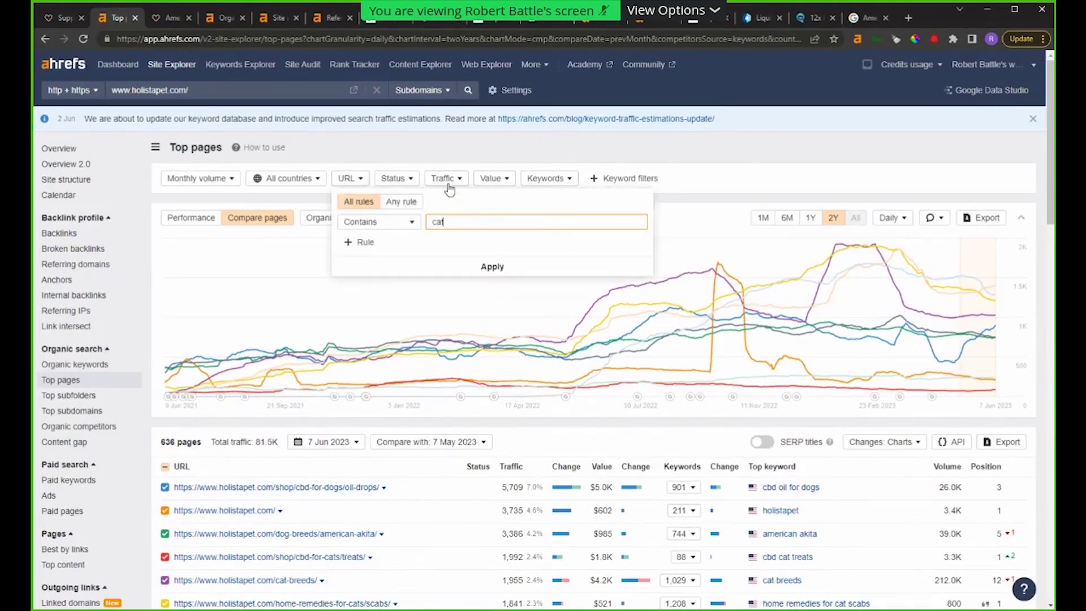
pyautogui.write('-breeds')
pyautogui.click(367, 242)
pyautogui.write('dog')
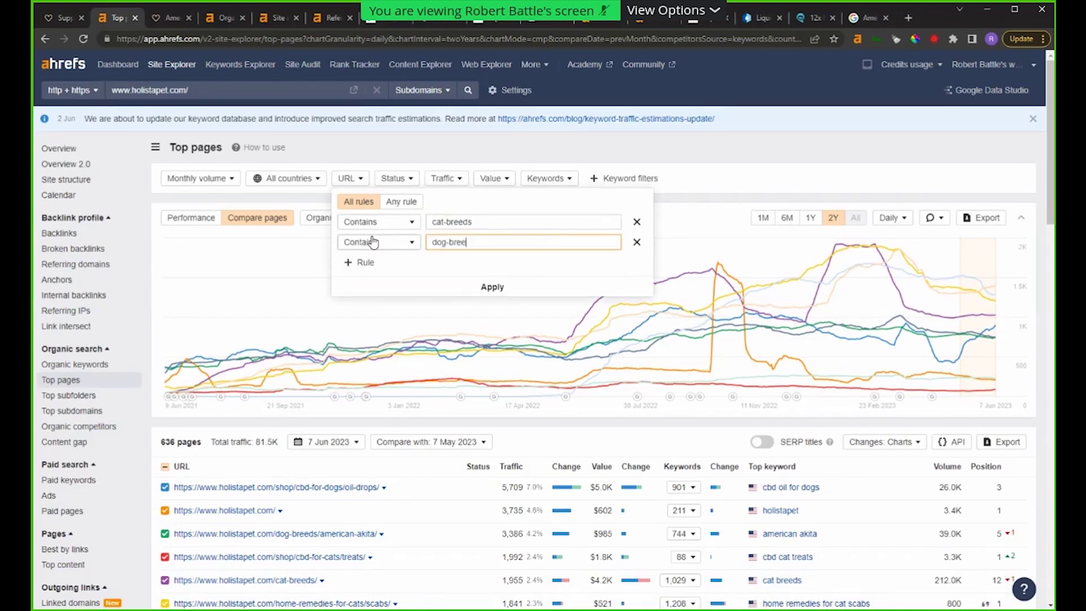
pyautogui.press('Return')
# Step: Change the URL filter to match any rule instead of all rules and apply it to the Top pages report
pyautogui.click(407, 179)
pyautogui.click(396, 203)
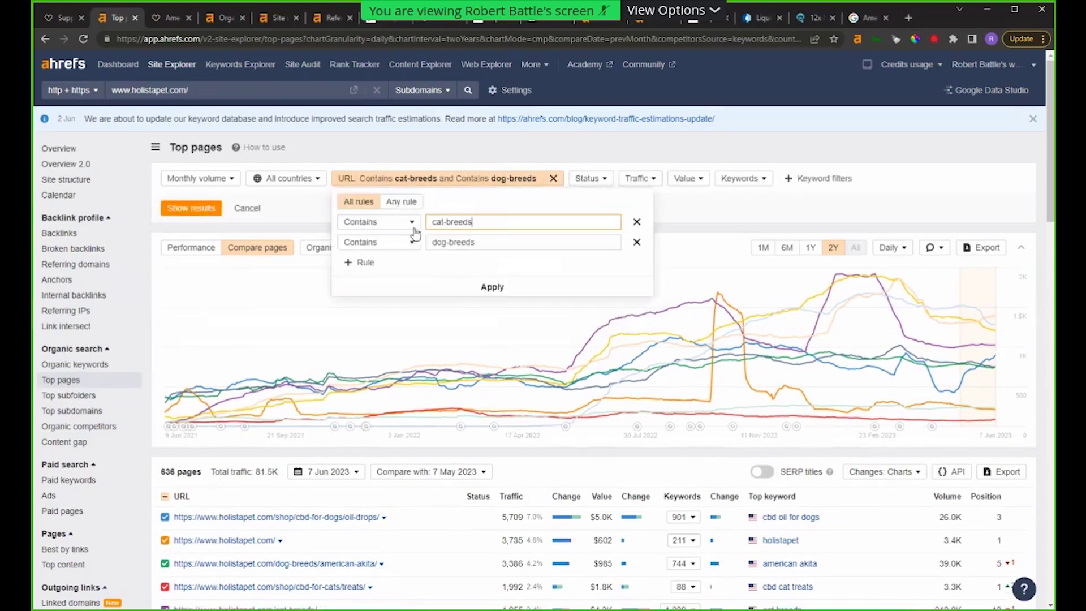
pyautogui.click(491, 288)
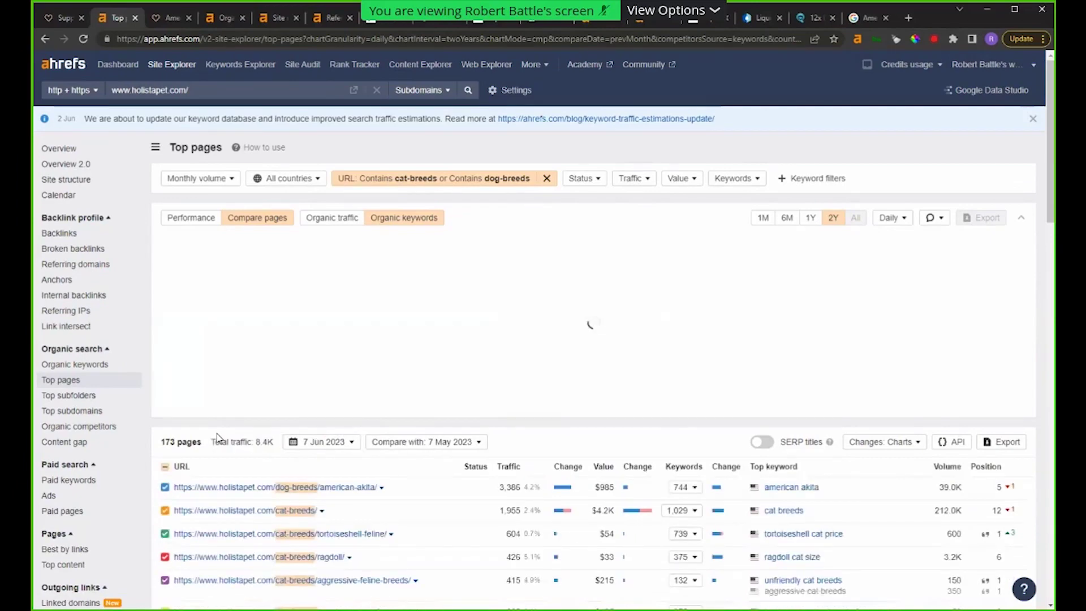
# Step: Look through the filtered pages, open the cat-breeds and dog-breeds hub pages in new tabs, and view the cat one
pyautogui.scroll(-2, 342, 537)
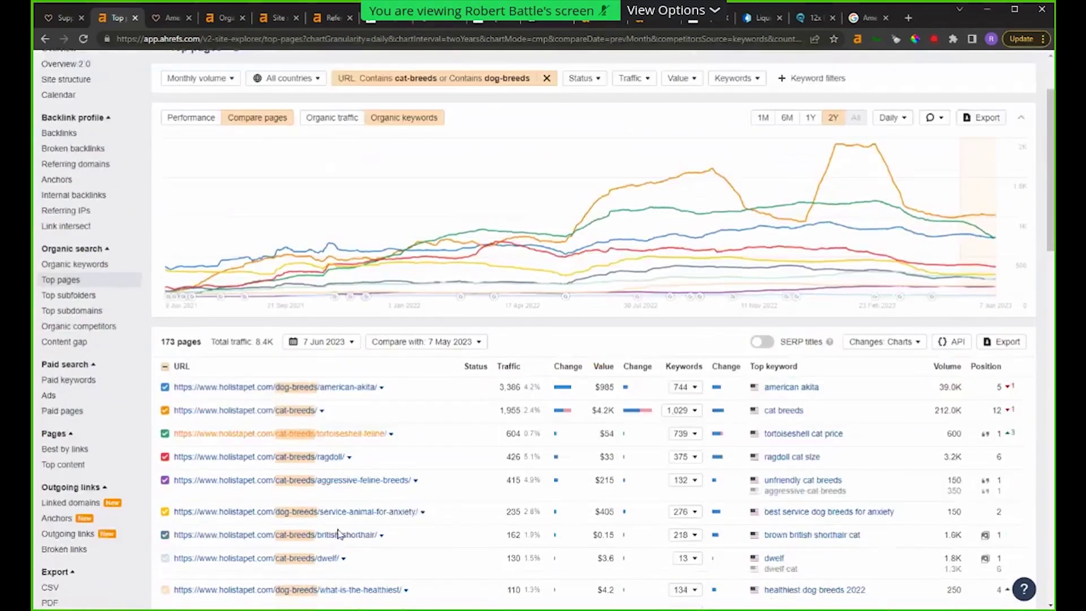
pyautogui.scroll(-2, 344, 514)
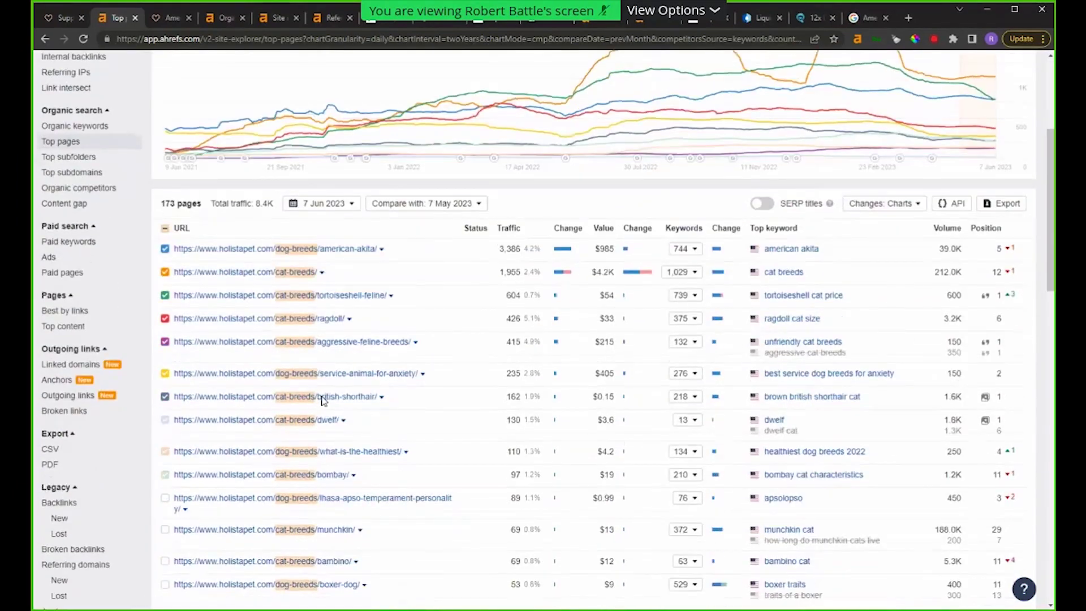
pyautogui.rightClick(289, 275)
pyautogui.click(329, 286)
pyautogui.scroll(-2, 322, 419)
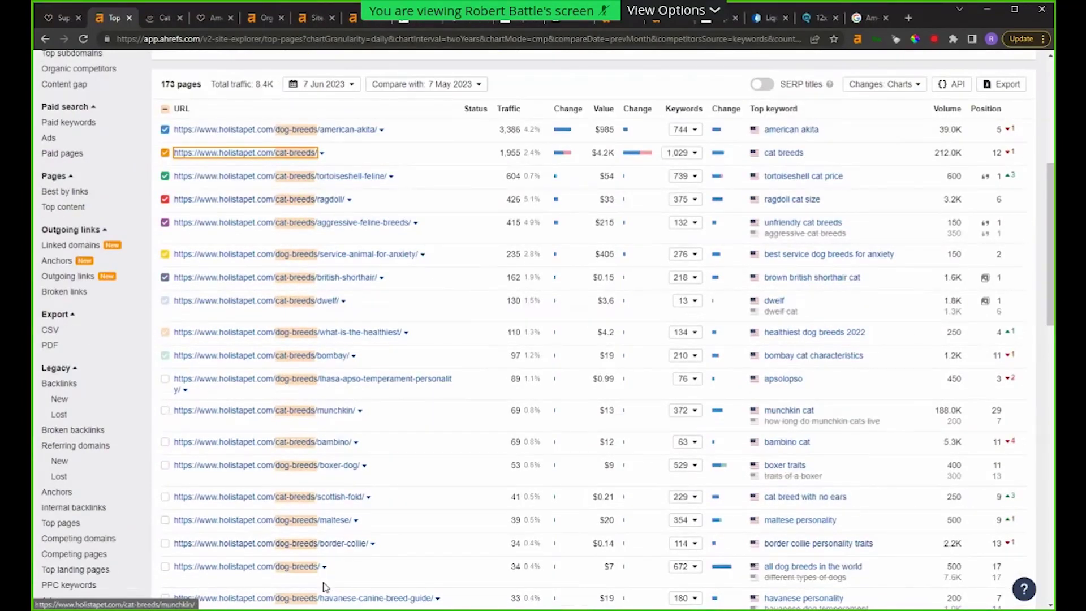
pyautogui.middleClick(317, 566)
pyautogui.click(146, 16)
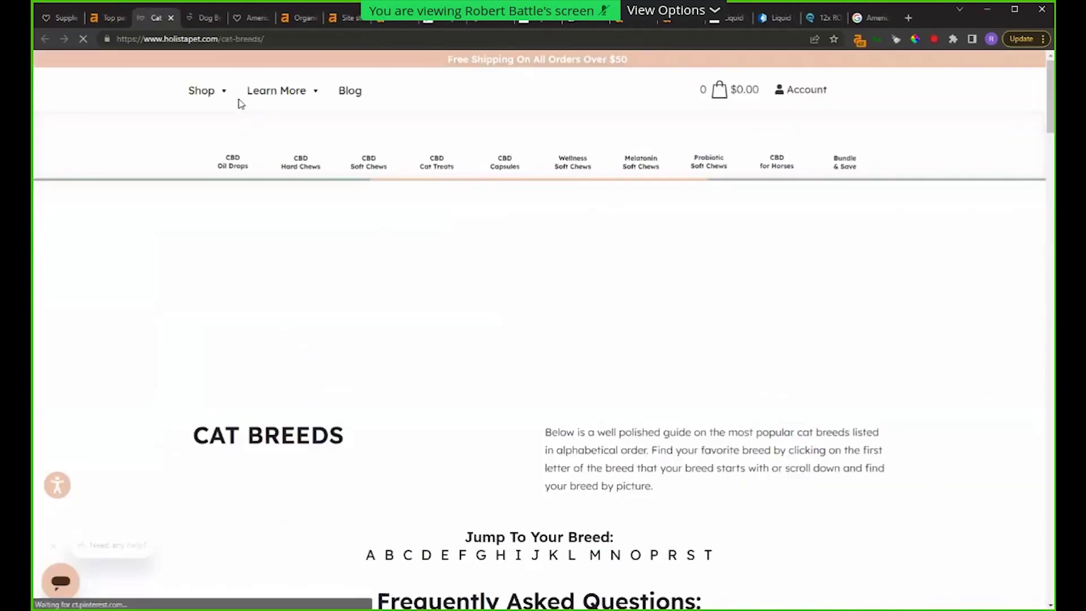
# Step: Skim the alphabetical breed grid on HolistaPet's cat breeds page through to T and open the Toyger guide
pyautogui.scroll(-8, 633, 467)
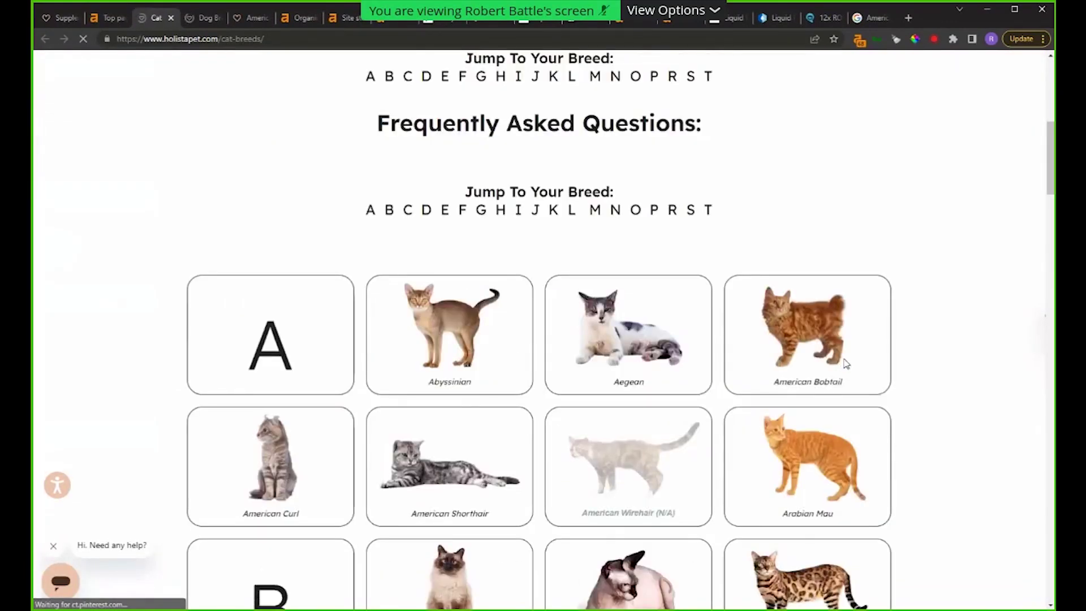
pyautogui.scroll(-10, 847, 381)
pyautogui.scroll(-6, 853, 356)
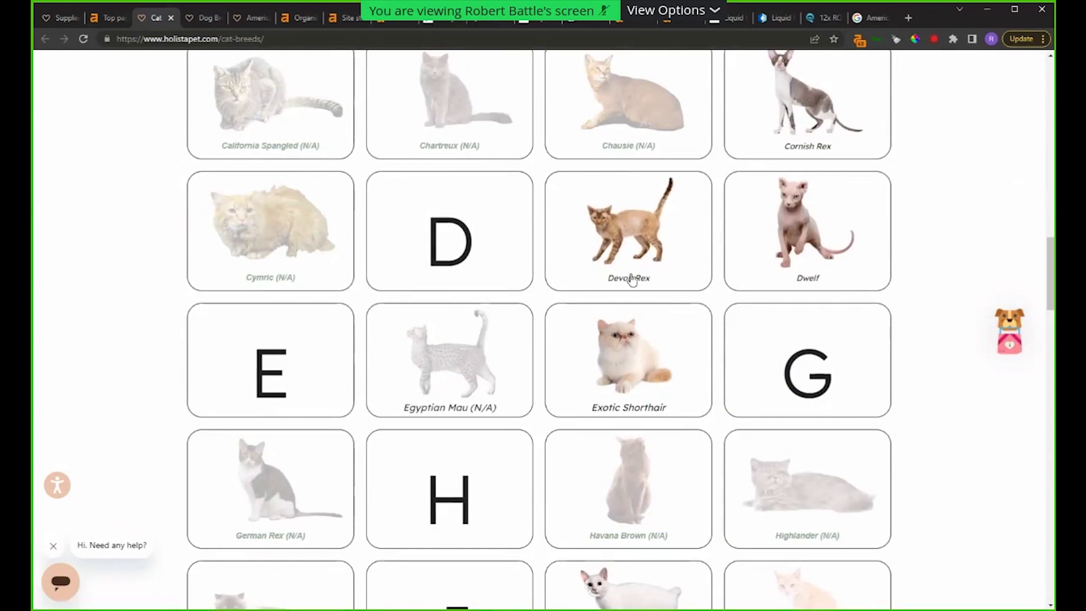
pyautogui.scroll(-3, 718, 254)
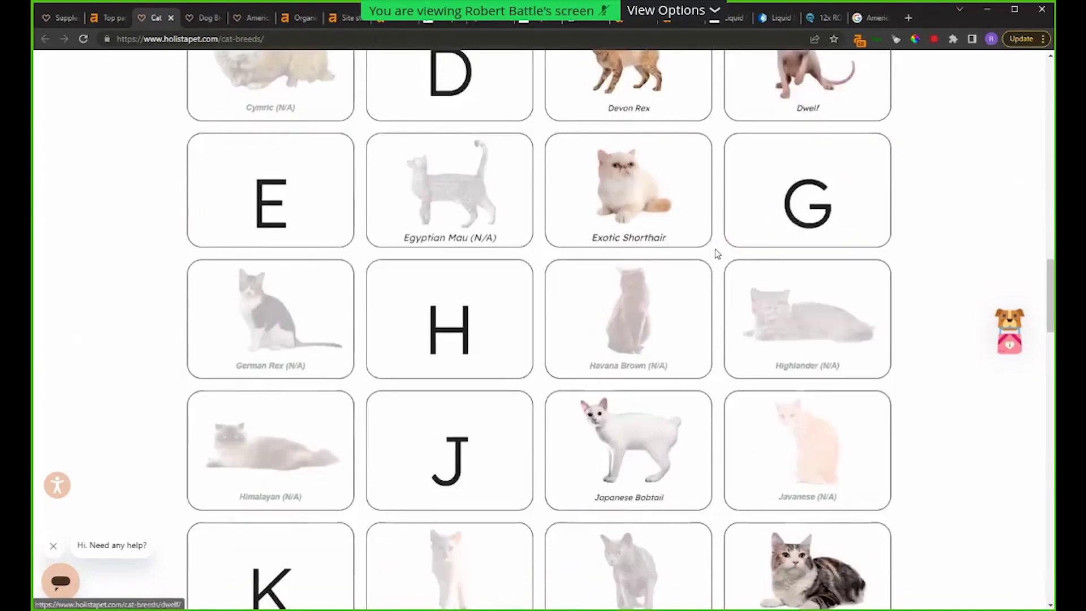
pyautogui.scroll(-9, 684, 335)
pyautogui.scroll(-2, 683, 348)
pyautogui.scroll(-7, 650, 337)
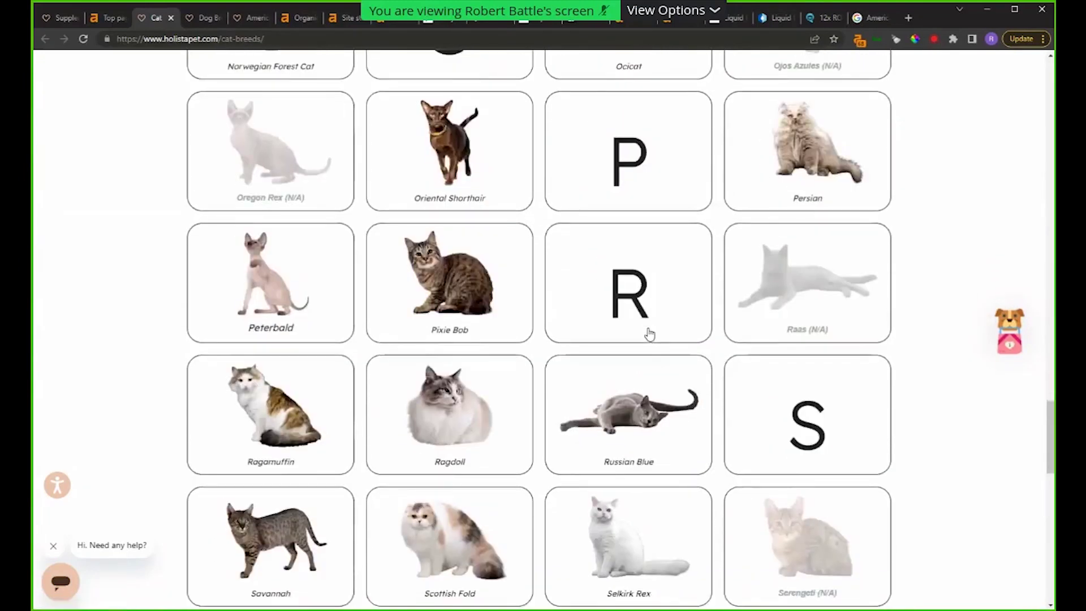
pyautogui.scroll(-15, 651, 333)
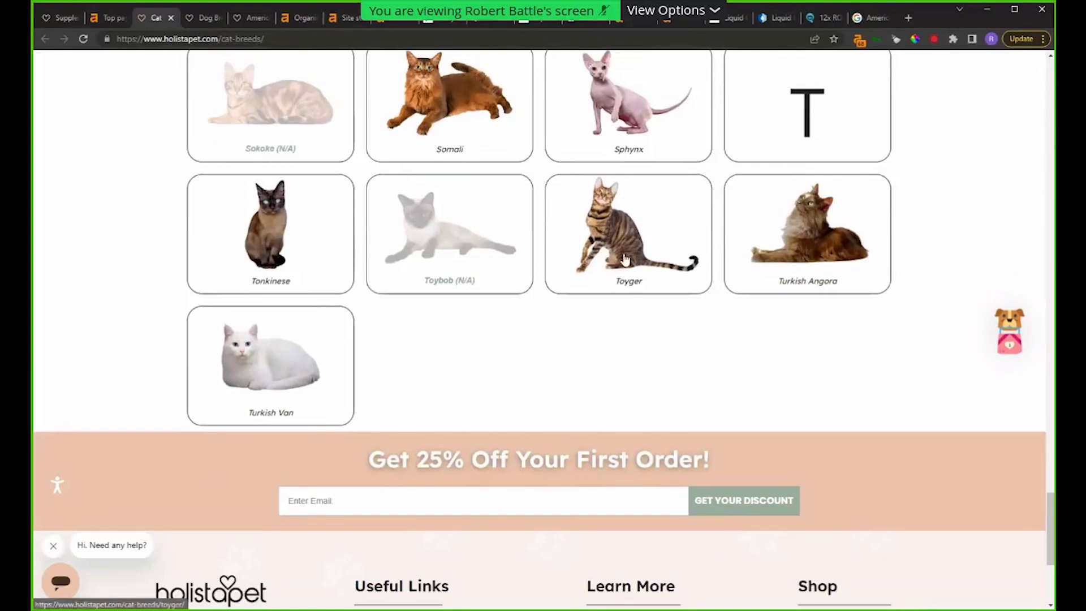
pyautogui.click(625, 236)
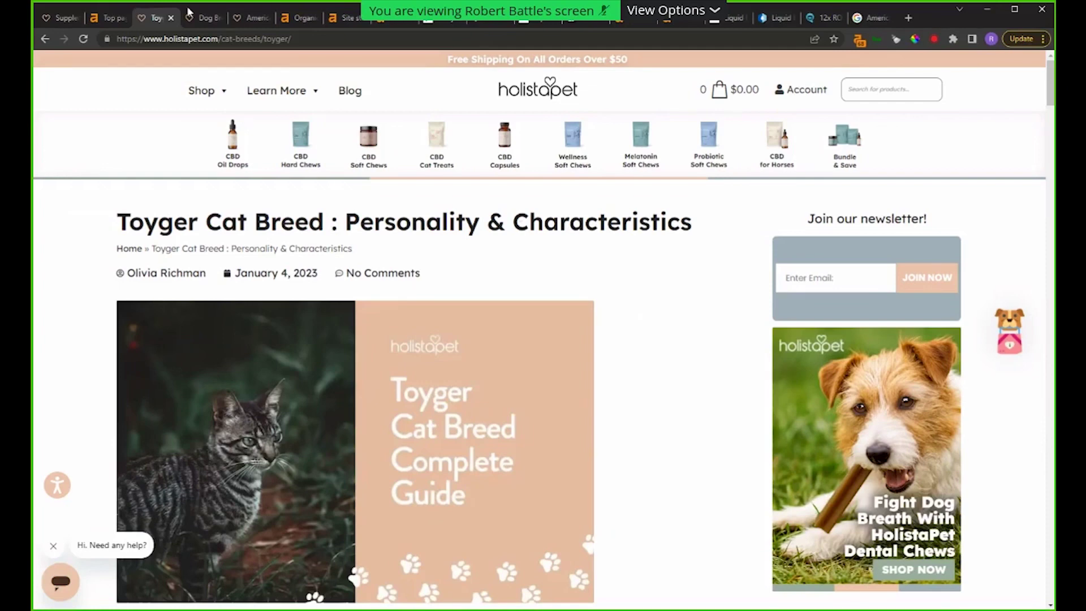
pyautogui.click(338, 18)
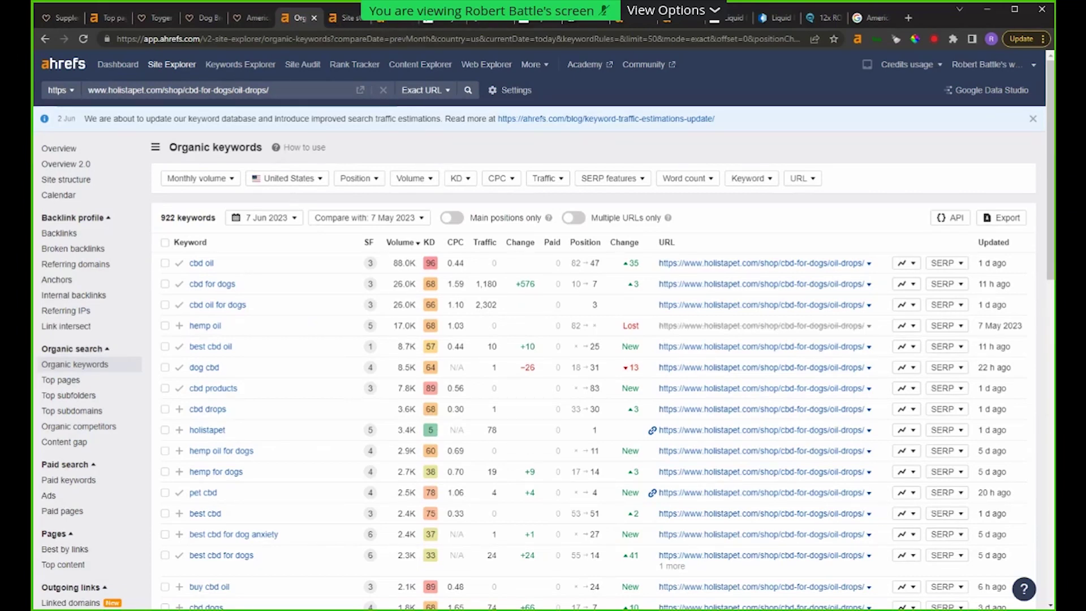
pyautogui.click(437, 23)
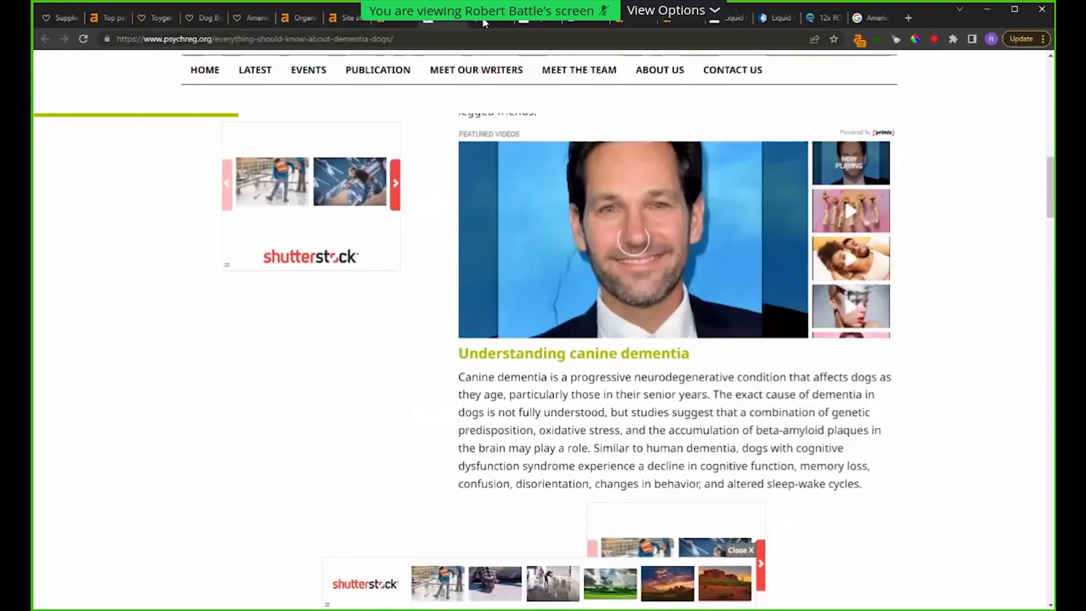
pyautogui.click(530, 19)
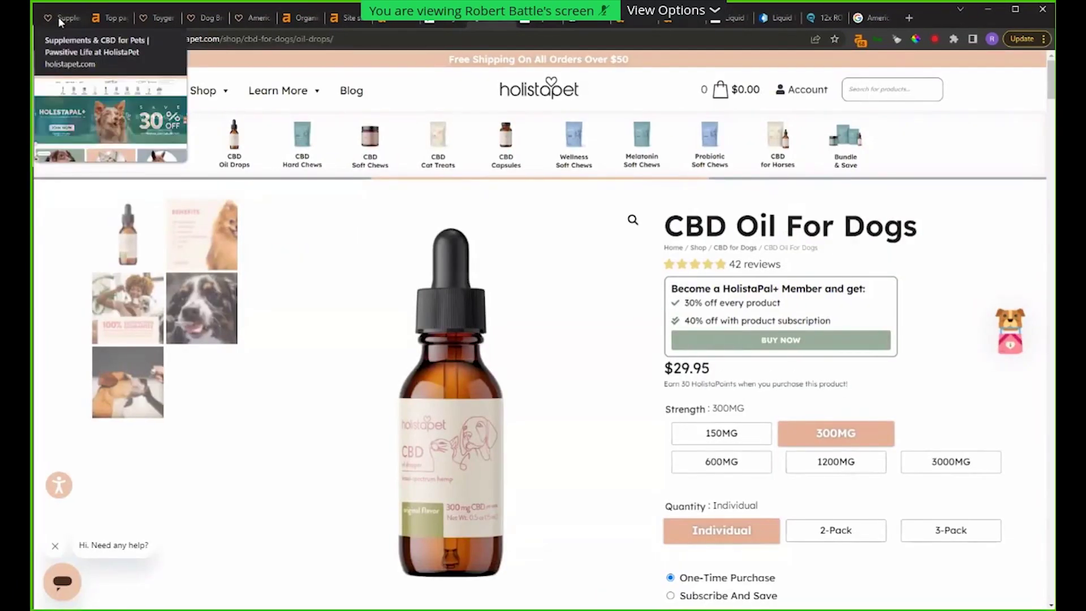
pyautogui.click(60, 18)
pyautogui.rightClick(60, 18)
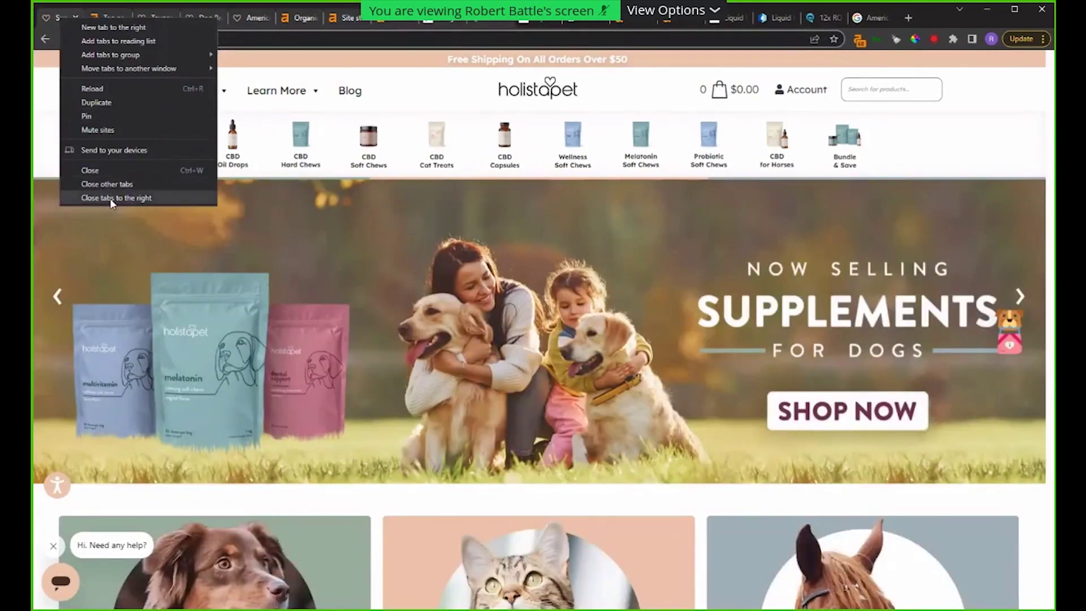
pyautogui.click(470, 33)
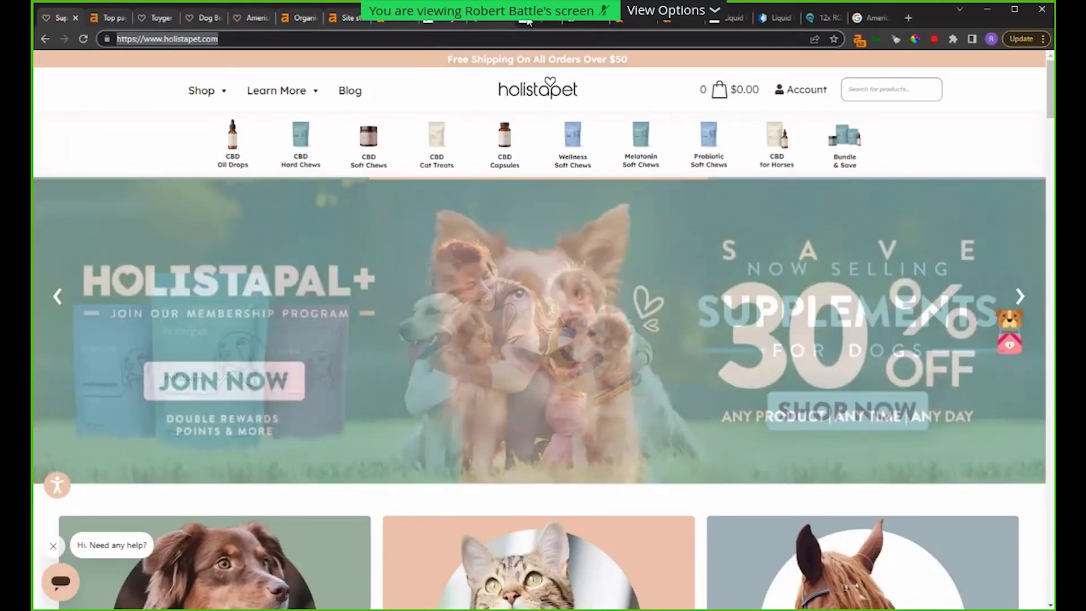
# Step: Switch to the browser window with Replo's Top D2C Brands directory, look through the brands and open Liquid I.V
pyautogui.hotkey('alt', 'Tab')
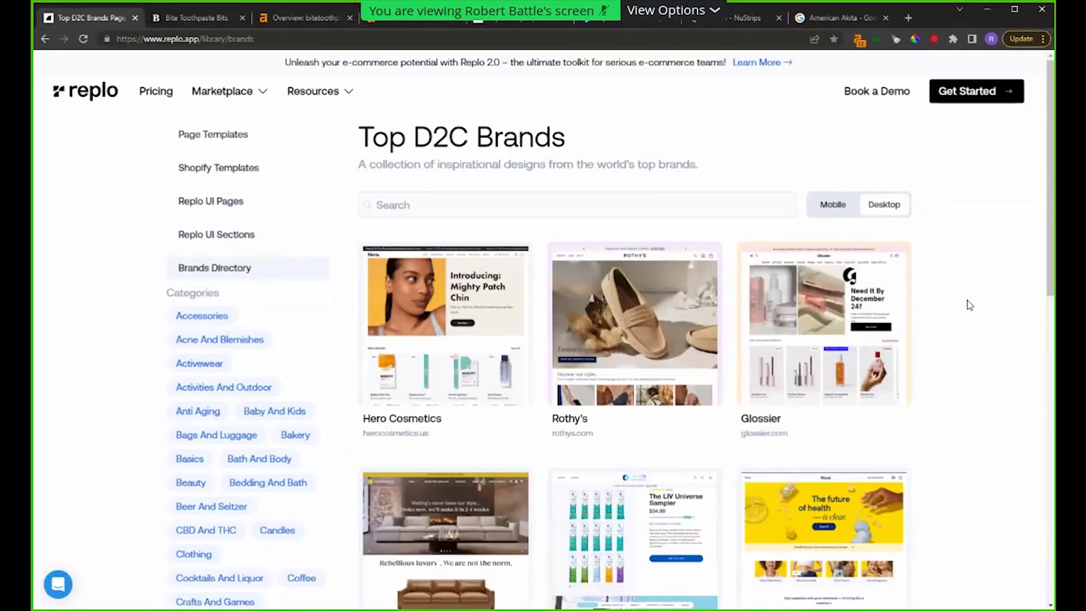
pyautogui.scroll(-10, 628, 327)
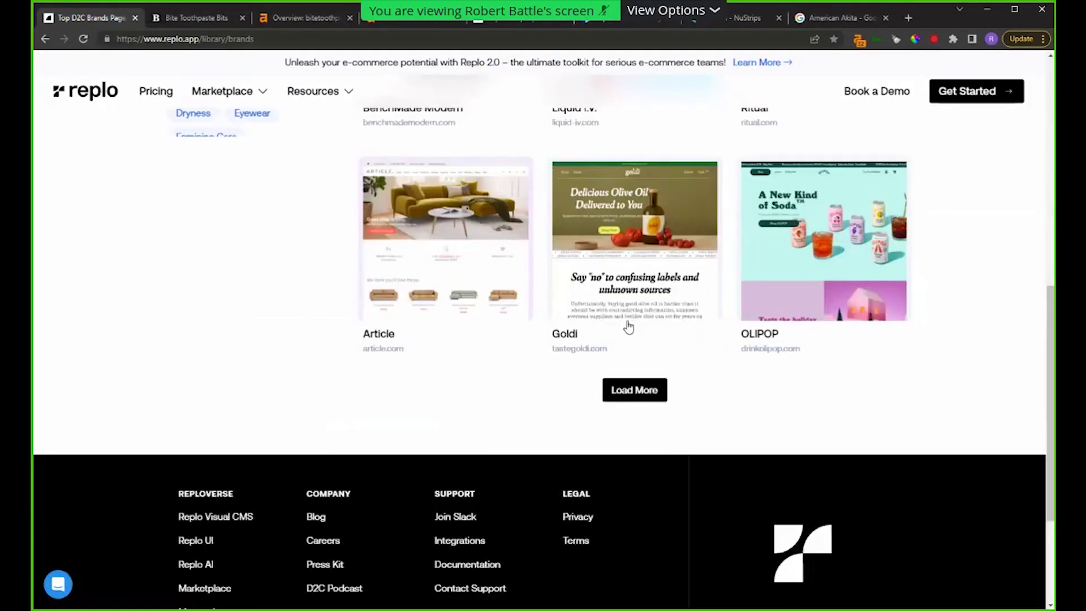
pyautogui.scroll(4, 628, 327)
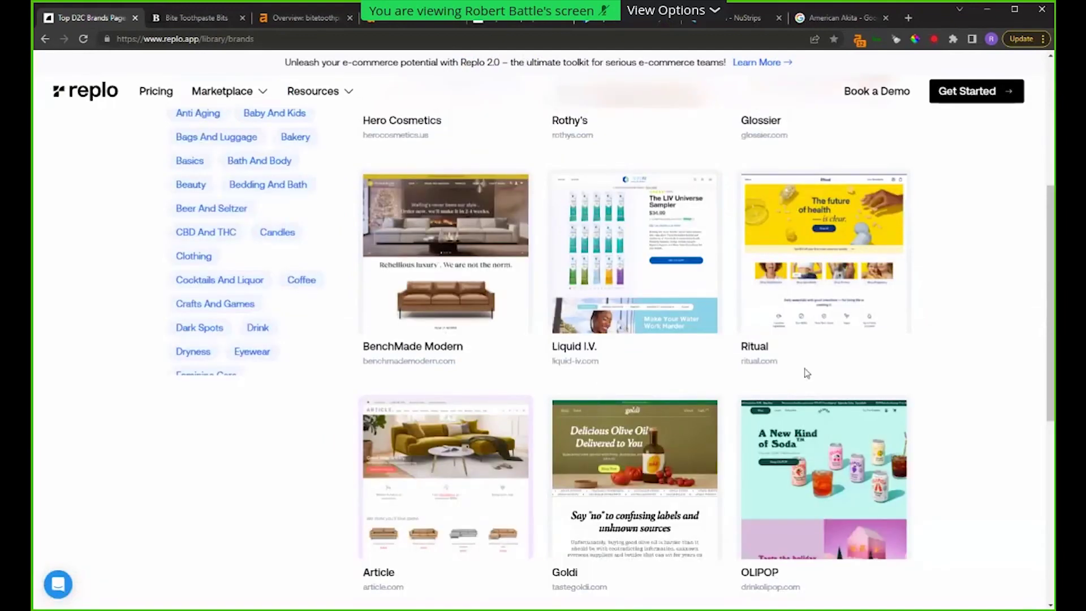
pyautogui.click(618, 355)
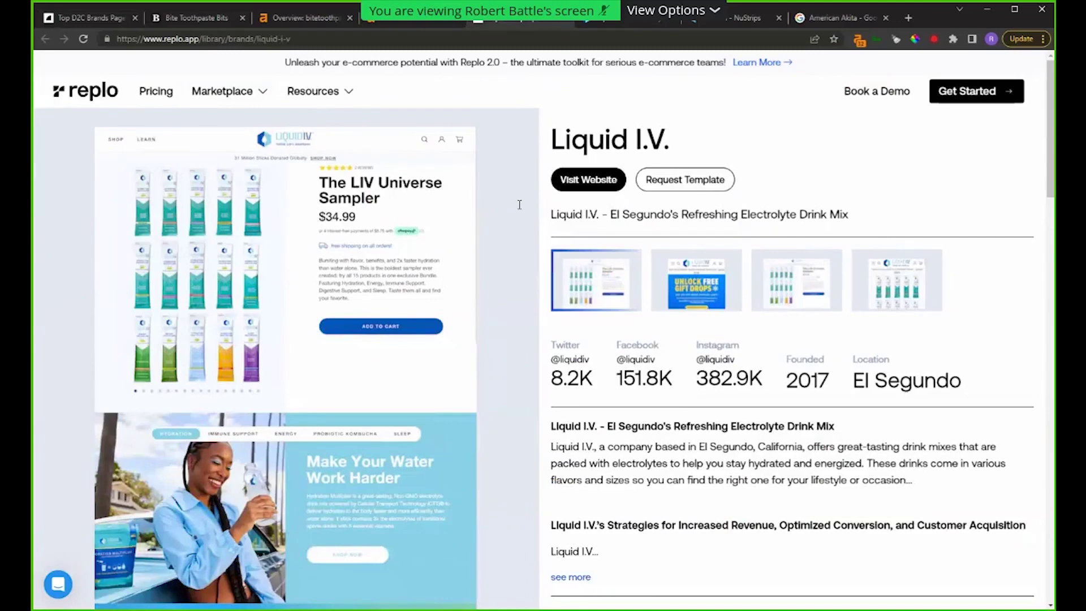
# Step: View the liquid-iv.com homepage, dismissing its promotional pop-ups and skimming down to the Best Sellers section
pyautogui.click(633, 21)
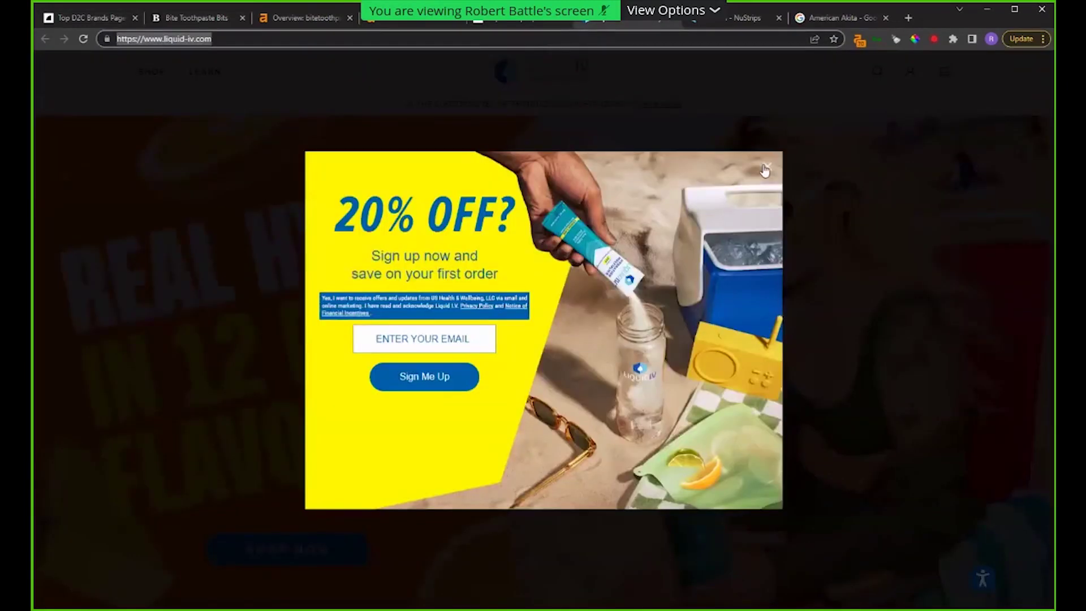
pyautogui.click(764, 169)
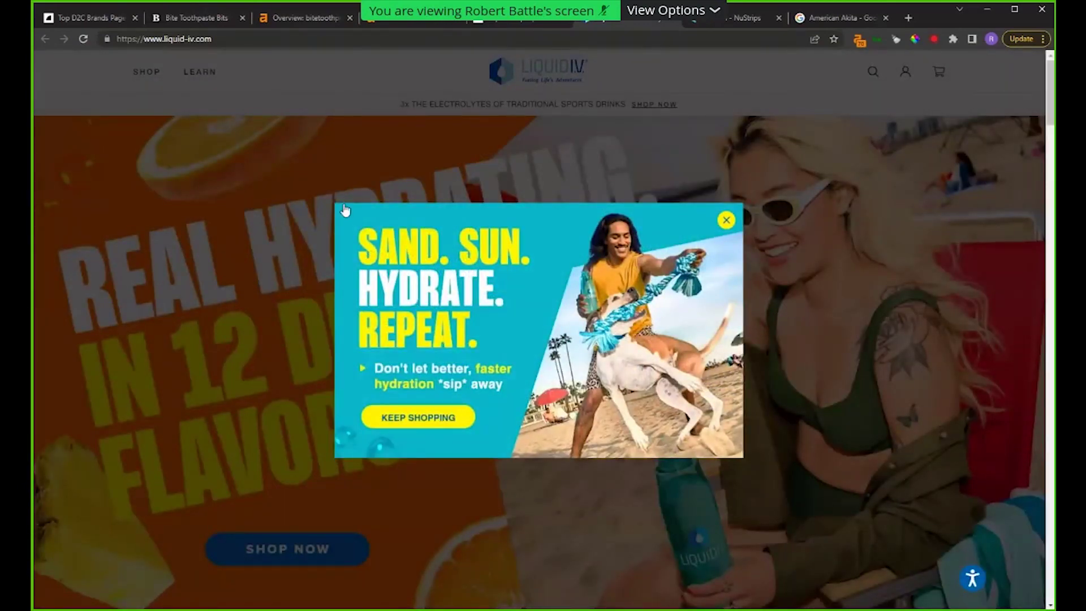
pyautogui.click(418, 104)
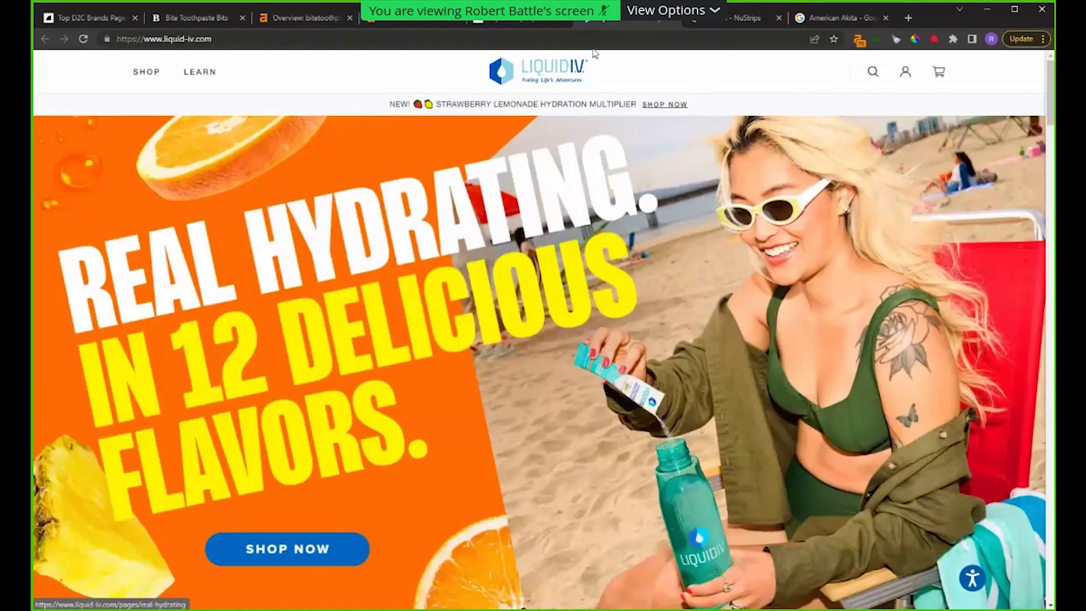
pyautogui.scroll(-10, 568, 205)
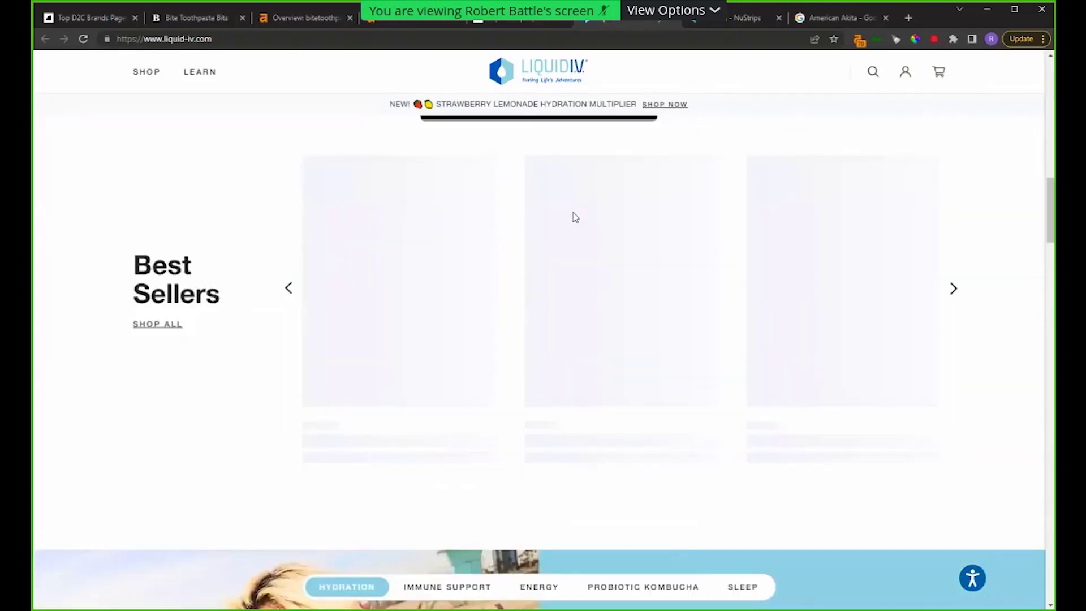
pyautogui.scroll(8, 560, 226)
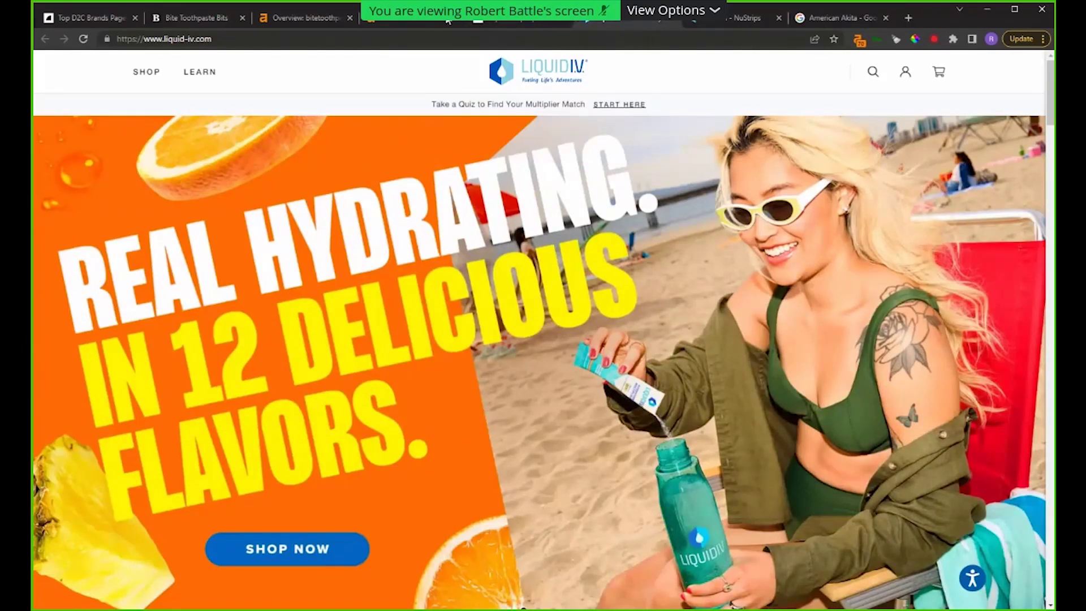
# Step: Duplicate the browser tab holding the Ahrefs overview of bitetoothpastebits.com
pyautogui.click(339, 17)
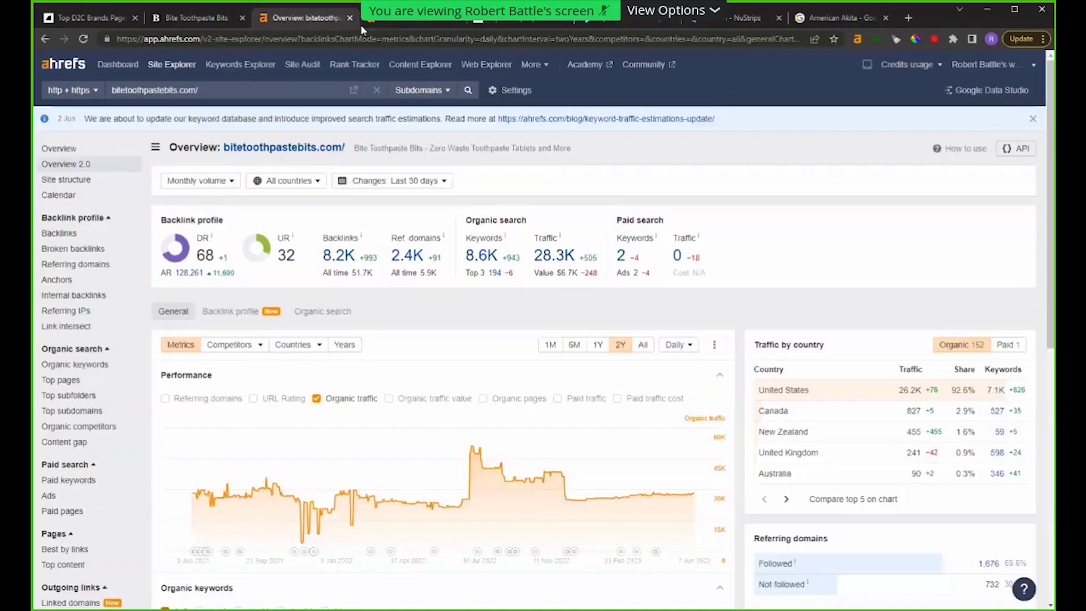
pyautogui.rightClick(329, 19)
pyautogui.click(356, 96)
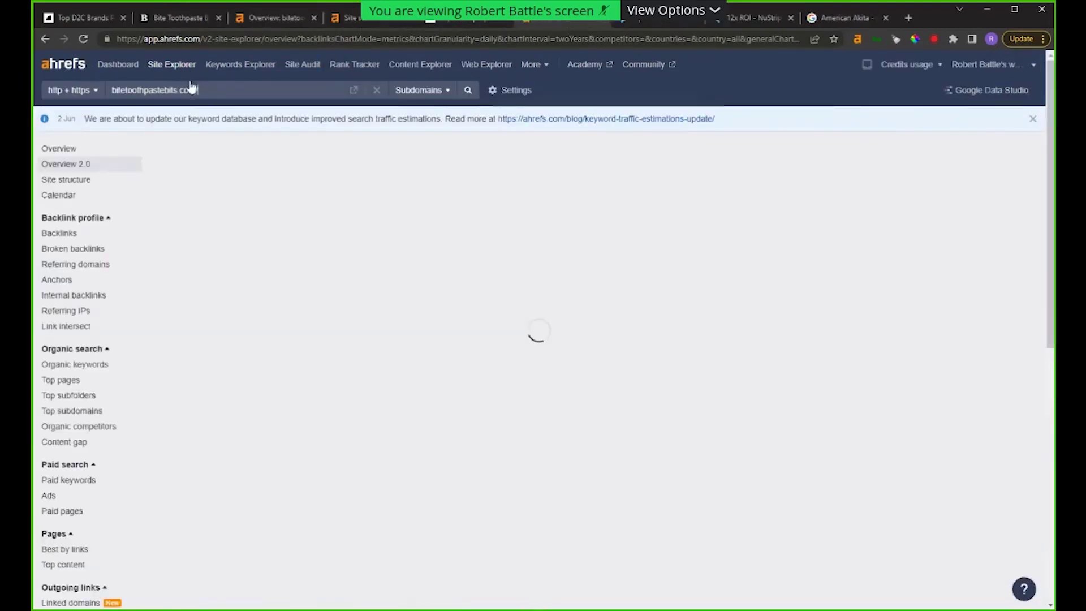
pyautogui.click(435, 17)
pyautogui.rightClick(592, 178)
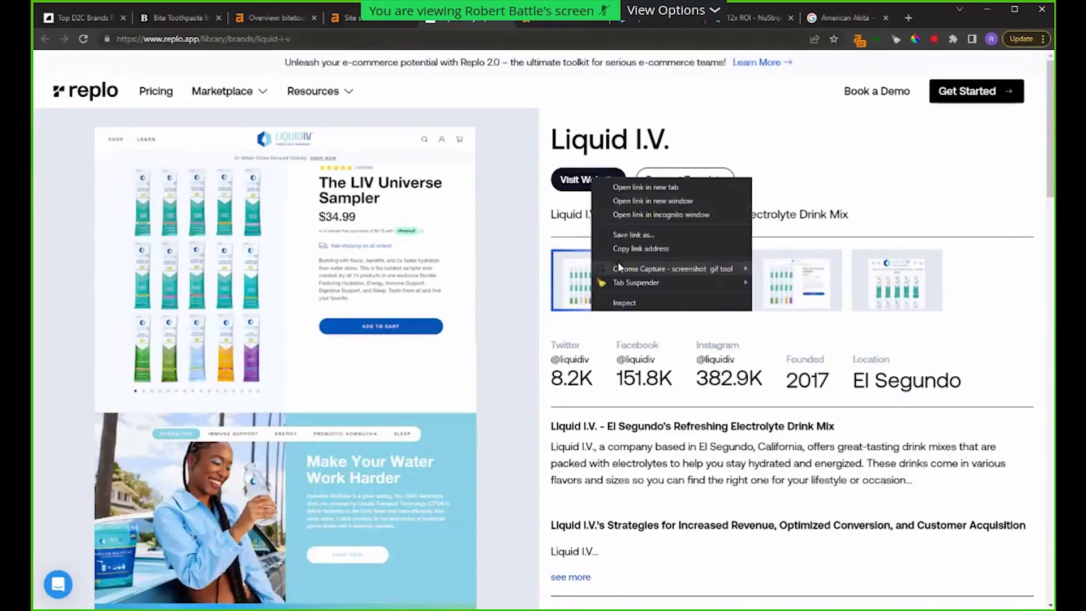
pyautogui.press('Escape')
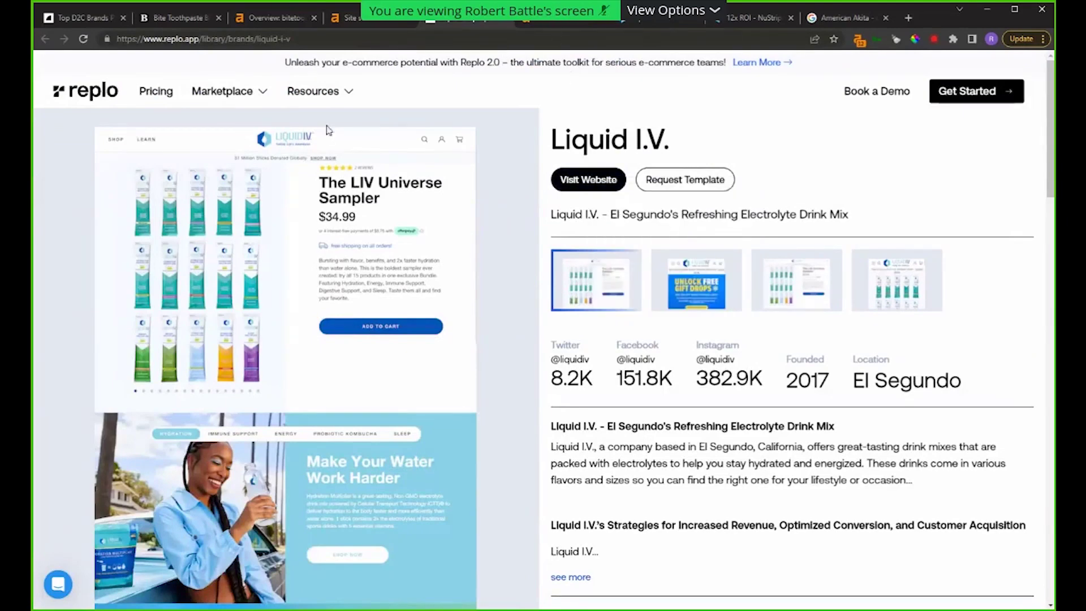
pyautogui.hotkey('ctrl', 'shift', 'Tab')
pyautogui.click(203, 88)
pyautogui.hotkey('ctrl', 'a')
pyautogui.write('http://www.liquid-iv.com/')
pyautogui.press('Return')
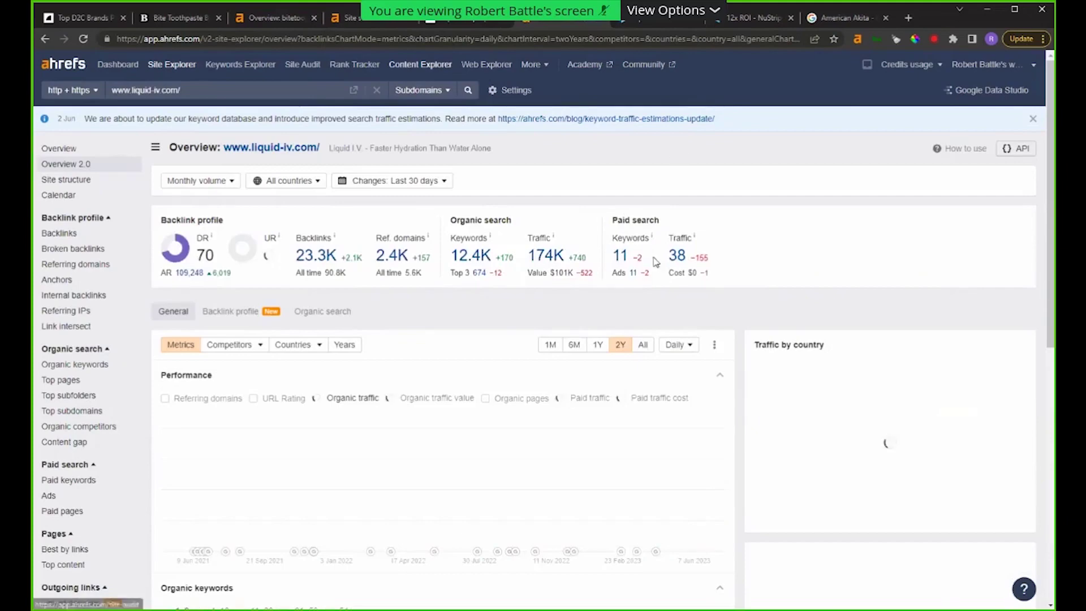
# Step: Show all ranking ranges from 1–3 through 51+ in the Organic keywords chart and review the traffic and keyword trends
pyautogui.scroll(-8, 473, 315)
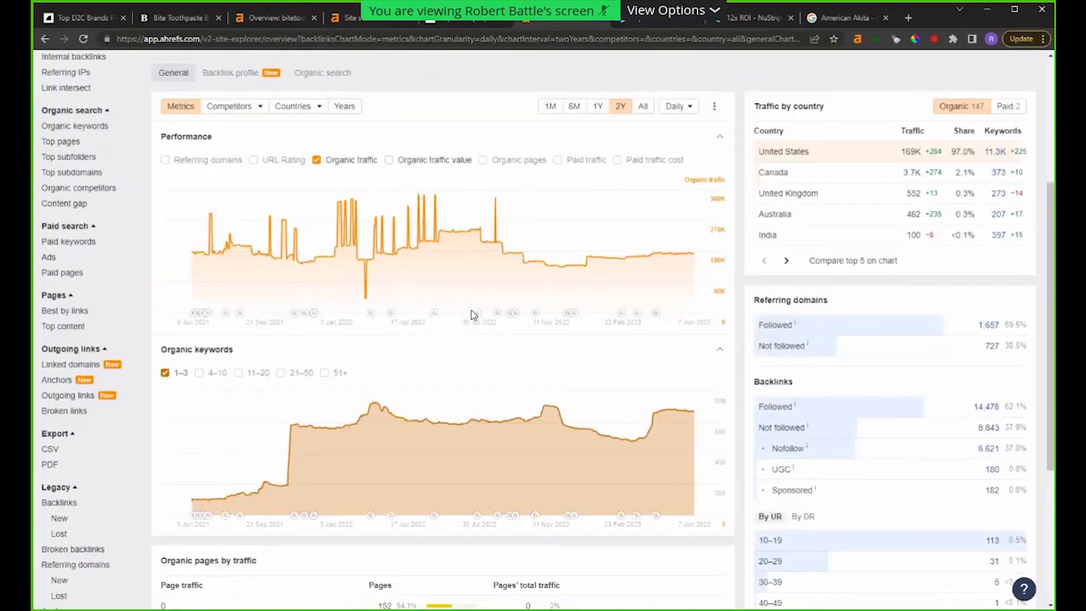
pyautogui.scroll(4, 458, 338)
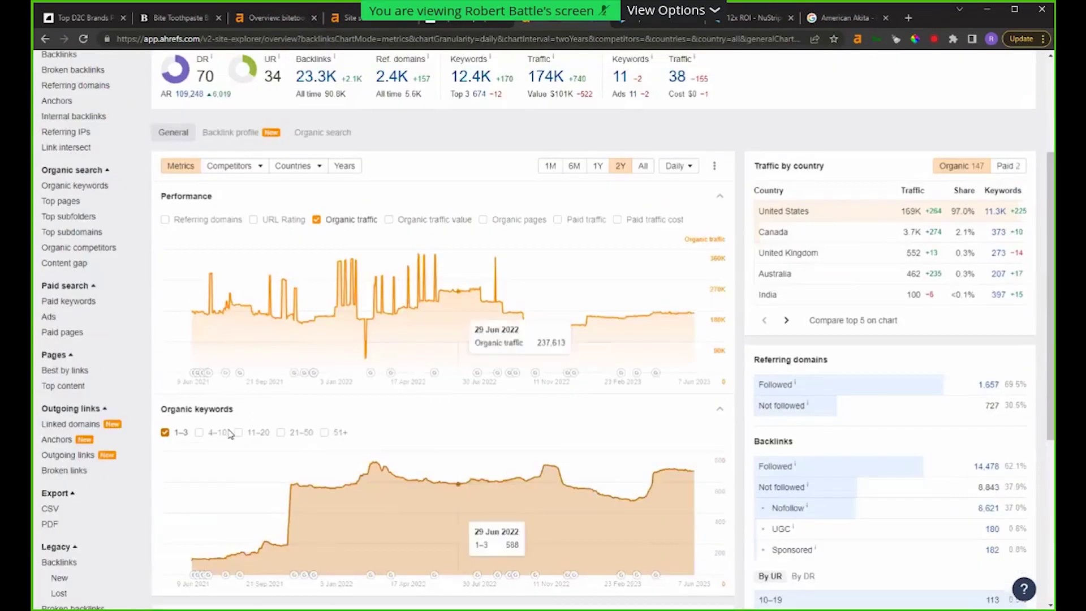
pyautogui.click(199, 433)
pyautogui.click(335, 435)
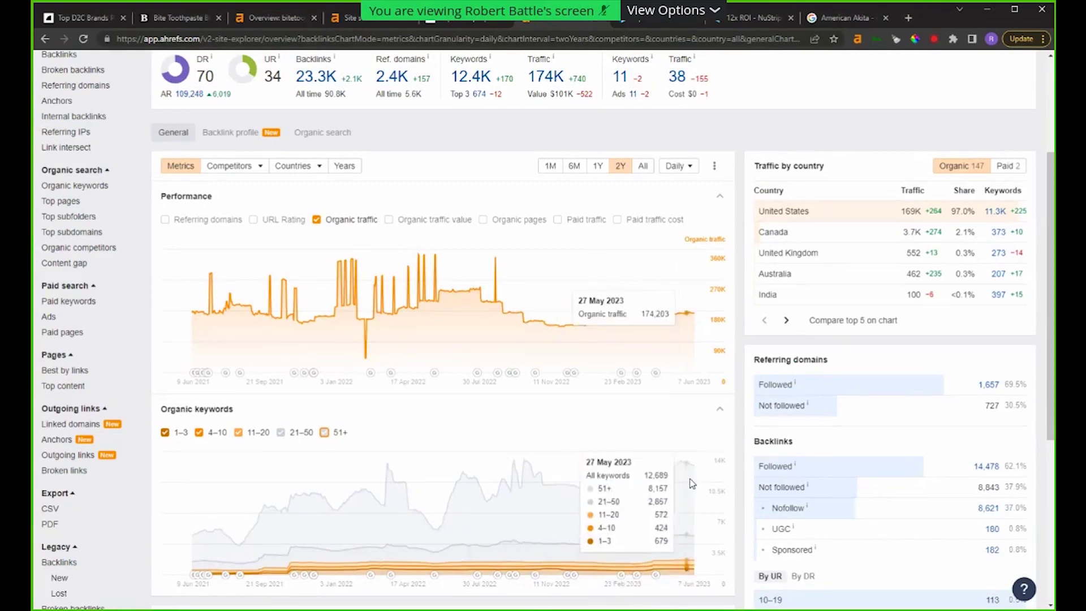
pyautogui.scroll(-2, 742, 458)
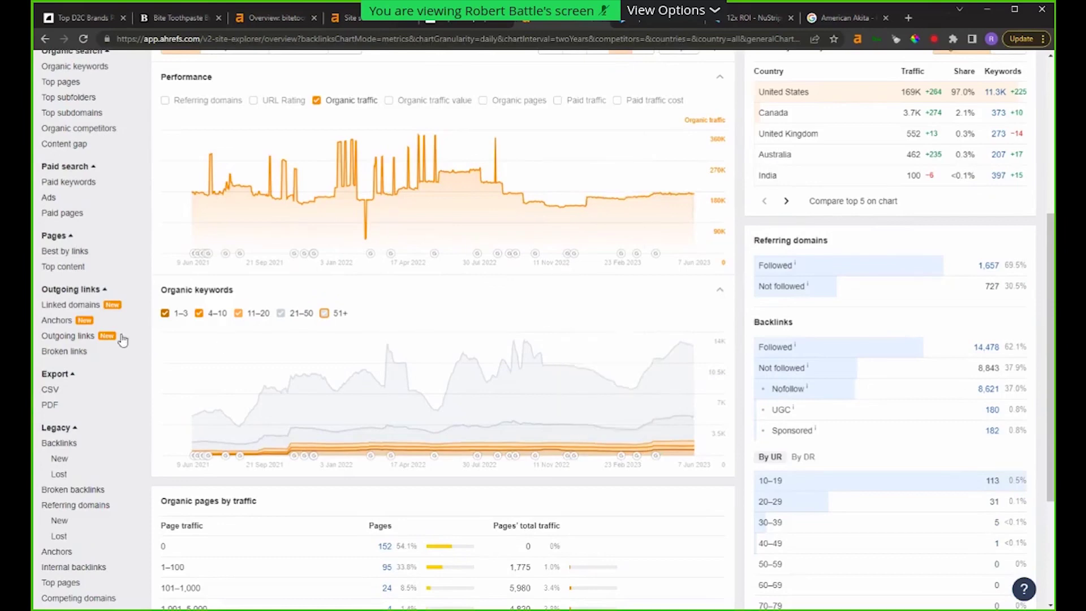
# Step: Open liquid-iv.com's Top pages report in a new browser tab and compare its pages by organic keywords
pyautogui.scroll(3, 91, 306)
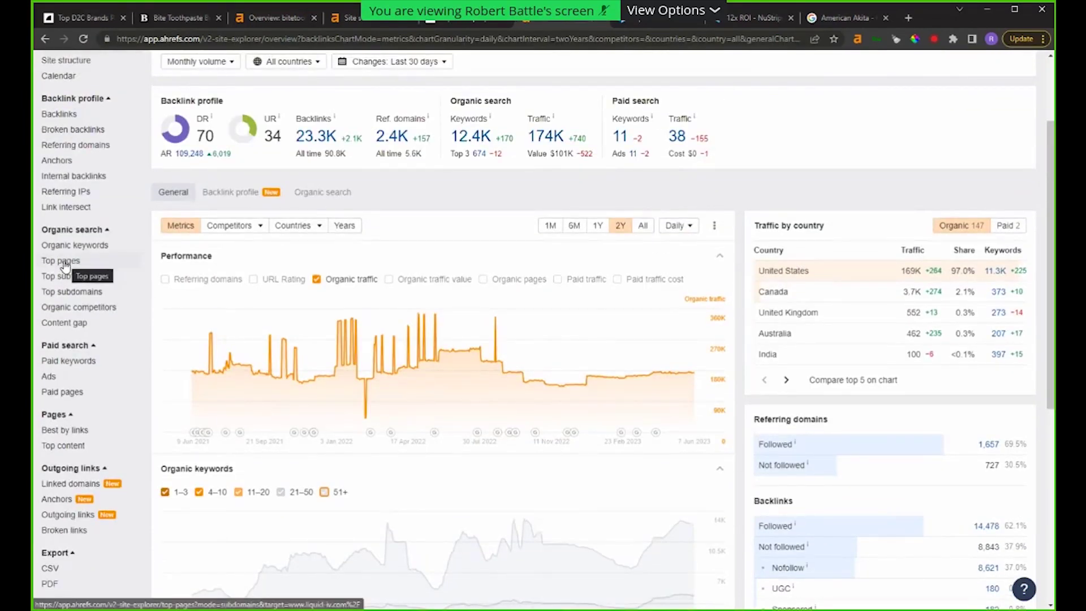
pyautogui.rightClick(64, 262)
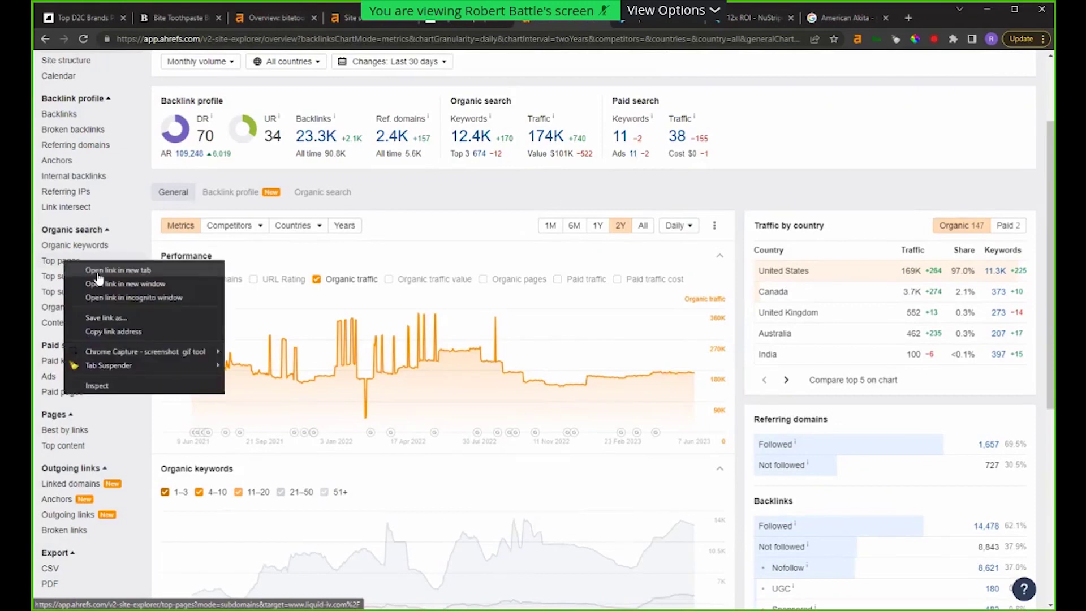
pyautogui.click(98, 271)
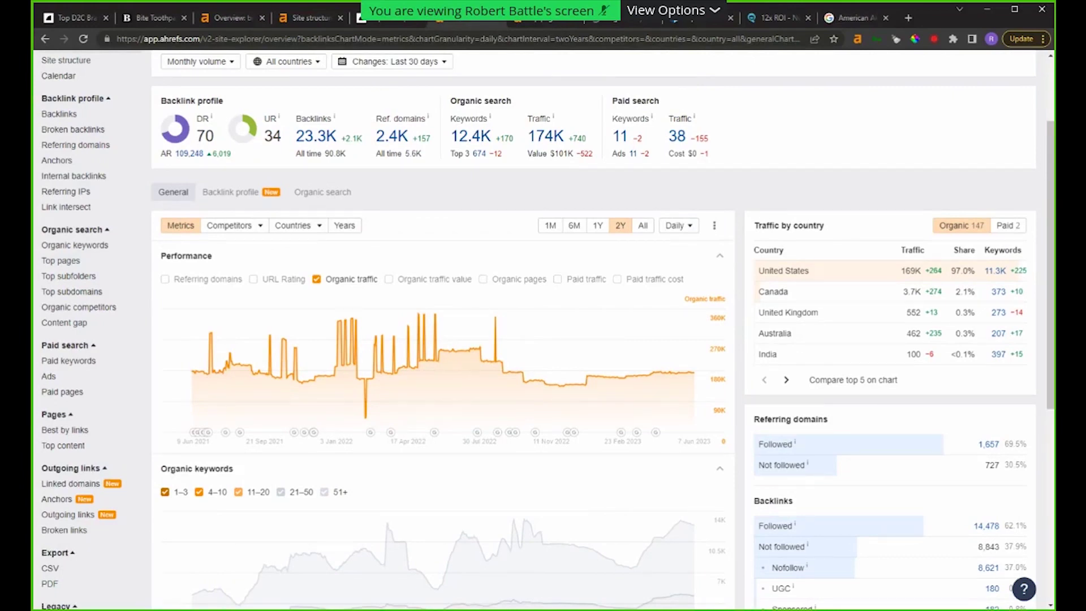
pyautogui.hotkey('ctrl', 'Tab')
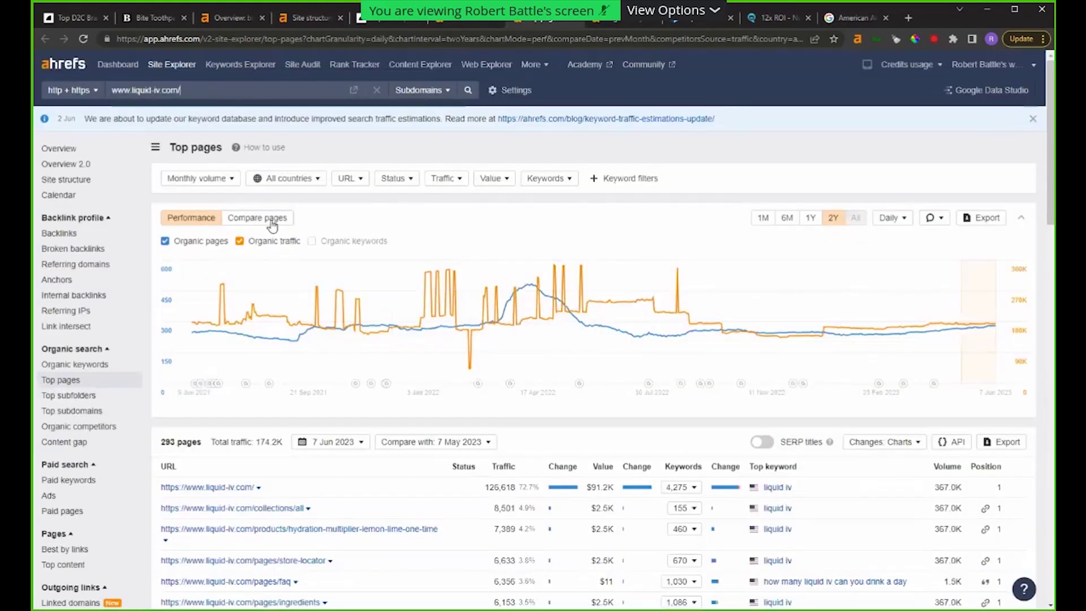
pyautogui.click(266, 218)
pyautogui.click(399, 218)
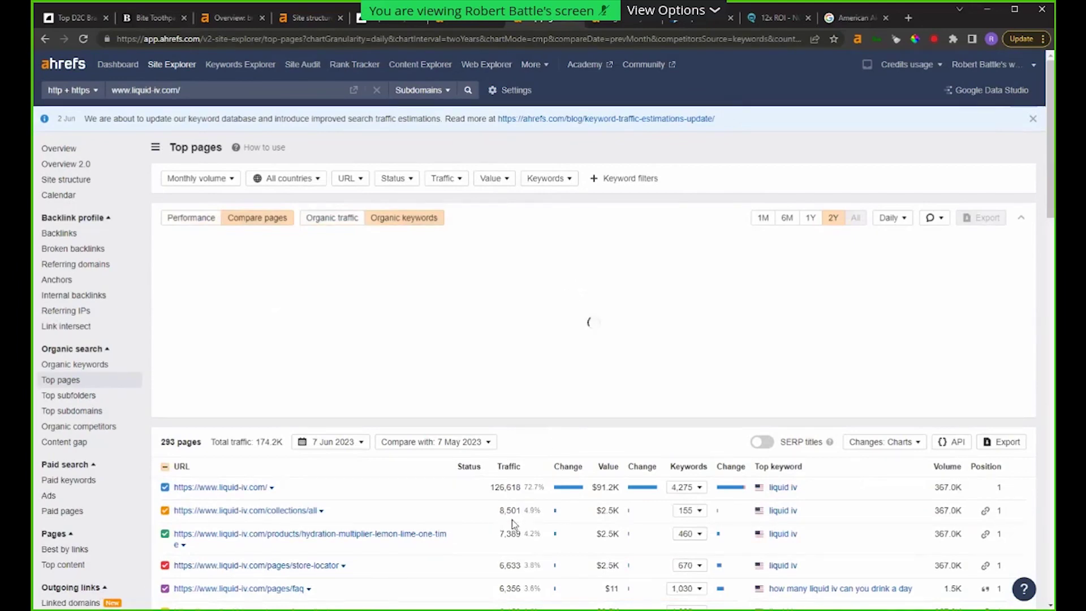
# Step: Review the highest-traffic URLs in the Top pages list and open the /pages/ingredients page in a new tab
pyautogui.scroll(-2, 562, 516)
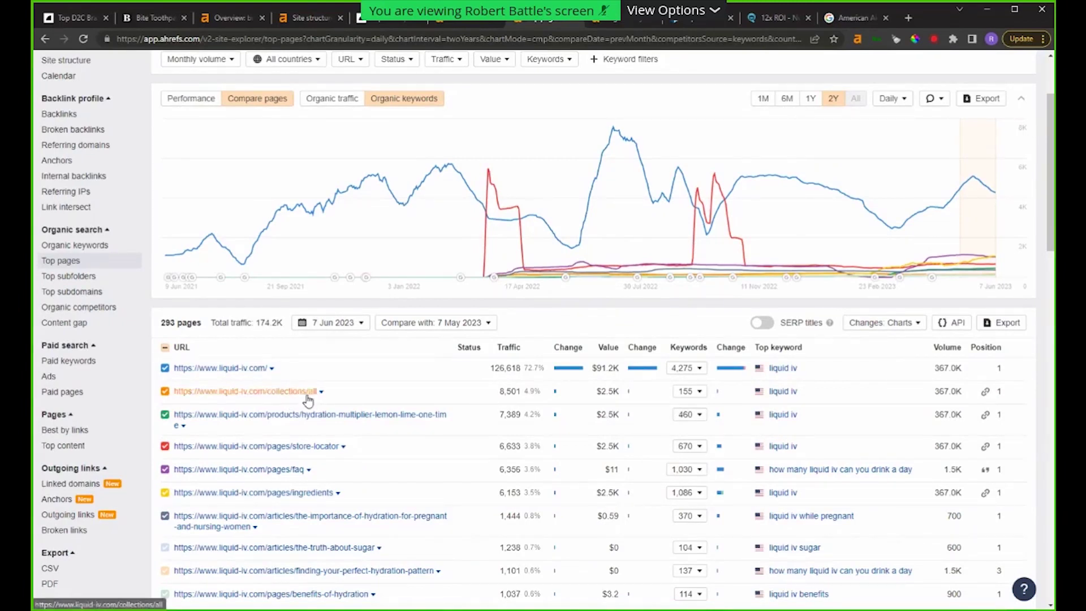
pyautogui.doubleClick(514, 392)
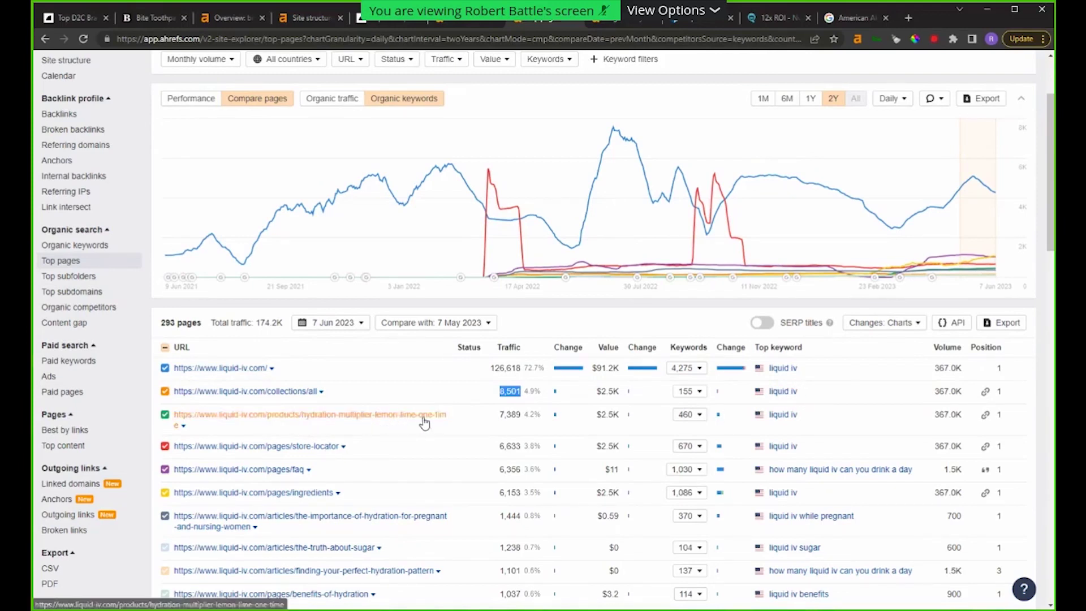
pyautogui.scroll(-2, 406, 469)
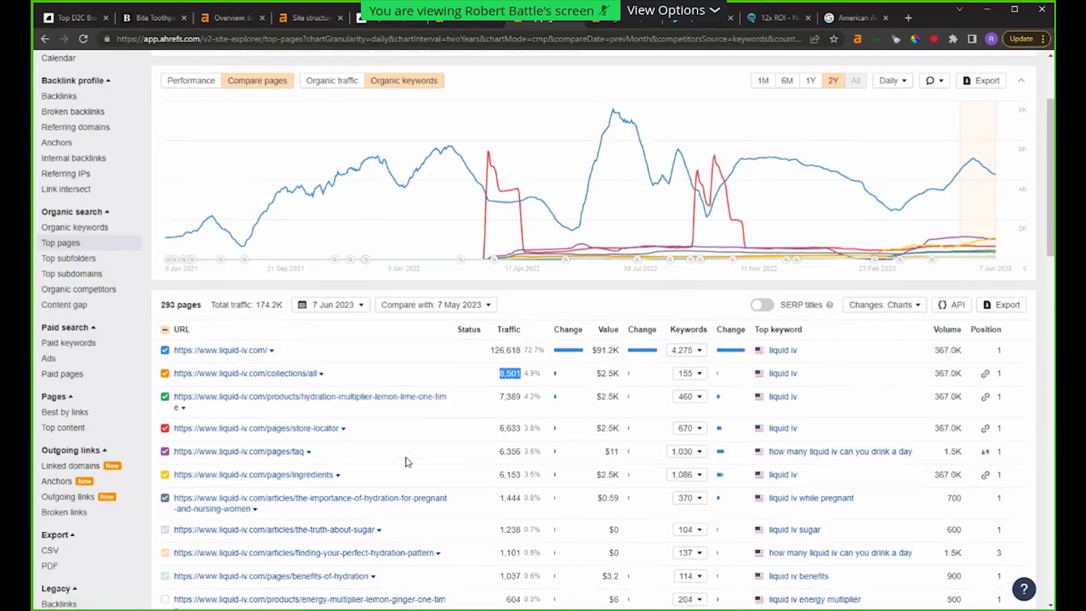
pyautogui.rightClick(288, 375)
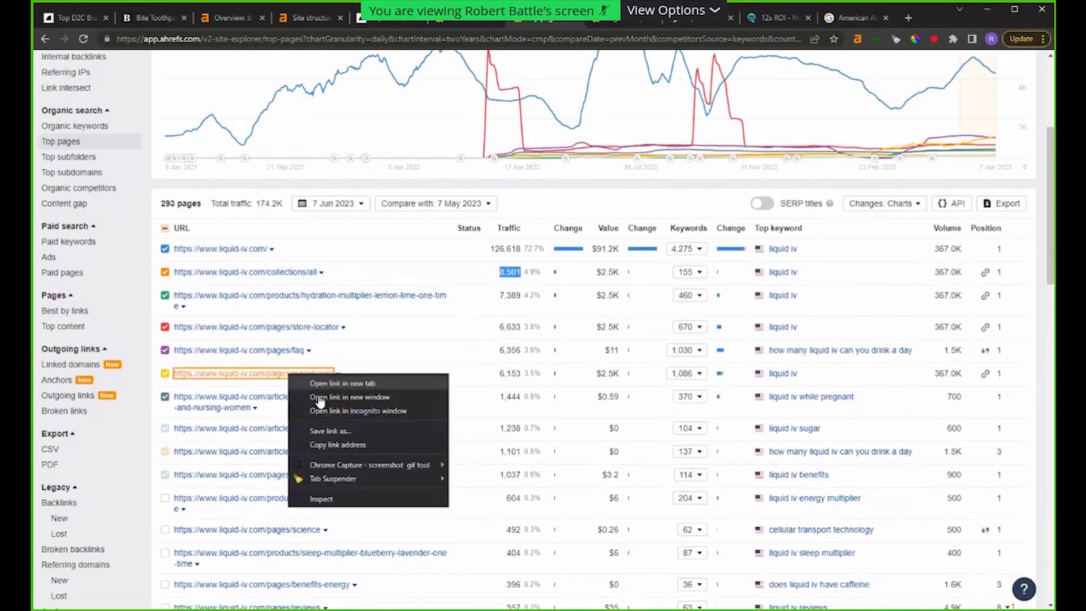
pyautogui.click(340, 384)
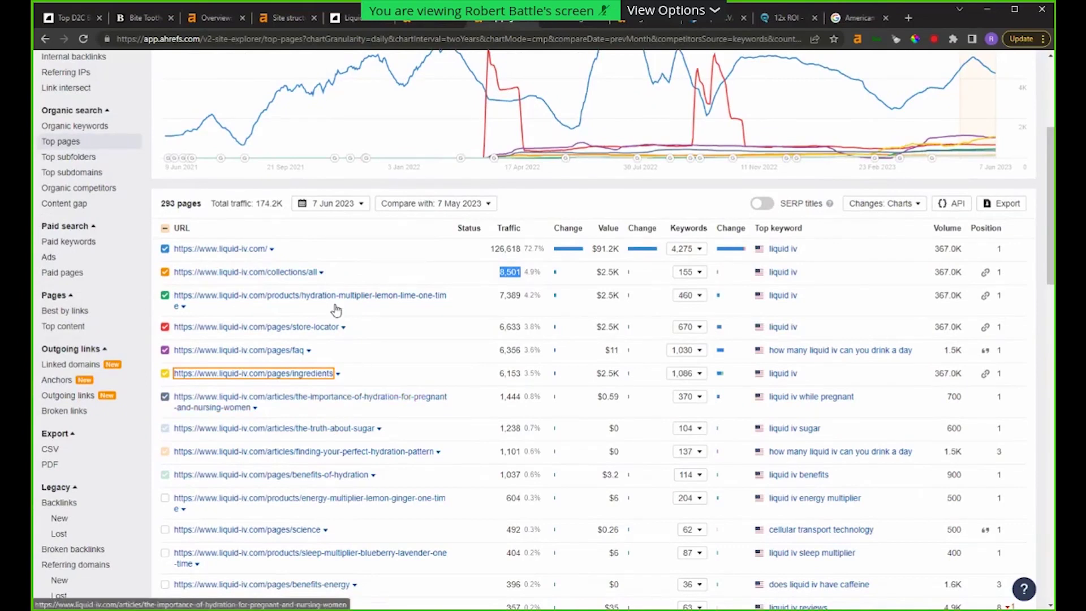
# Step: Check the backlink metrics of the /collections/all page, the homepage and the lemon-lime Hydration Multiplier product page
pyautogui.click(321, 274)
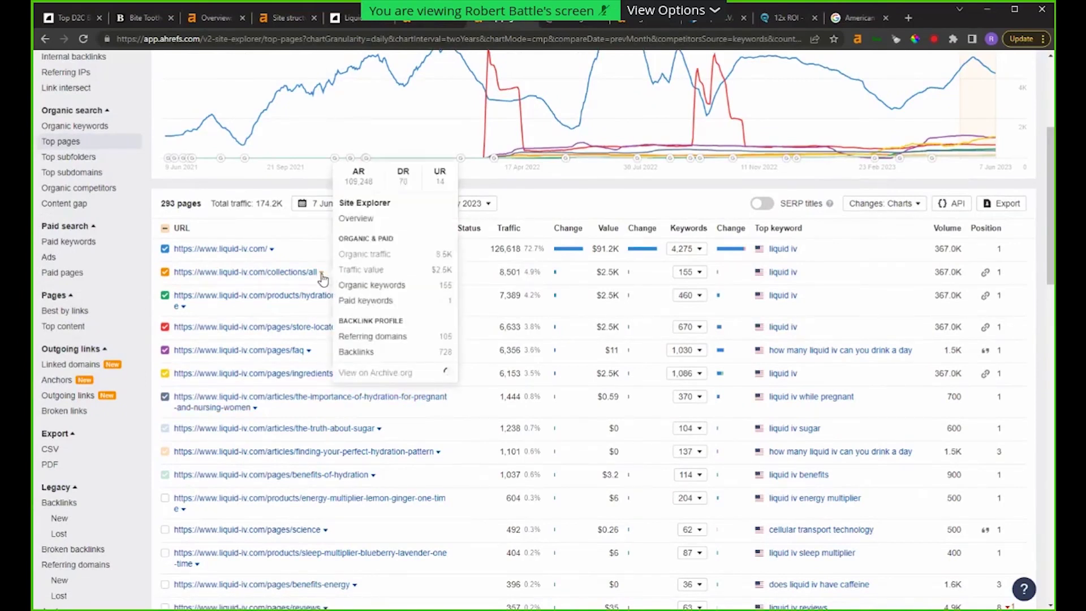
pyautogui.click(564, 189)
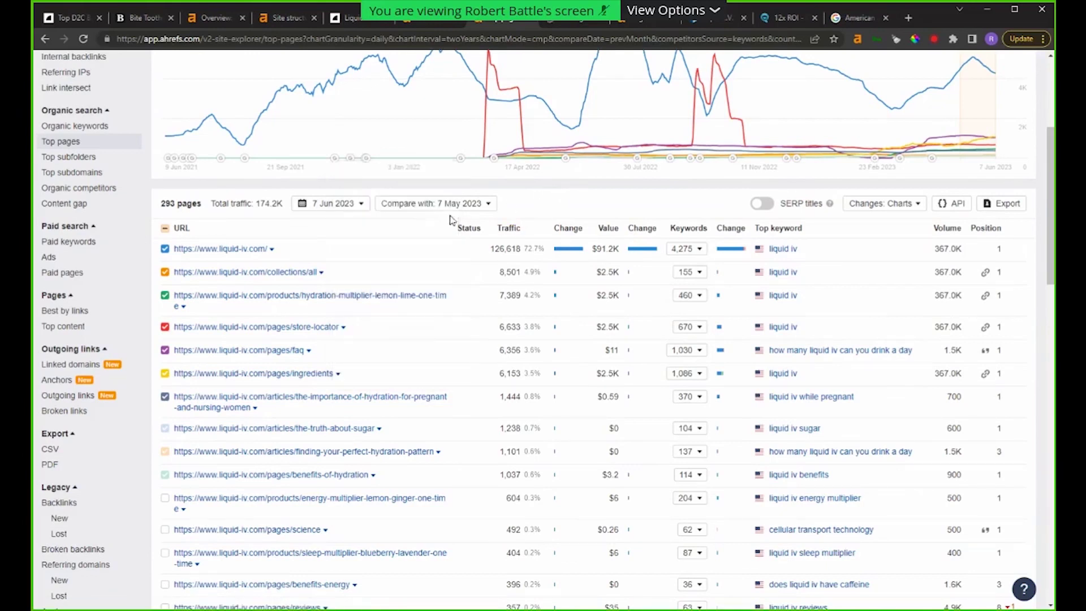
pyautogui.click(271, 252)
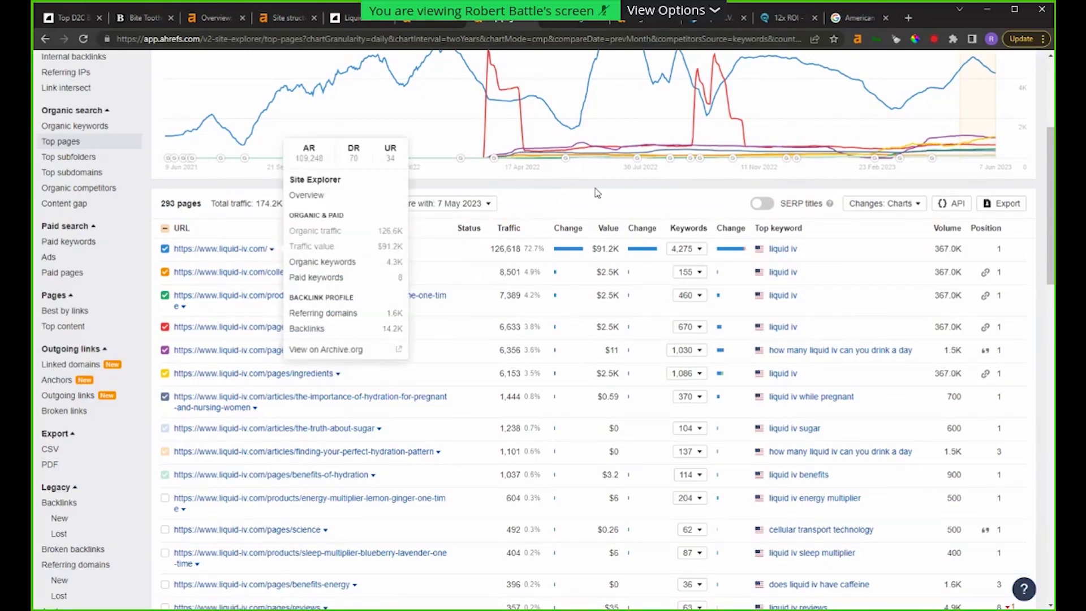
pyautogui.click(436, 309)
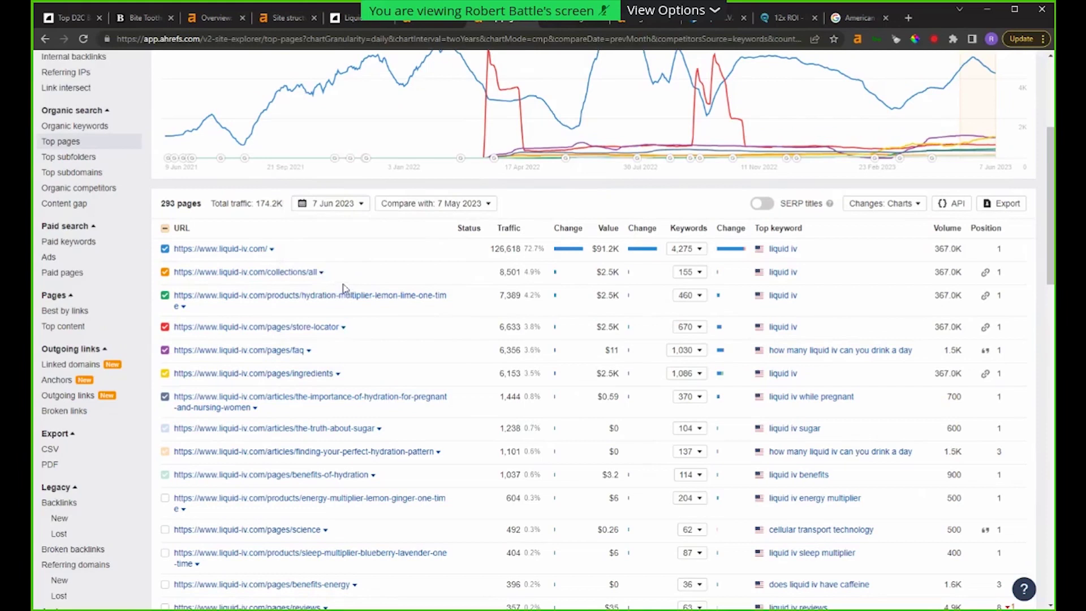
pyautogui.click(183, 307)
# Step: Skim the lower-traffic pages and check the referring domains and backlinks of /collections/all-hydration
pyautogui.scroll(-2, 299, 440)
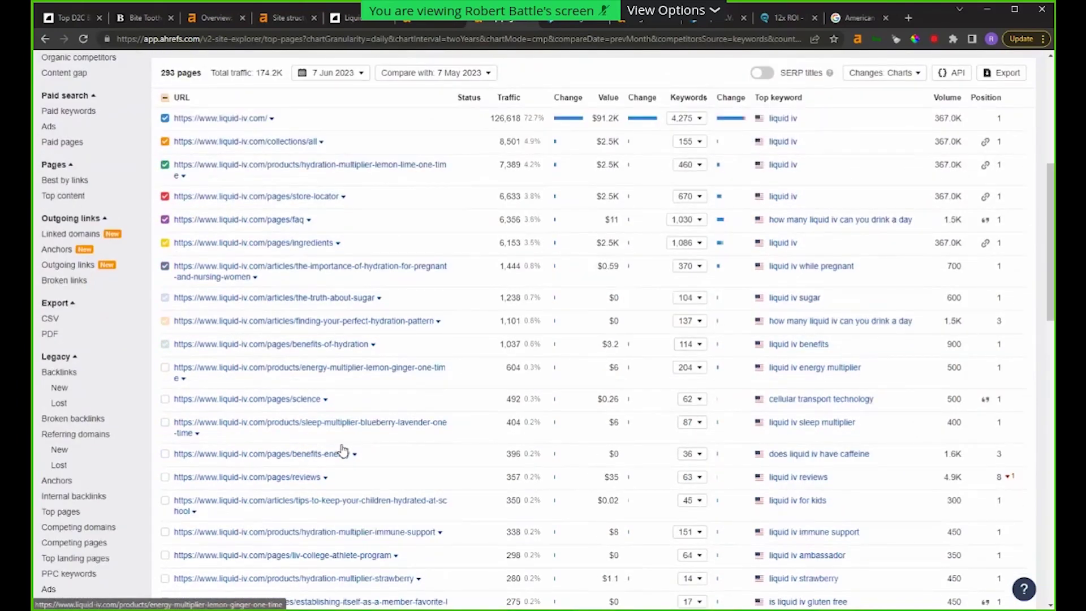
pyautogui.scroll(-8, 346, 454)
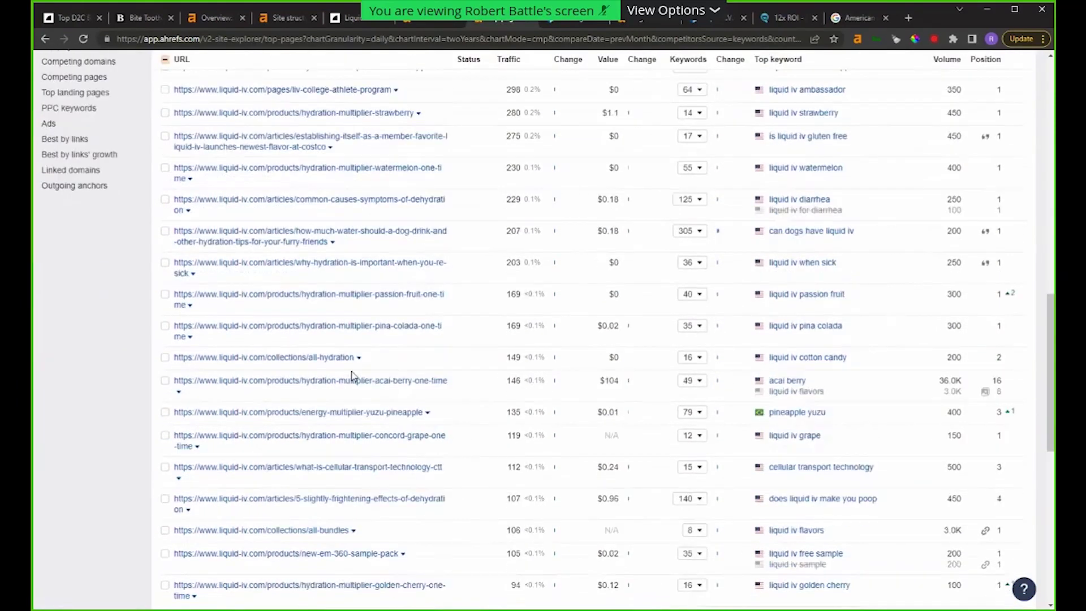
pyautogui.click(357, 360)
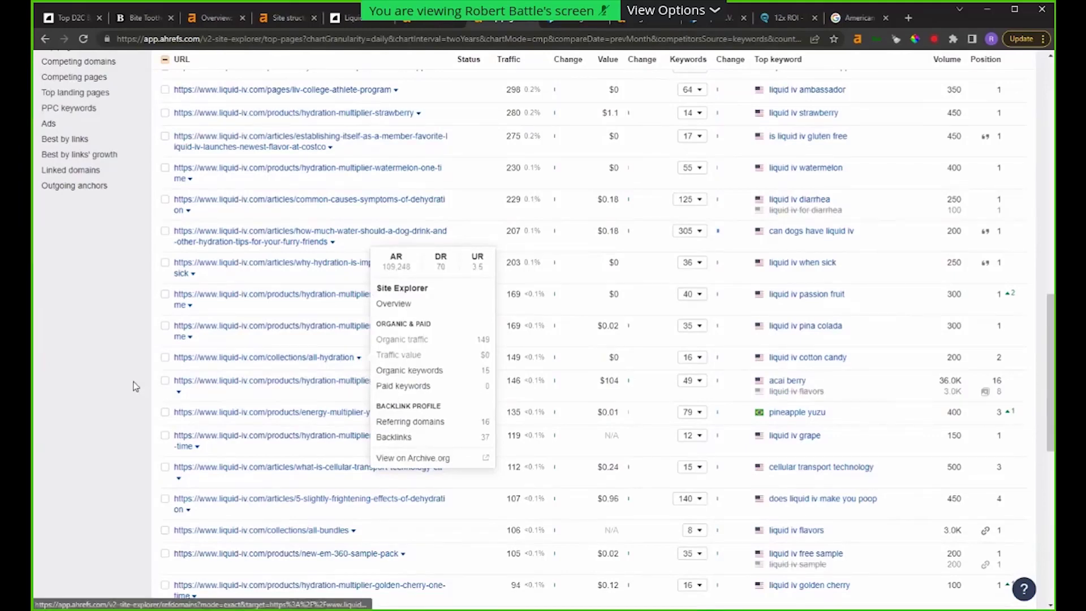
pyautogui.scroll(12, 200, 420)
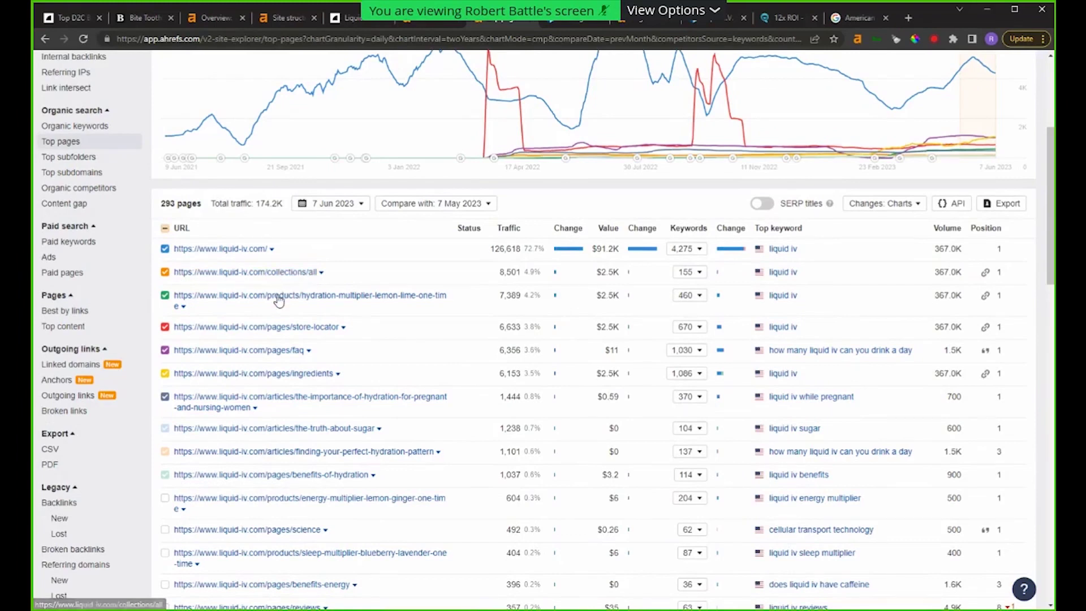
# Step: Open the hydration-multiplier-lemon-lime-one-time product page in a new tab and switch to it
pyautogui.rightClick(389, 296)
pyautogui.click(442, 307)
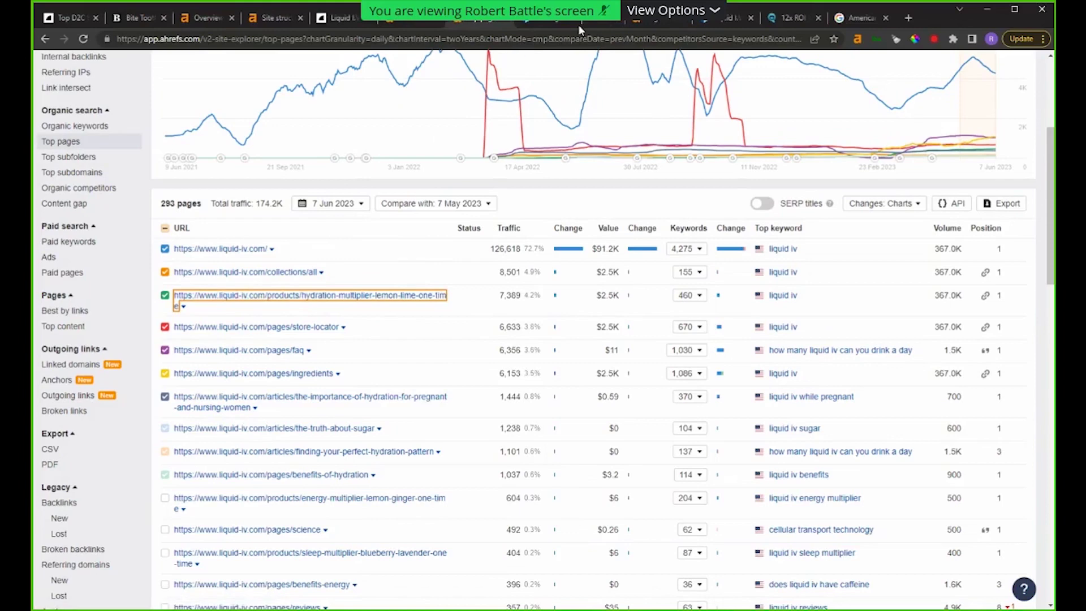
pyautogui.hotkey('ctrl', 'Tab')
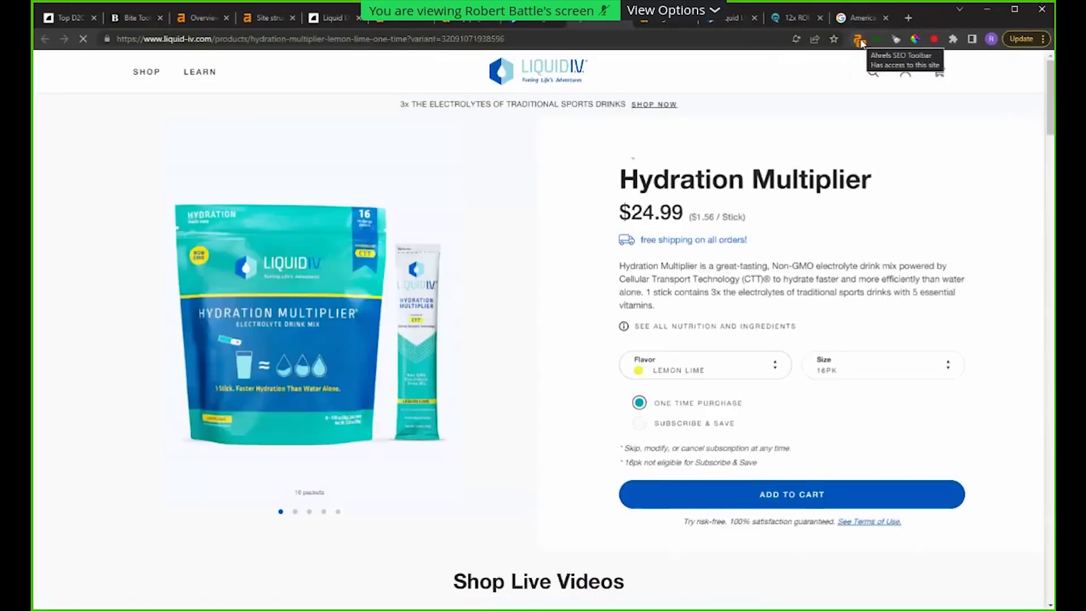
# Step: Inspect the product page's meta data, word count and heading structure with the Ahrefs SEO Toolbar
pyautogui.click(859, 40)
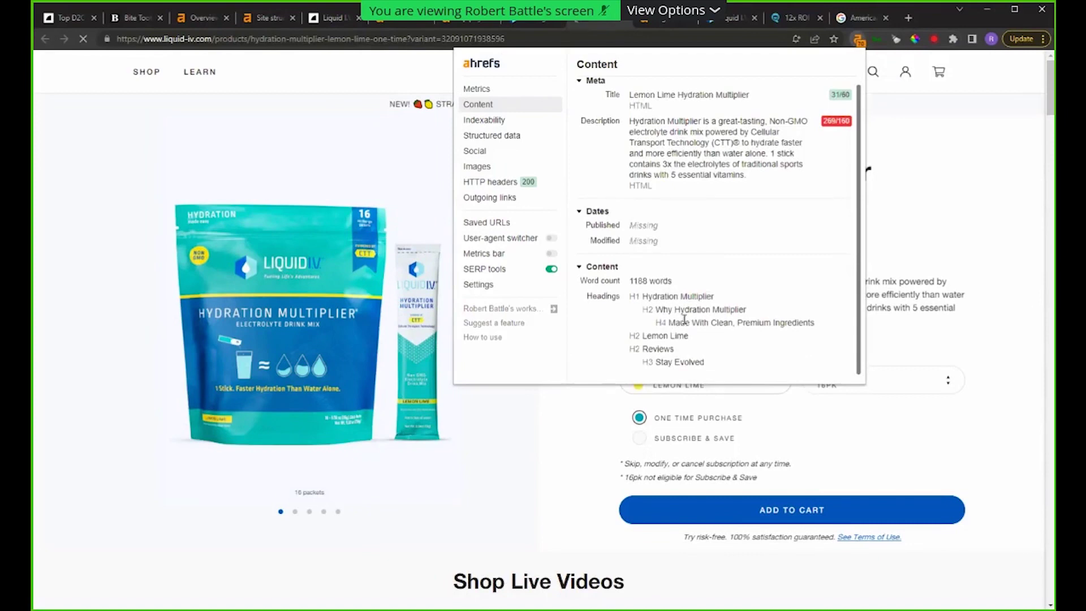
pyautogui.moveTo(710, 364)
pyautogui.mouseDown()
pyautogui.moveTo(630, 281)
pyautogui.moveTo(716, 380)
pyautogui.moveTo(698, 354)
pyautogui.mouseUp()
pyautogui.click(638, 281)
pyautogui.click(679, 303)
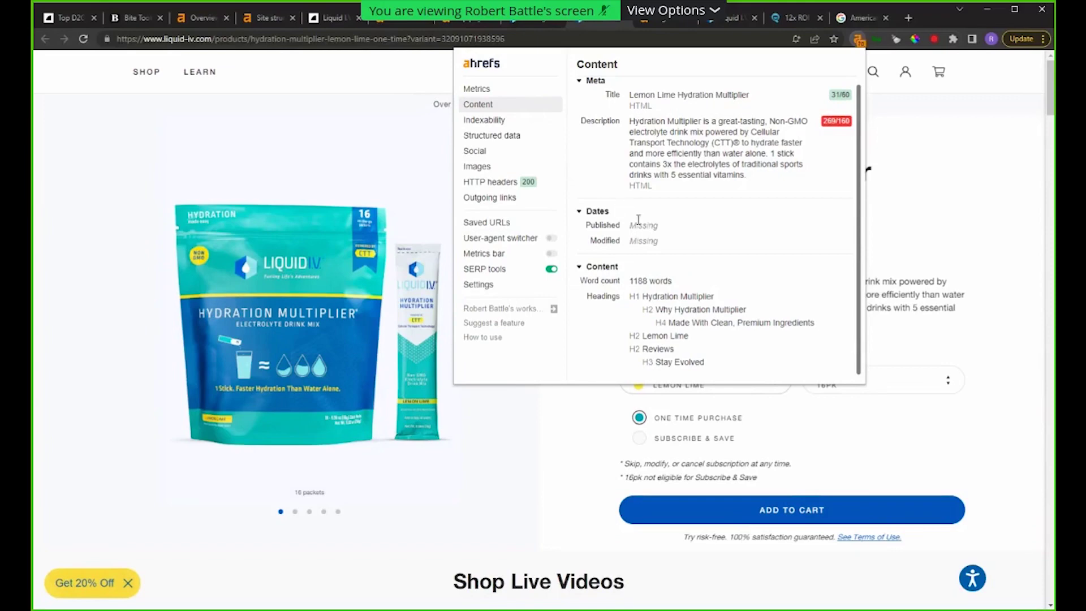
pyautogui.press('Escape')
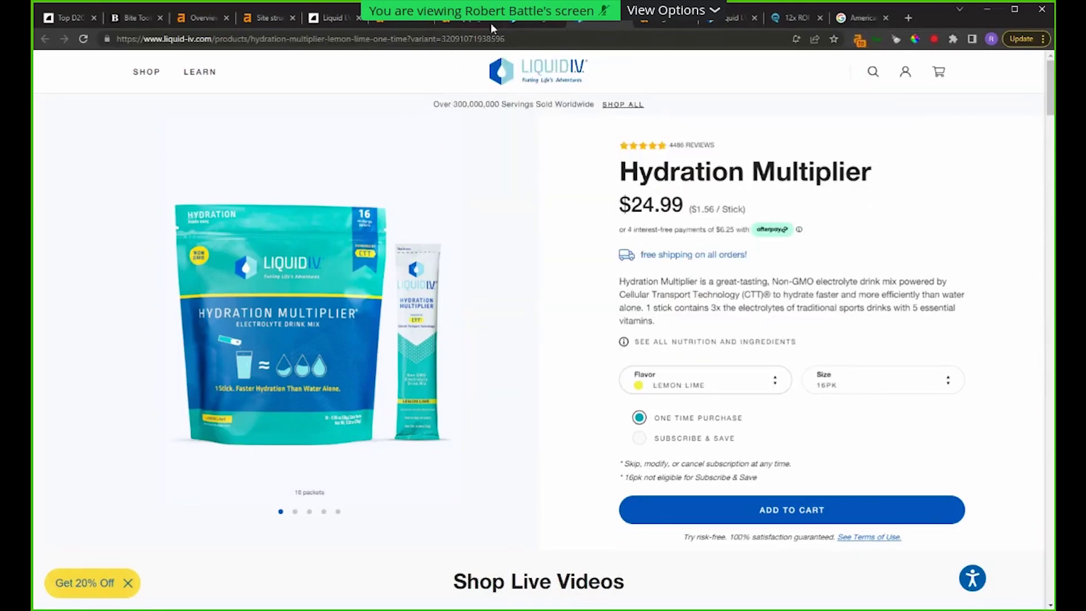
# Step: Return to the Top pages report and check the lemon-lime product page's referring domains and backlinks
pyautogui.click(463, 21)
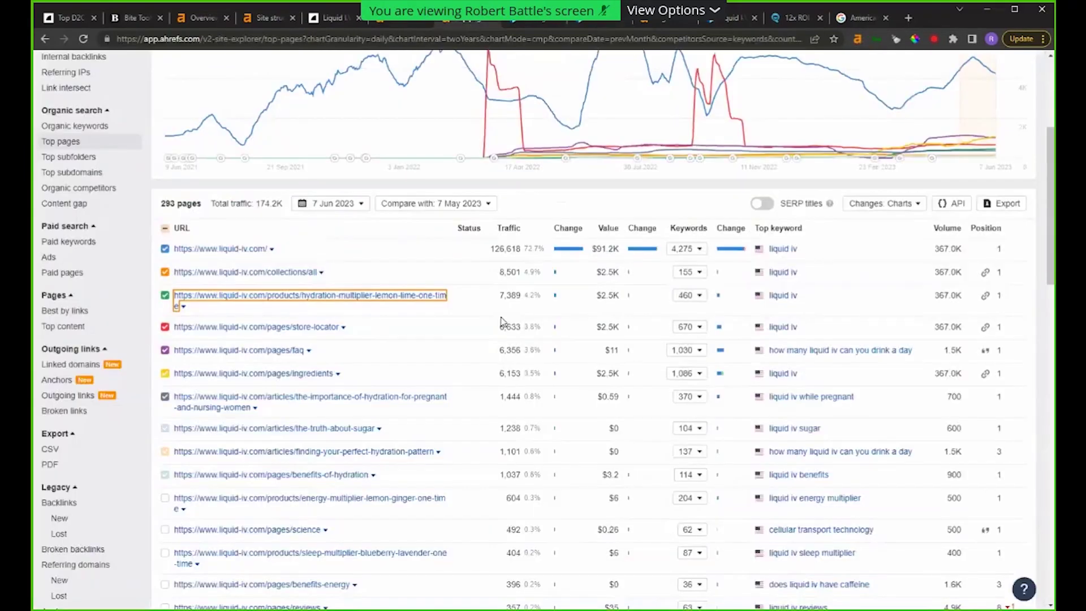
pyautogui.click(184, 307)
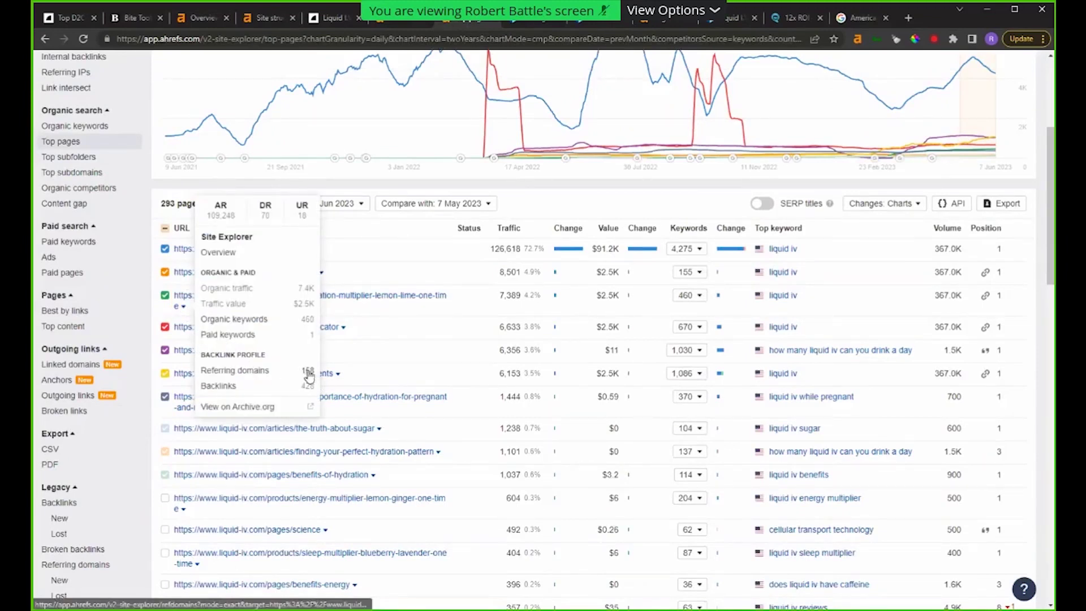
pyautogui.click(575, 193)
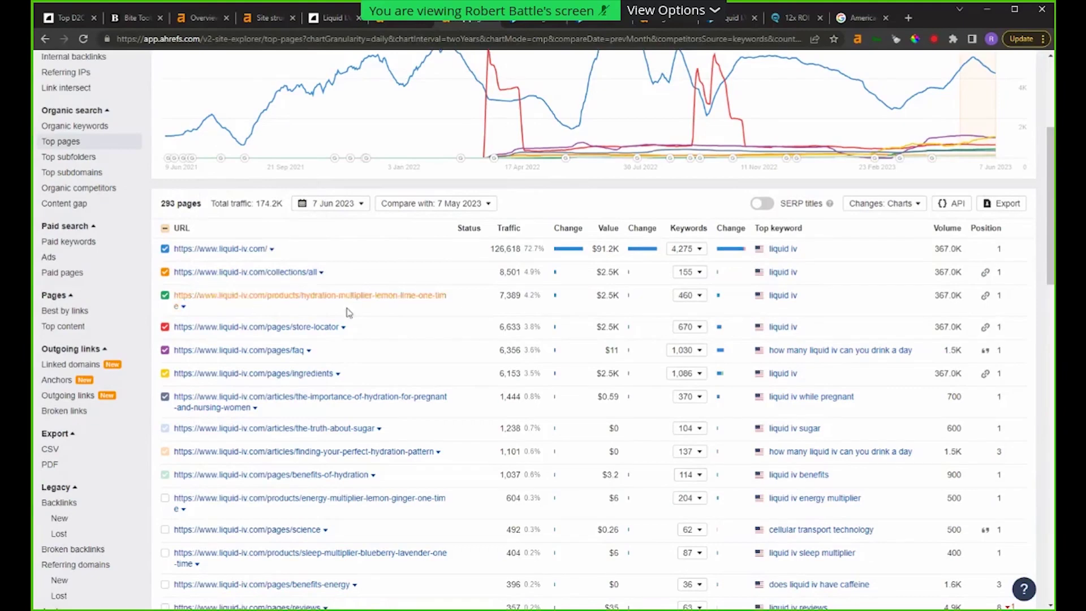
# Step: Open the Site structure report for liquid-iv.com in a new browser tab
pyautogui.scroll(5, 89, 206)
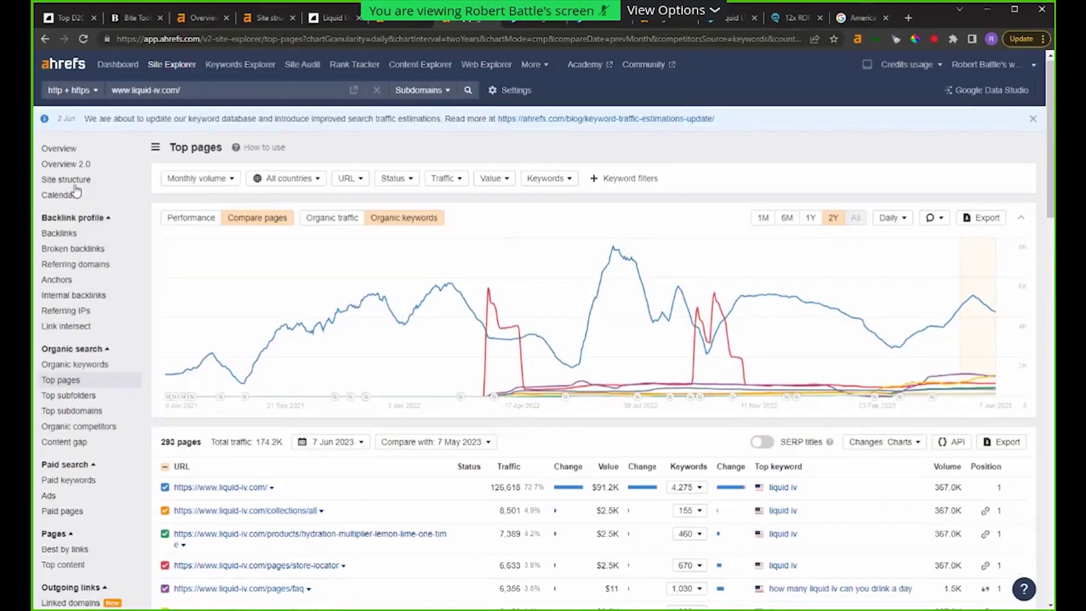
pyautogui.rightClick(66, 180)
pyautogui.click(107, 189)
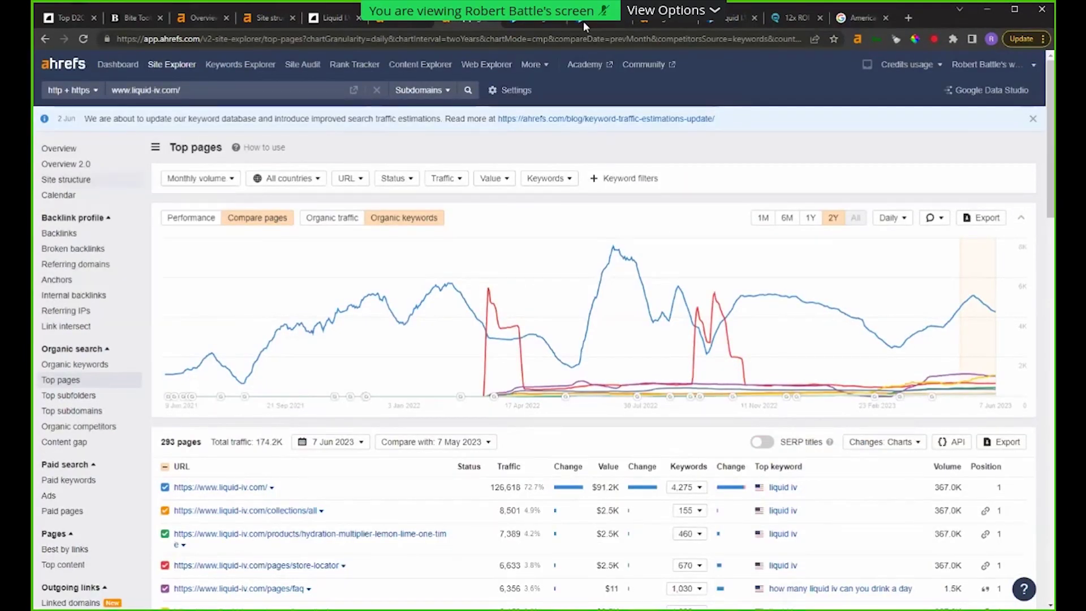
# Step: Switch to the Site structure report for liquid-iv.com and inspect the metrics inside the pages folder
pyautogui.click(606, 23)
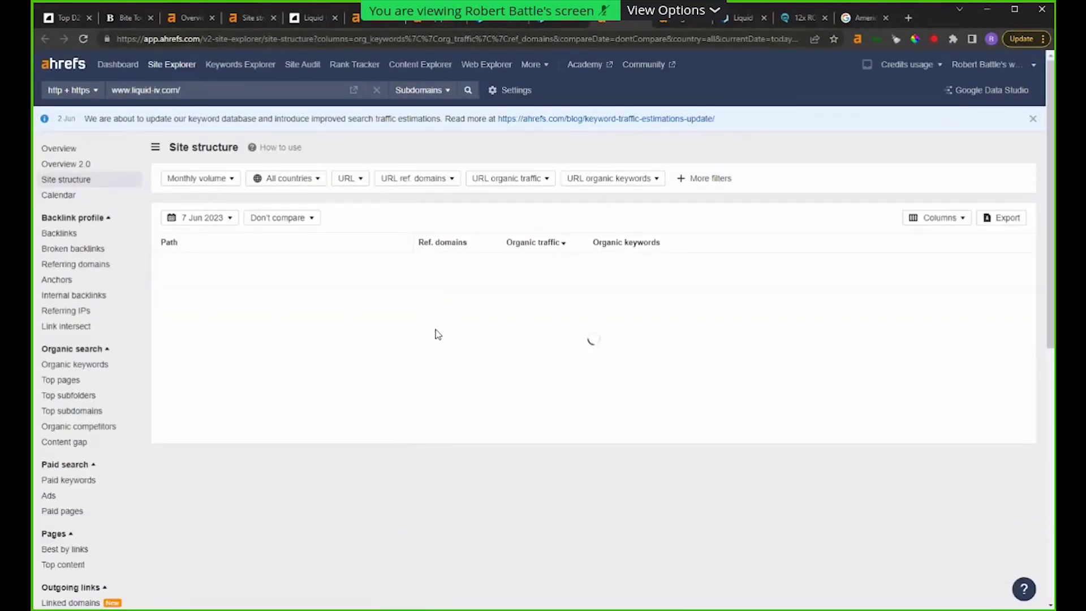
pyautogui.click(166, 264)
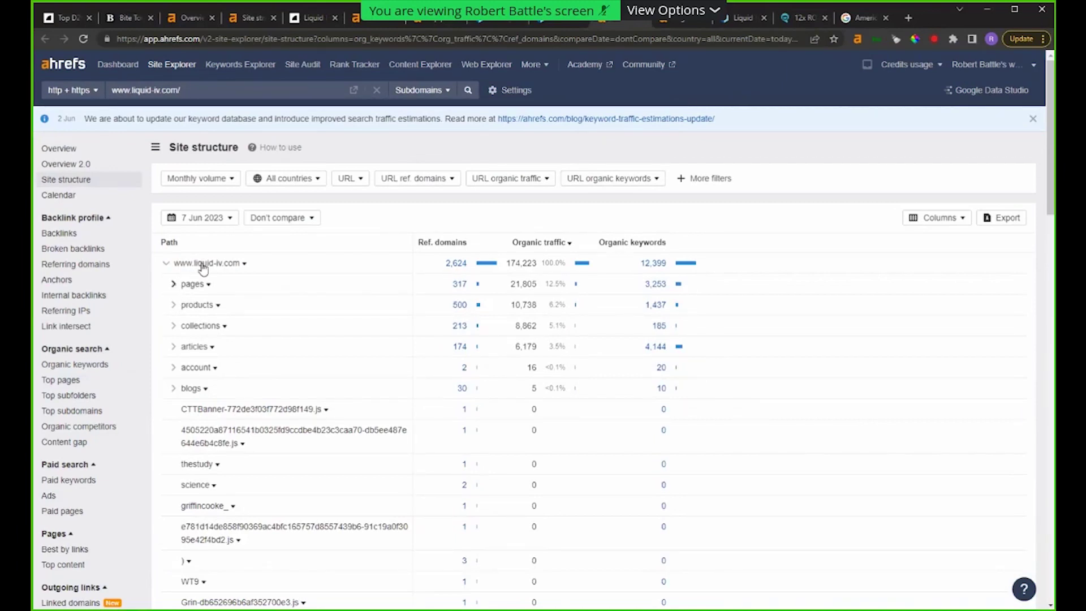
pyautogui.click(174, 286)
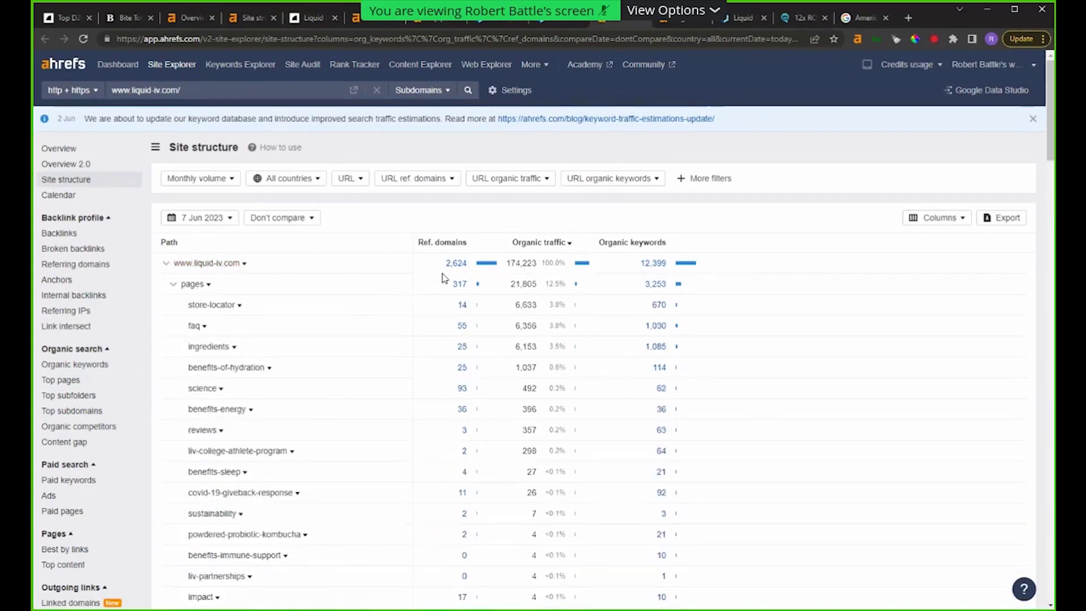
pyautogui.click(174, 285)
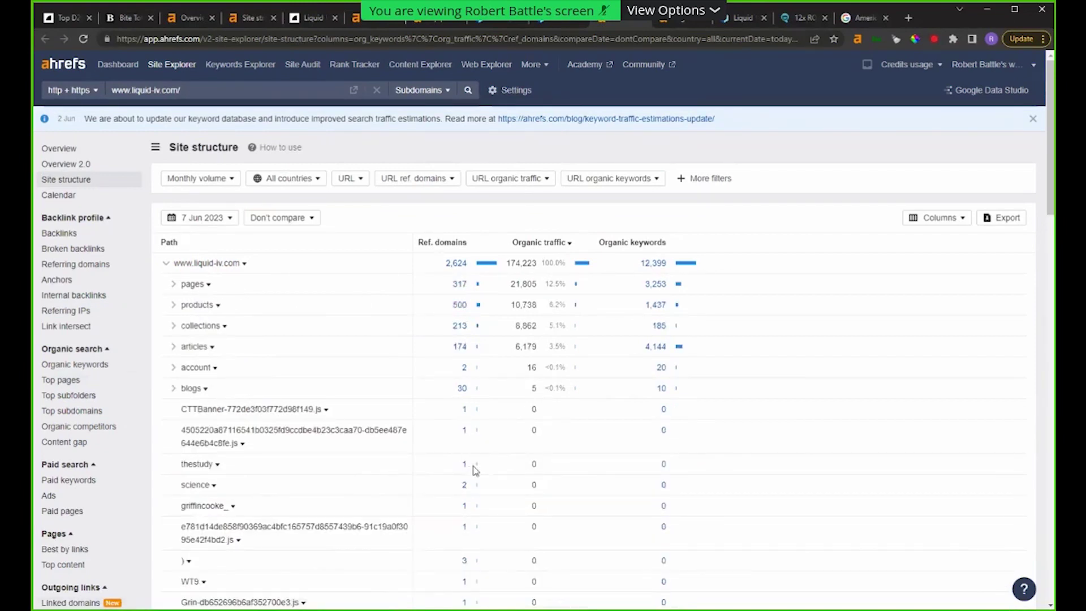
# Step: Expand the products folder and compare the referring domains and organic traffic of its product pages
pyautogui.click(173, 305)
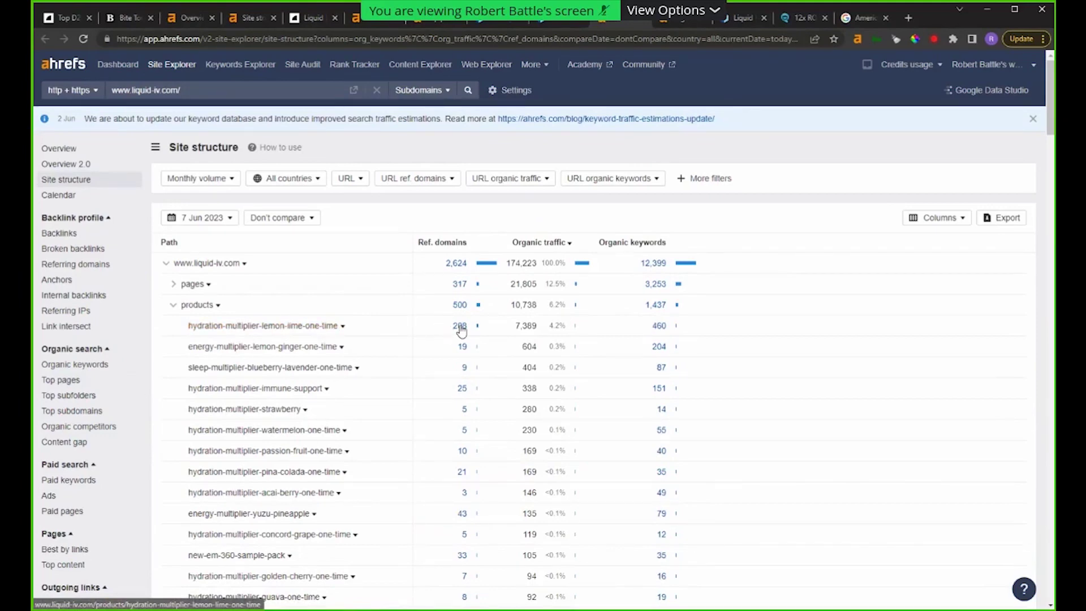
pyautogui.scroll(-7, 462, 327)
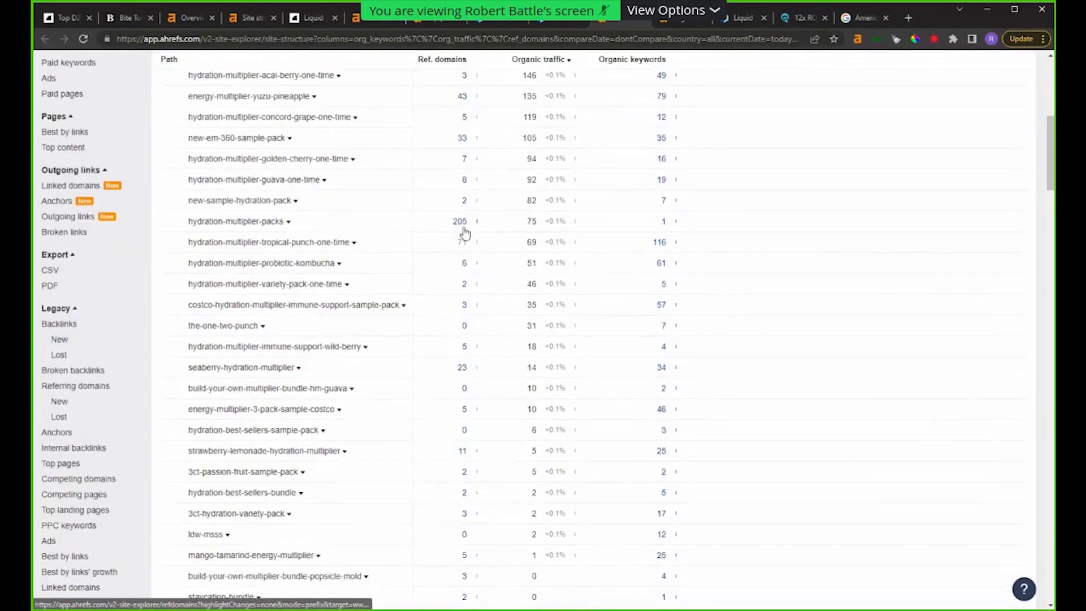
pyautogui.scroll(5, 295, 247)
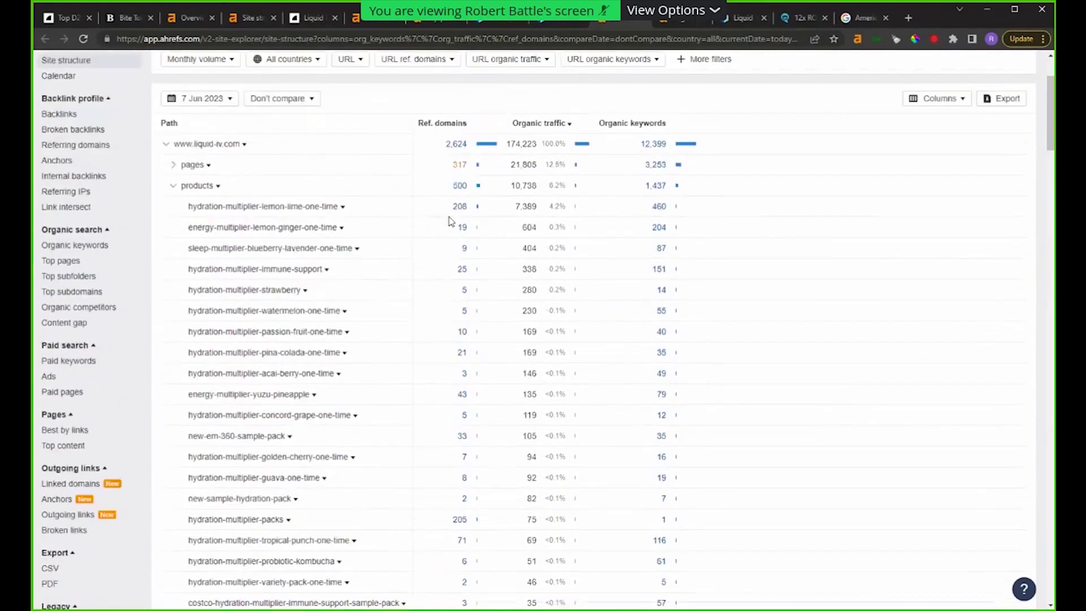
pyautogui.scroll(-20, 452, 281)
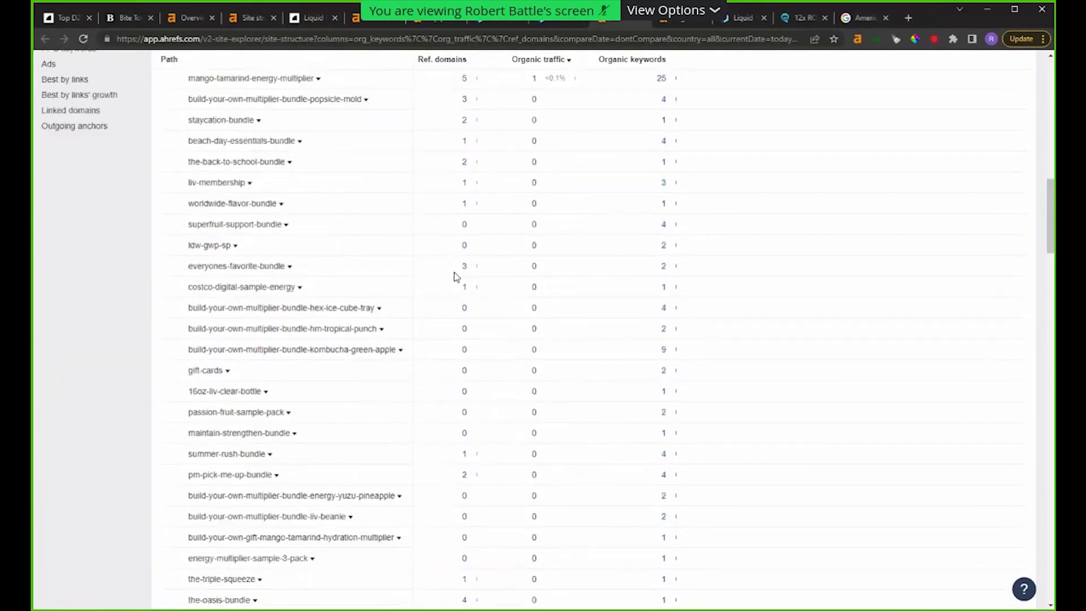
pyautogui.scroll(15, 453, 266)
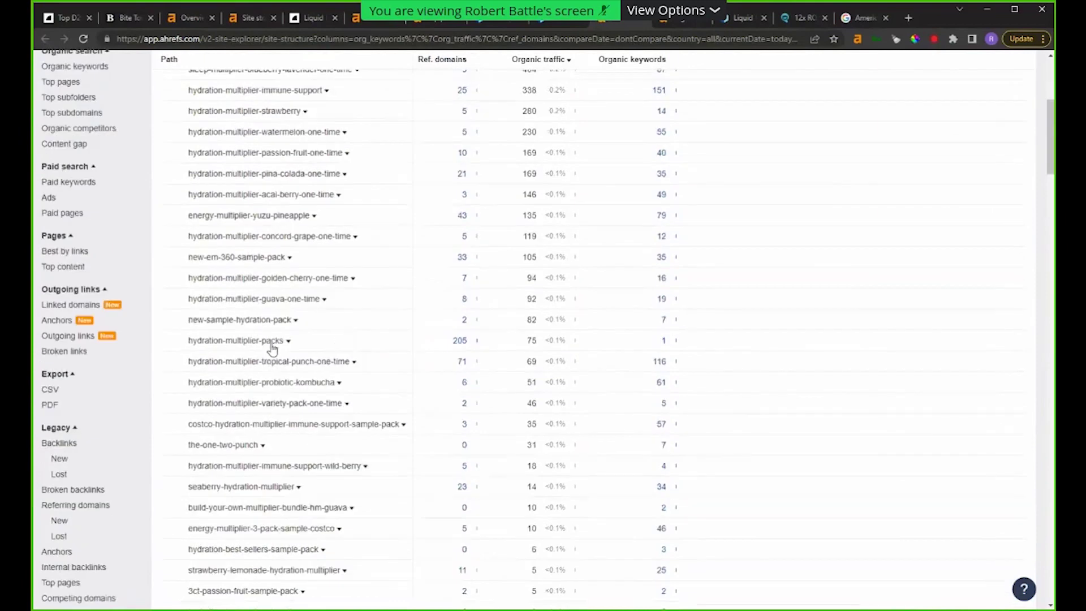
# Step: Return to the Top pages report and review the traffic and top keywords of the listed URLs
pyautogui.click(673, 19)
pyautogui.click(430, 20)
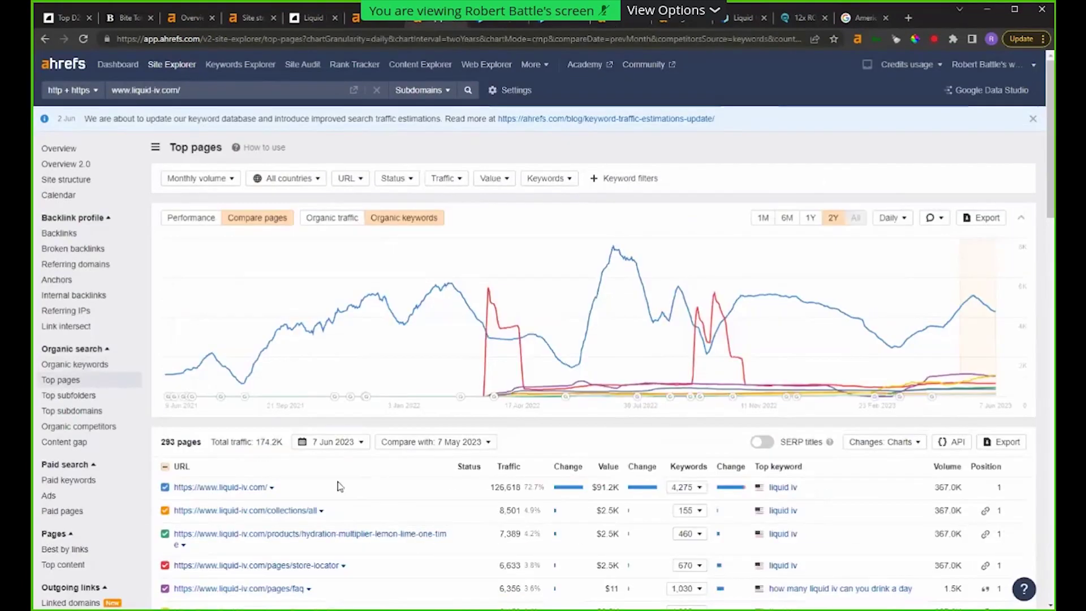
pyautogui.scroll(-4, 339, 452)
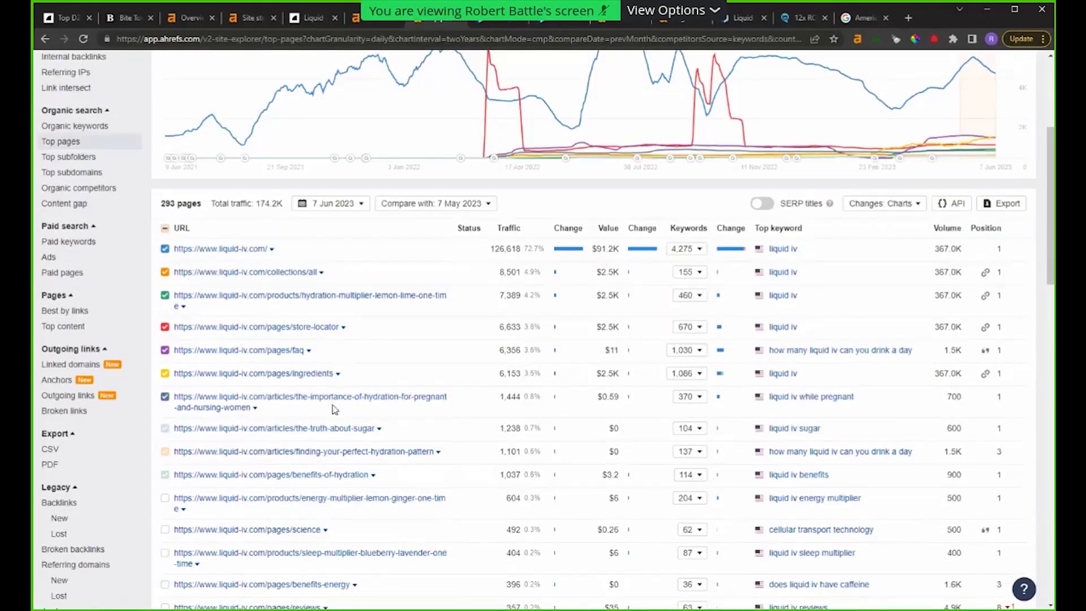
pyautogui.scroll(-2, 336, 390)
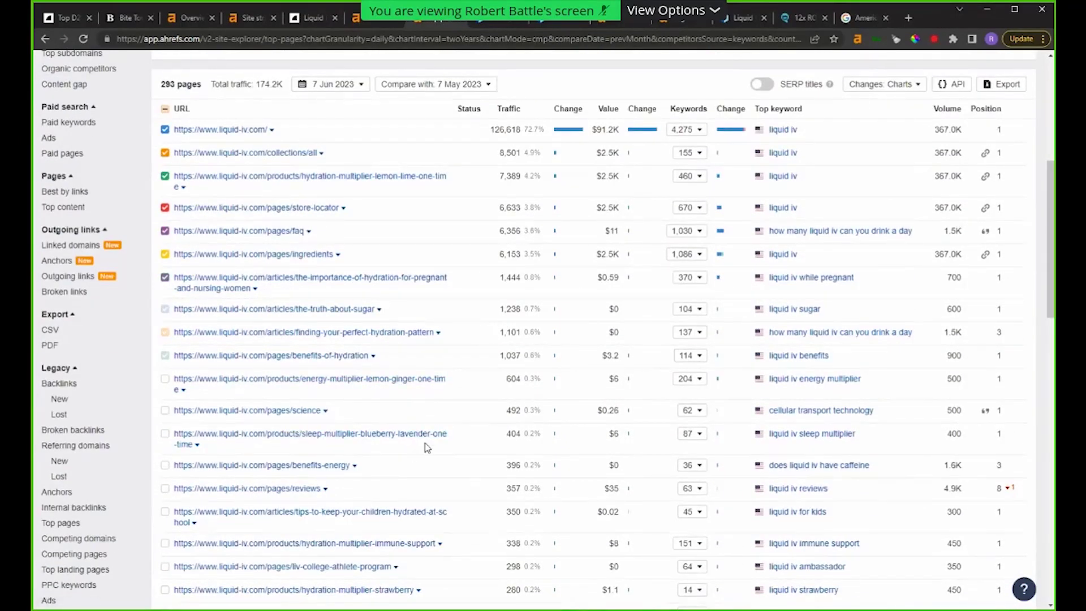
pyautogui.scroll(-2, 427, 450)
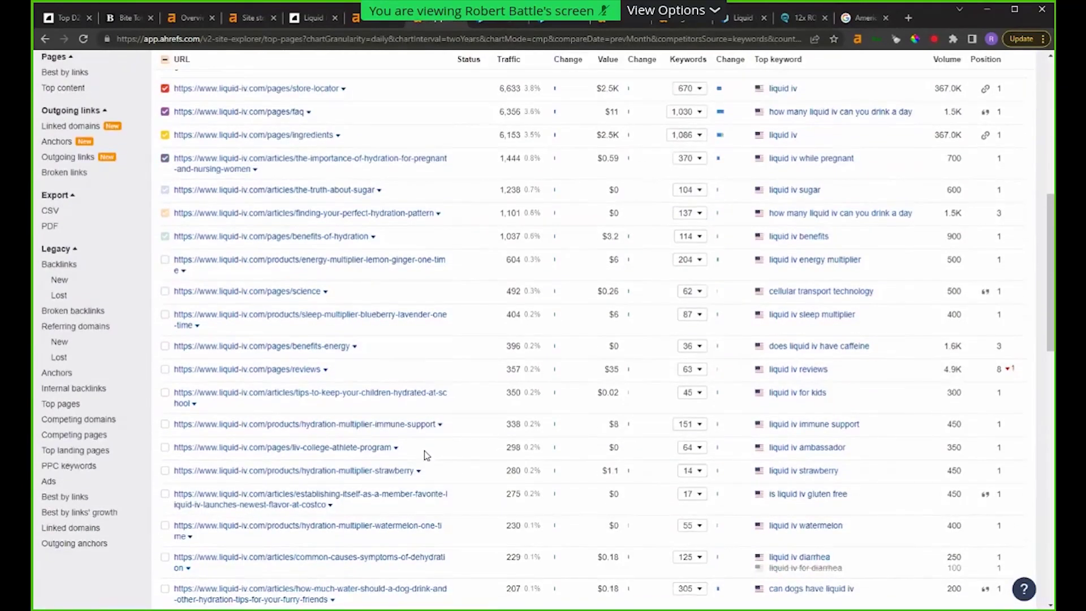
pyautogui.scroll(-1, 427, 456)
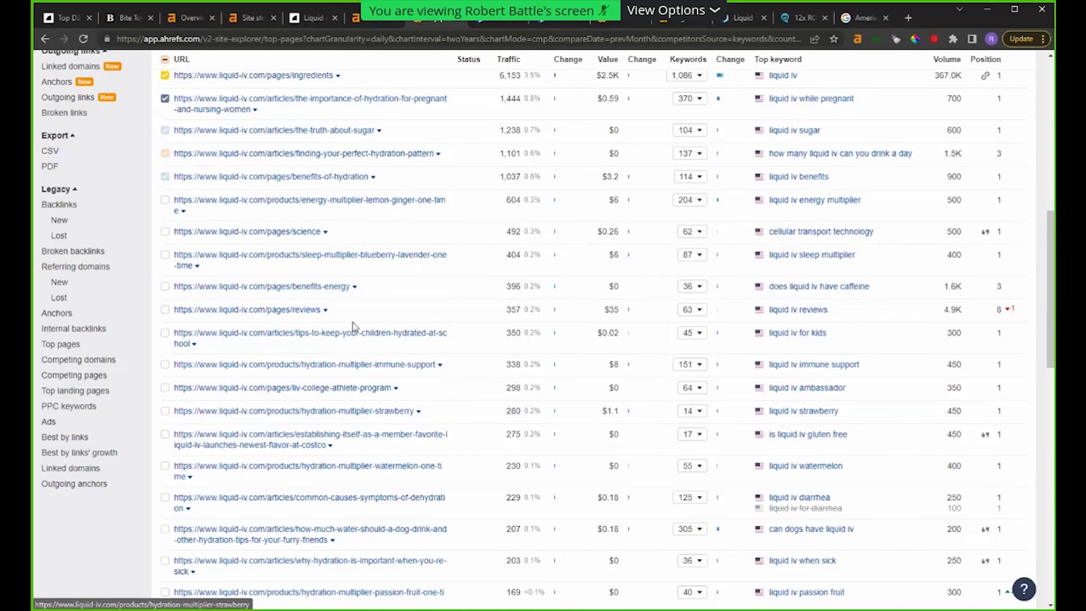
pyautogui.scroll(3, 411, 435)
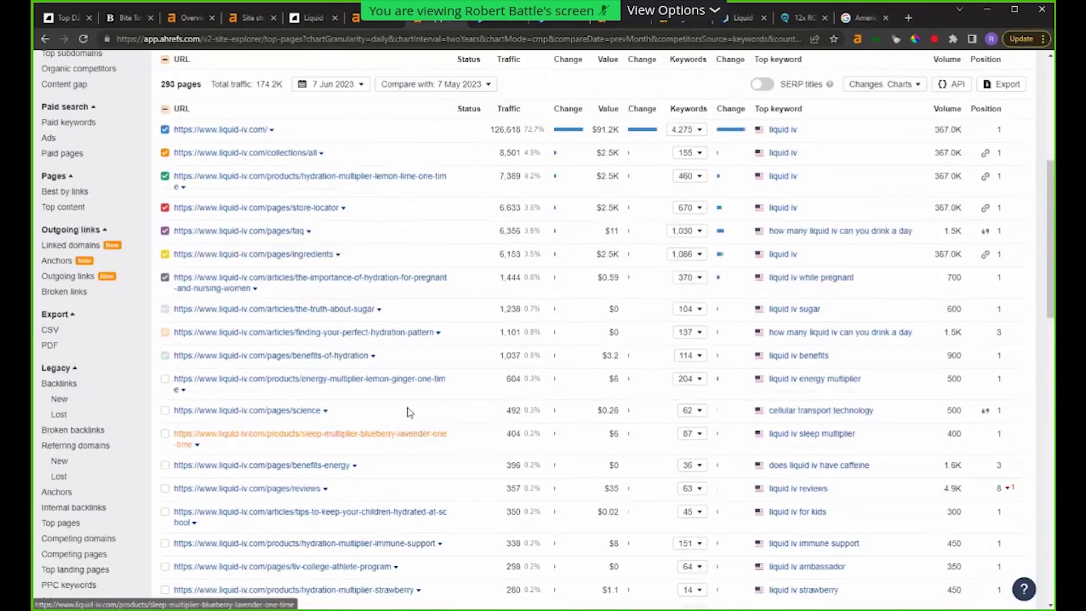
pyautogui.scroll(4, 408, 412)
pyautogui.scroll(1, 361, 108)
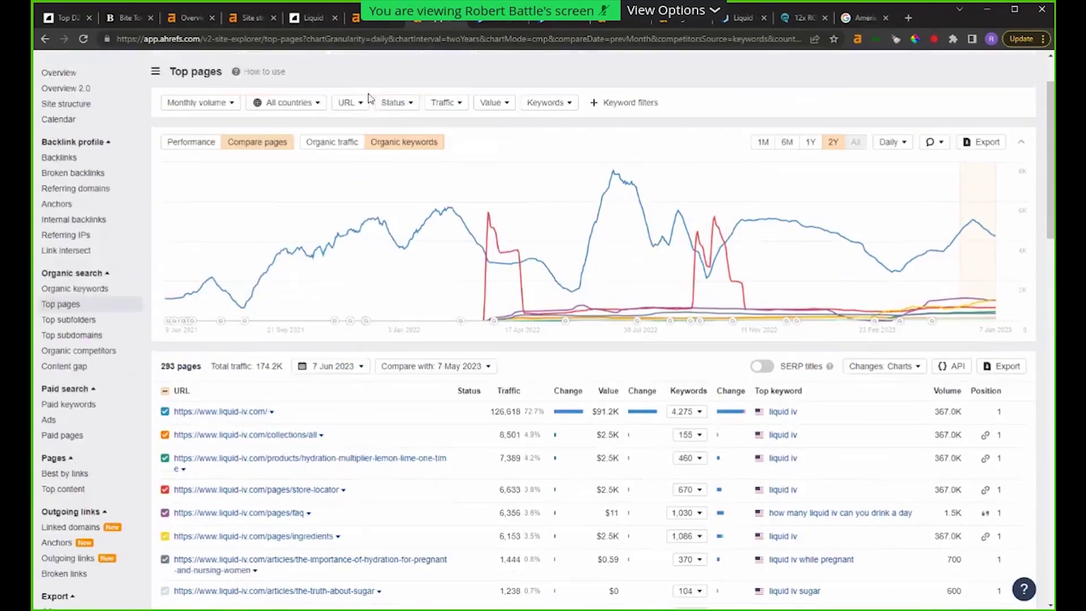
pyautogui.scroll(1, 361, 107)
pyautogui.scroll(-4, 339, 368)
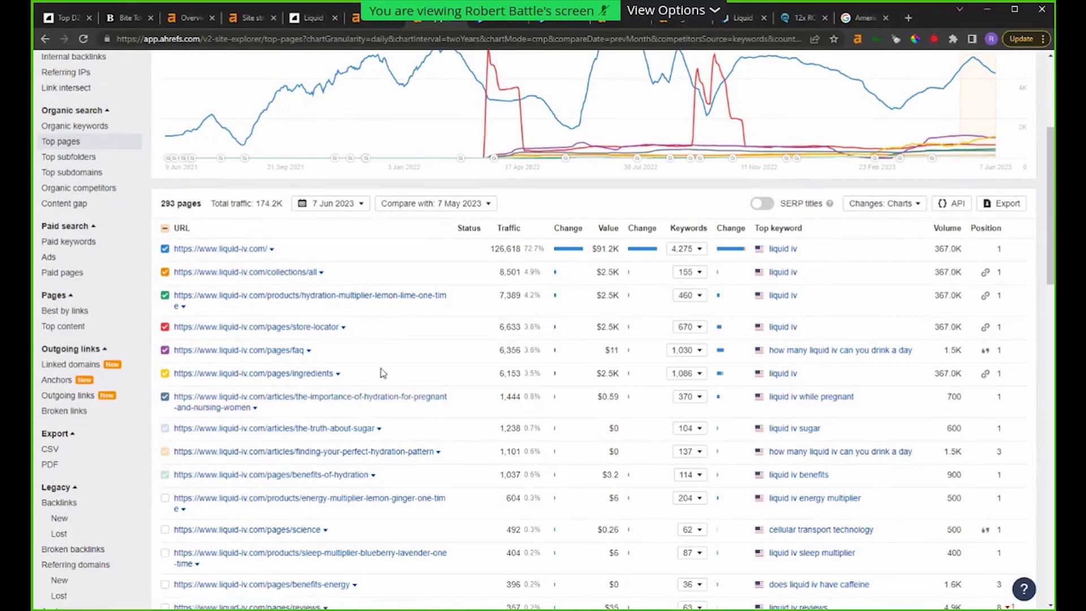
pyautogui.scroll(5, 382, 373)
# Step: Filter the Top pages report to URLs containing "articles"
pyautogui.click(360, 179)
pyautogui.write('articles')
pyautogui.press('Return')
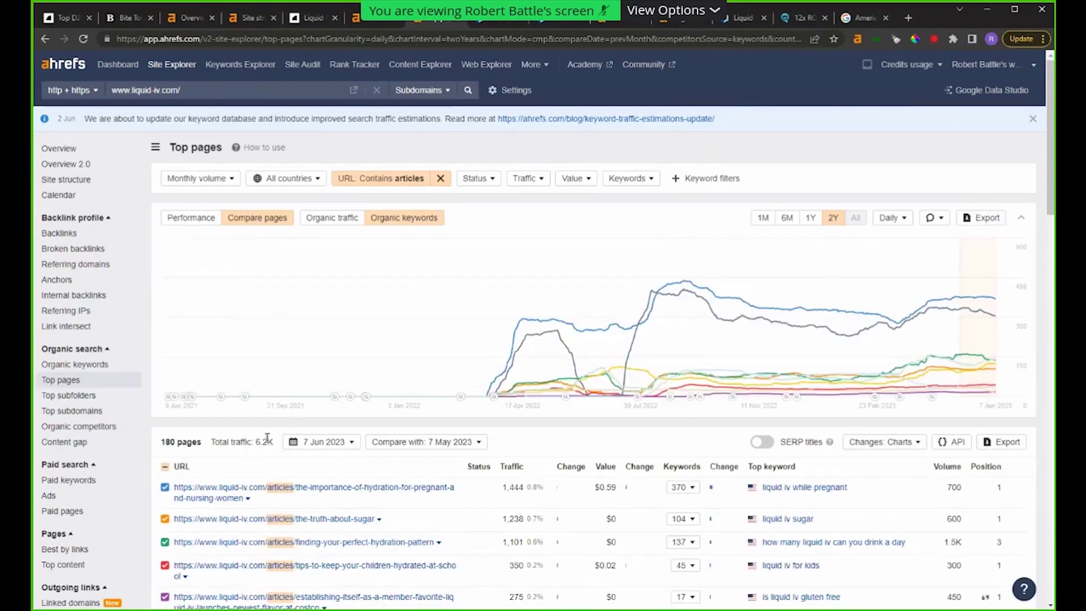
# Step: Remove the URL filter from the Top pages report and check the whole site's total traffic
pyautogui.click(441, 178)
pyautogui.click(201, 215)
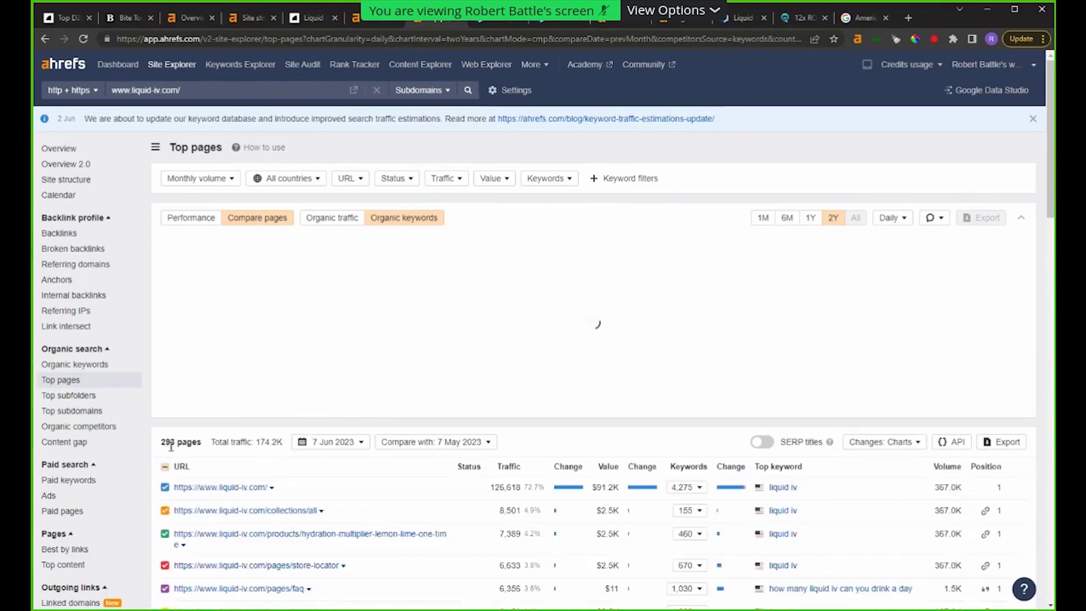
pyautogui.doubleClick(266, 443)
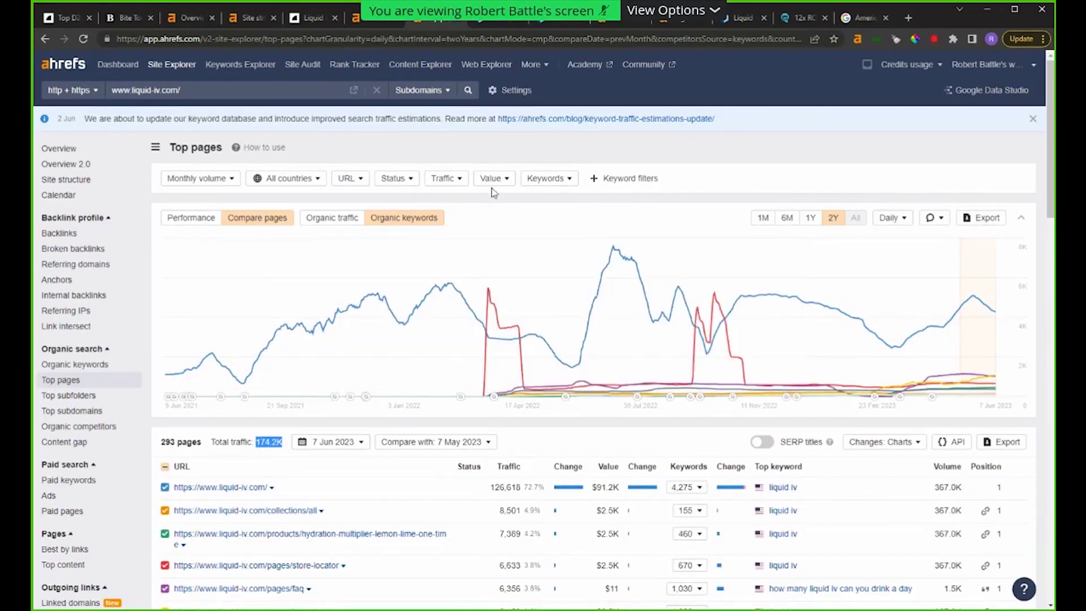
# Step: Reapply the URL filter so the Top pages report shows only URLs containing "articles"
pyautogui.click(349, 178)
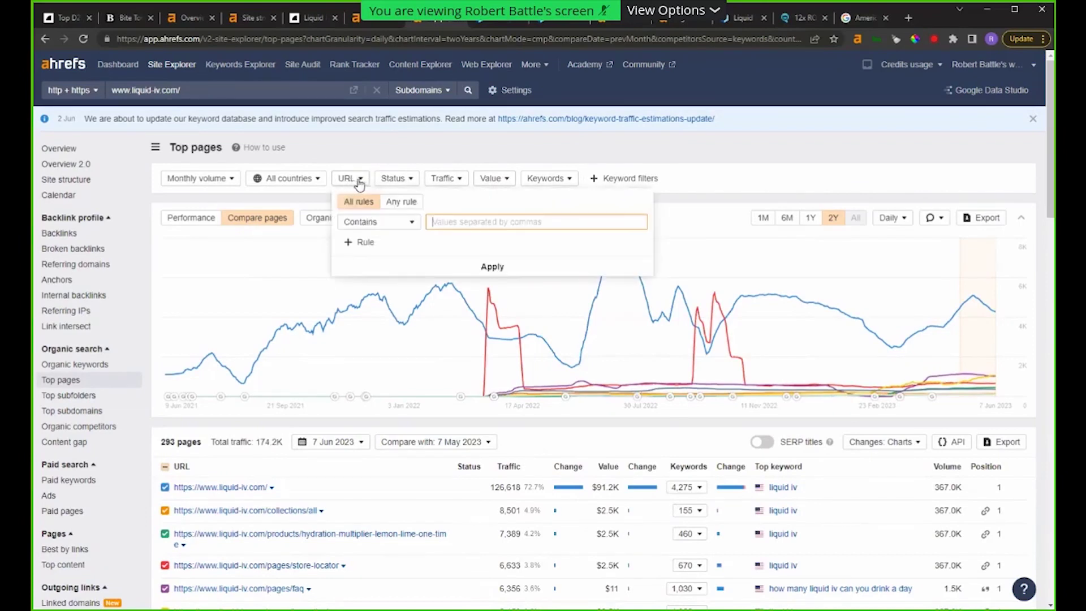
pyautogui.write('artciles')
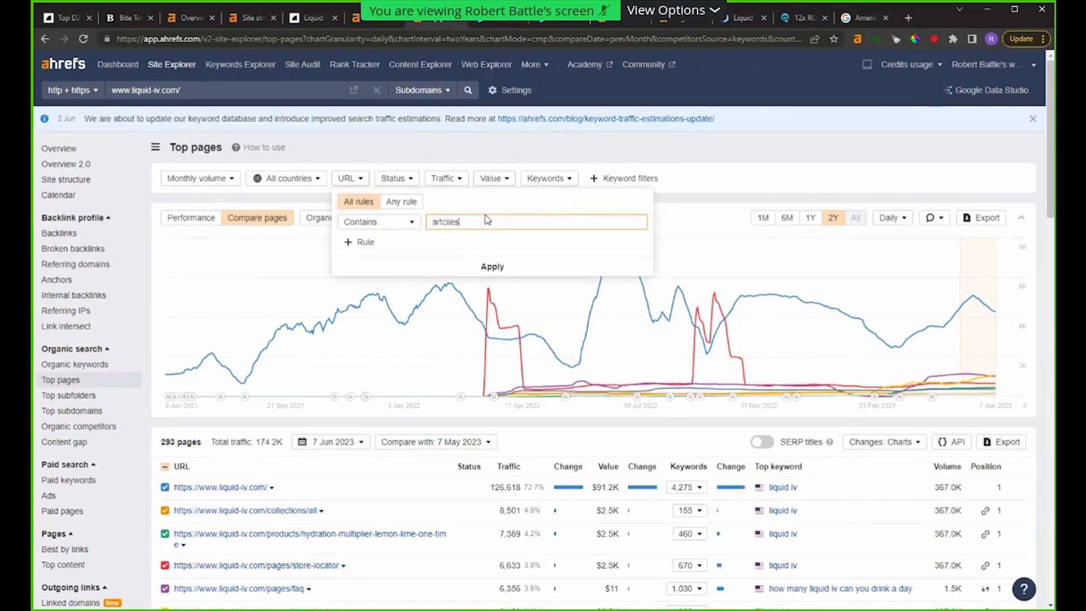
pyautogui.press('Return')
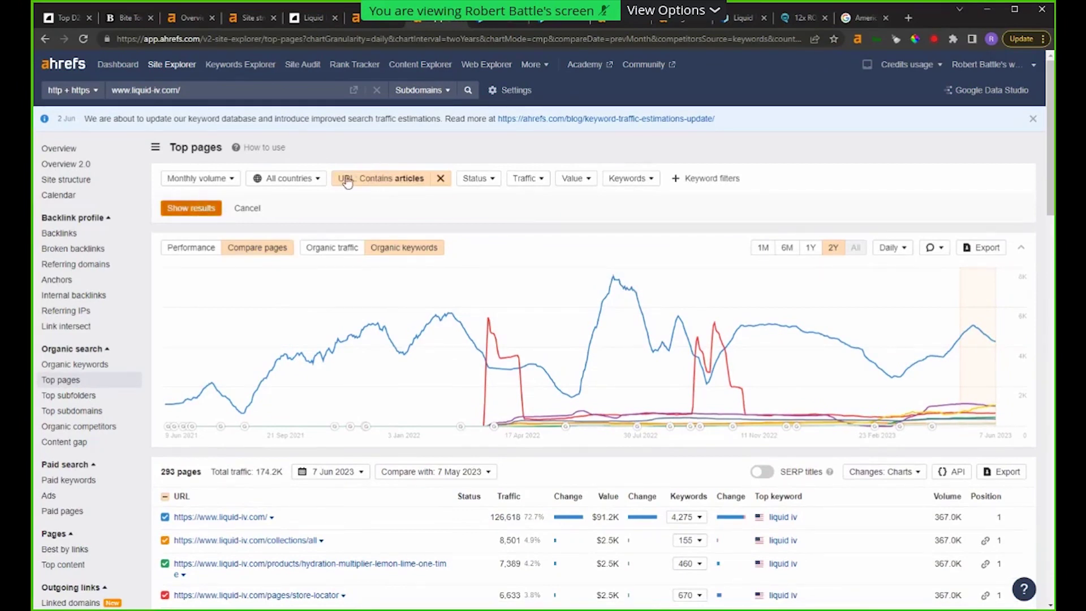
pyautogui.click(191, 207)
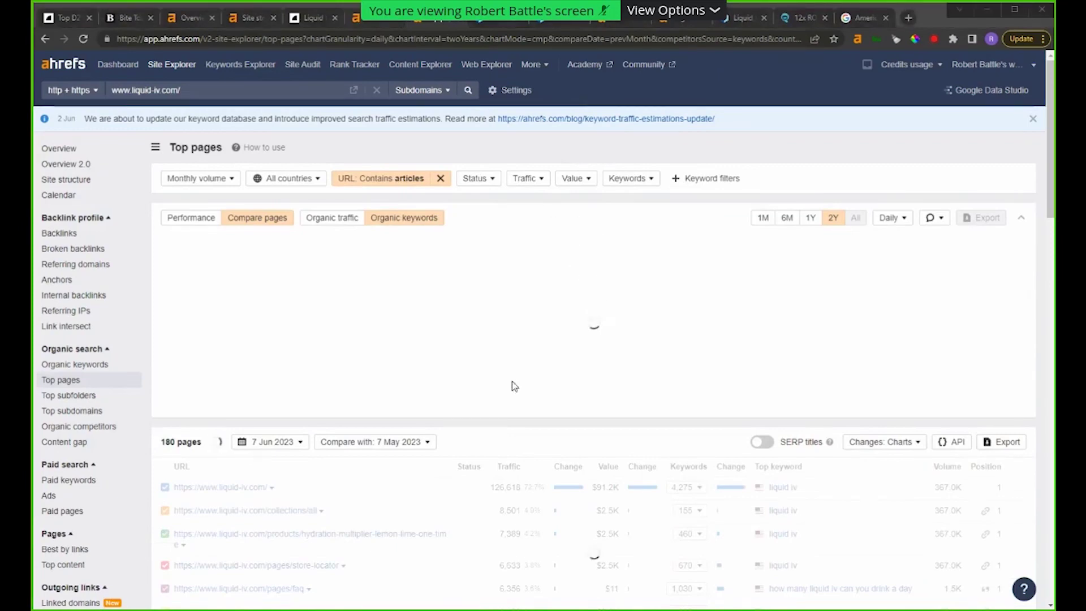
# Step: Check the referring domains and backlinks of the article on hydration for pregnant and nursing women
pyautogui.scroll(-1, 450, 464)
pyautogui.scroll(-2, 451, 463)
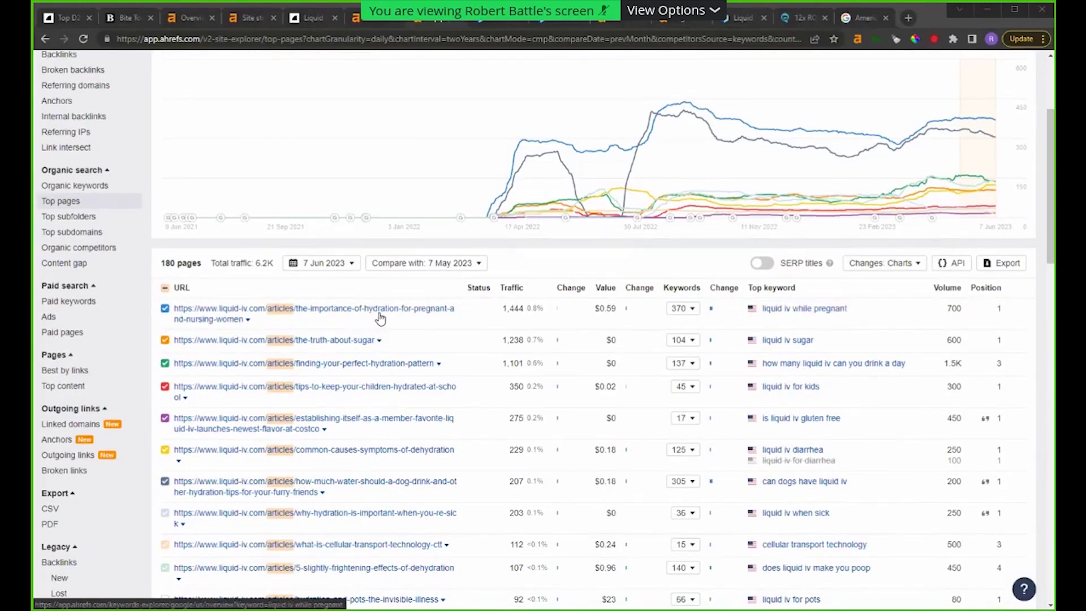
pyautogui.click(246, 321)
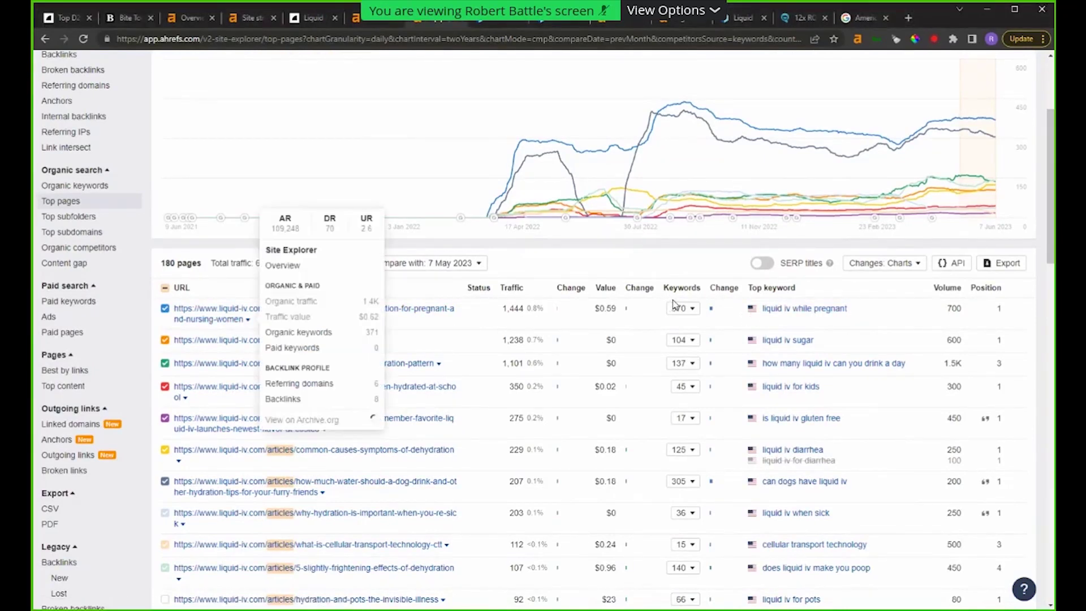
# Step: Review the pregnancy hydration article's United States keywords sorted by search volume, and close the keyword list
pyautogui.click(692, 307)
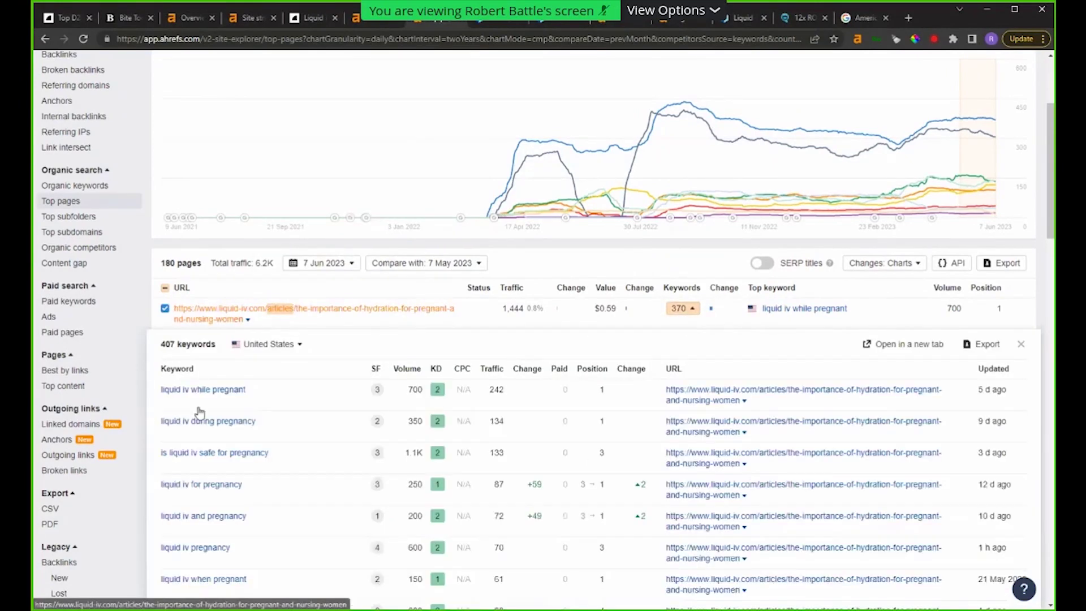
pyautogui.scroll(-4, 305, 419)
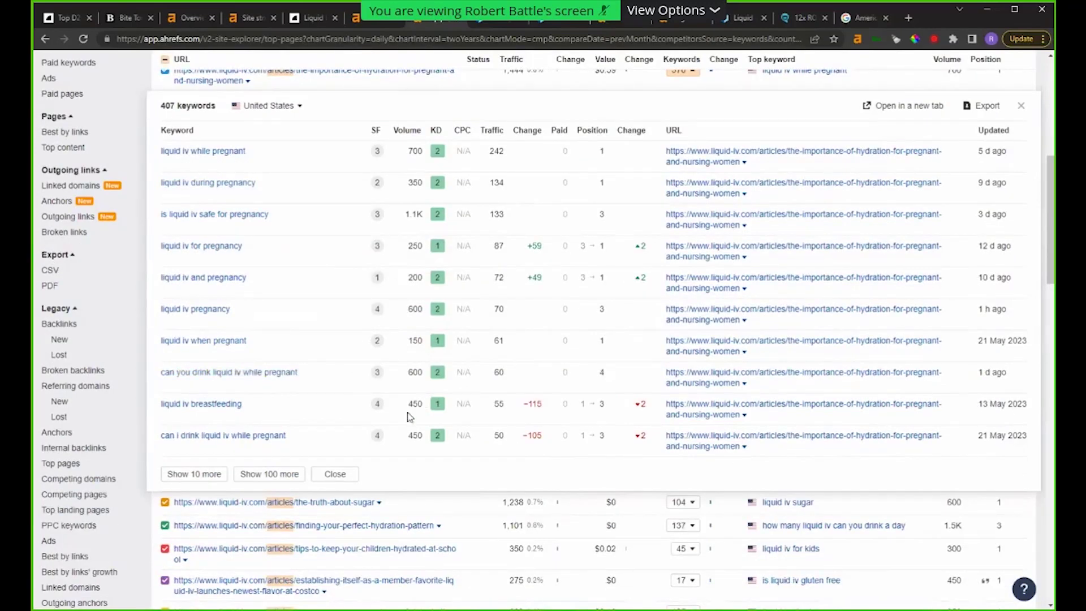
pyautogui.click(408, 131)
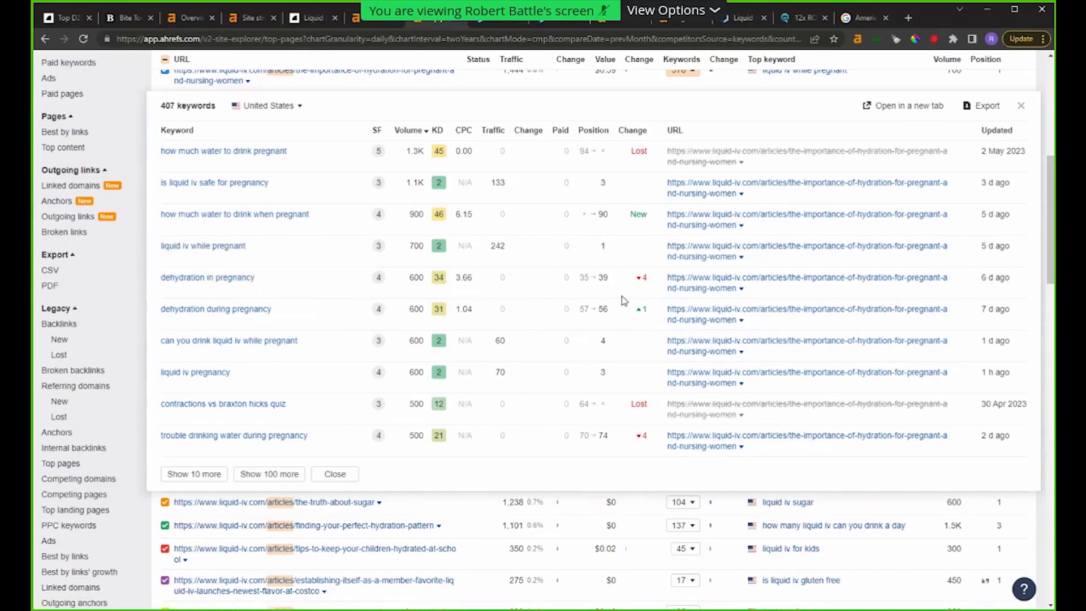
pyautogui.scroll(1, 634, 293)
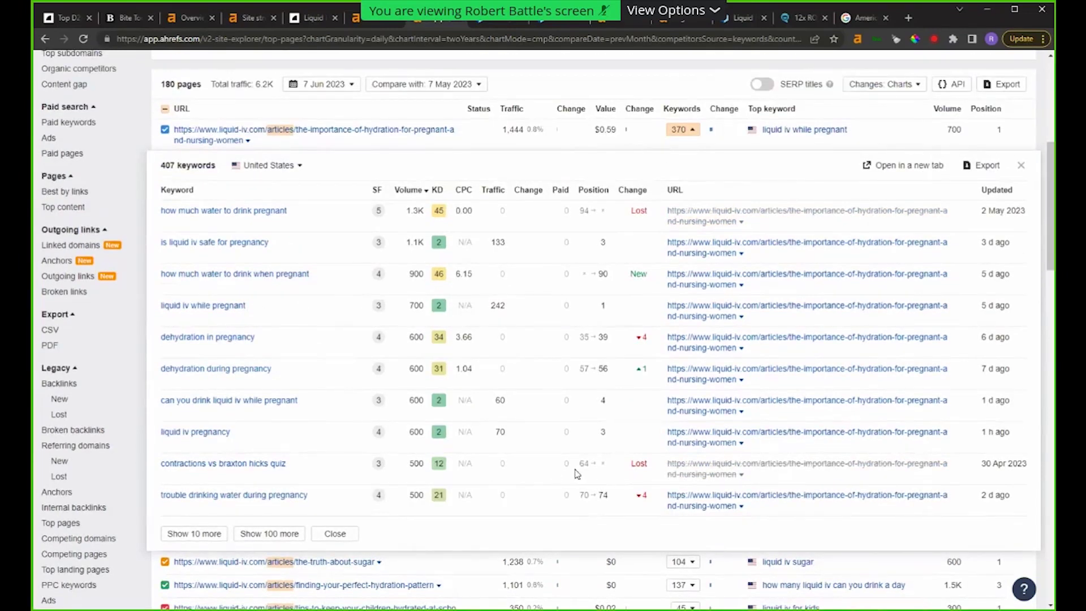
pyautogui.scroll(2, 821, 361)
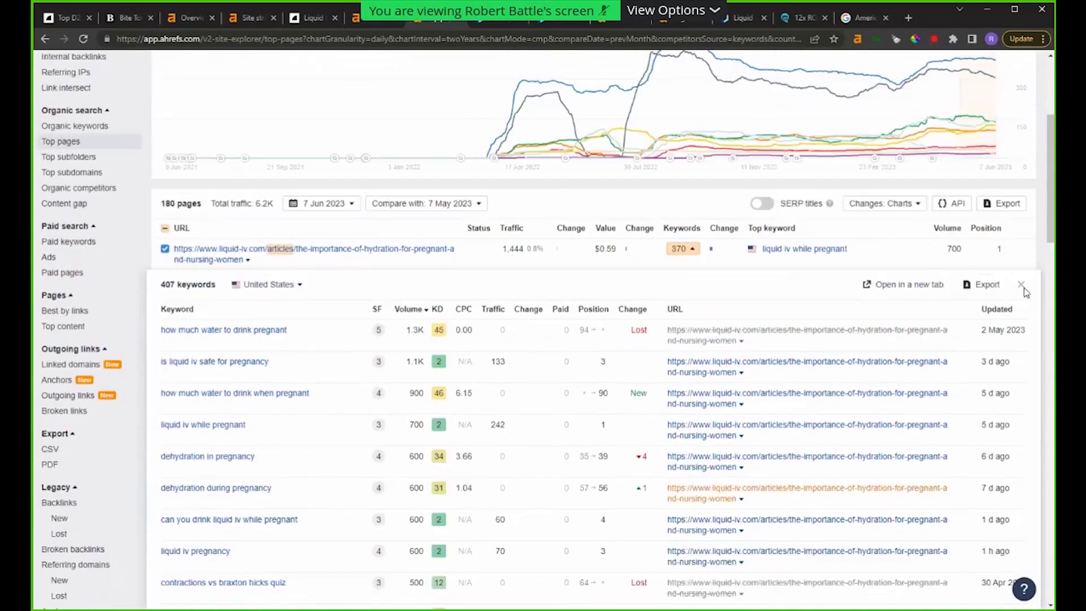
pyautogui.click(377, 251)
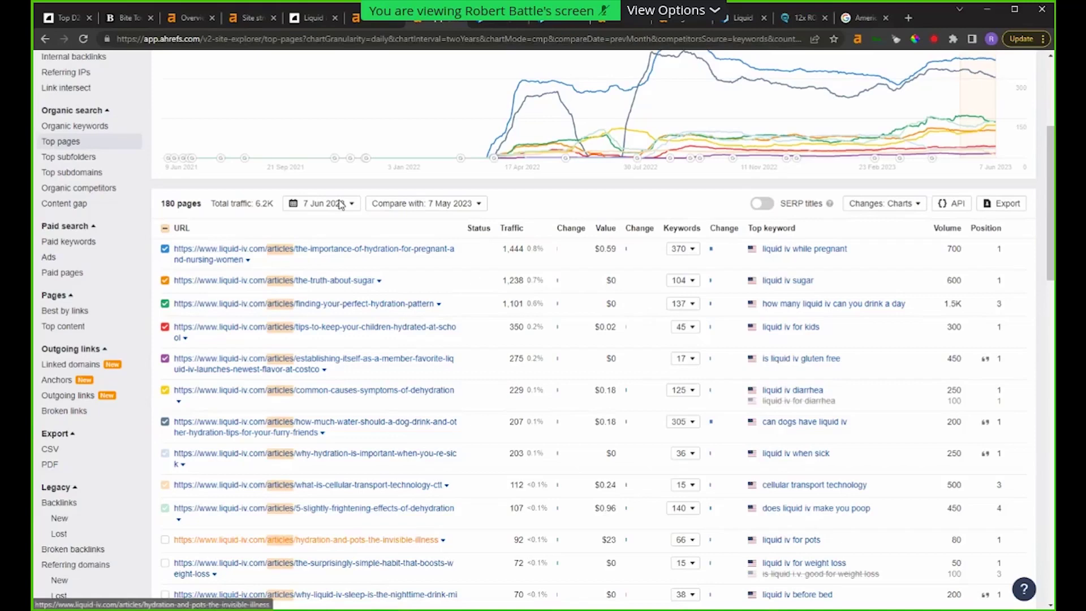
# Step: Examine the number of article pages and the traffic and top keywords of the filtered article URLs
pyautogui.scroll(-2, 531, 311)
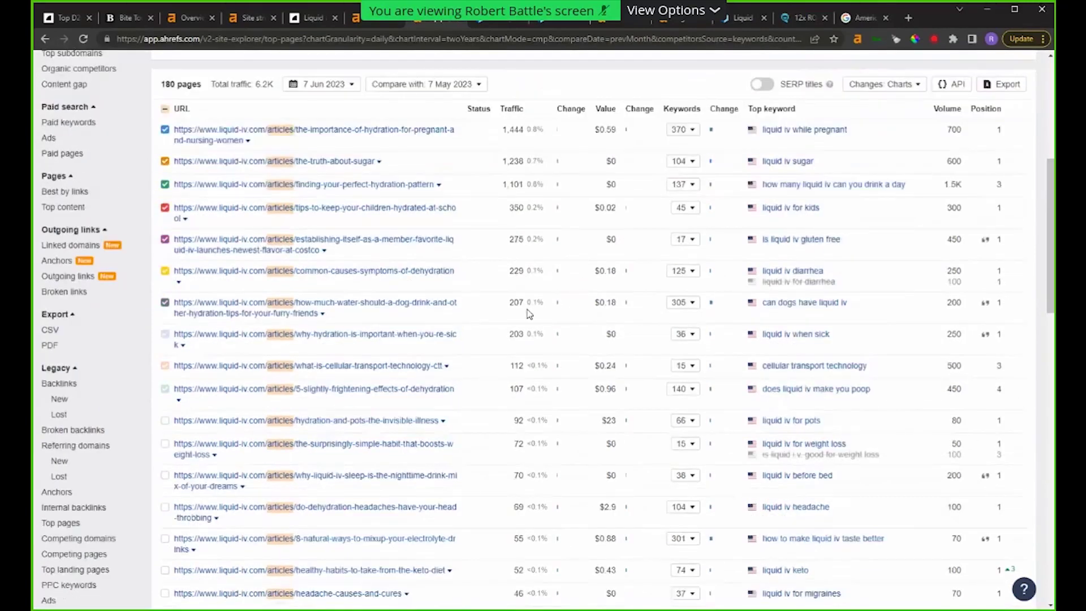
pyautogui.scroll(1, 484, 296)
pyautogui.moveTo(161, 144); pyautogui.dragTo(174, 146)
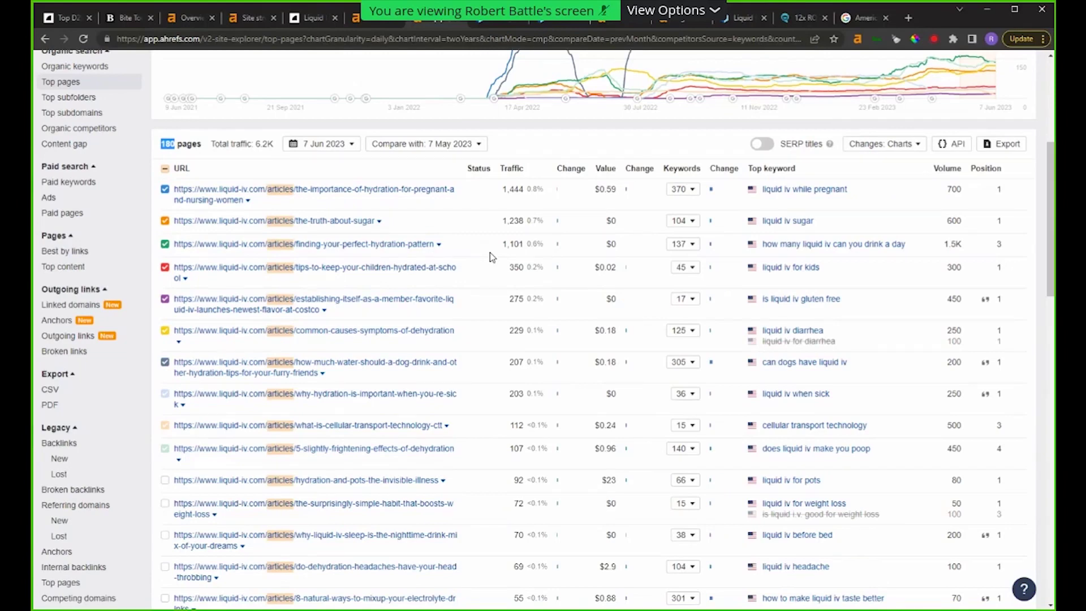
pyautogui.scroll(-1, 413, 311)
pyautogui.scroll(-7, 413, 311)
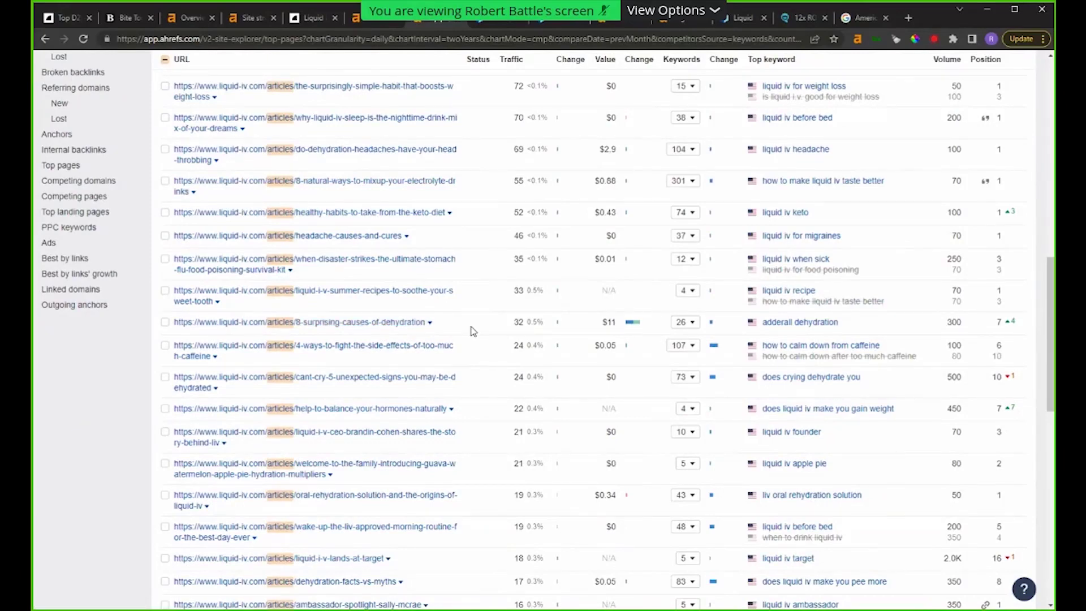
# Step: Look through the lower-traffic article URLs and their top keywords down to the end of the first results page
pyautogui.scroll(-4, 444, 309)
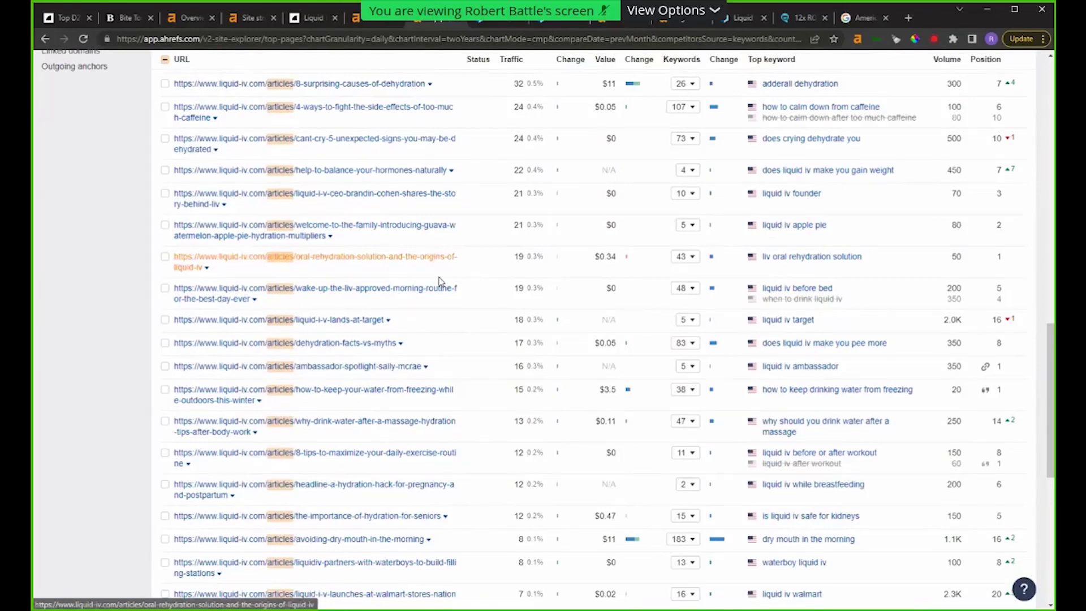
pyautogui.scroll(6, 444, 285)
pyautogui.scroll(-15, 537, 226)
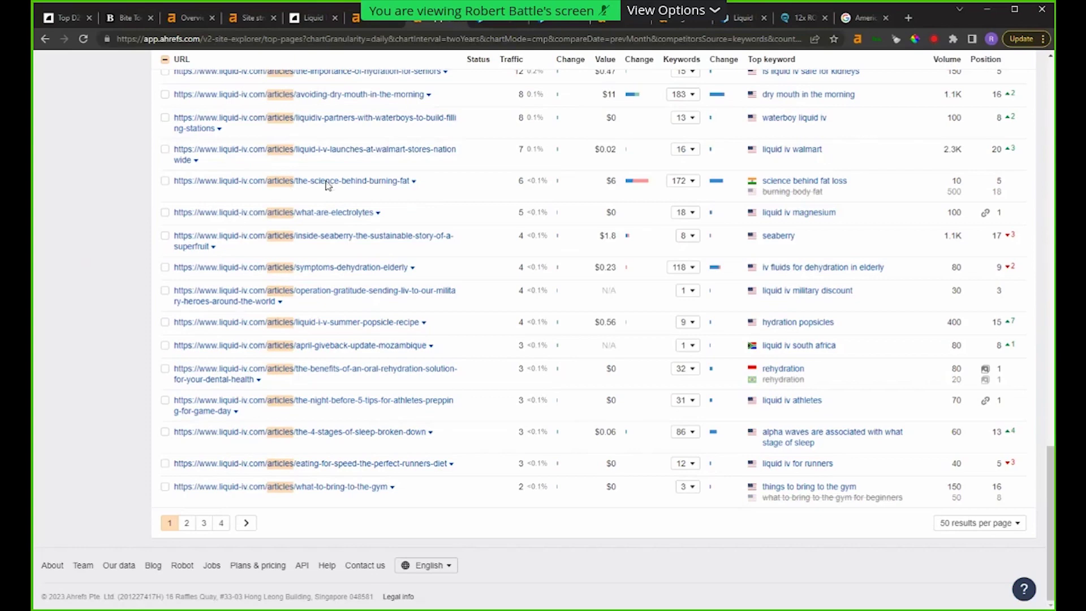
pyautogui.scroll(1, 368, 243)
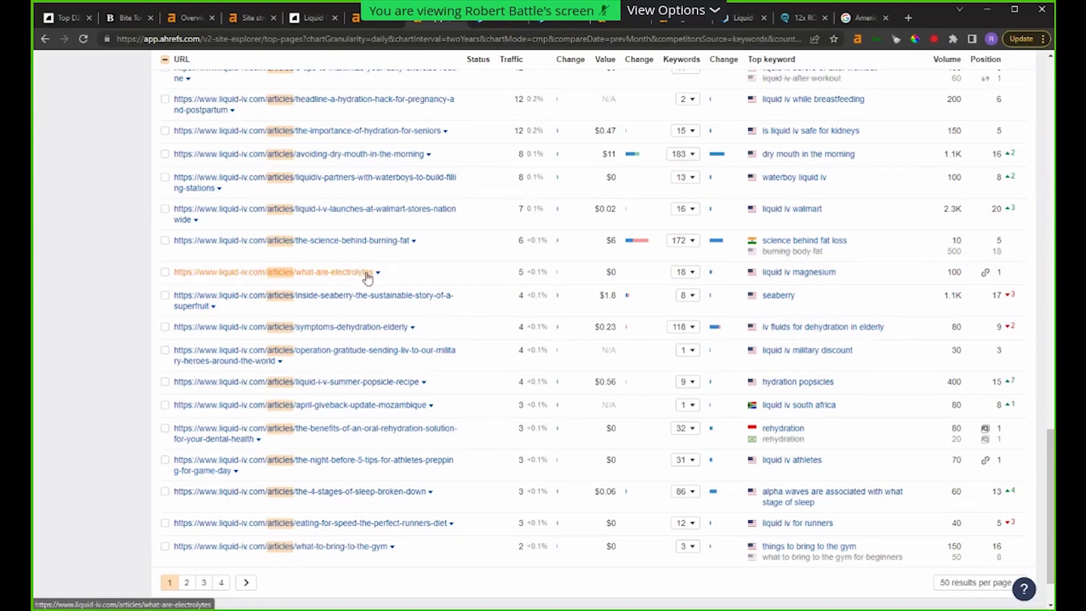
pyautogui.scroll(10, 441, 254)
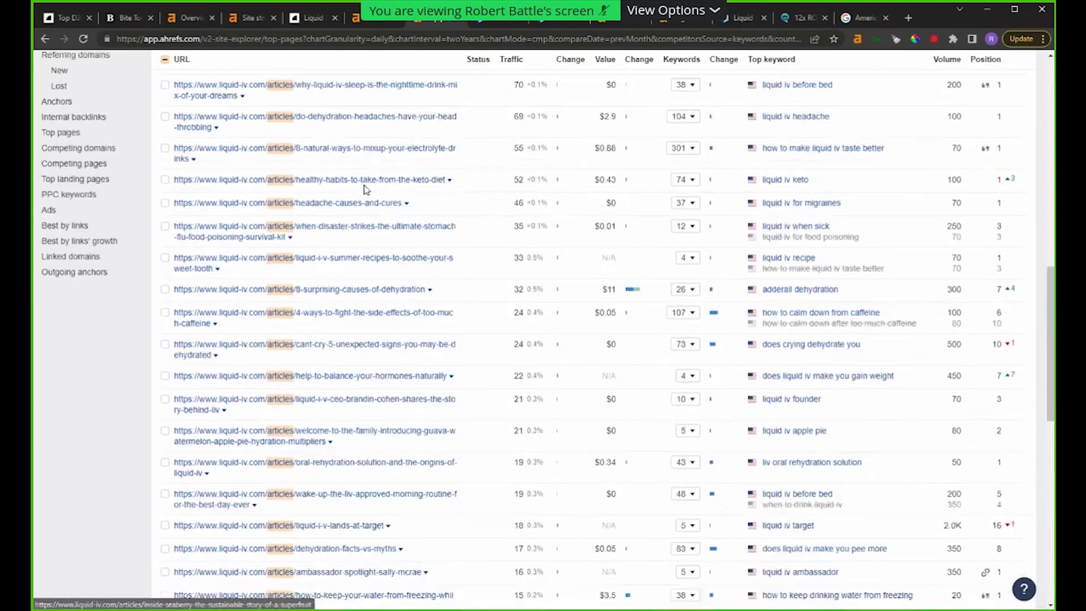
pyautogui.scroll(2, 438, 217)
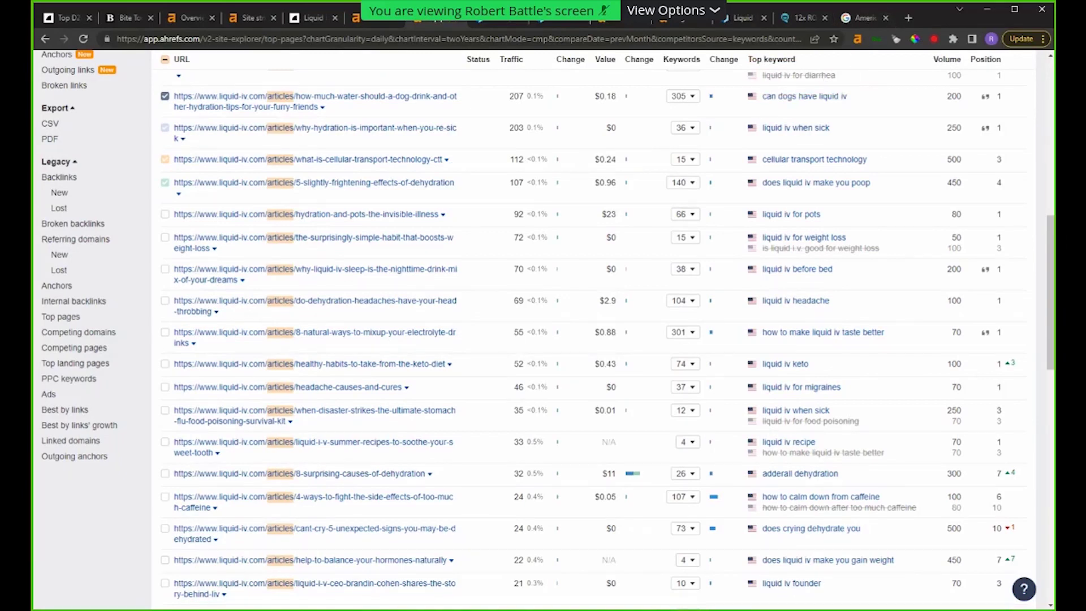
# Step: Search Google for "dehydration" in a new tab and show the image results
pyautogui.hotkey('ctrl', 't')
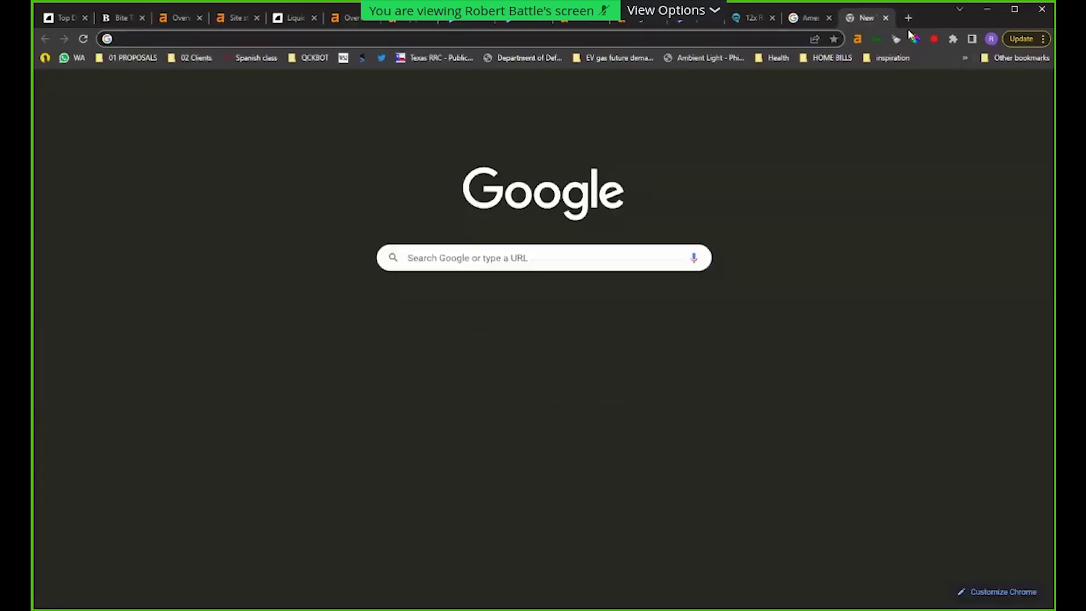
pyautogui.write('dehydration')
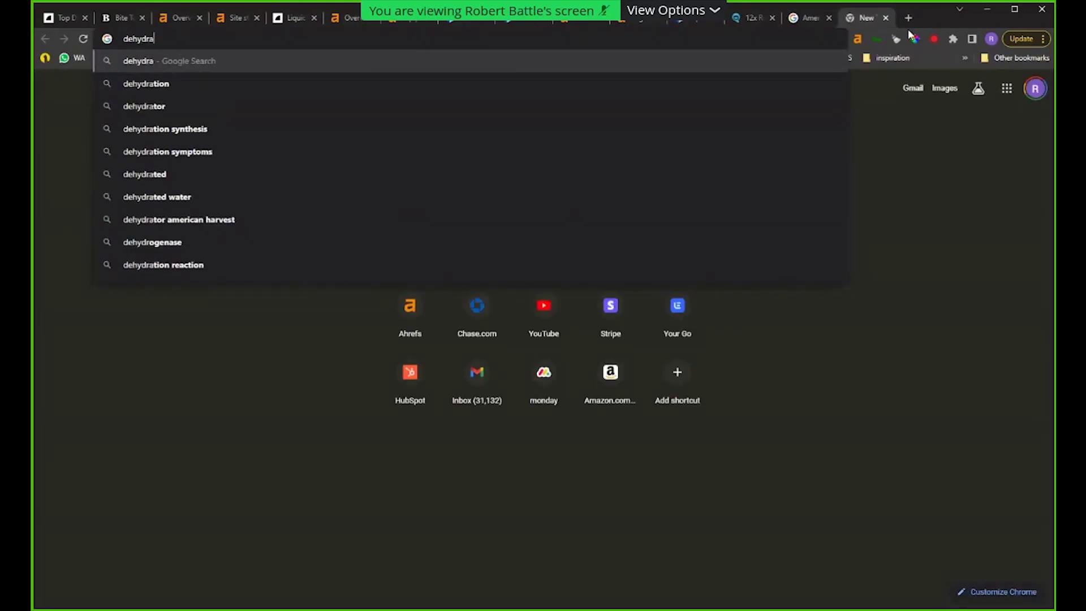
pyautogui.press('Return')
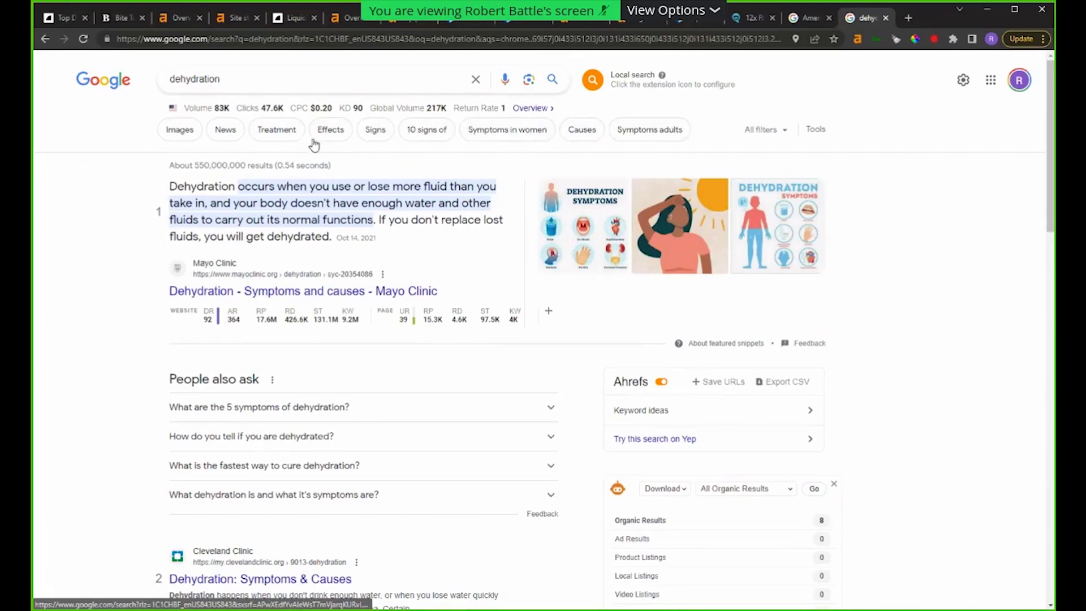
pyautogui.click(180, 138)
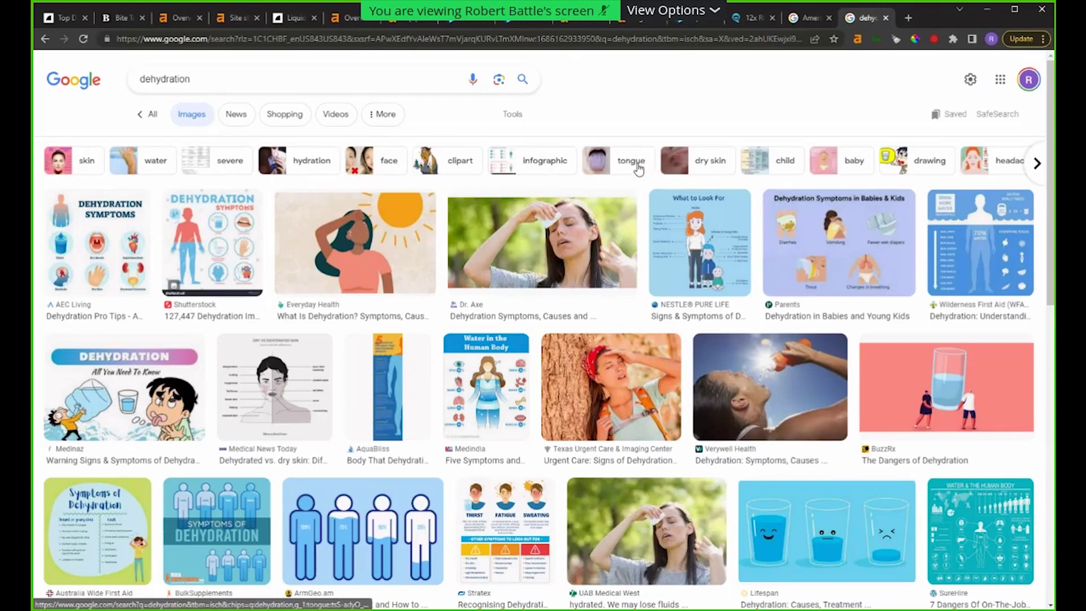
# Step: Review the related topic filters offered for the dehydration image search, through to prevention and back to the first ones
pyautogui.click(1038, 169)
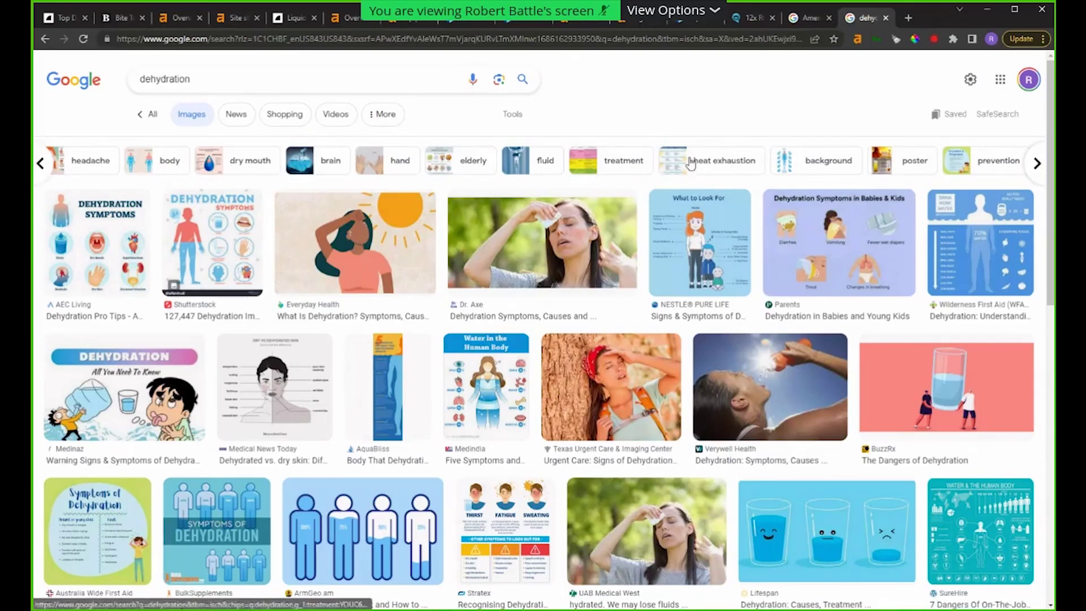
pyautogui.moveTo(256, 92); pyautogui.dragTo(116, 79)
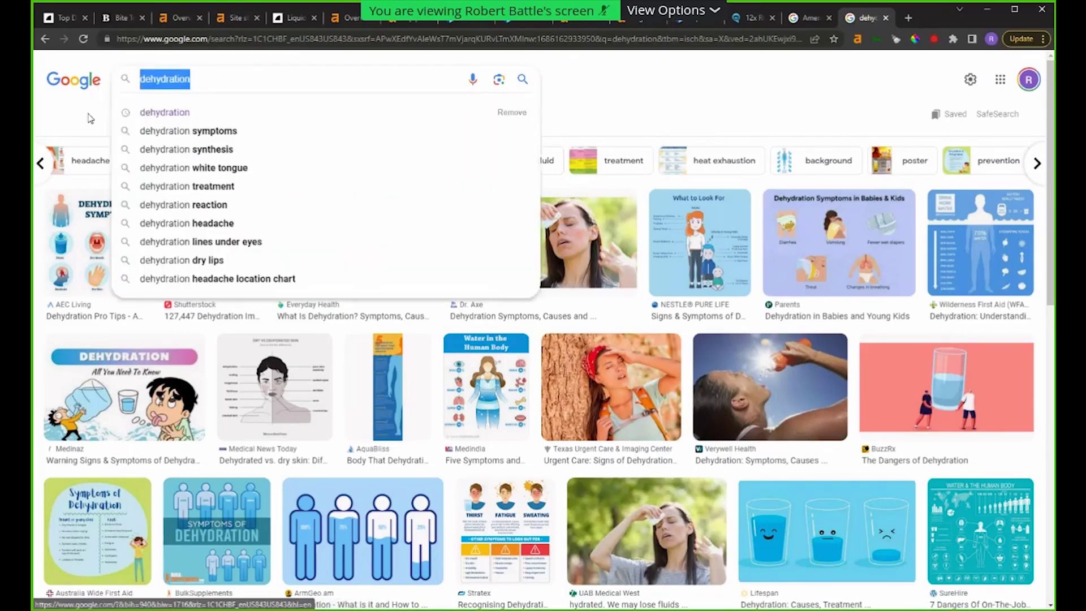
pyautogui.click(60, 142)
pyautogui.click(39, 163)
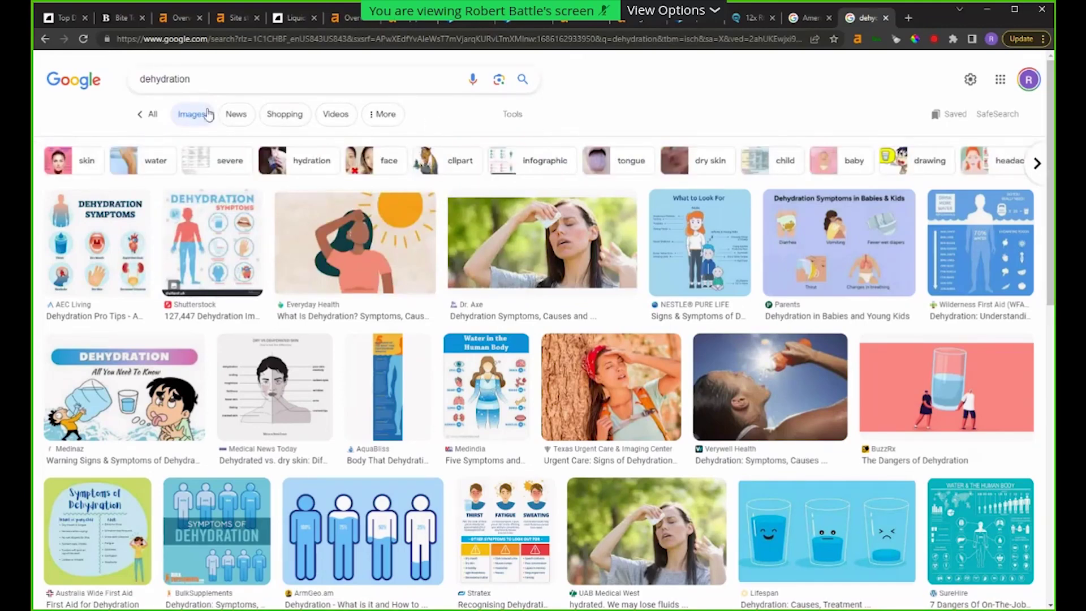
pyautogui.moveTo(249, 85); pyautogui.dragTo(96, 78)
pyautogui.click(619, 90)
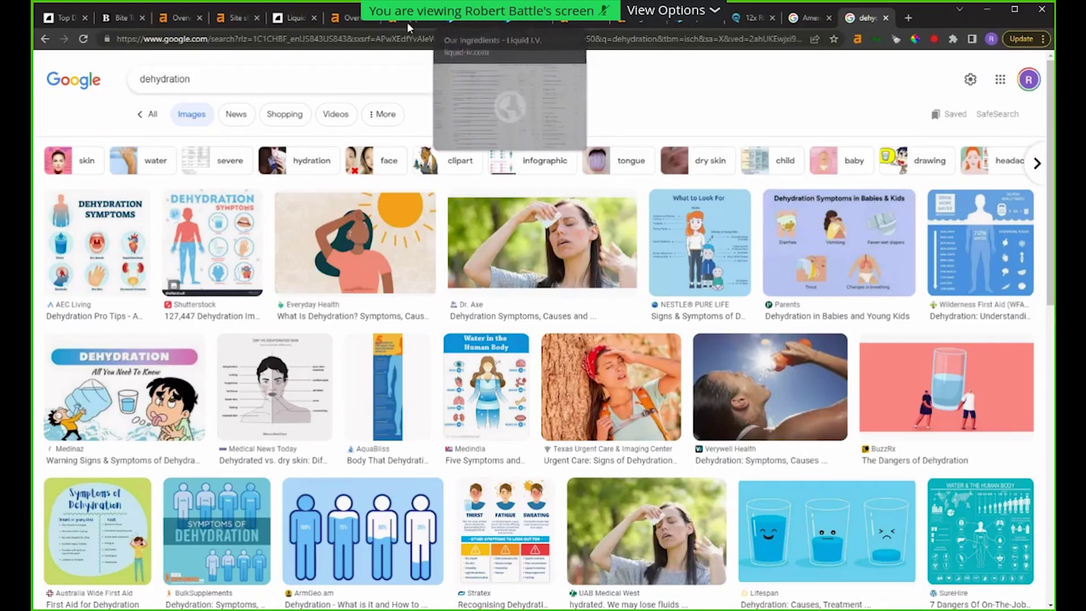
# Step: Compare Liquid I.V.'s Hydration Multiplier product page with its Ingredients page in the open tabs
pyautogui.click(512, 19)
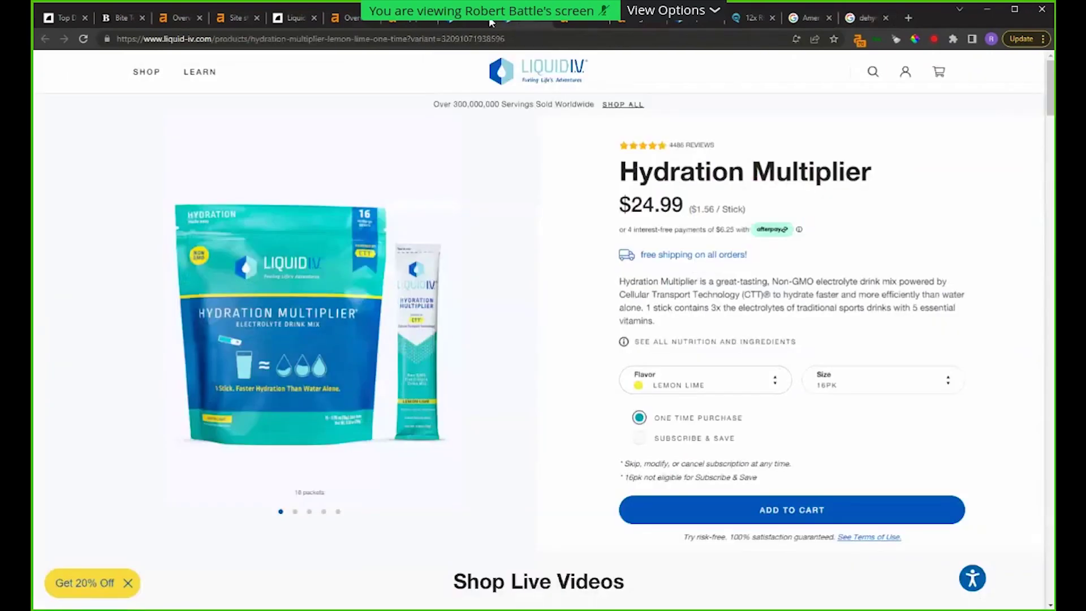
pyautogui.click(487, 18)
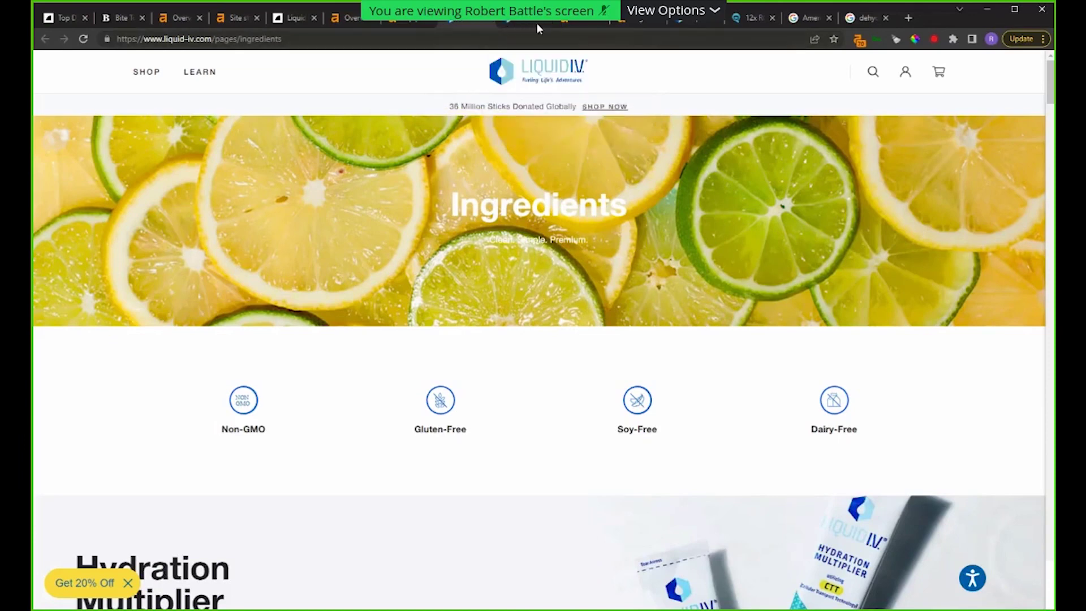
pyautogui.click(529, 21)
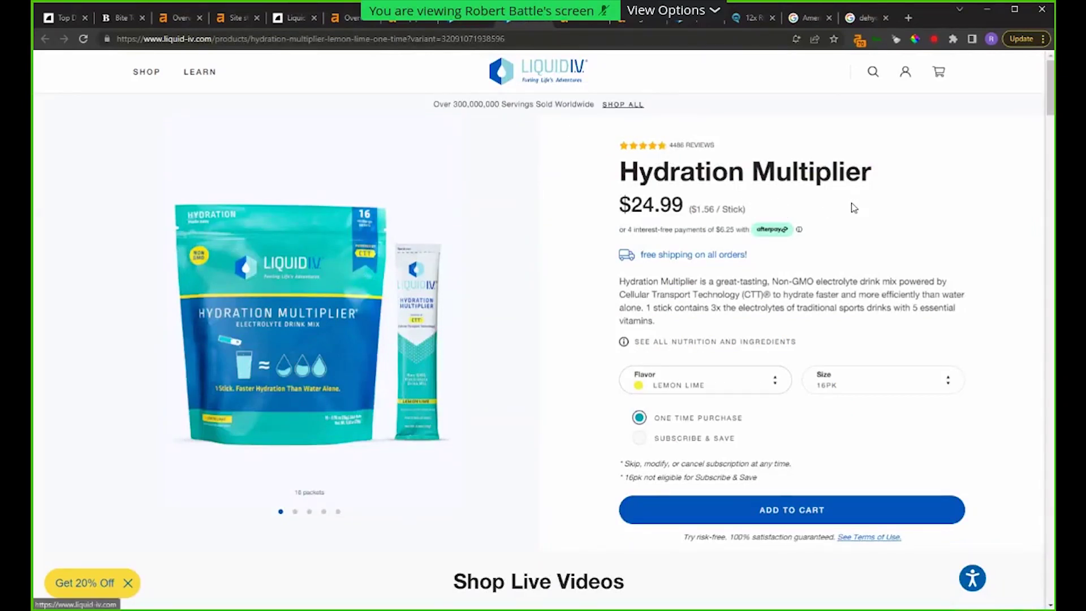
# Step: Return to the dehydration image results and check the suggested related searches for the term
pyautogui.click(864, 20)
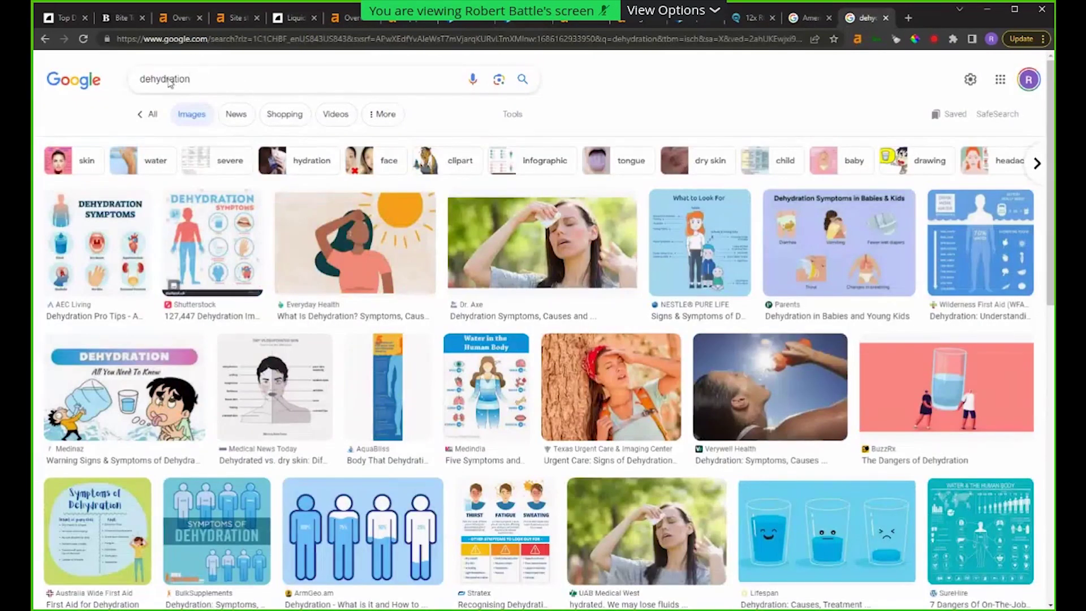
pyautogui.doubleClick(191, 79)
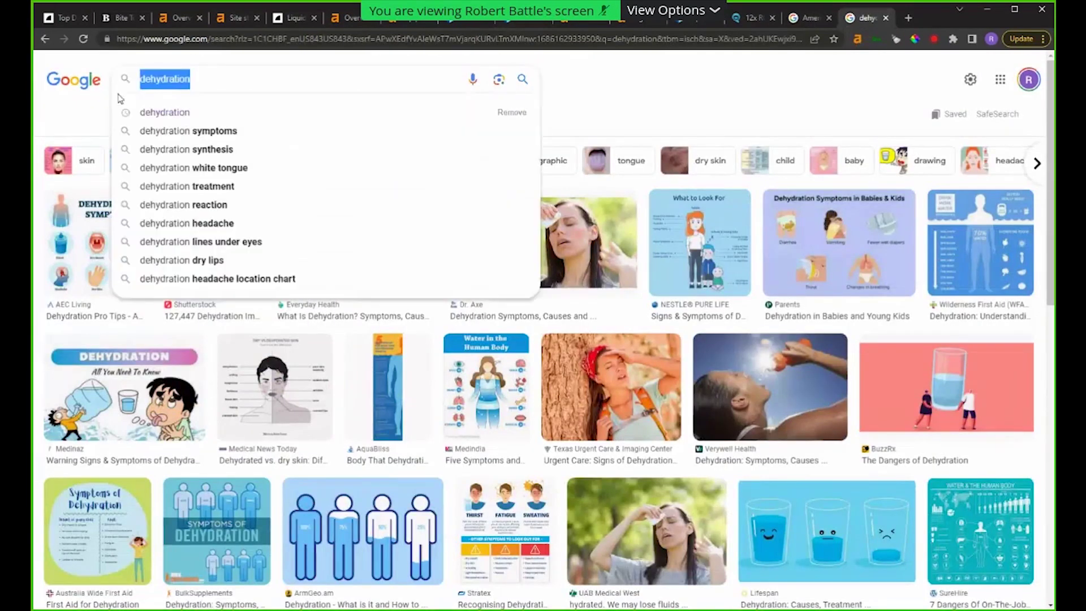
pyautogui.click(86, 121)
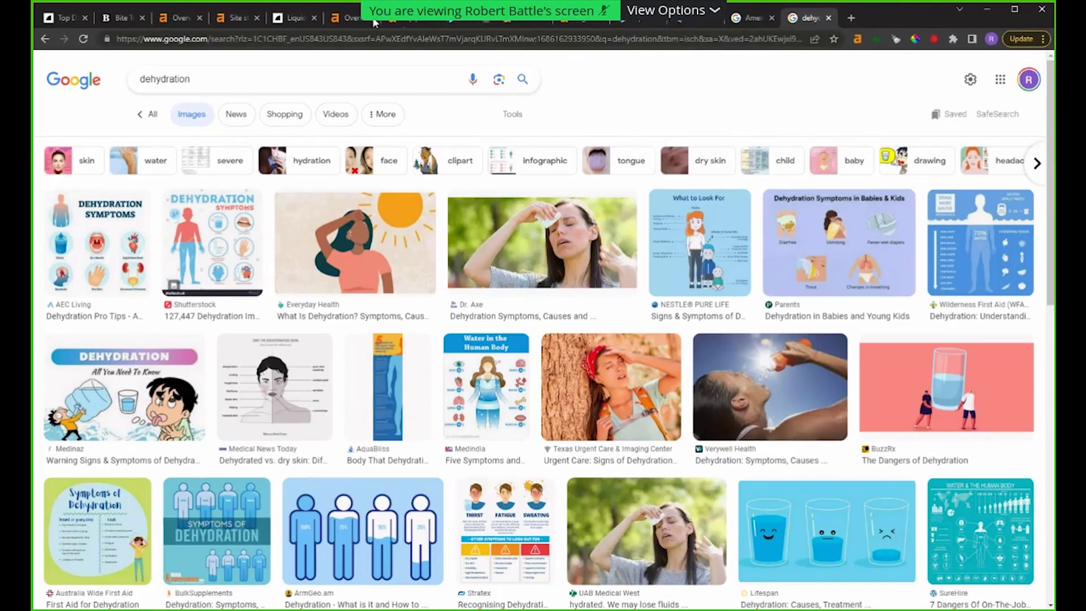
# Step: Close the Liquid I.V. brand page's tab and return to the Replo brands directory
pyautogui.click(314, 18)
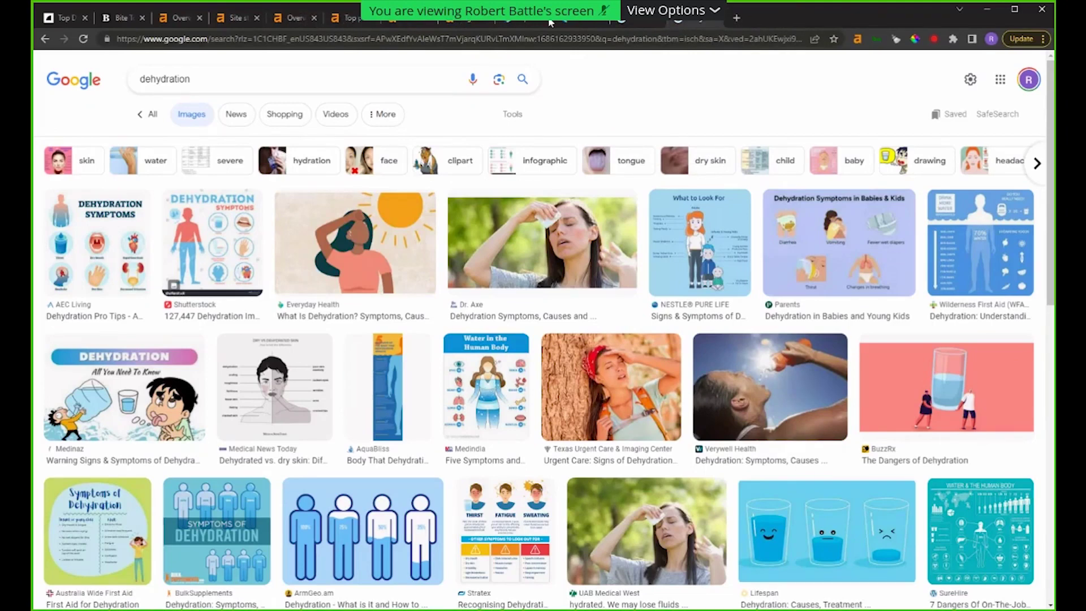
pyautogui.click(124, 18)
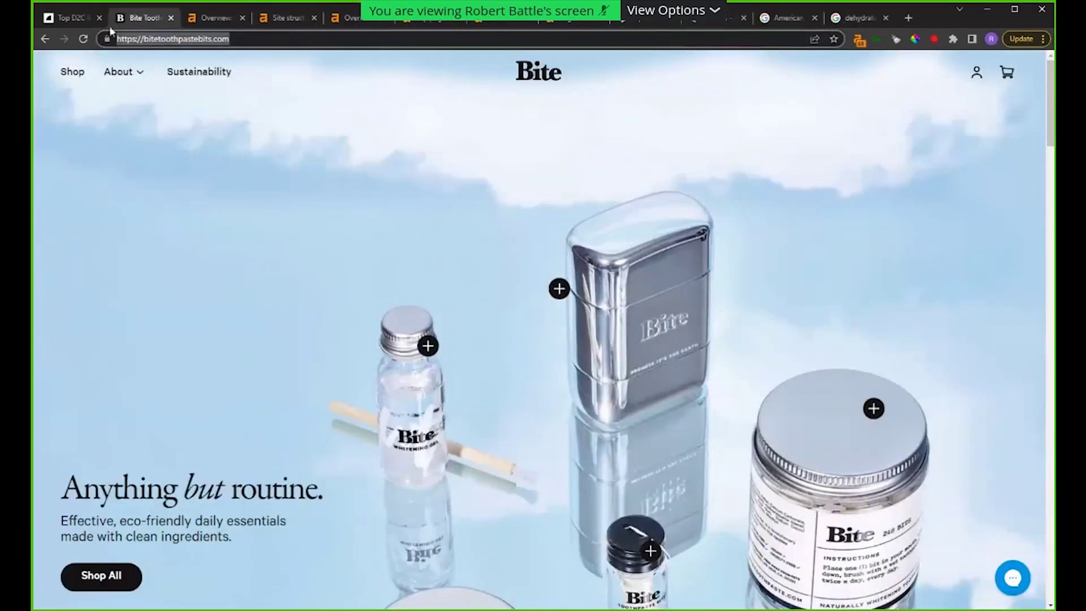
pyautogui.click(73, 19)
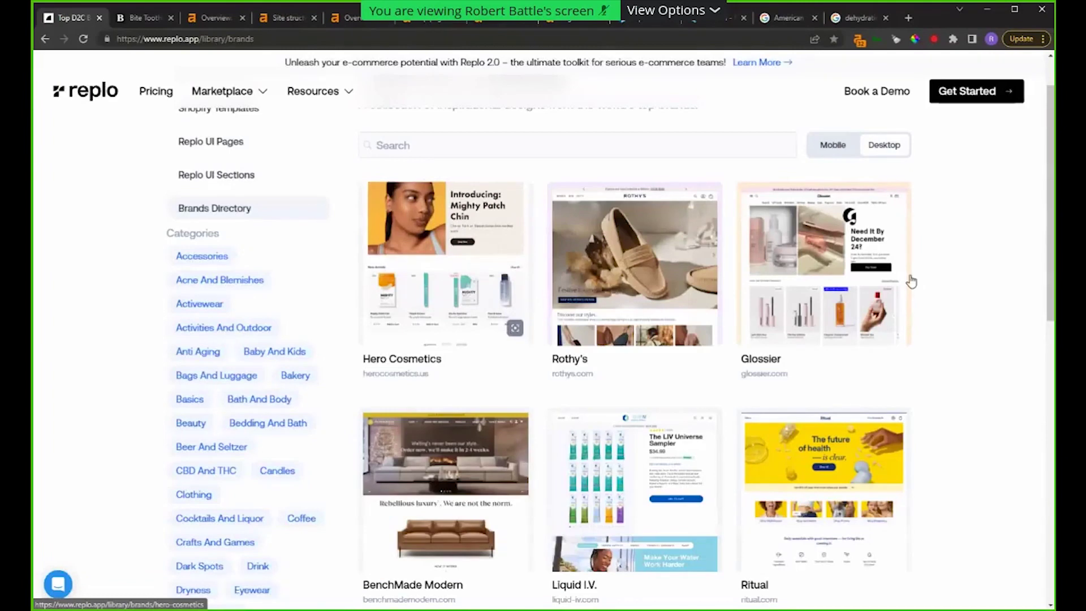
# Step: Browse the Replo brands directory for another brand and open the Allbirds page in a new tab
pyautogui.scroll(-5, 905, 328)
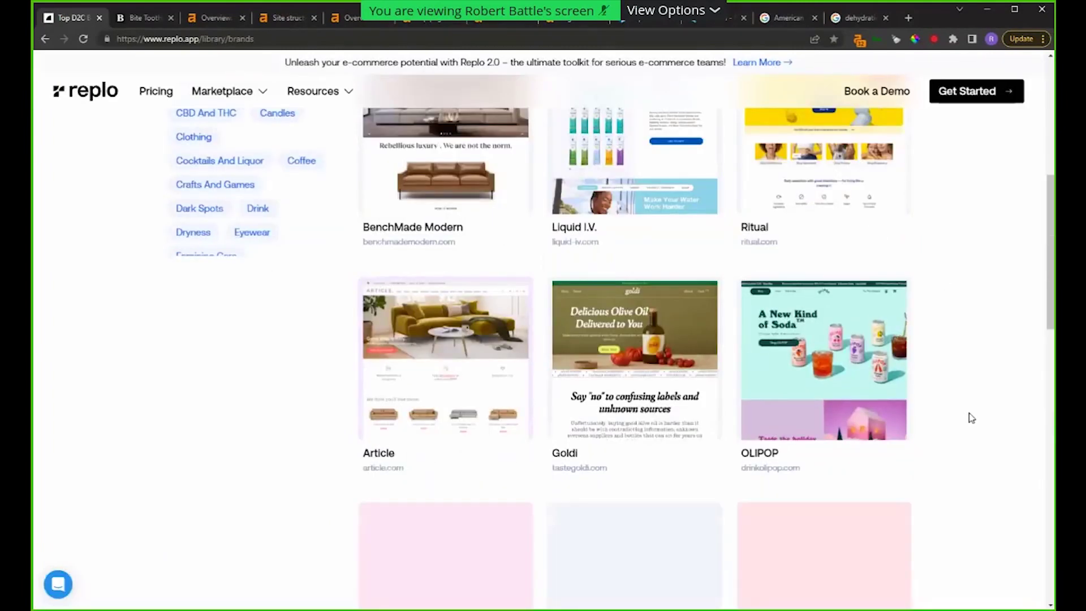
pyautogui.scroll(-5, 973, 416)
pyautogui.scroll(-5, 979, 416)
pyautogui.scroll(-3, 986, 411)
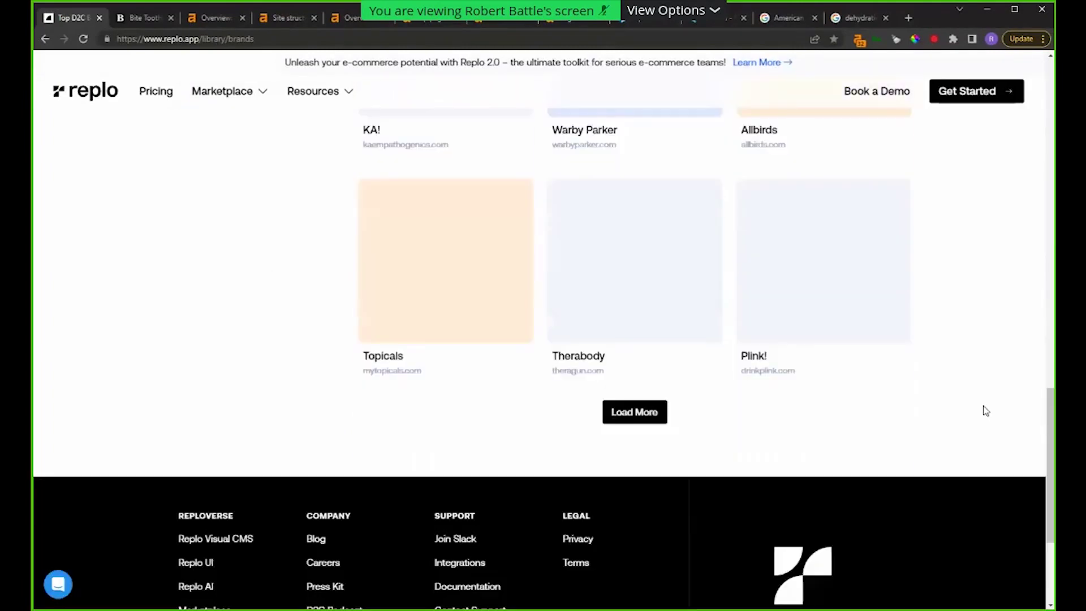
pyautogui.scroll(9, 987, 407)
pyautogui.scroll(-4, 986, 407)
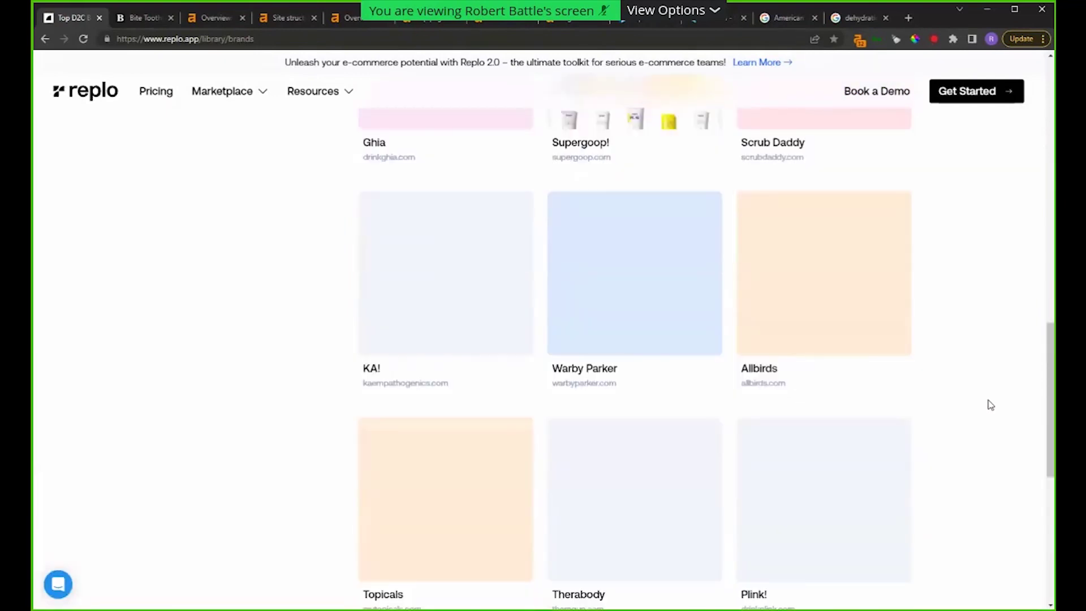
pyautogui.rightClick(759, 368)
pyautogui.click(807, 377)
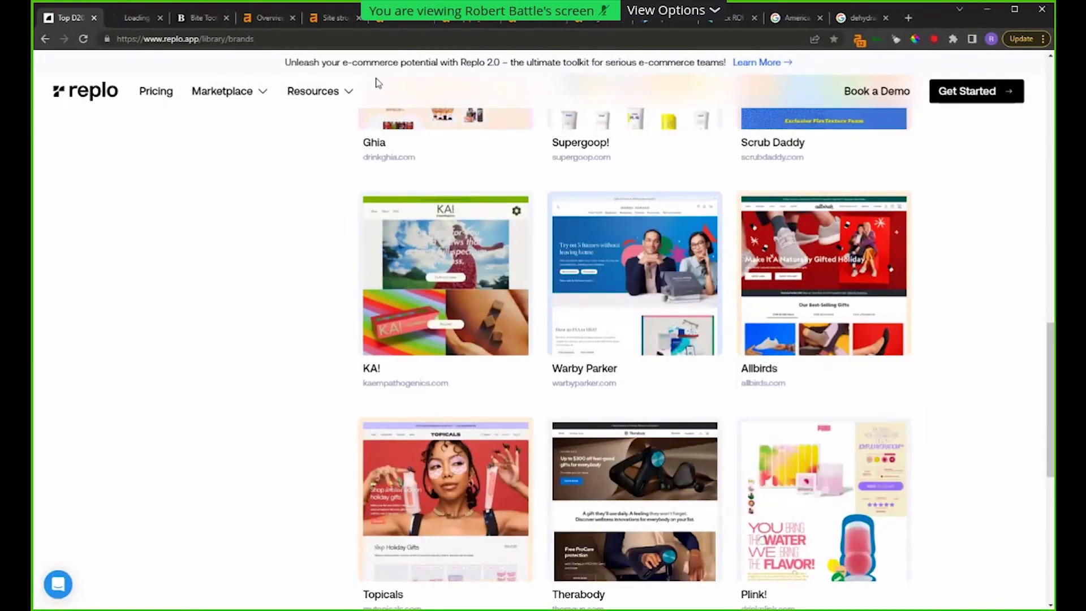
# Step: In the Ahrefs overview of bitetoothpastebits.com, add positions 4–10, 11–20, 21–50 and 51+ to the organic keywords chart
pyautogui.hotkey('ctrl', '3')
pyautogui.click(271, 38)
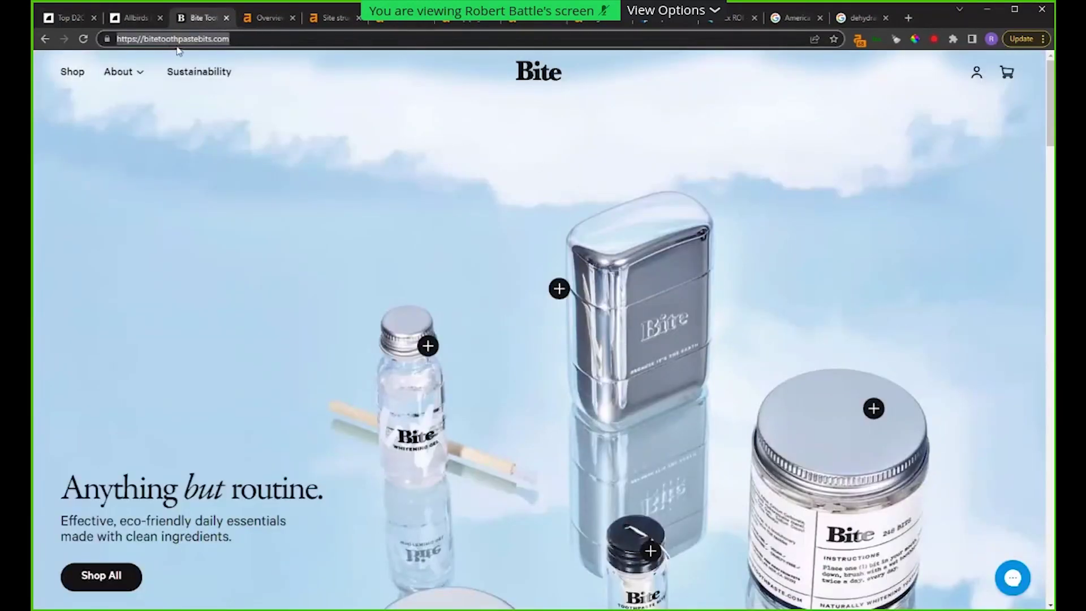
pyautogui.click(263, 19)
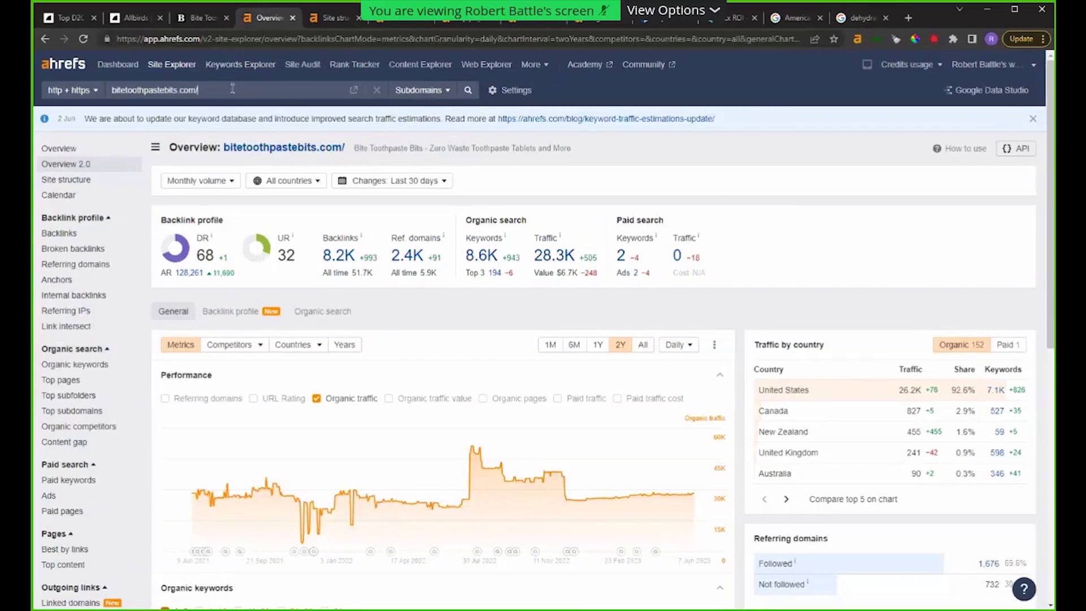
pyautogui.scroll(-4, 639, 278)
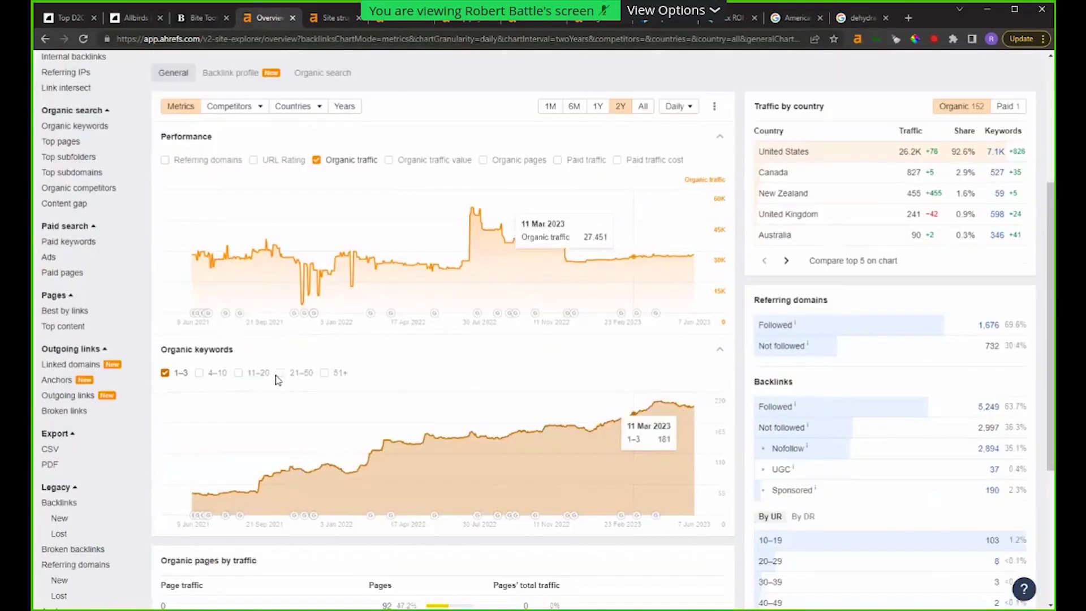
pyautogui.click(198, 376)
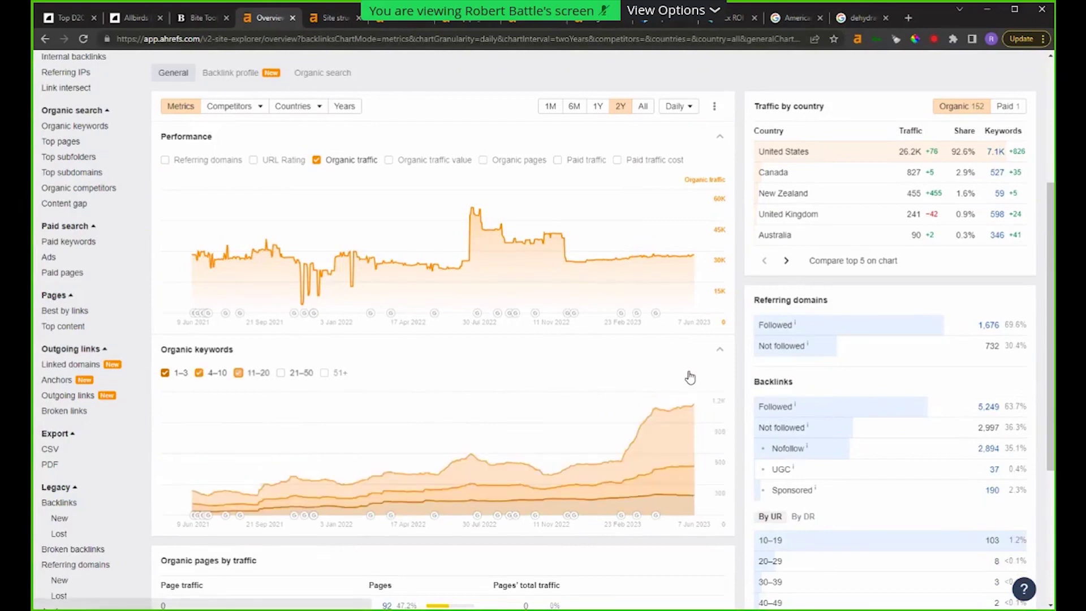
pyautogui.click(333, 373)
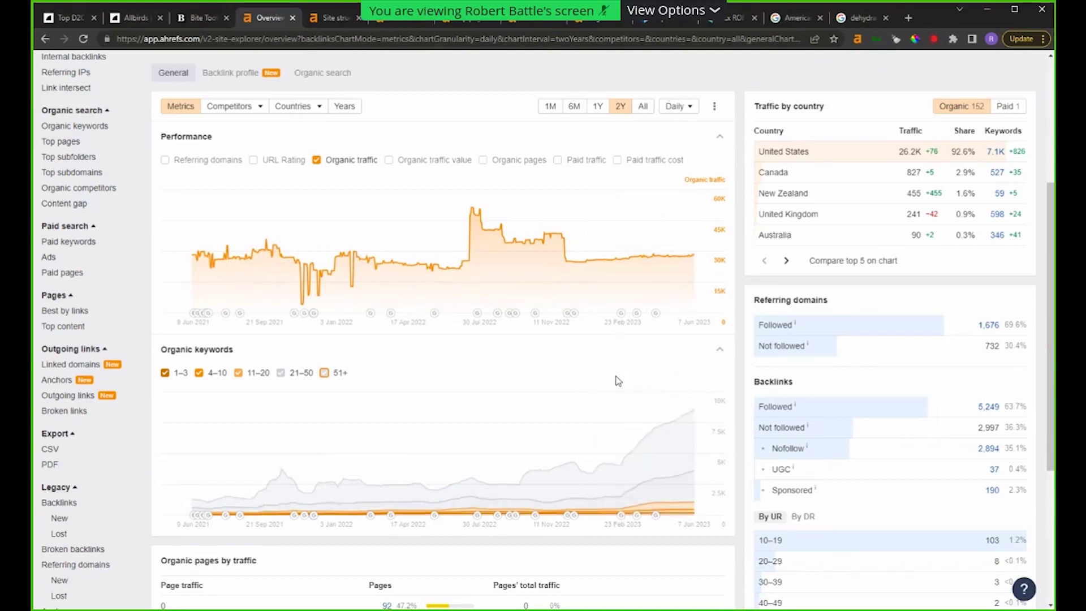
# Step: Expand bitetoothpastebits.com in its Site structure report to list the subfolders with their referring domains, traffic and keywords
pyautogui.rightClick(74, 141)
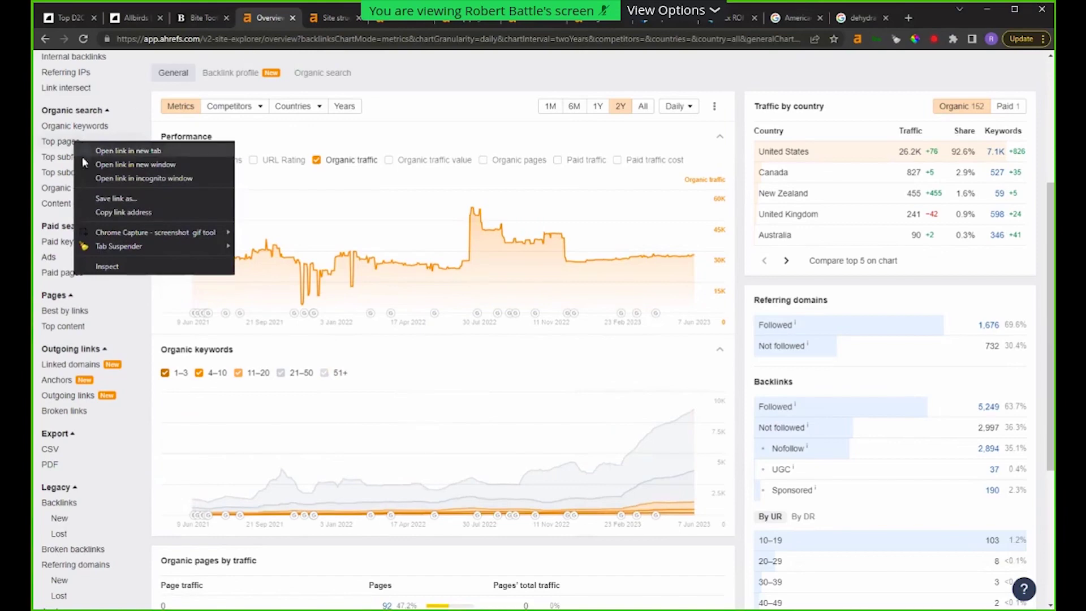
pyautogui.click(140, 129)
pyautogui.scroll(1, 99, 125)
pyautogui.scroll(3, 99, 124)
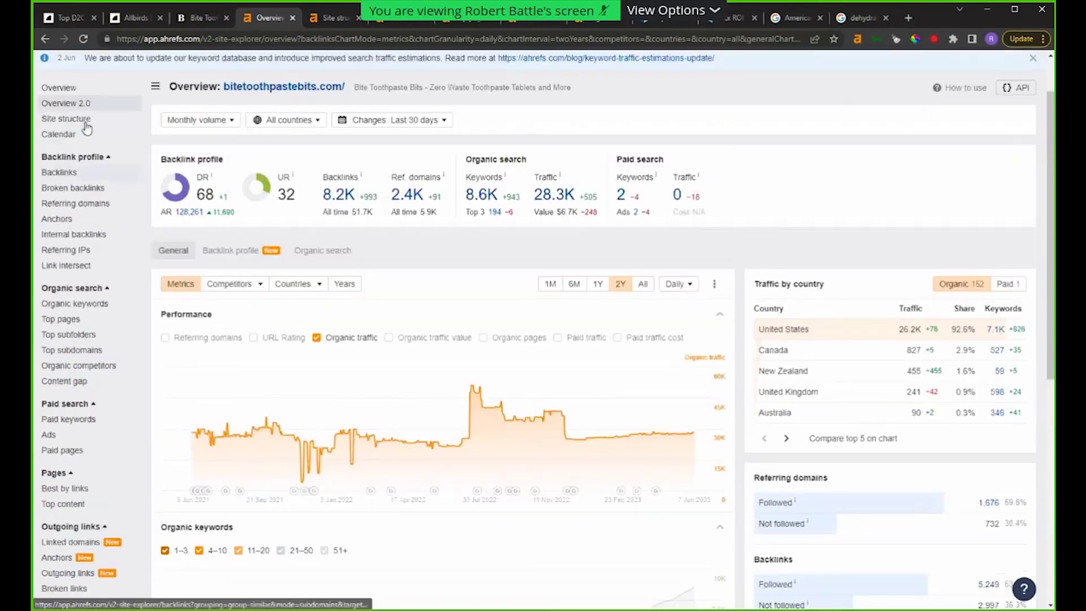
pyautogui.click(328, 17)
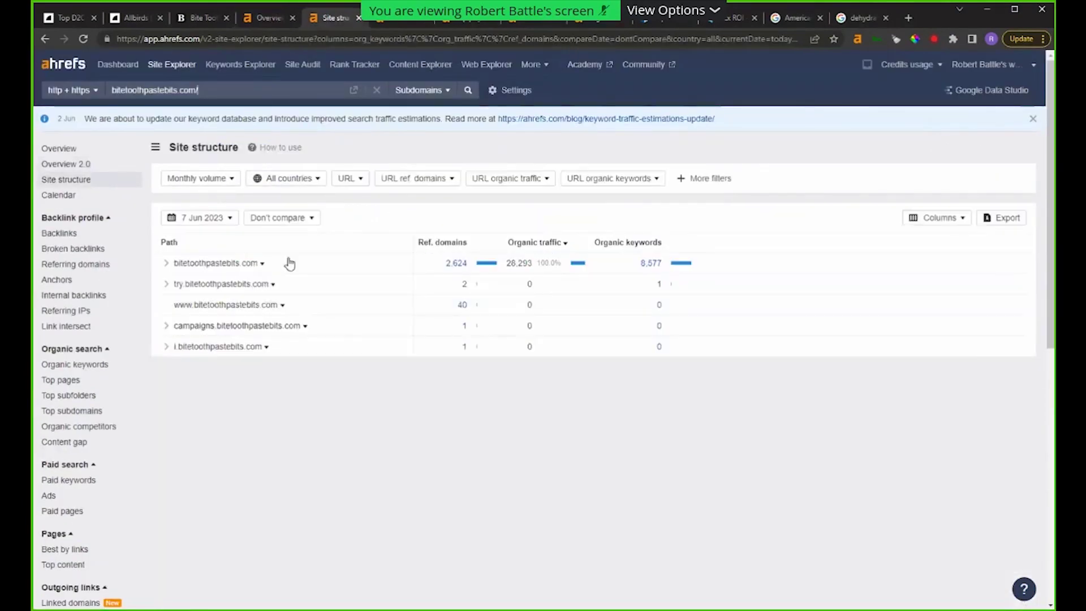
pyautogui.click(166, 263)
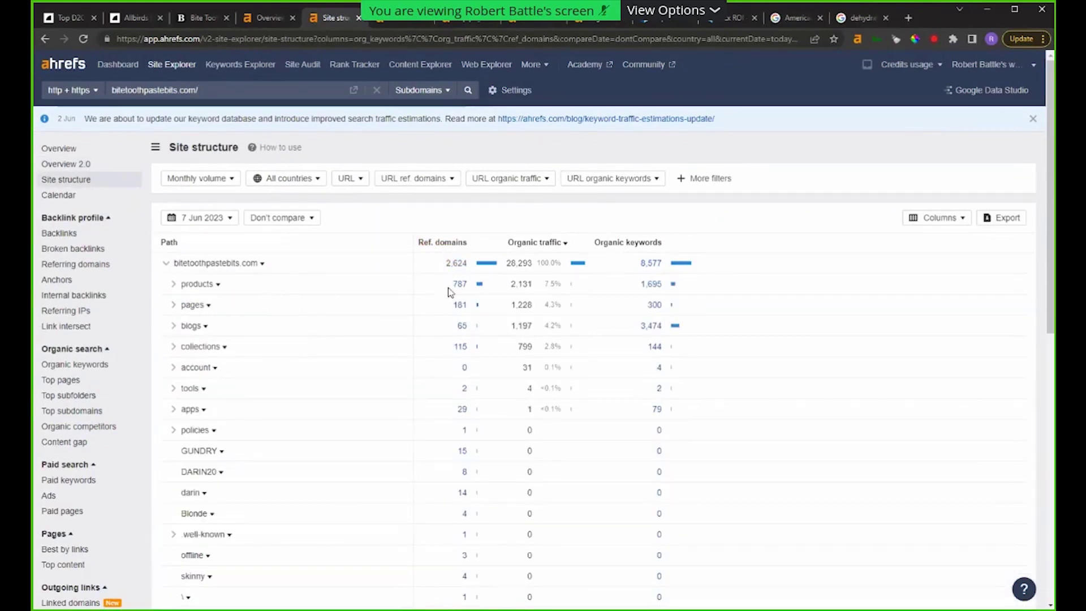
# Step: Expand the blogs folder and its blog subfolder in the site structure, and examine the articles' referring domains, organic traffic and keywords
pyautogui.click(174, 327)
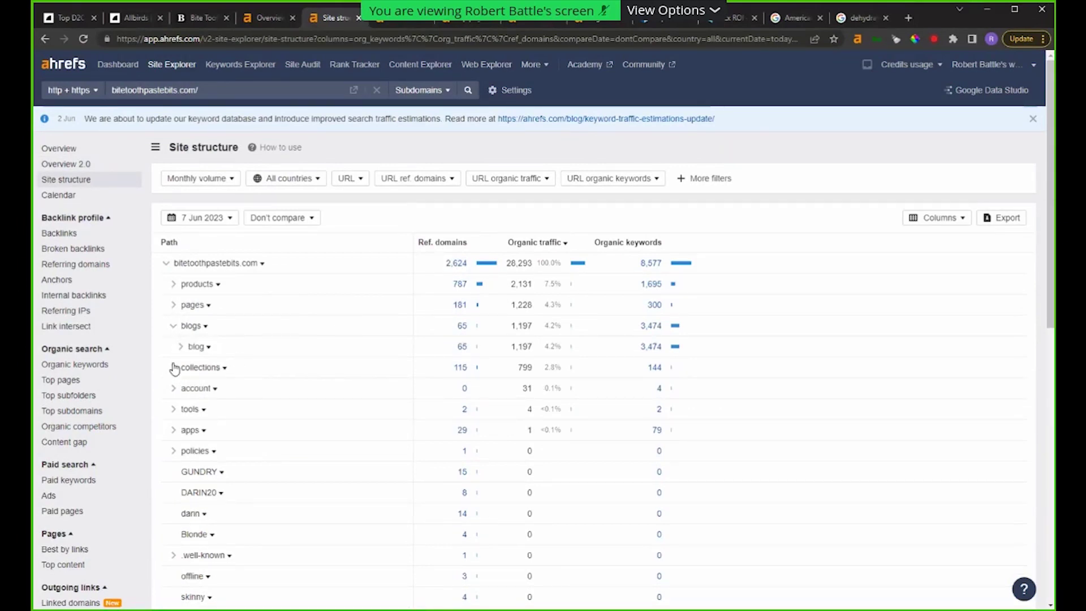
pyautogui.click(180, 346)
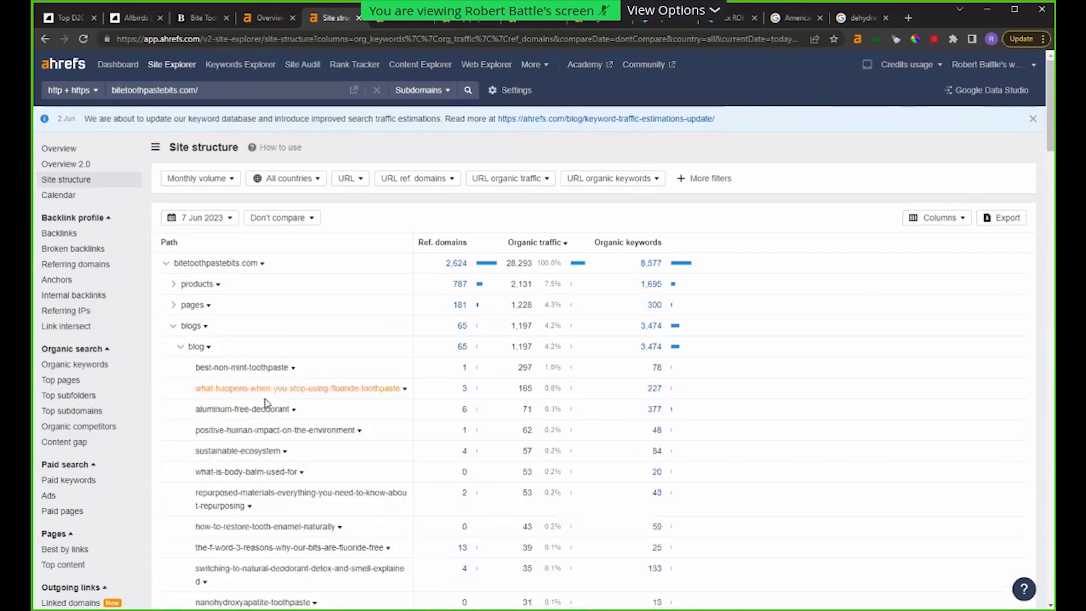
pyautogui.scroll(-2, 308, 466)
pyautogui.scroll(-20, 308, 466)
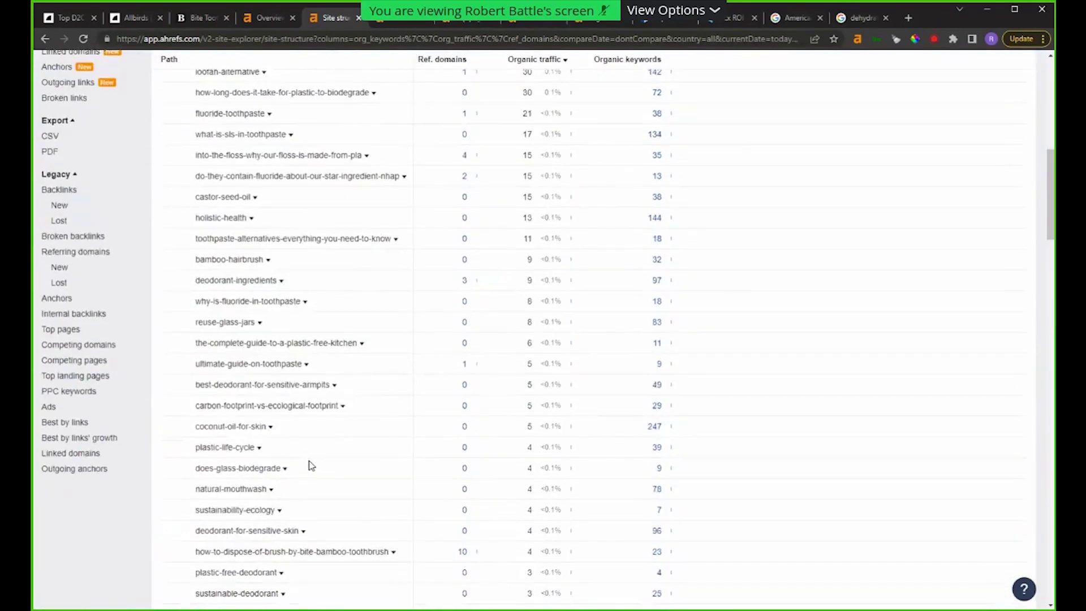
pyautogui.scroll(-4, 313, 465)
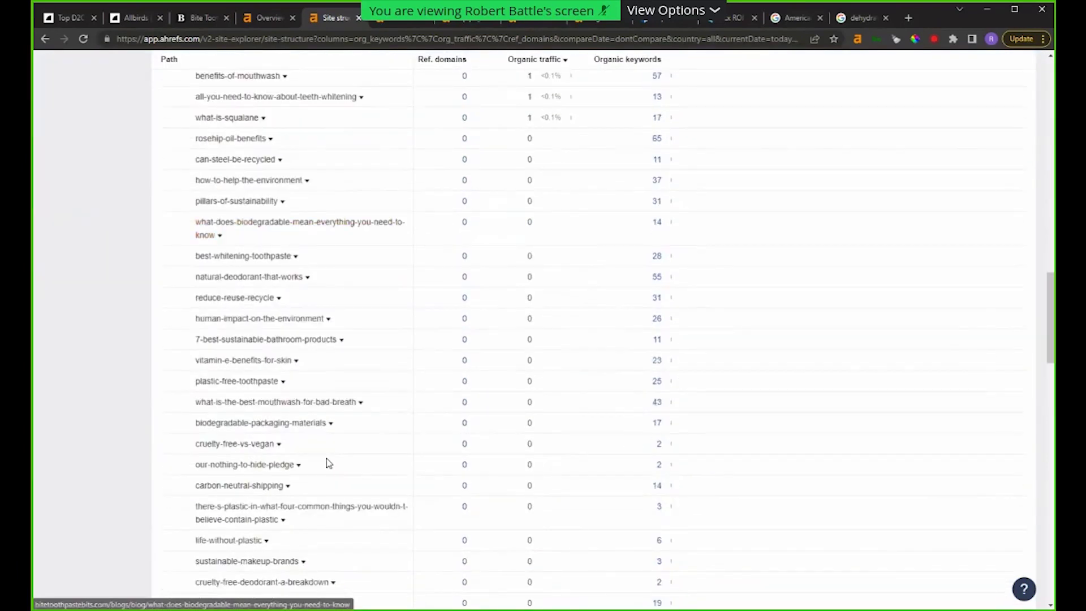
pyautogui.scroll(15, 327, 456)
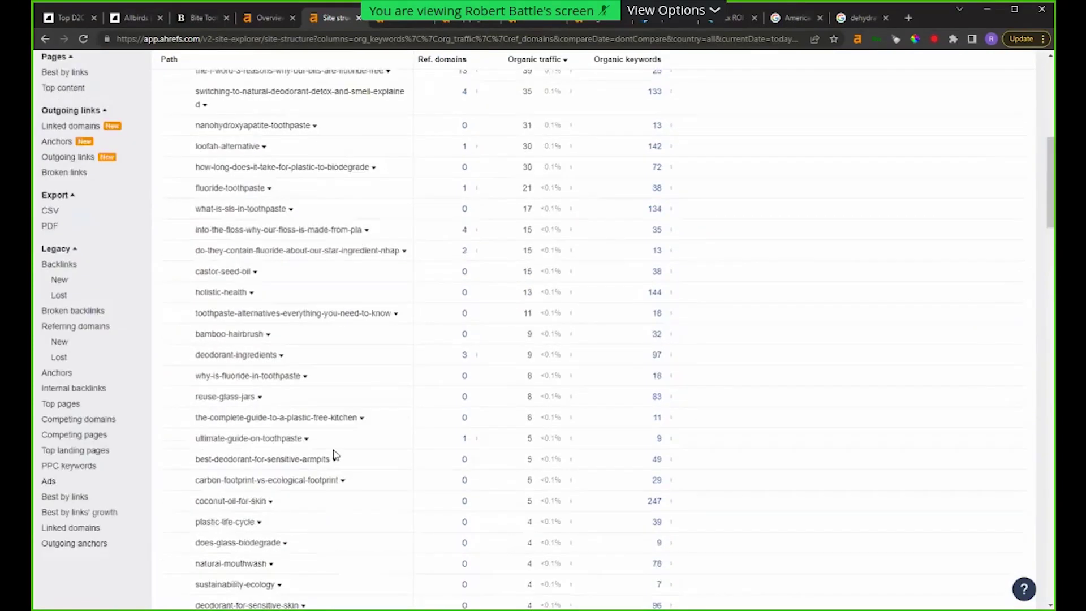
pyautogui.scroll(7, 333, 453)
pyautogui.scroll(-2, 544, 175)
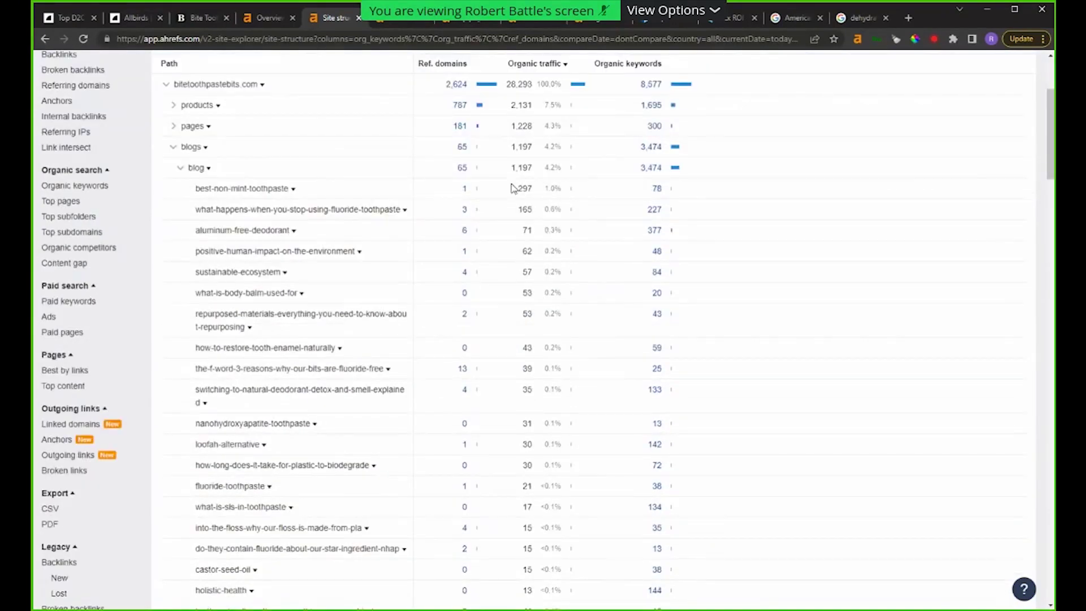
pyautogui.scroll(-10, 498, 362)
pyautogui.scroll(11, 504, 373)
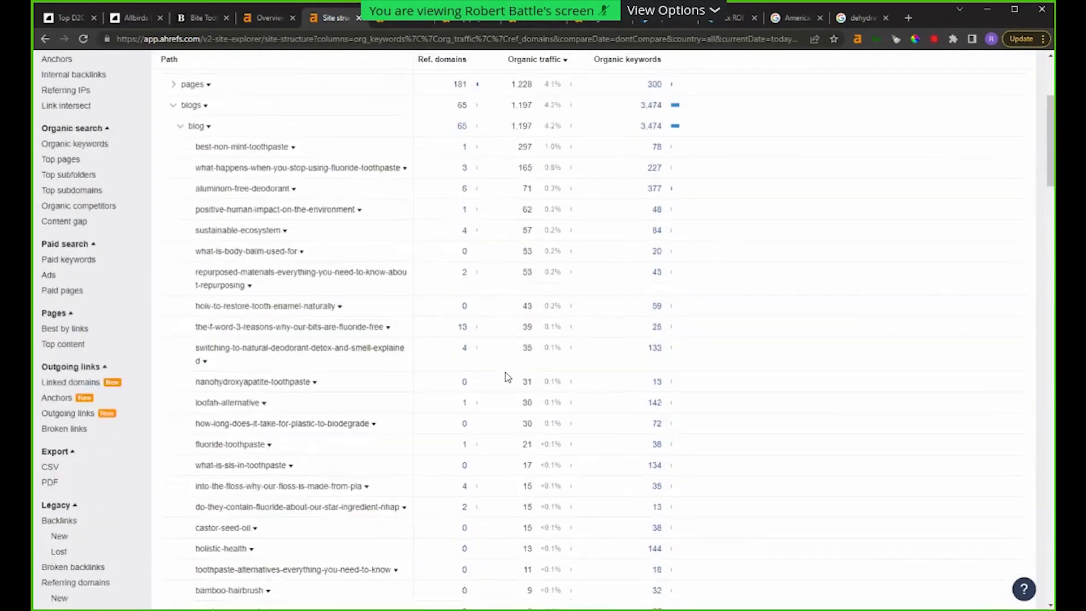
# Step: Examine referring domains, organic traffic and keywords for the product and blog paths in the bitetoothpastebits.com site structure
pyautogui.scroll(3, 464, 395)
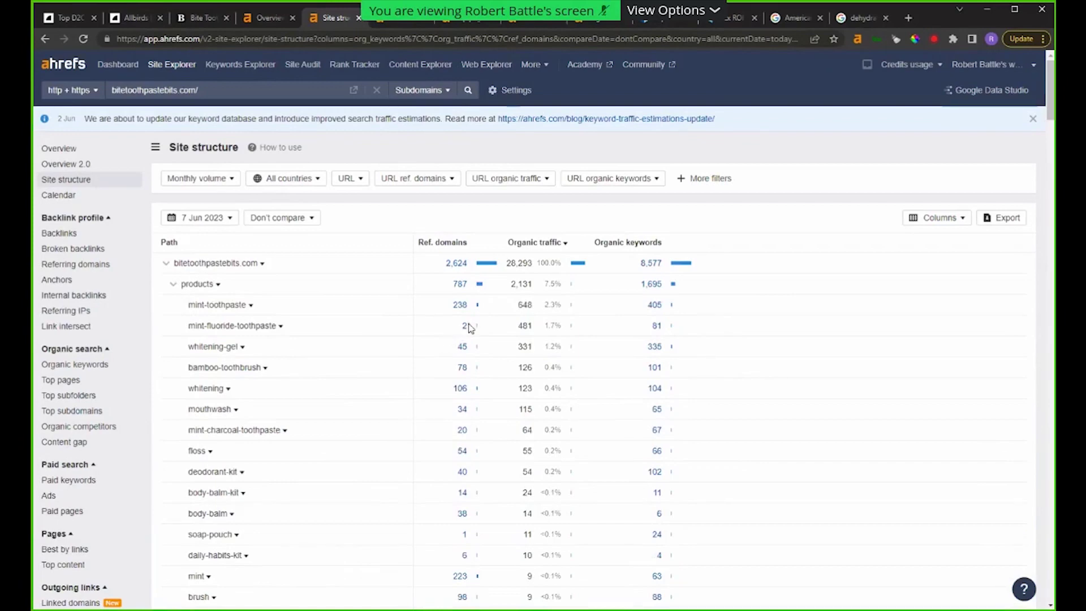
pyautogui.scroll(-15, 469, 325)
pyautogui.scroll(-20, 472, 326)
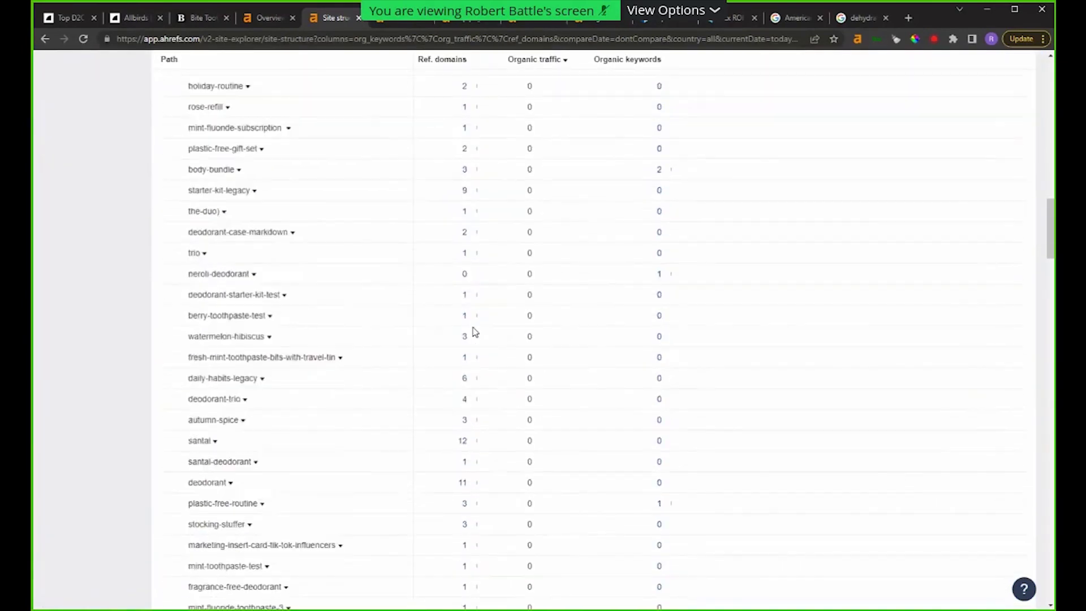
pyautogui.scroll(20, 474, 332)
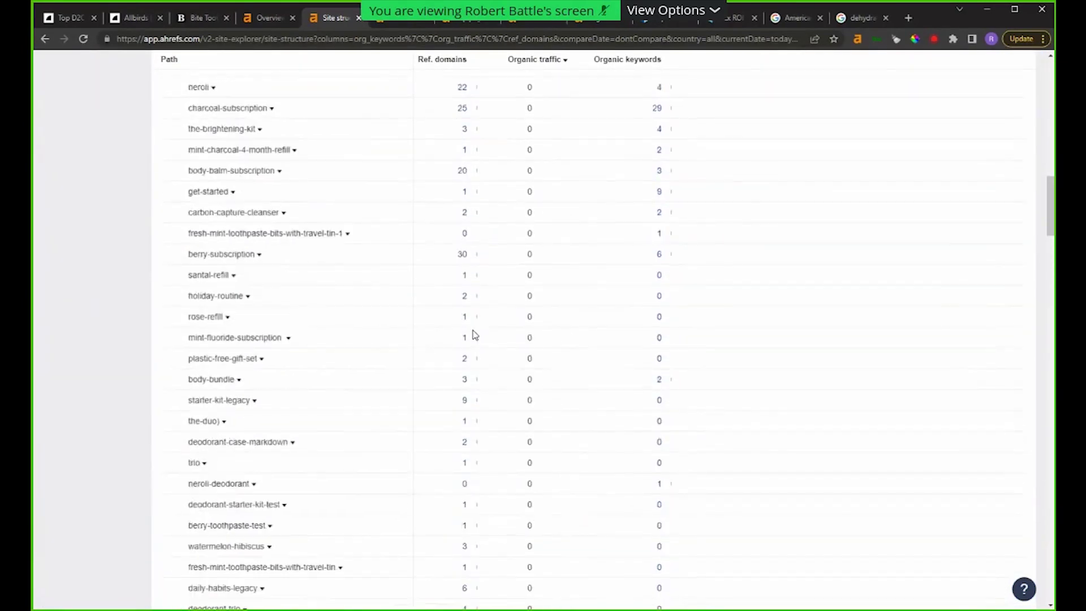
pyautogui.scroll(6, 473, 337)
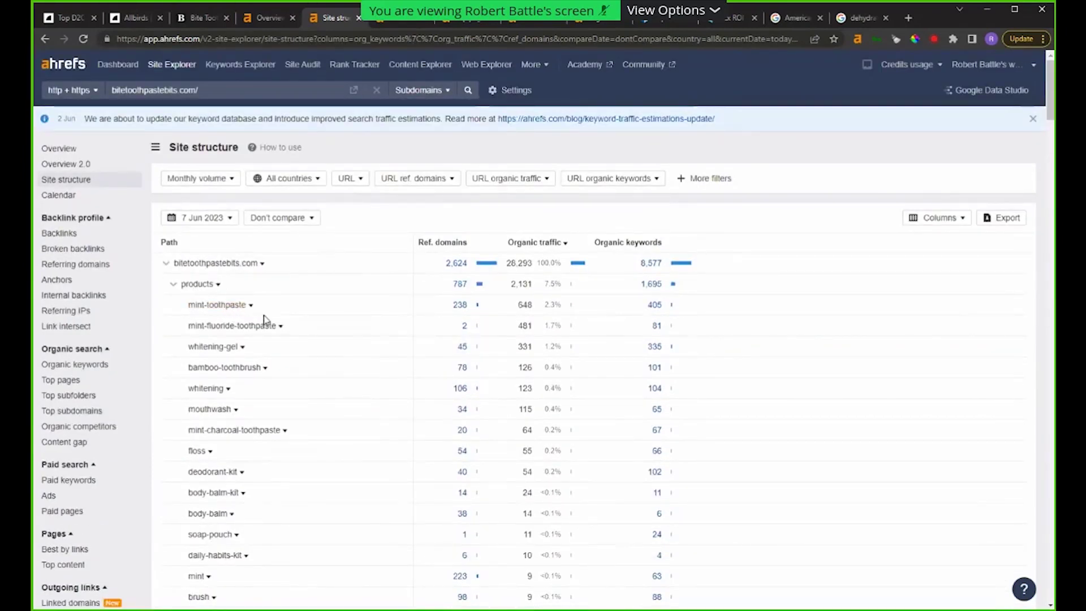
pyautogui.scroll(-3, 381, 320)
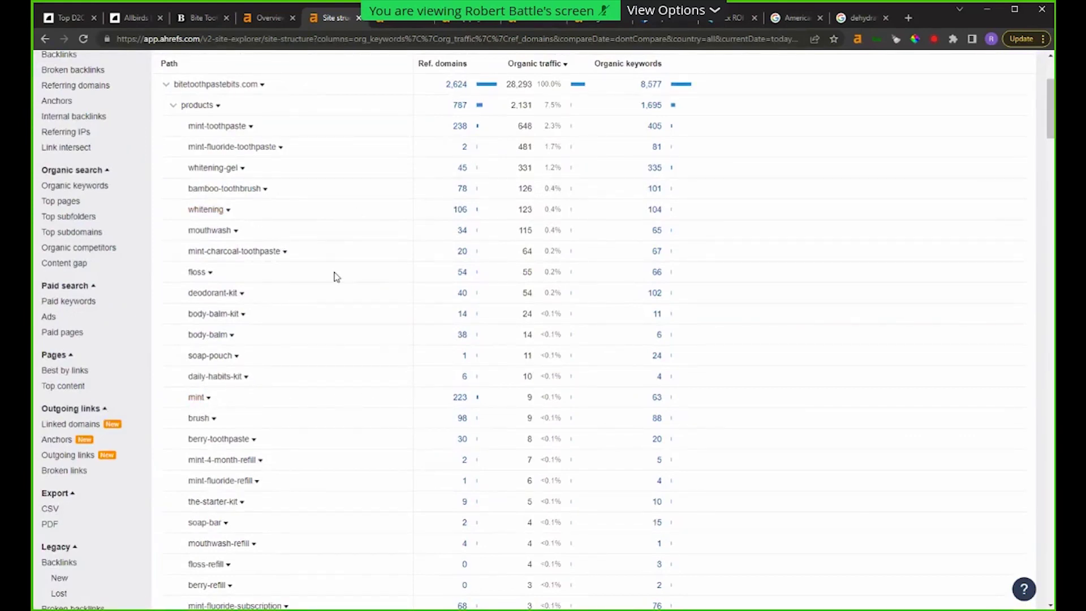
pyautogui.scroll(-8, 340, 280)
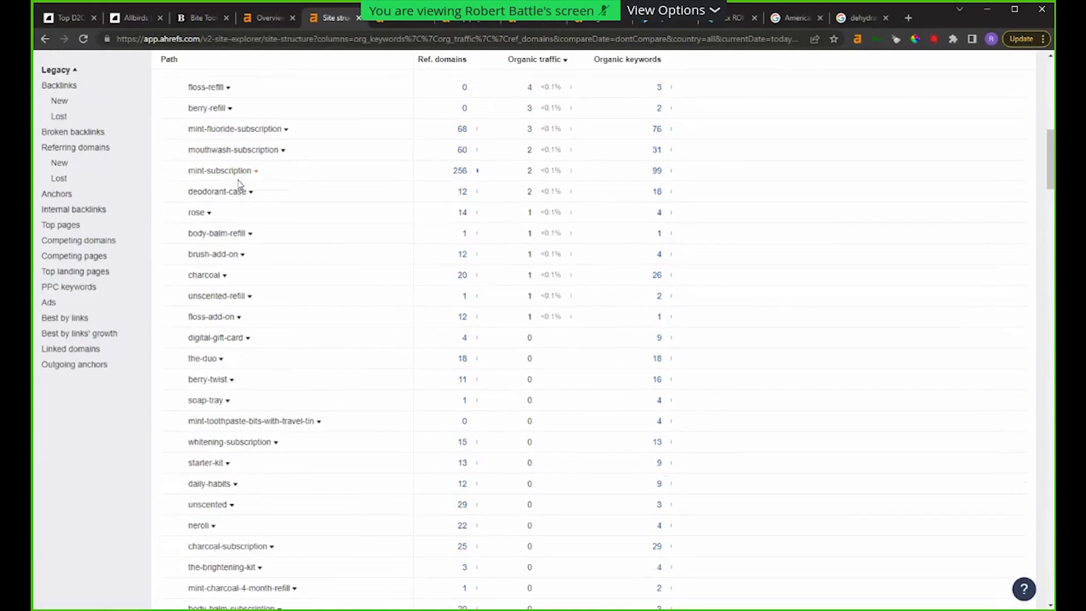
pyautogui.scroll(-20, 333, 324)
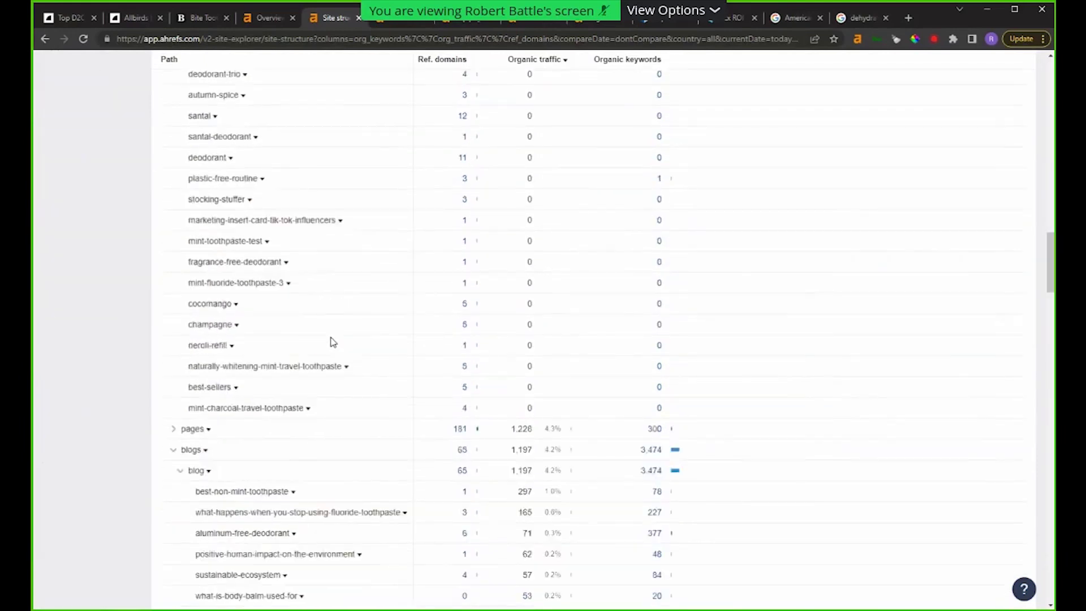
# Step: Expand the pages folder in the site structure and review its subpages
pyautogui.click(173, 150)
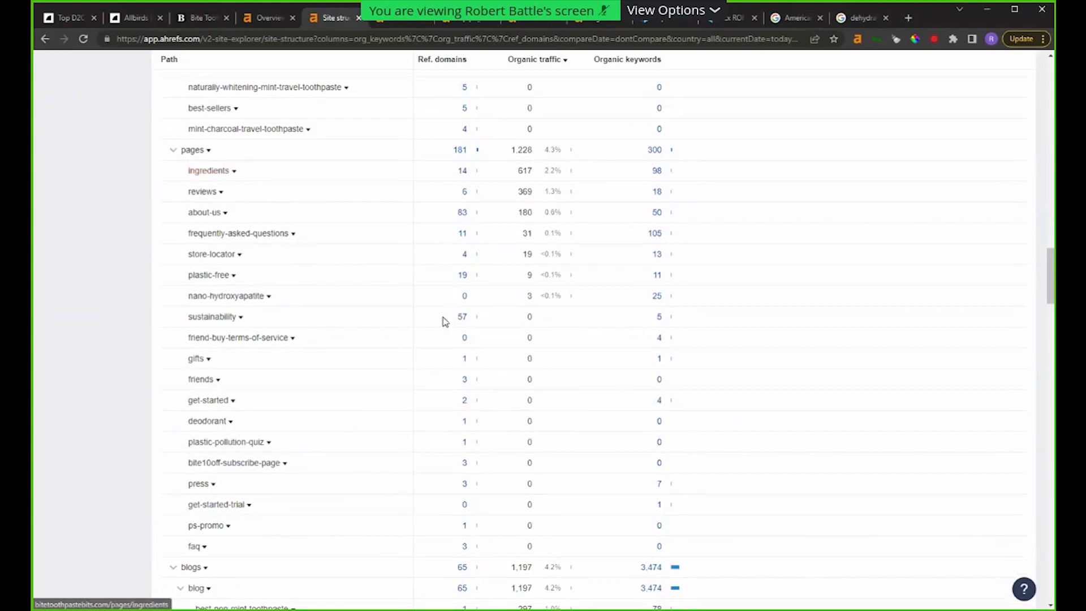
pyautogui.scroll(-3, 396, 385)
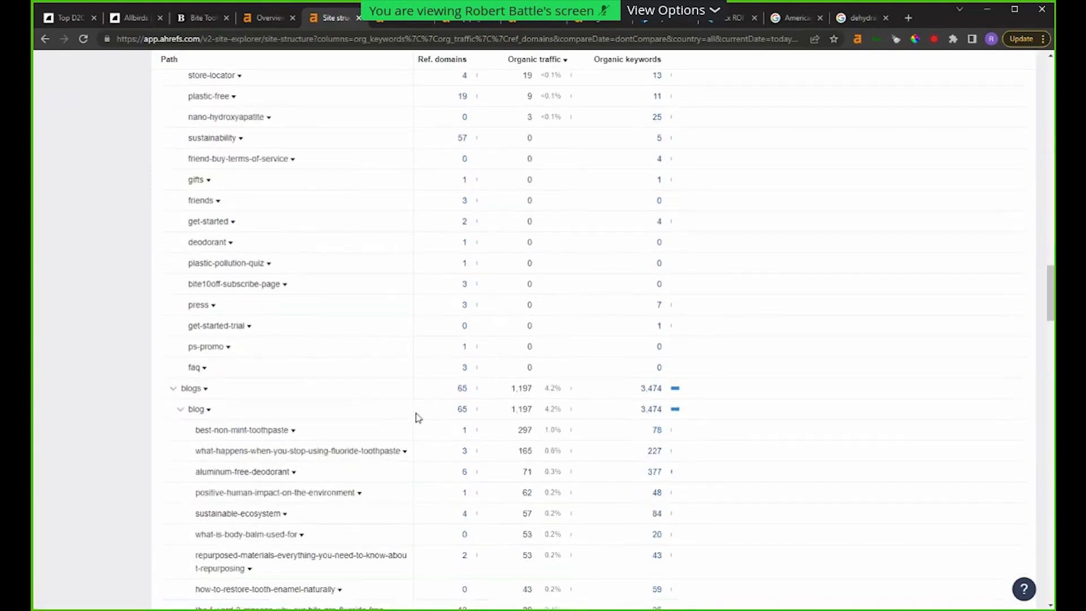
pyautogui.scroll(2, 247, 366)
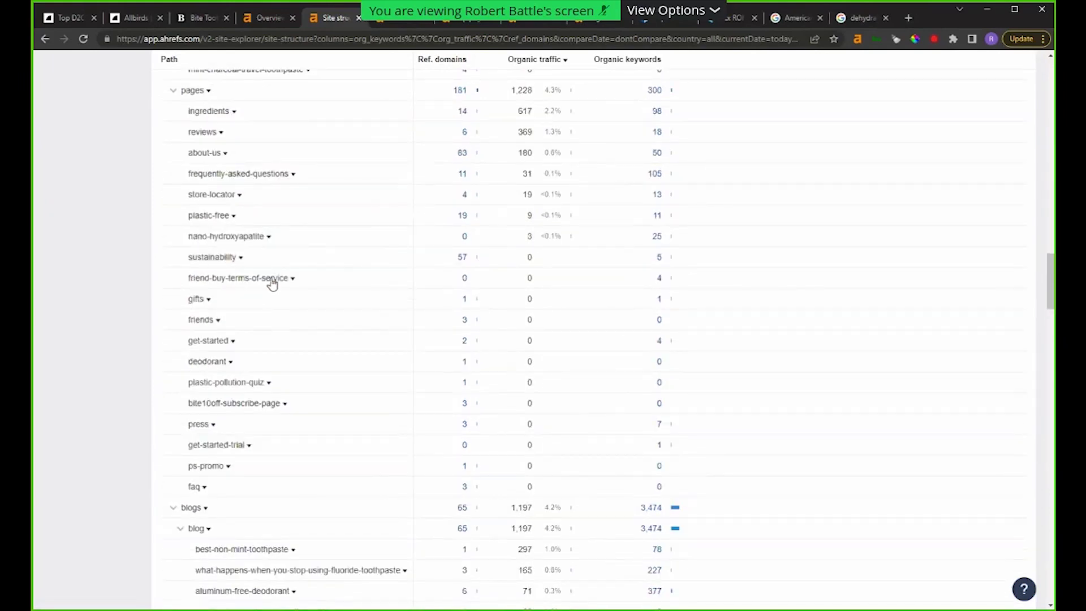
pyautogui.scroll(7, 271, 281)
pyautogui.scroll(15, 280, 294)
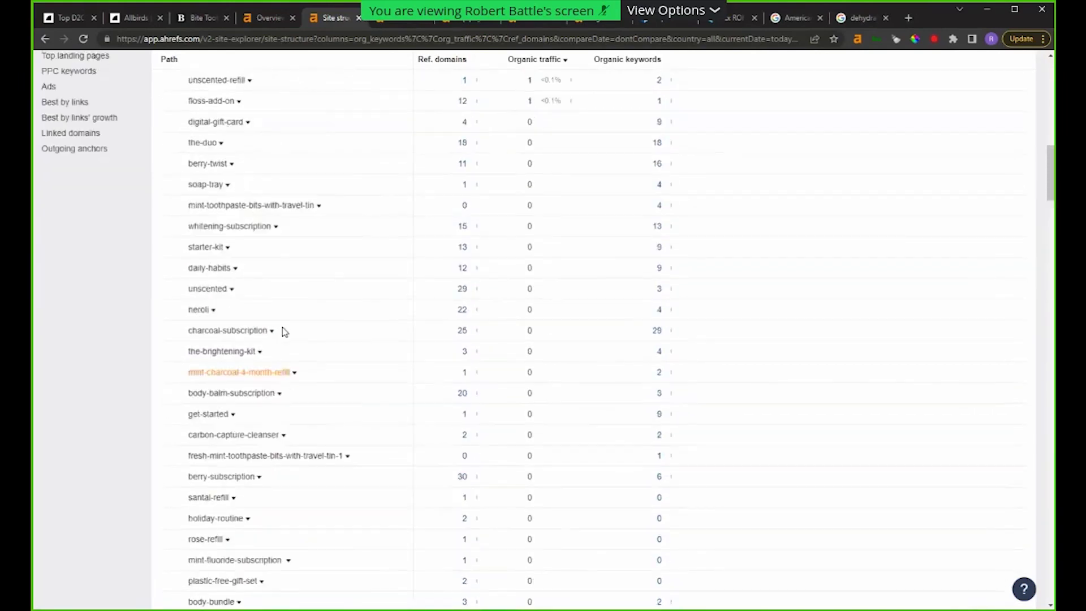
pyautogui.scroll(7, 289, 328)
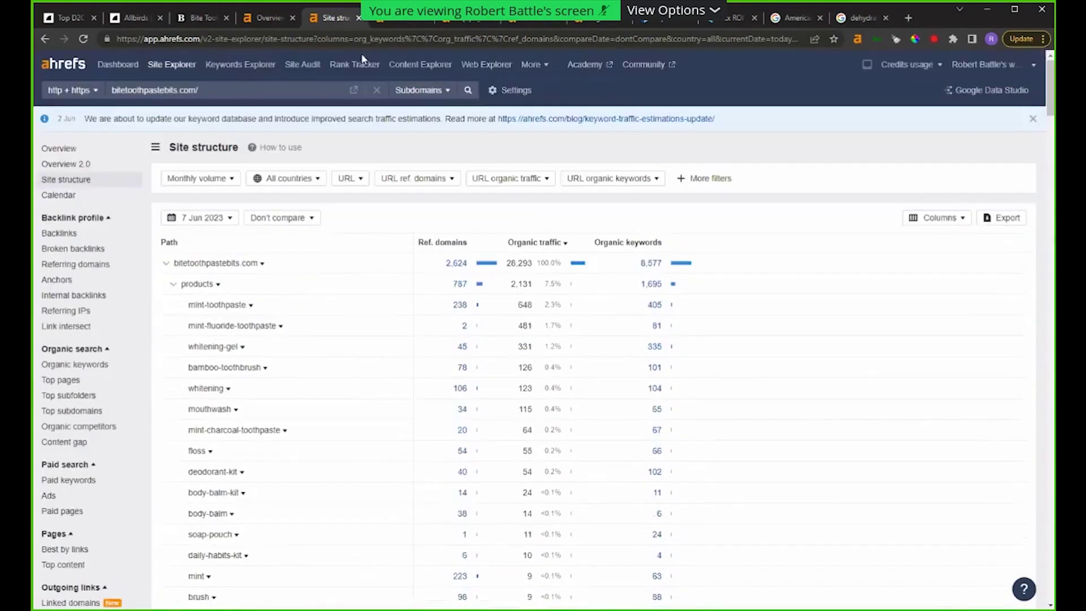
# Step: Open the Top pages report for bitetoothpastebits.com and chart a comparison of its pages by organic keywords
pyautogui.click(397, 20)
pyautogui.scroll(2, 347, 139)
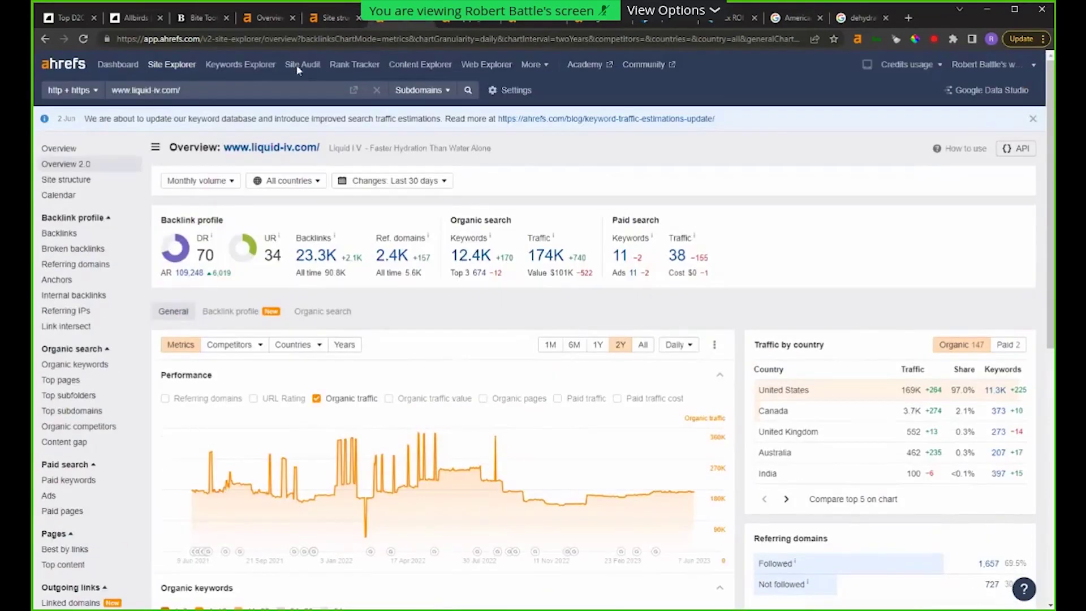
pyautogui.click(269, 19)
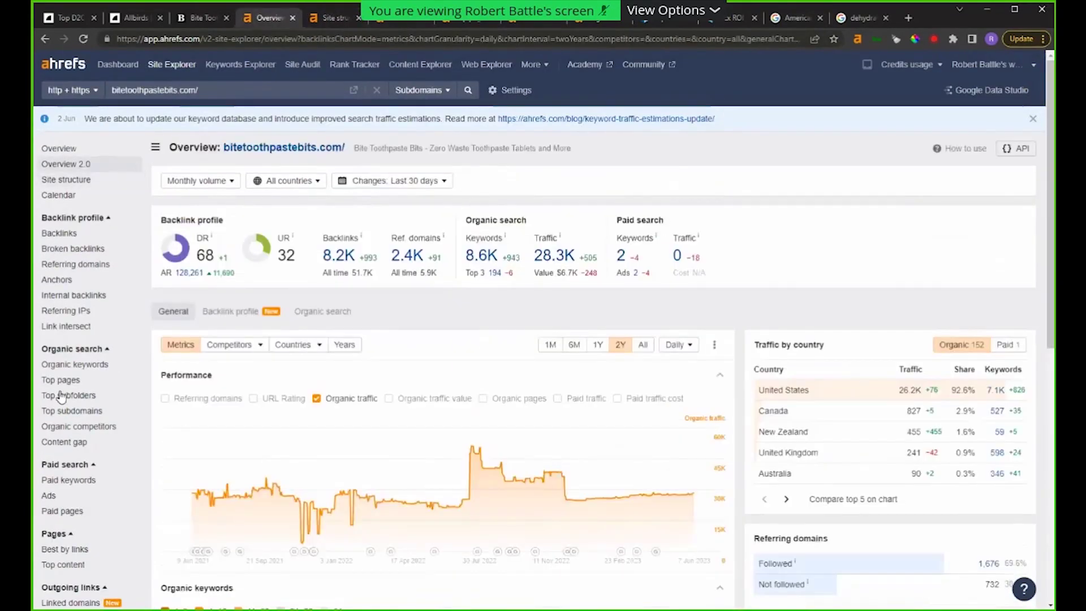
pyautogui.click(60, 385)
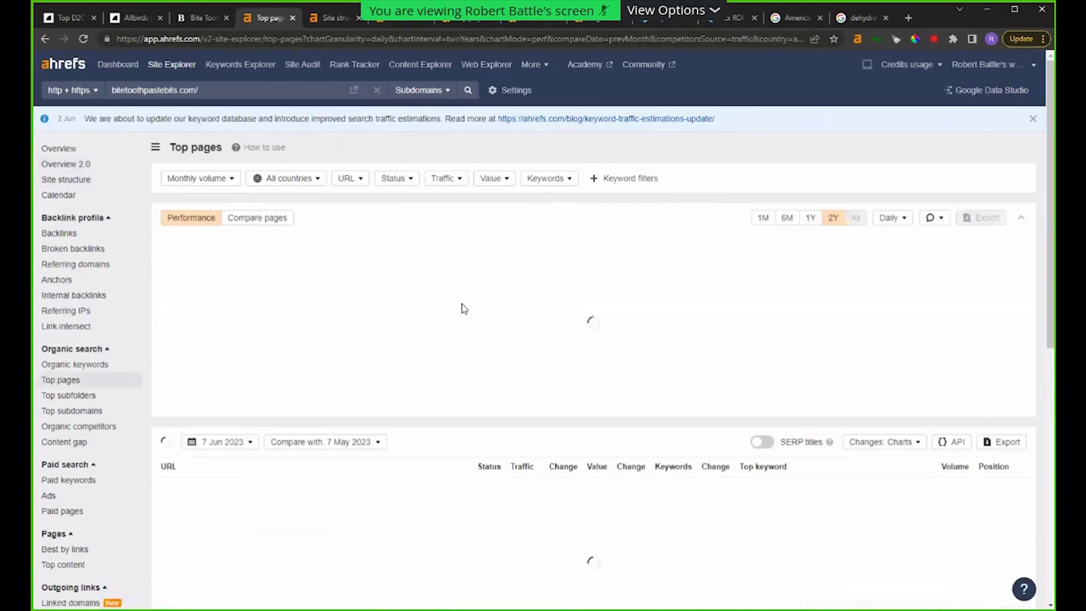
pyautogui.click(277, 221)
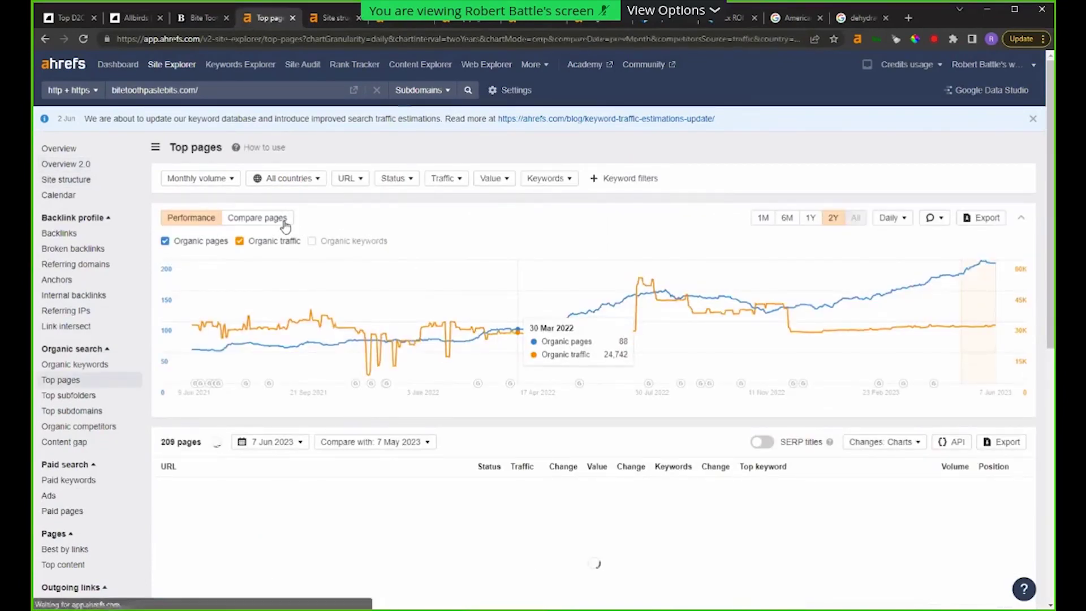
pyautogui.click(401, 223)
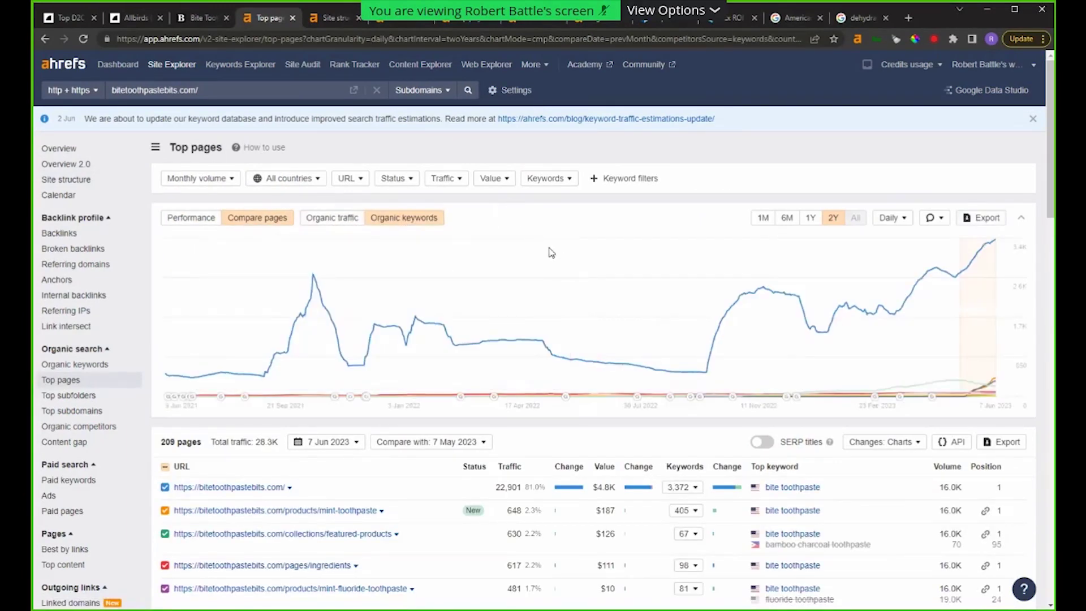
# Step: Sort the top pages by traffic and examine the organic keywords trend of each page in the comparison chart
pyautogui.scroll(-4, 396, 271)
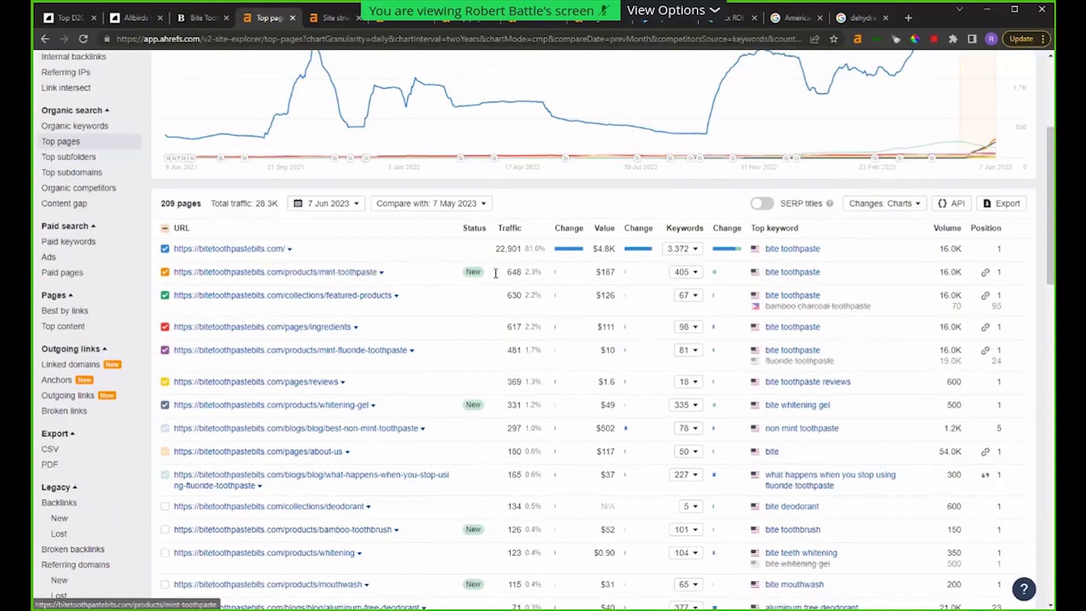
pyautogui.moveTo(517, 234)
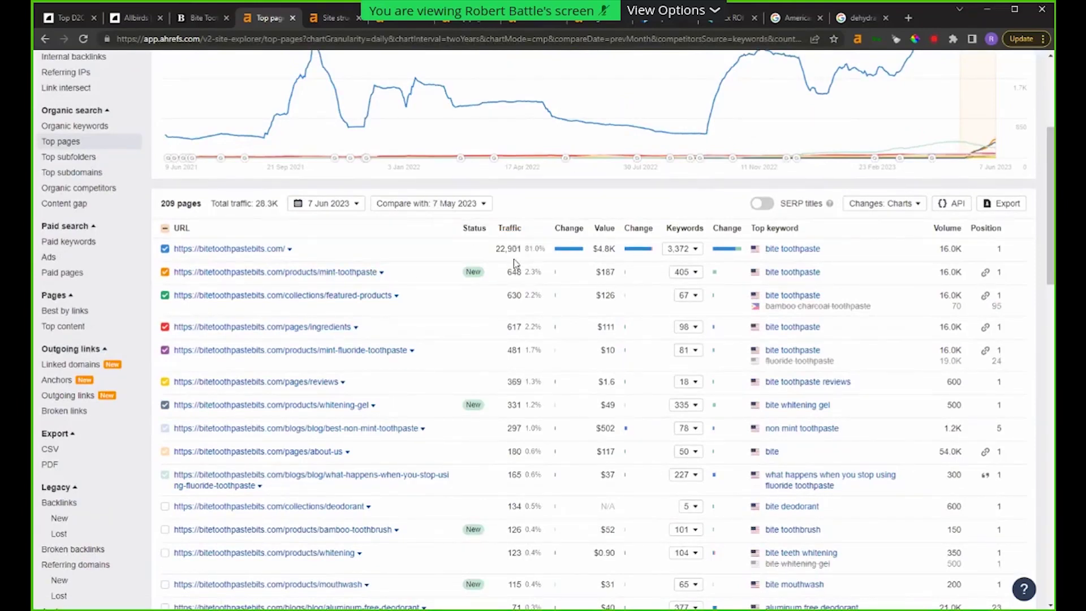
pyautogui.click(520, 228)
pyautogui.scroll(3, 971, 237)
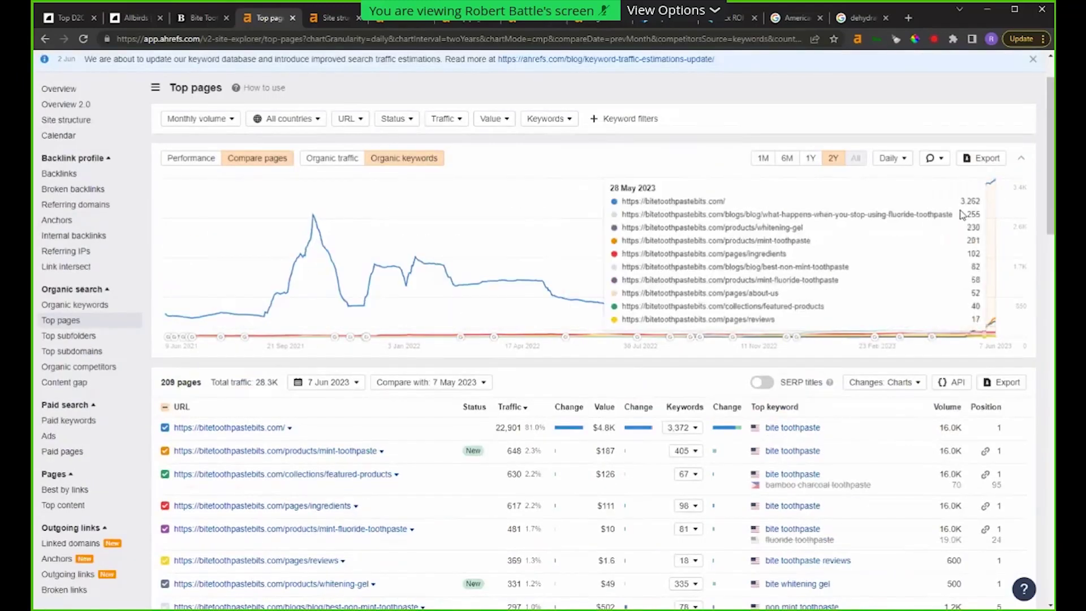
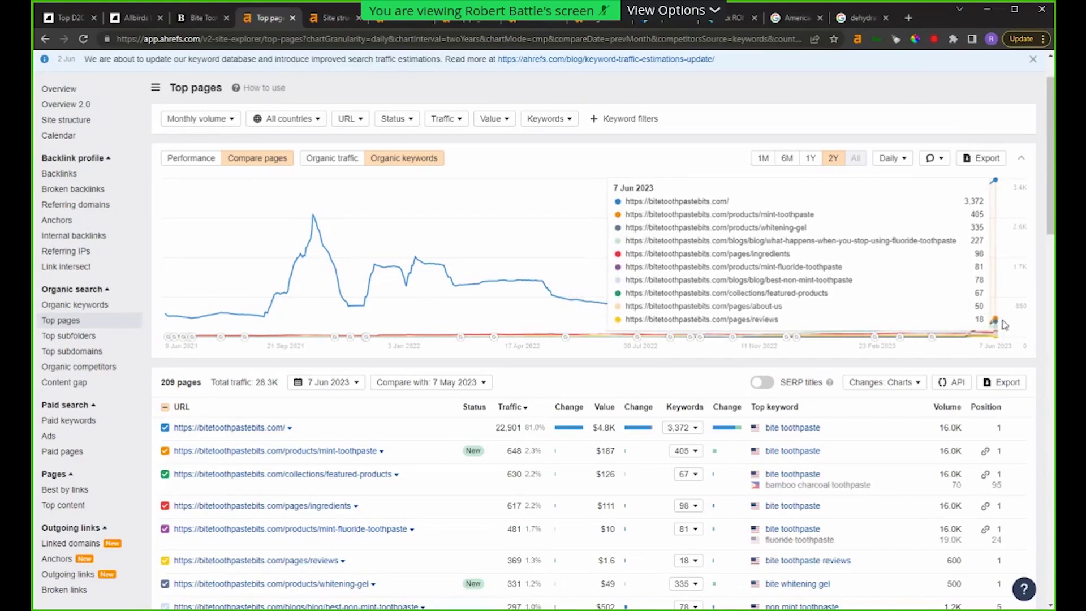
# Step: Exclude the homepage from the organic keywords comparison chart
pyautogui.click(164, 428)
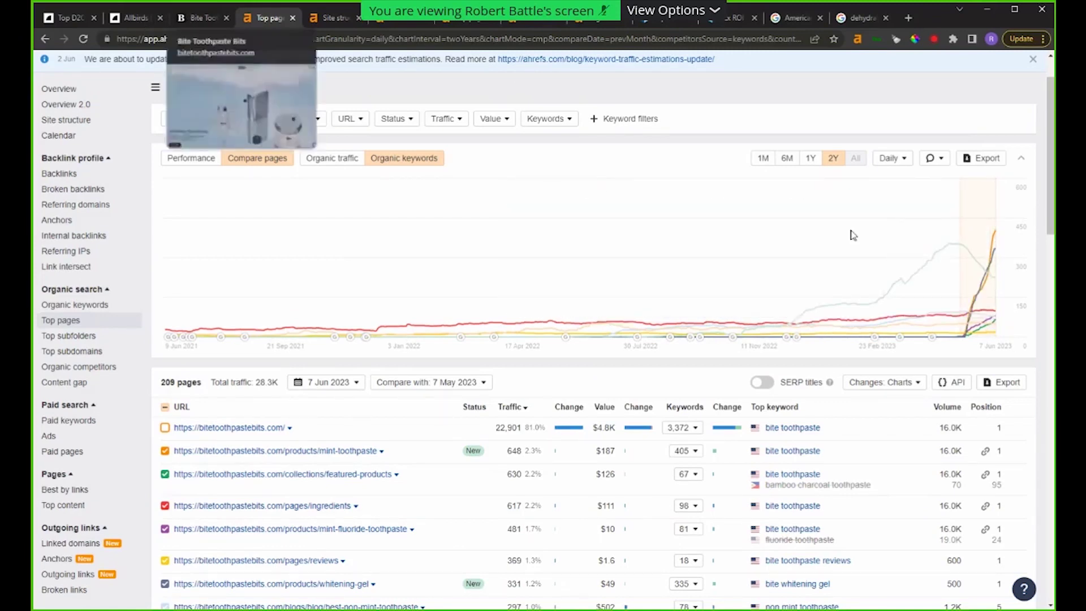
pyautogui.click(165, 427)
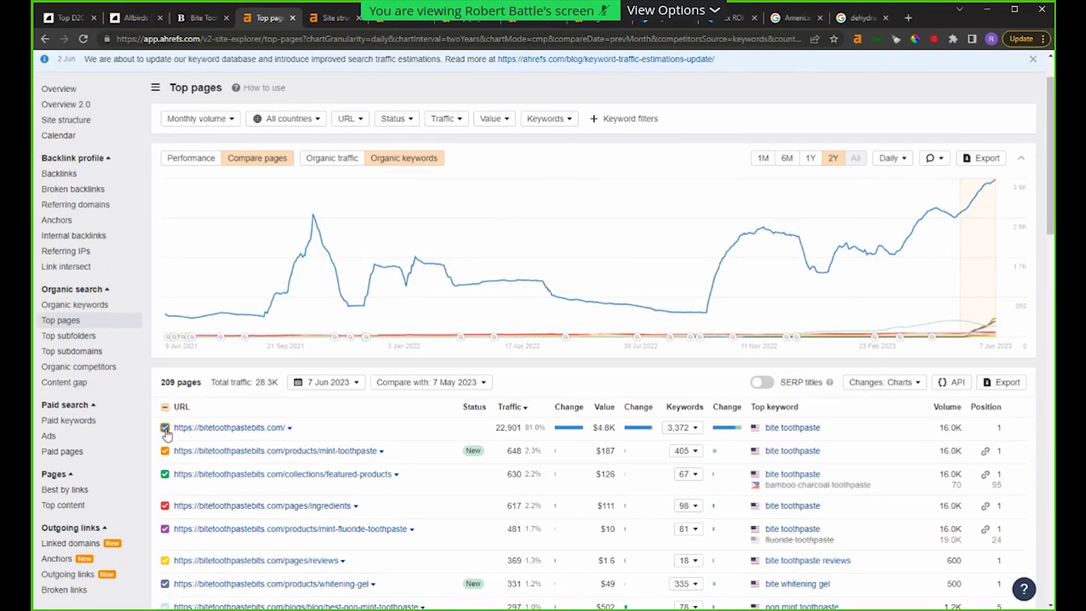
pyautogui.click(165, 428)
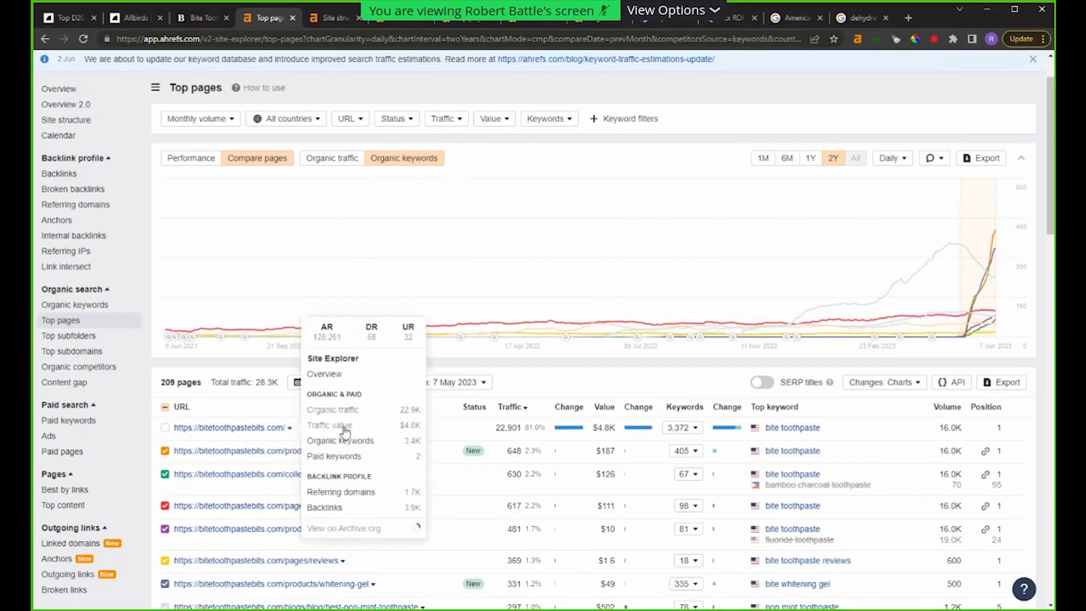
# Step: Open the organic keywords reports of the homepage and the mint-toothpaste product page in separate new tabs
pyautogui.rightClick(340, 442)
pyautogui.click(592, 373)
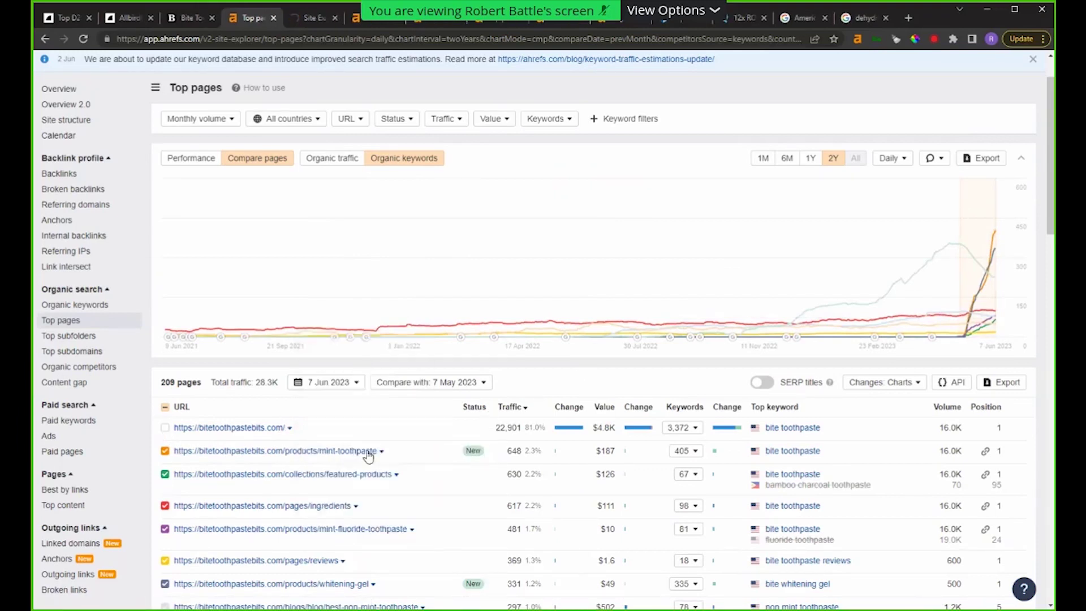
pyautogui.click(381, 451)
pyautogui.rightClick(426, 463)
pyautogui.click(451, 474)
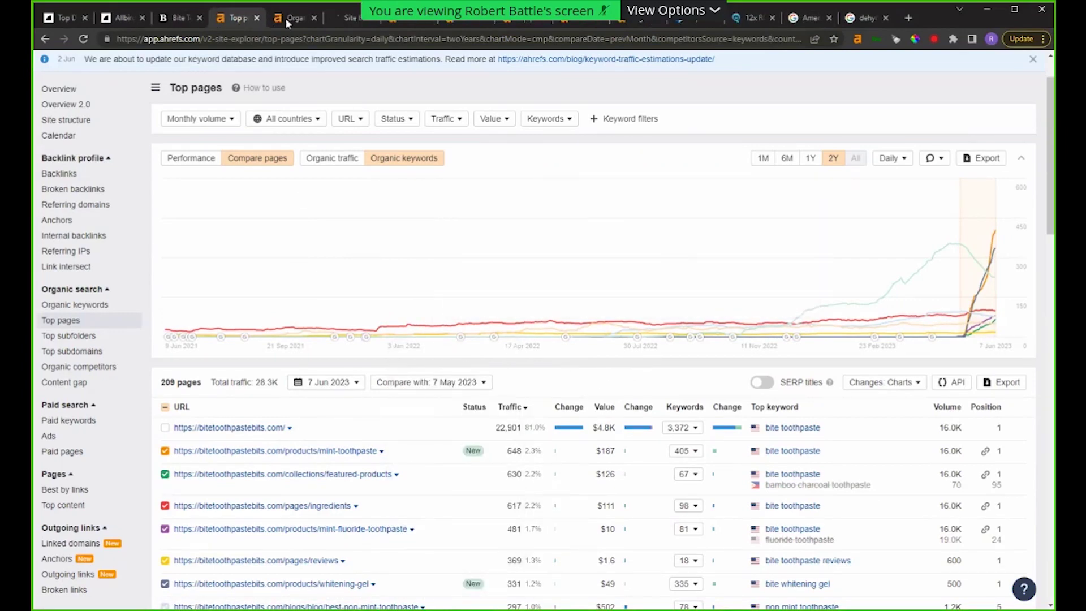
# Step: Filter the homepage's organic keywords report to keywords with New and Improved positions
pyautogui.hotkey('ctrl', 'Tab')
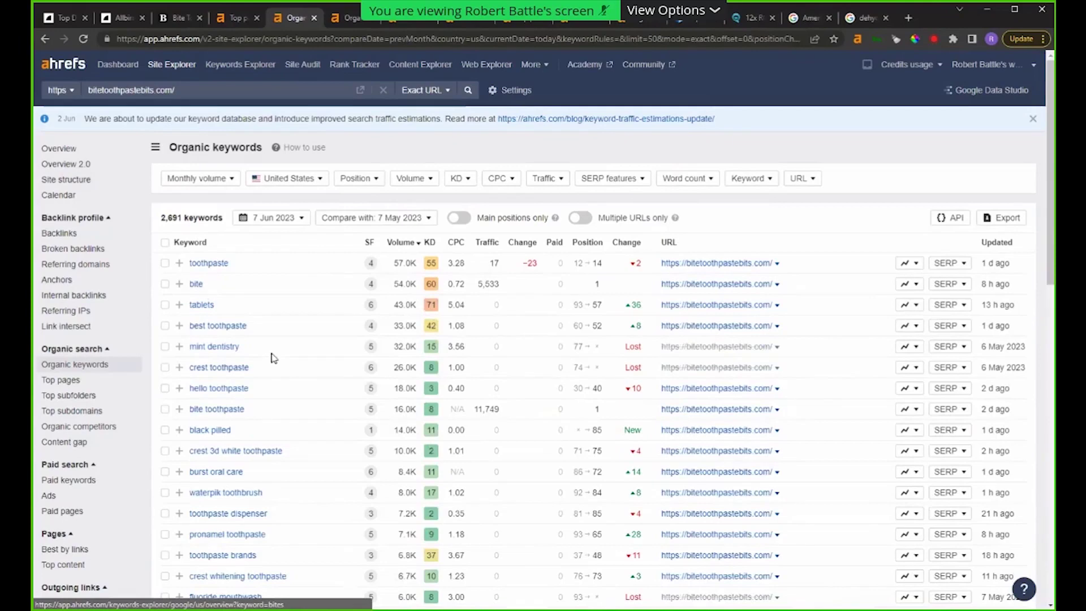
pyautogui.scroll(-2, 228, 274)
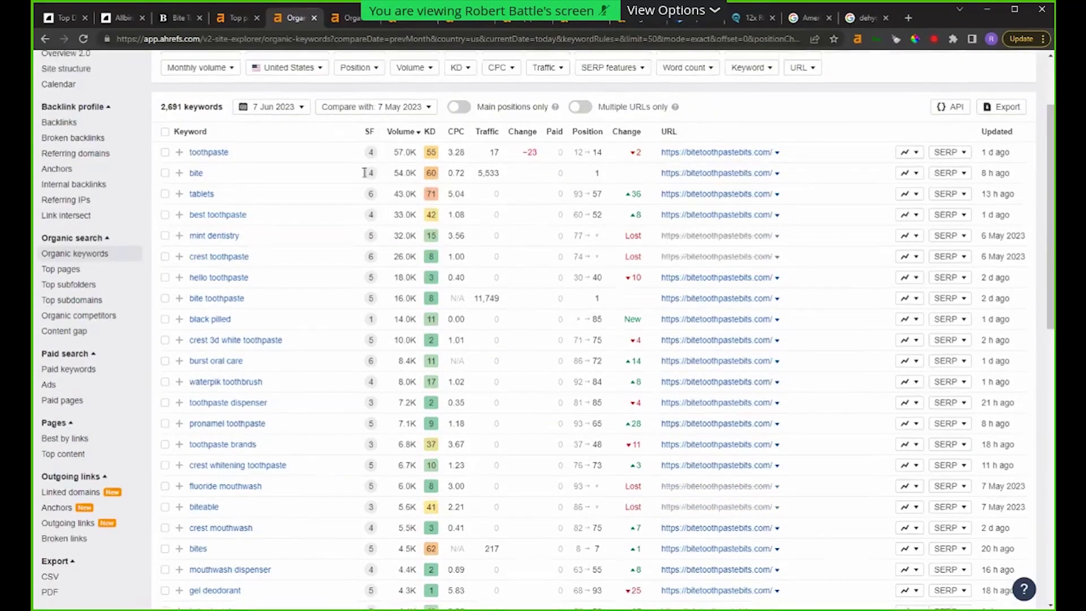
pyautogui.scroll(2, 362, 187)
pyautogui.click(359, 178)
pyautogui.click(370, 269)
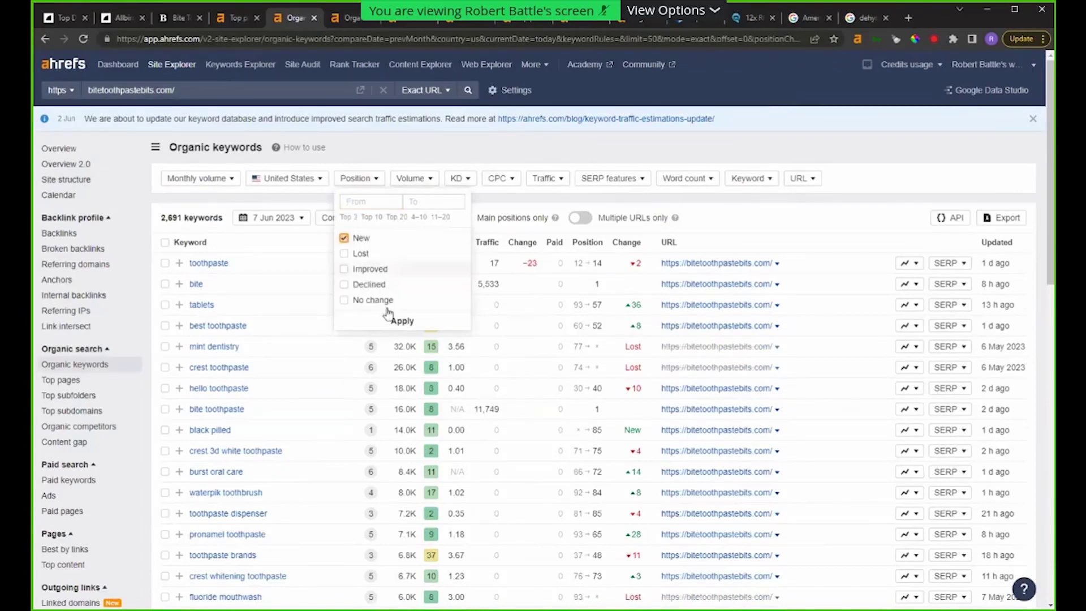
pyautogui.click(393, 321)
pyautogui.click(190, 210)
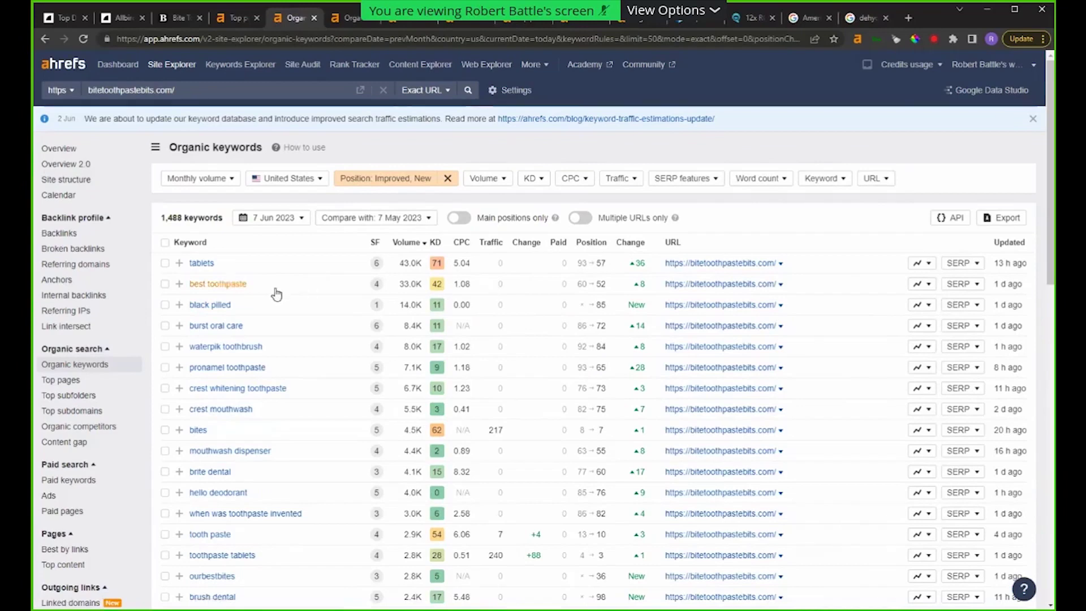
# Step: View the two-year position history of the keyword "best toothpaste" and close the chart
pyautogui.click(919, 287)
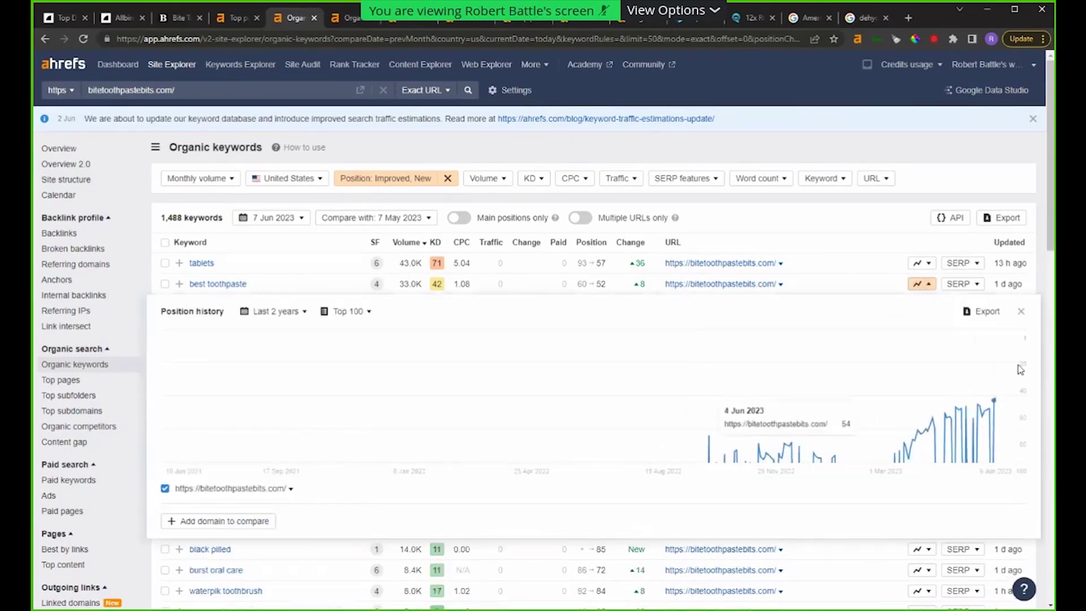
pyautogui.press('Escape')
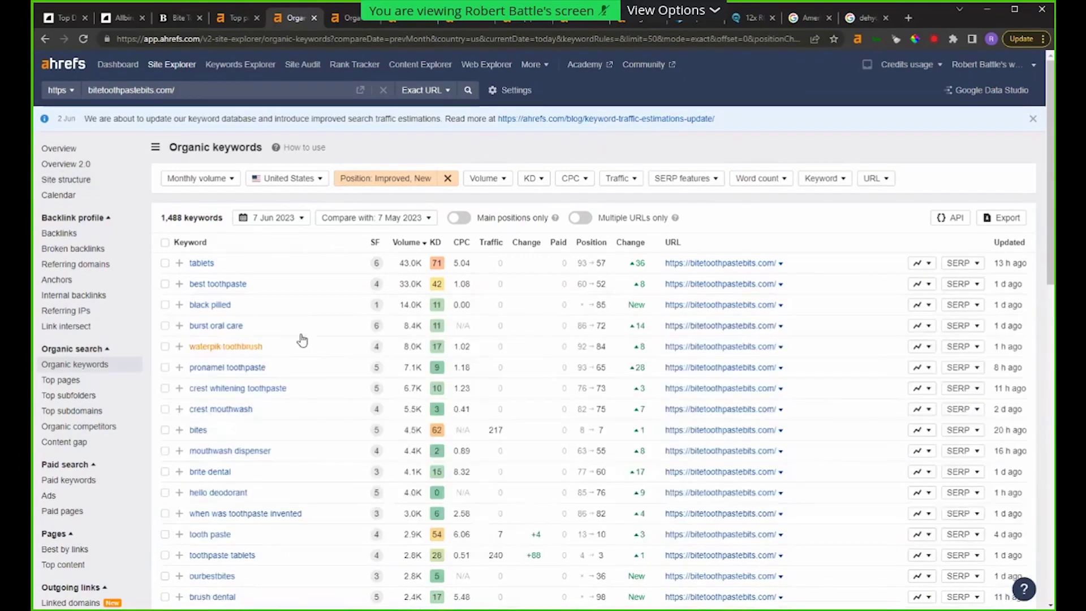
pyautogui.scroll(-1, 453, 281)
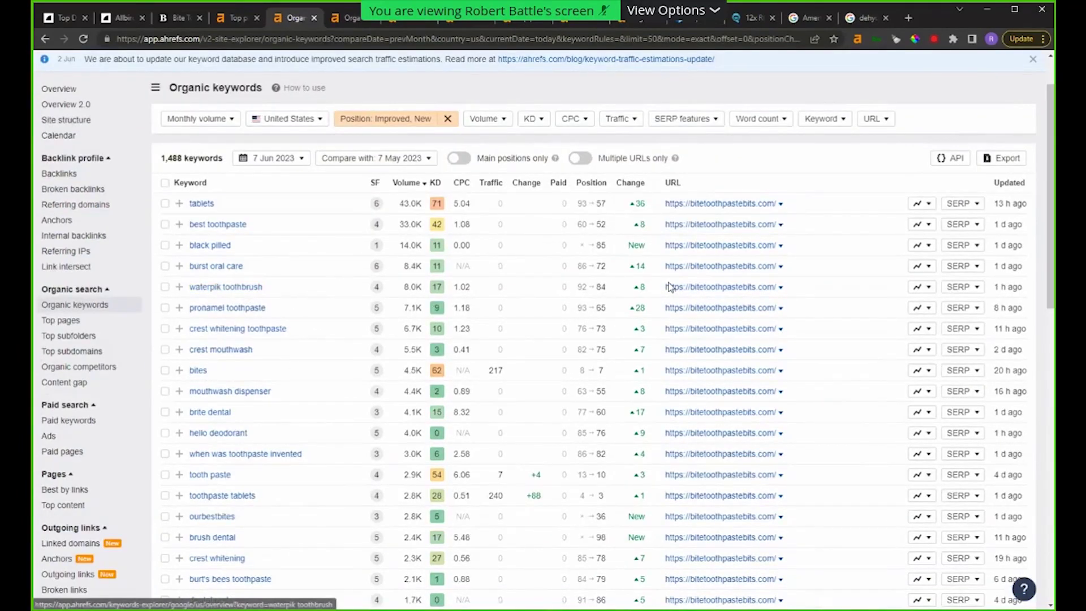
# Step: Open the ranking page for the keyword "waterpik toothbrush" in a new tab and switch to it
pyautogui.rightClick(709, 293)
pyautogui.click(751, 297)
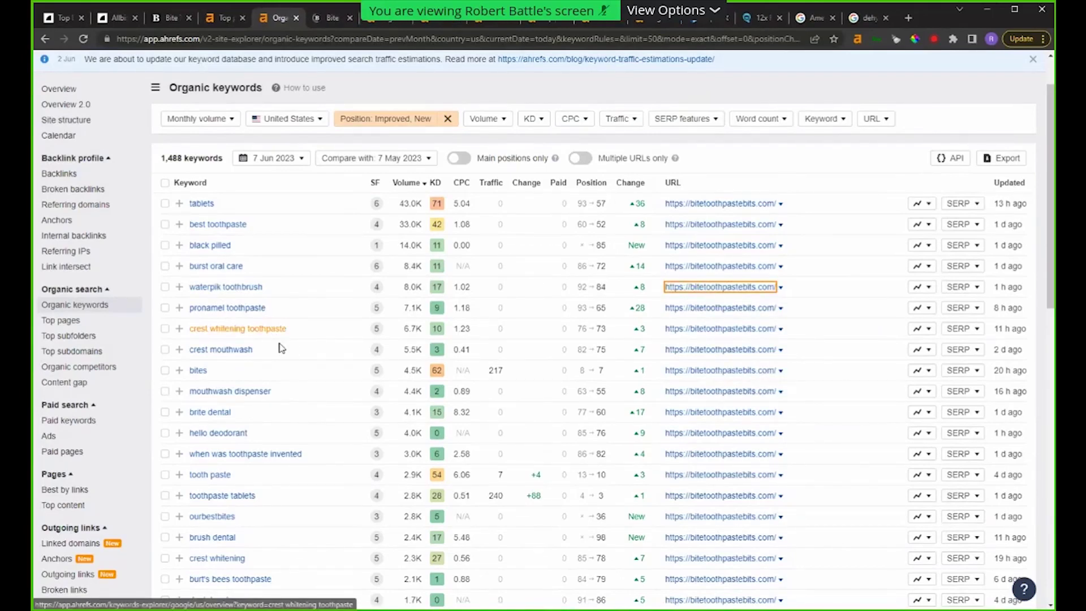
pyautogui.scroll(-4, 281, 347)
pyautogui.hotkey('ctrl', 'Tab')
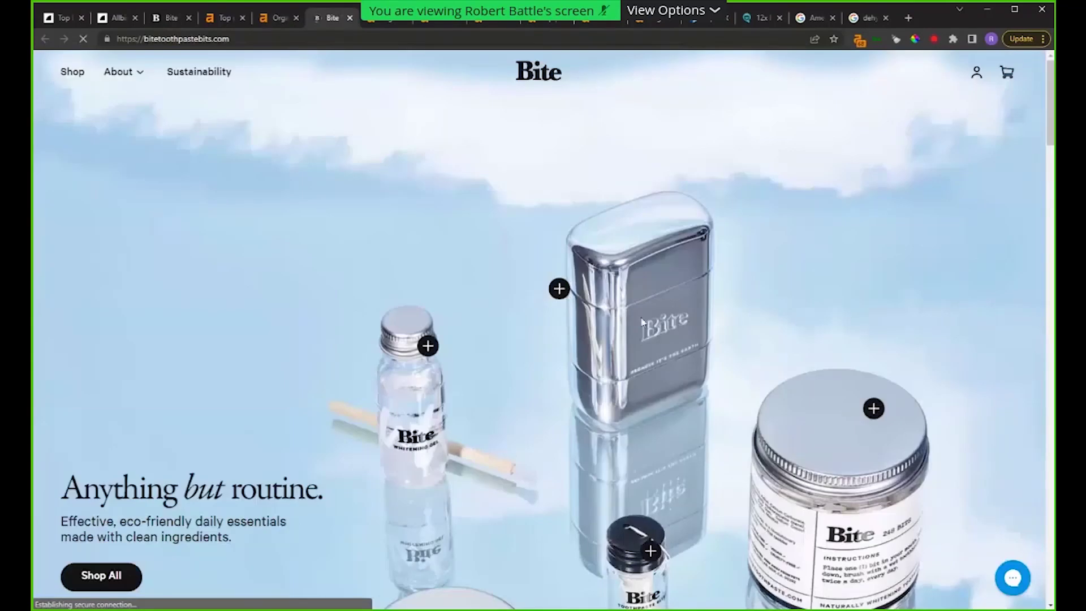
# Step: Review the Bite homepage's word count and heading structure in the Ahrefs toolbar's Content report
pyautogui.scroll(-10, 652, 320)
pyautogui.scroll(5, 652, 320)
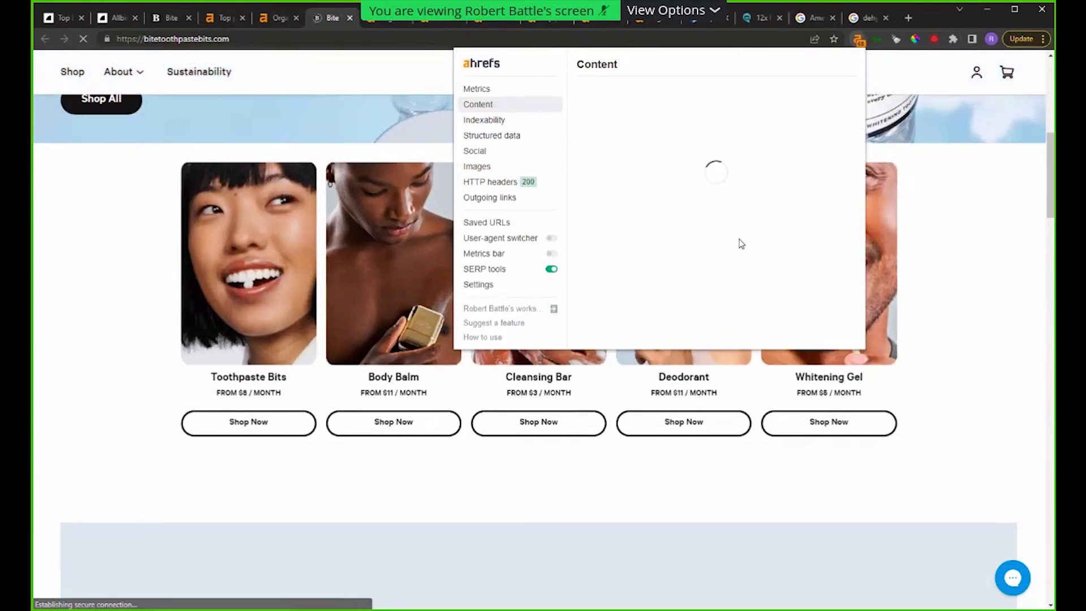
pyautogui.scroll(-5, 716, 254)
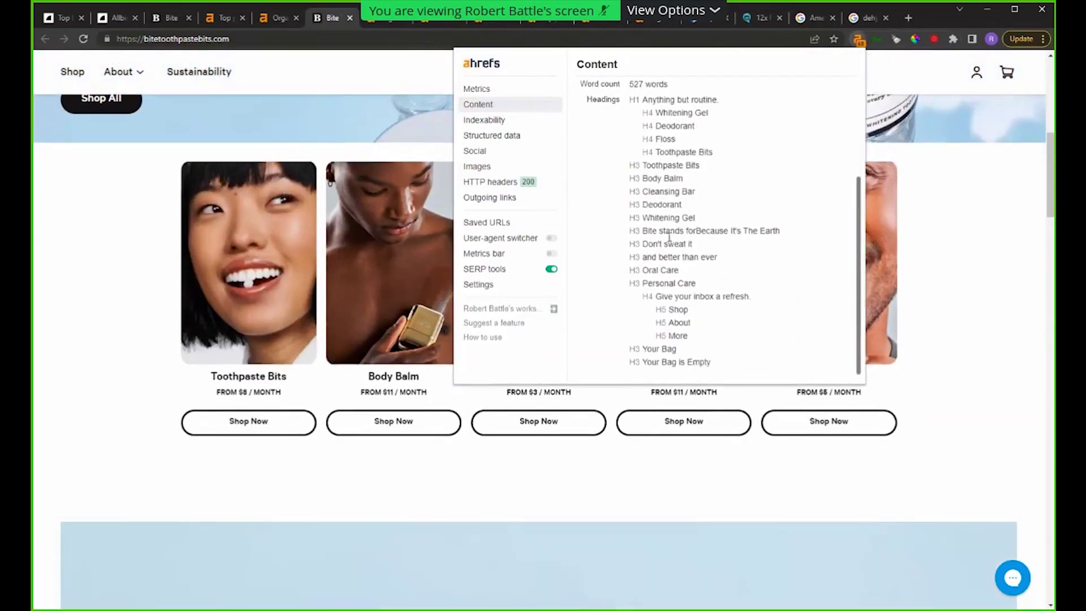
pyautogui.moveTo(634, 190)
pyautogui.mouseDown()
pyautogui.moveTo(619, 100)
pyautogui.moveTo(631, 179)
pyautogui.mouseUp()
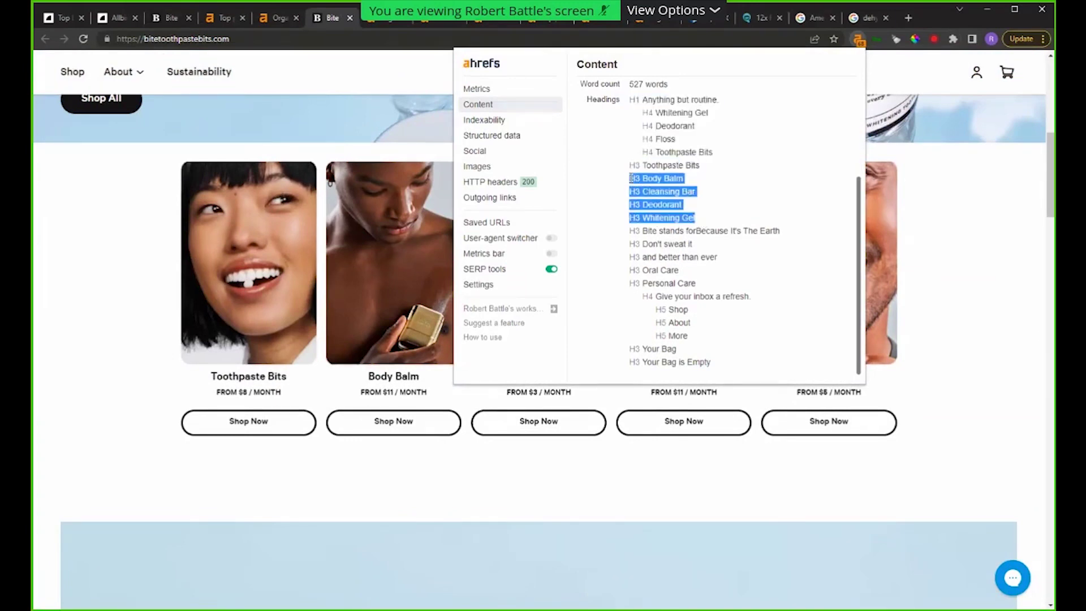
pyautogui.click(691, 220)
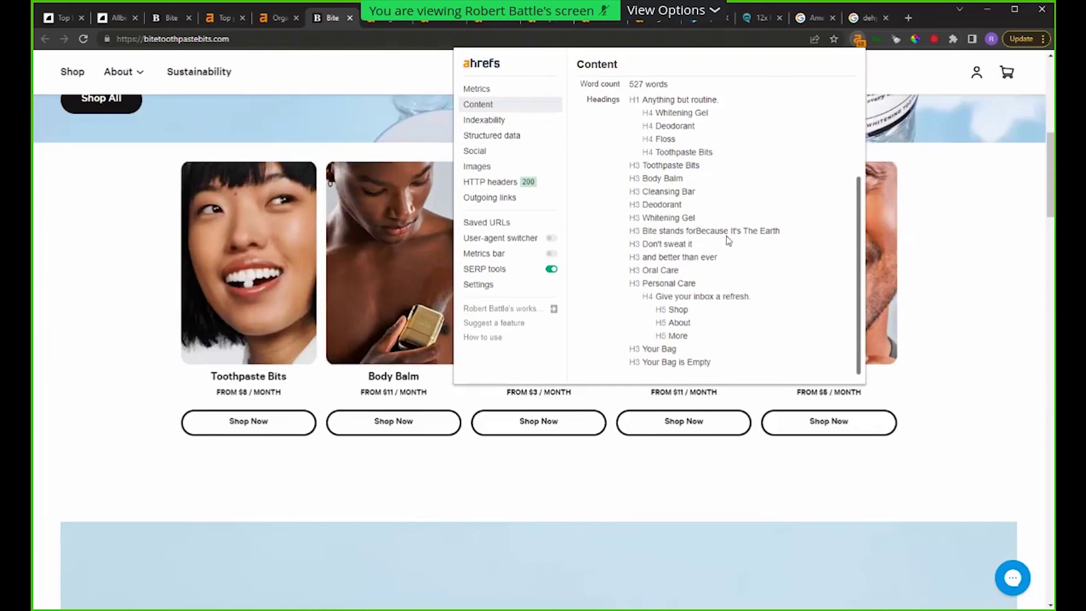
# Step: Check the homepage's meta title and description in the Content report, and return to the top of the page
pyautogui.click(958, 364)
pyautogui.scroll(-12, 958, 340)
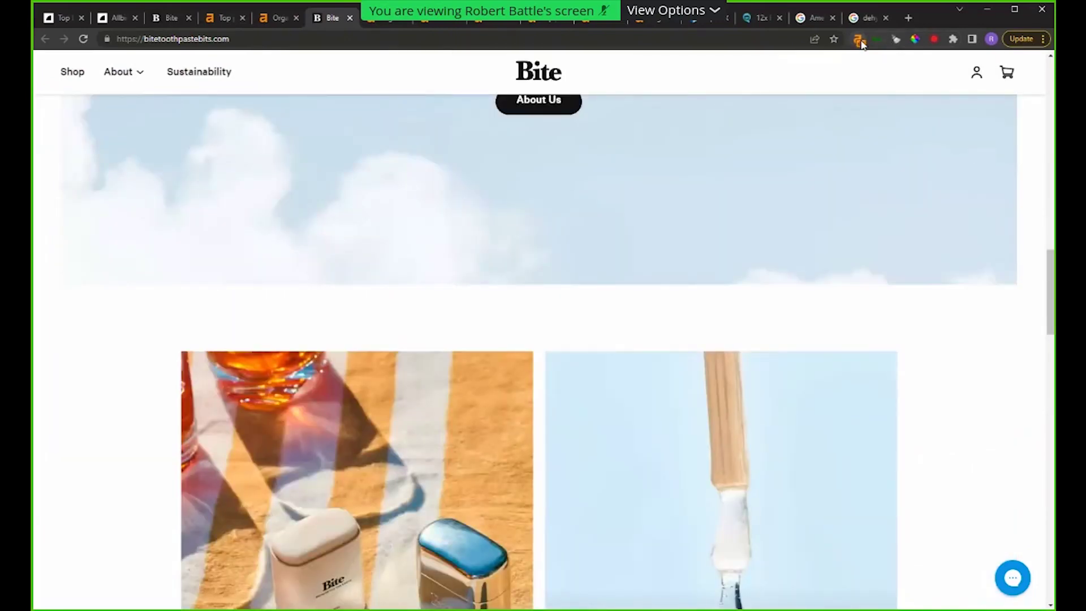
pyautogui.hotkey('alt', 'shift', 'a')
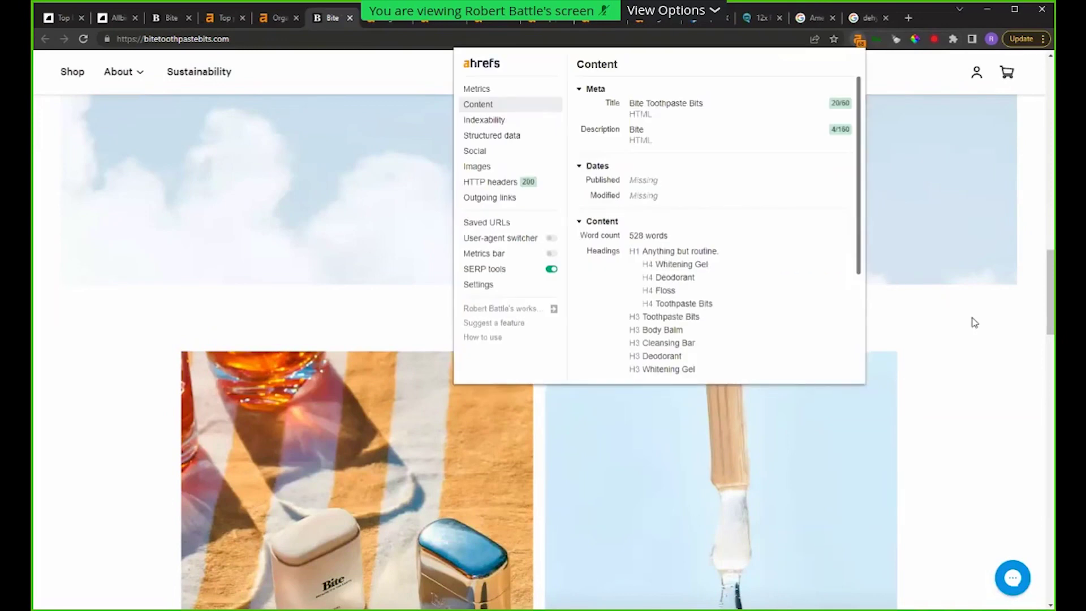
pyautogui.click(858, 46)
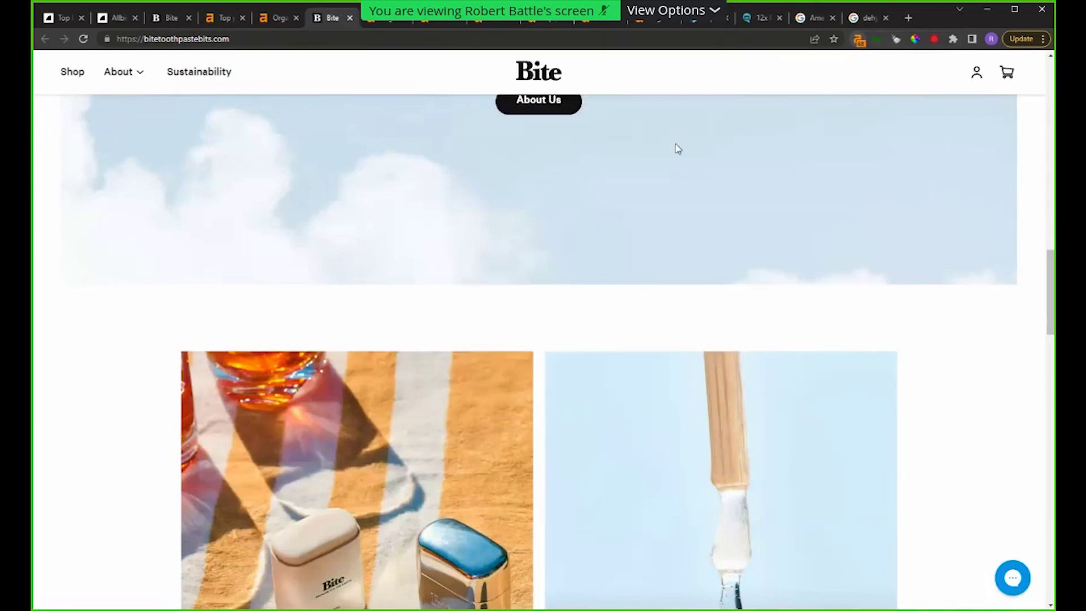
pyautogui.hotkey('alt', 'shift', 'a')
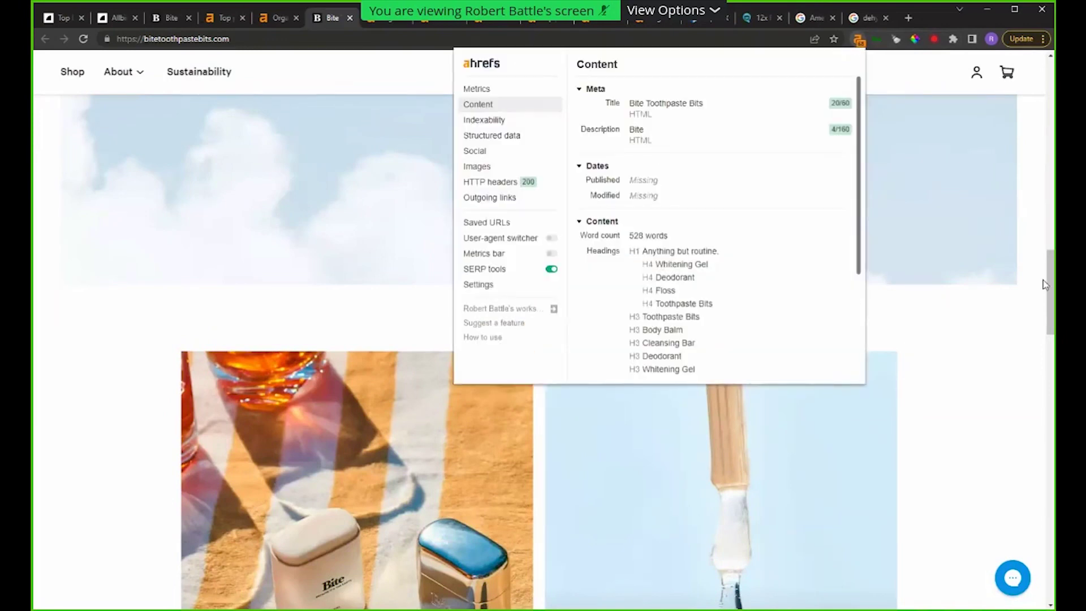
pyautogui.moveTo(1045, 362); pyautogui.dragTo(1045, 84)
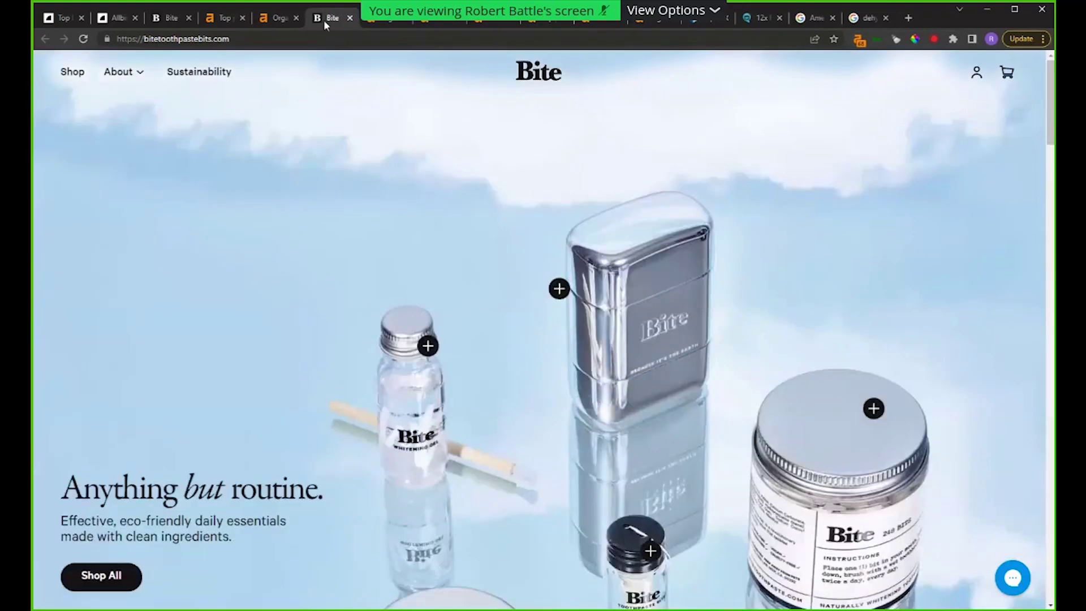
# Step: Switch back to the Ahrefs organic keywords report for the bitetoothpastebits.com homepage
pyautogui.click(391, 20)
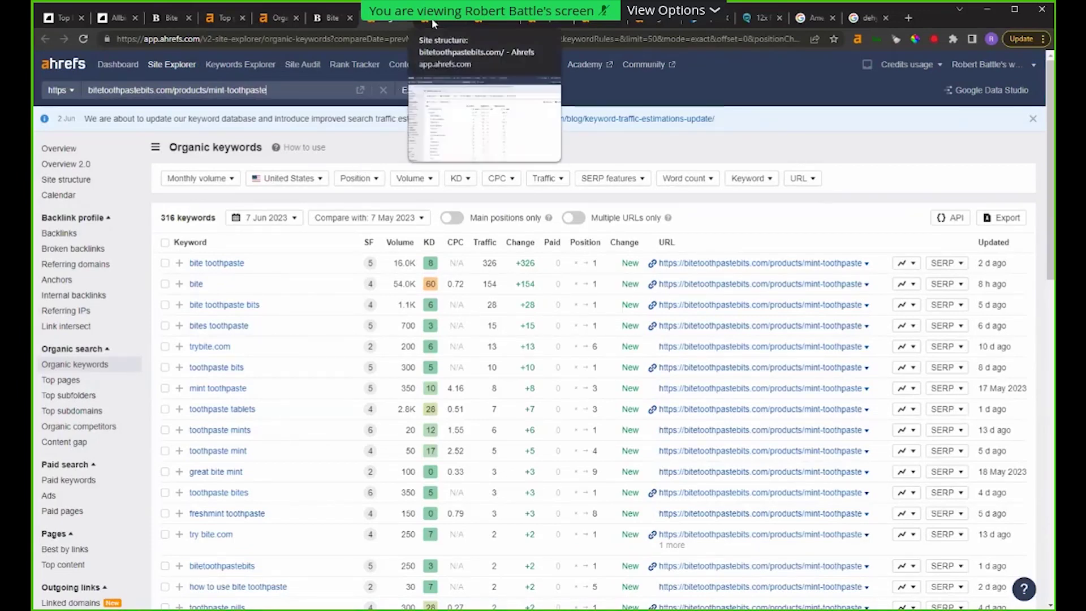
pyautogui.click(485, 20)
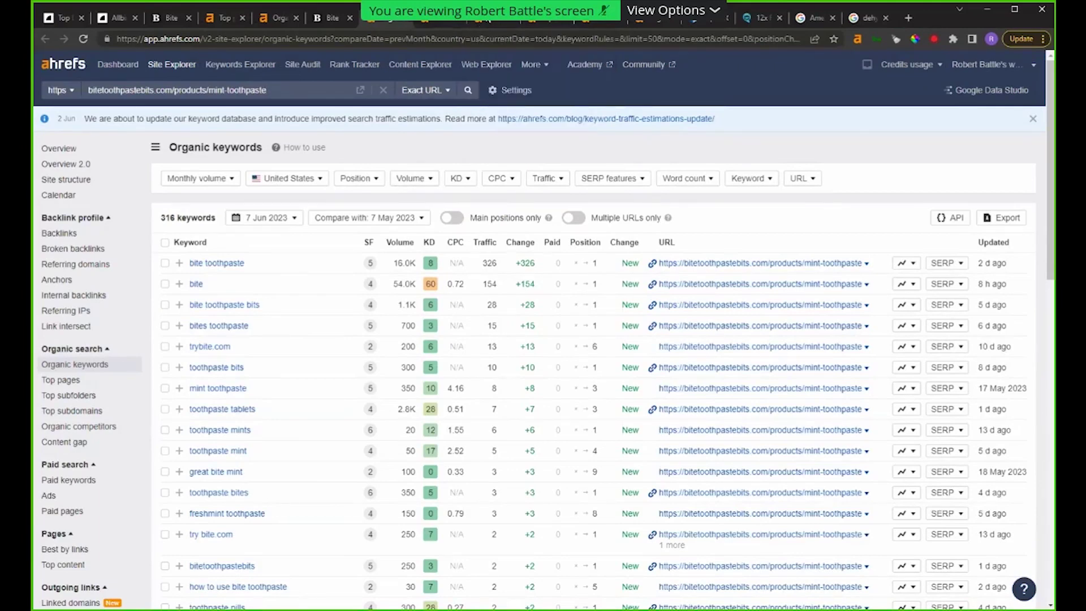
pyautogui.click(534, 21)
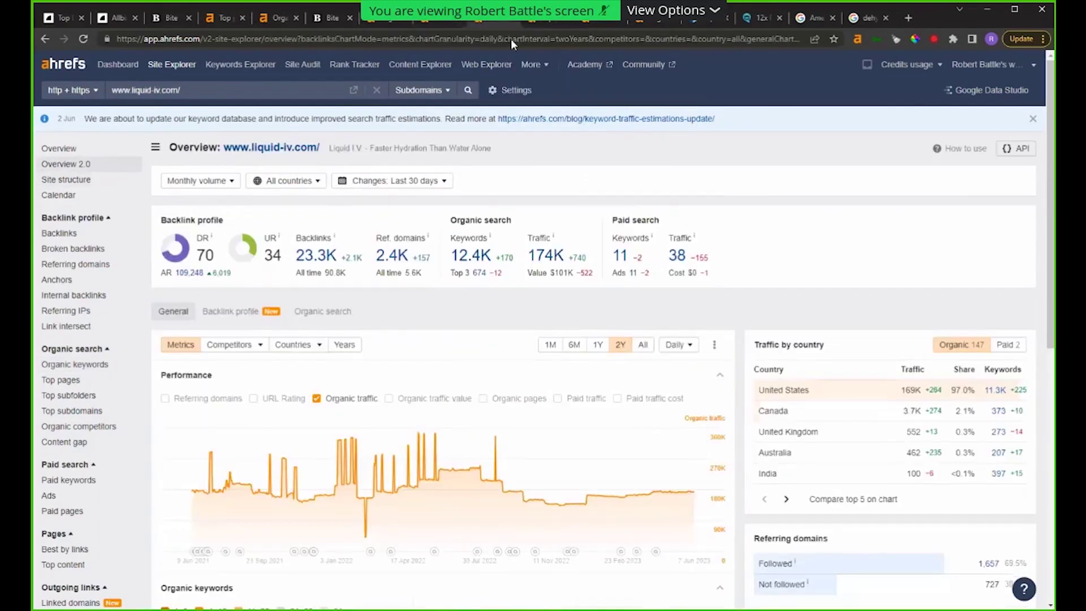
pyautogui.click(277, 18)
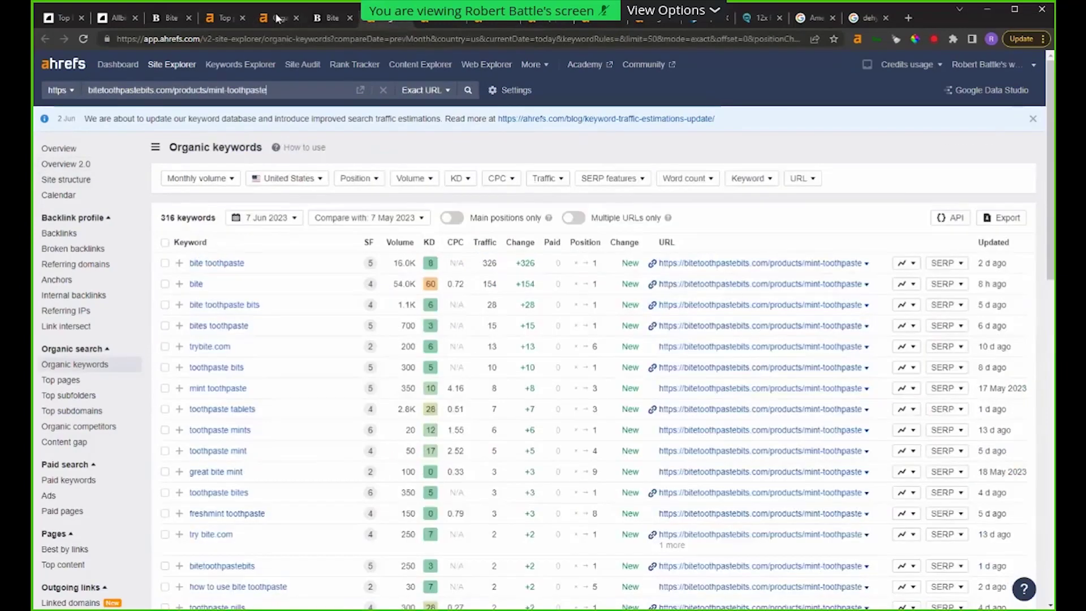
pyautogui.scroll(6, 374, 209)
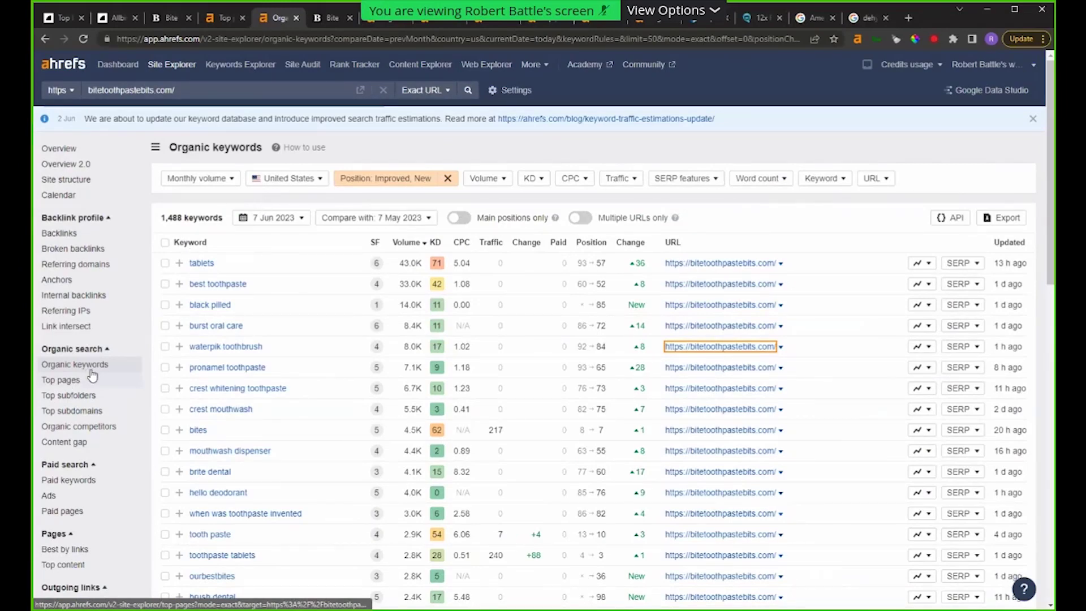
# Step: Reapply the New and Improved position filter to the homepage's organic keywords and sort them by volume
pyautogui.hotkey('alt', 'Left')
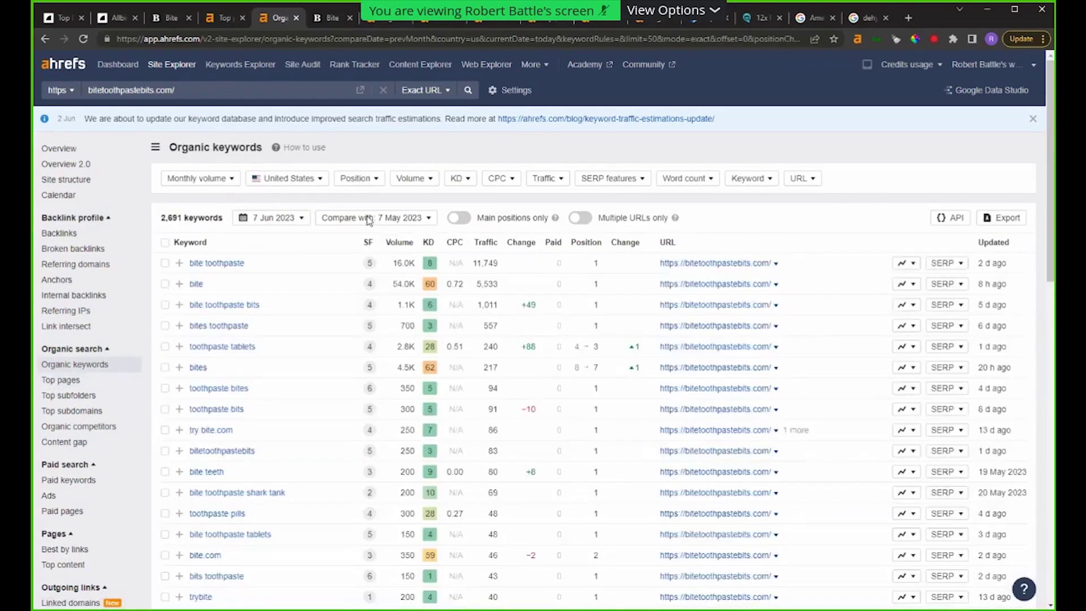
pyautogui.click(374, 177)
pyautogui.click(360, 239)
pyautogui.click(344, 269)
pyautogui.click(402, 321)
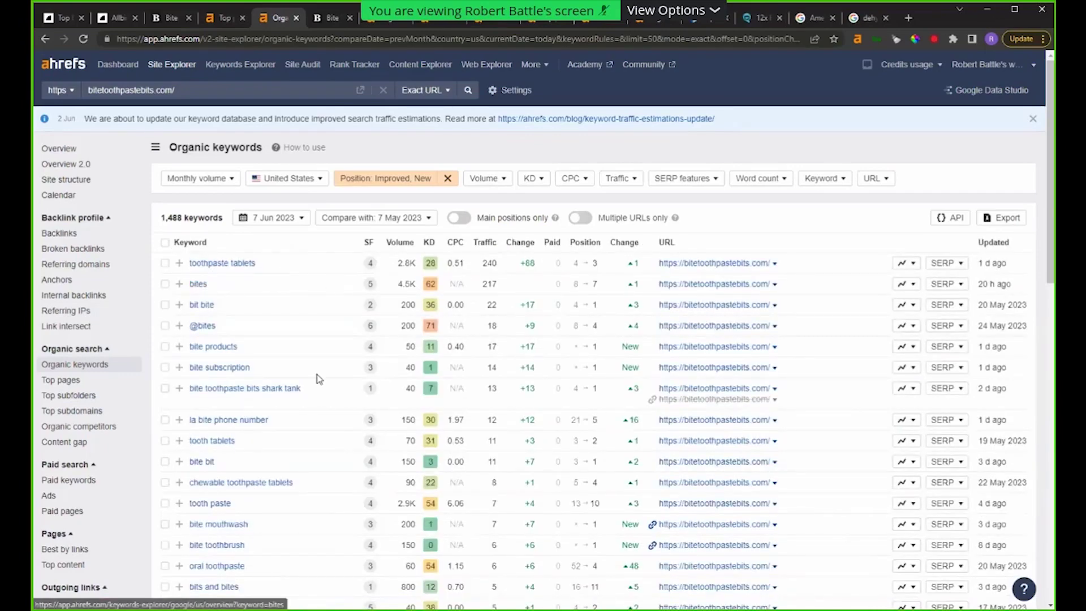
pyautogui.click(413, 243)
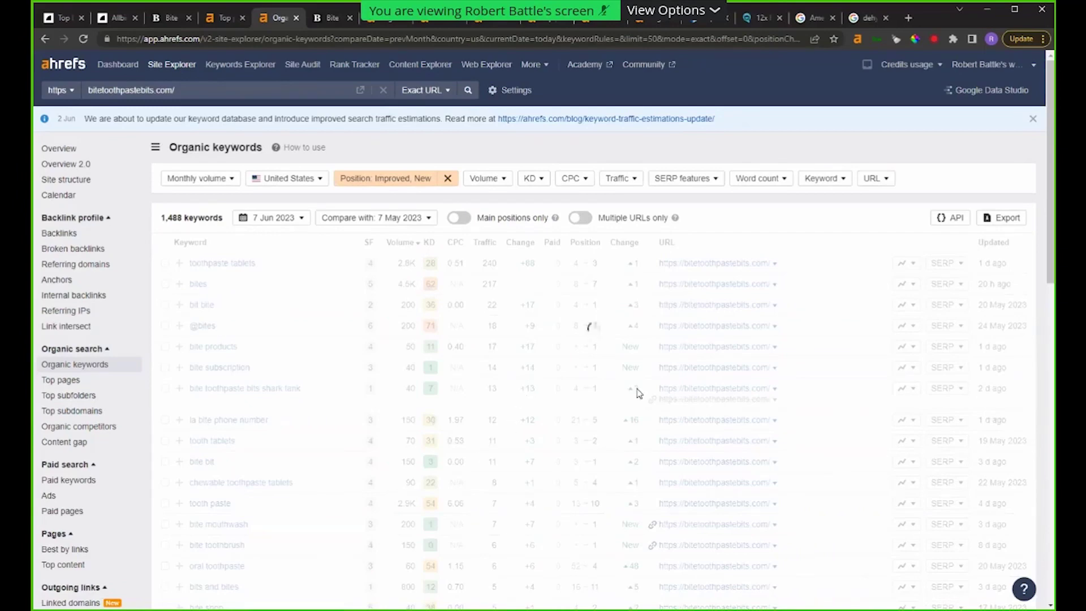
# Step: Examine the volume-sorted list of new and improved keywords for terms relevant to the homepage
pyautogui.scroll(-4, 707, 510)
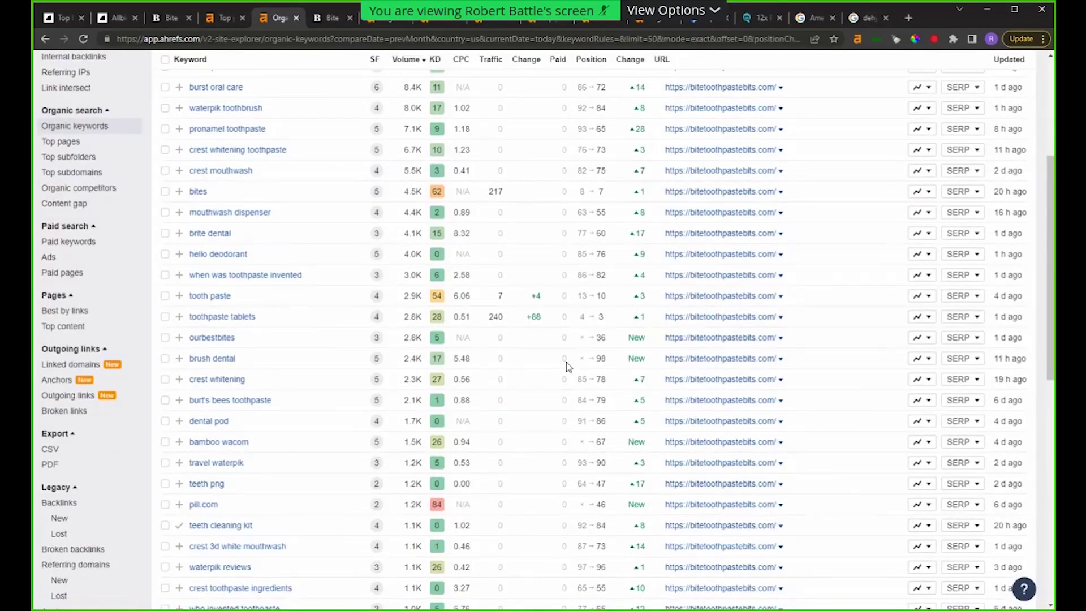
pyautogui.scroll(-1, 439, 328)
pyautogui.scroll(-6, 440, 328)
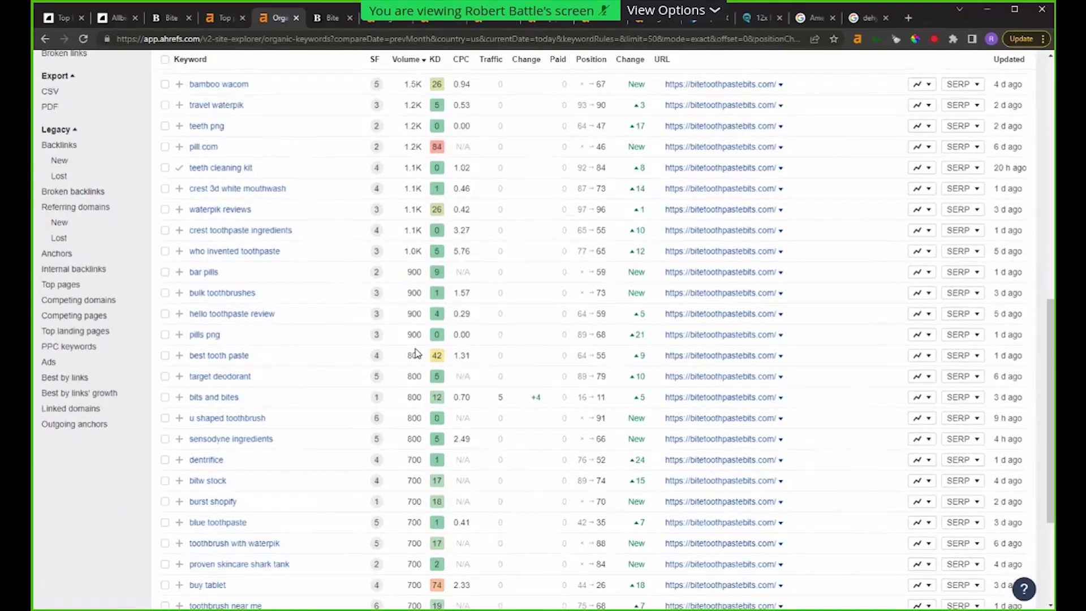
pyautogui.scroll(3, 415, 354)
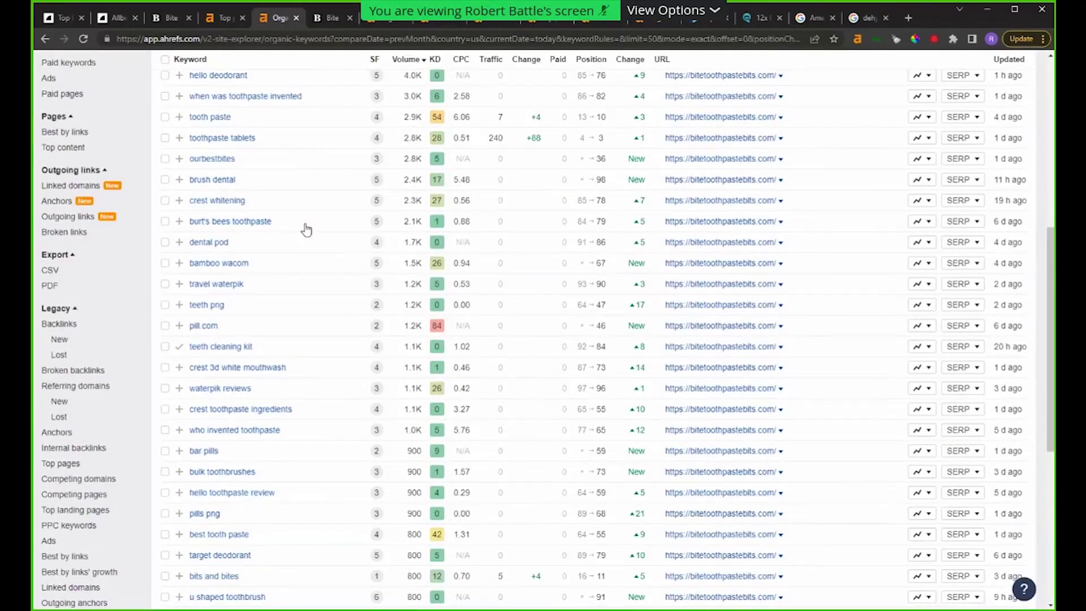
pyautogui.scroll(7, 274, 350)
pyautogui.scroll(-4, 202, 352)
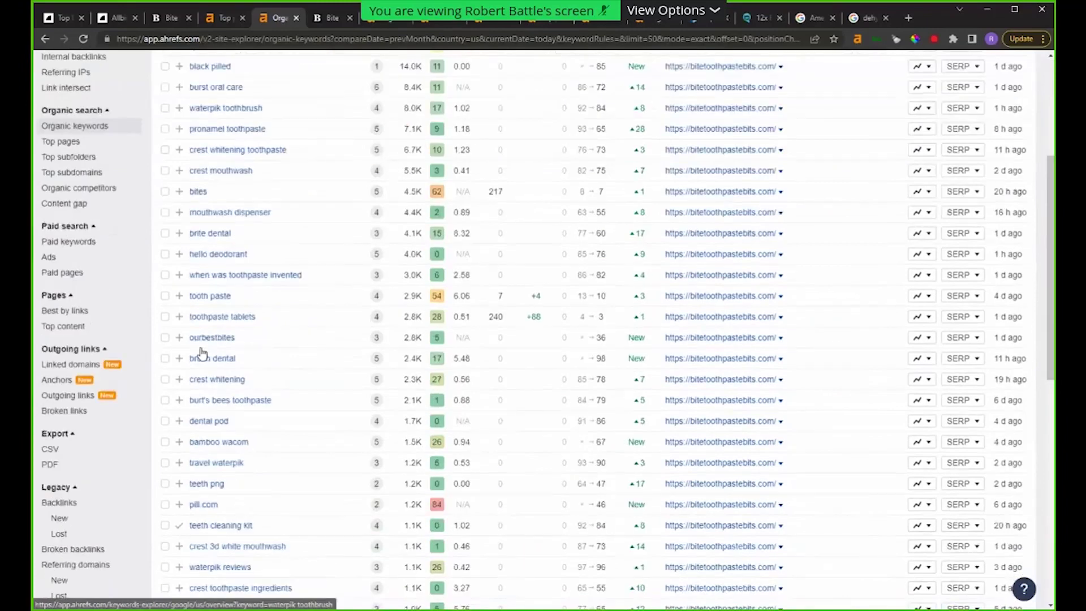
pyautogui.scroll(4, 69, 268)
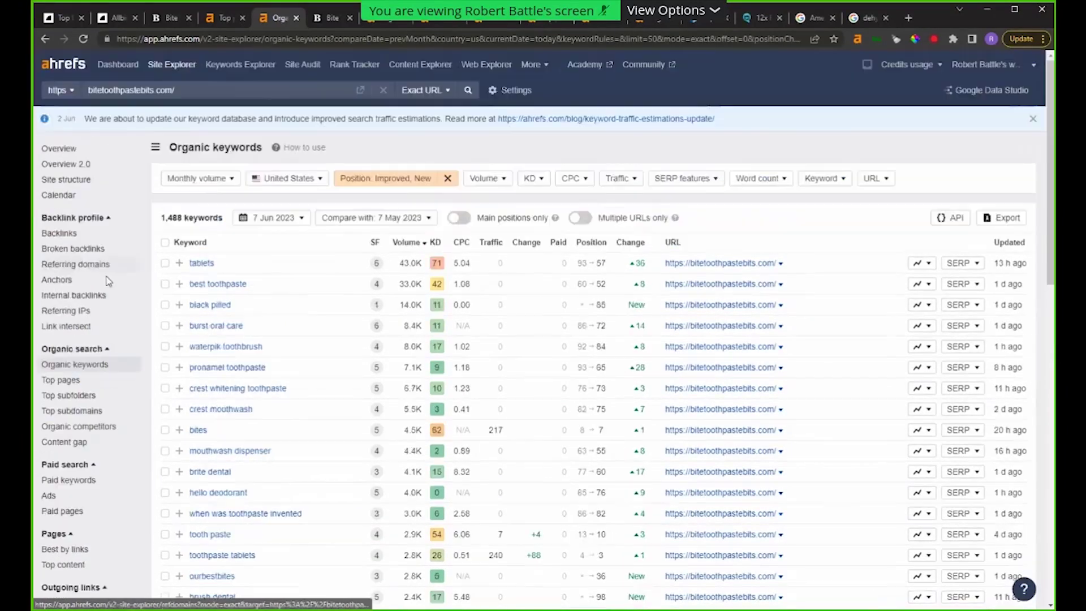
# Step: Open the homepage's referring domains report in a new tab and limit it to new dofollow domains
pyautogui.rightClick(69, 264)
pyautogui.click(143, 201)
pyautogui.click(310, 20)
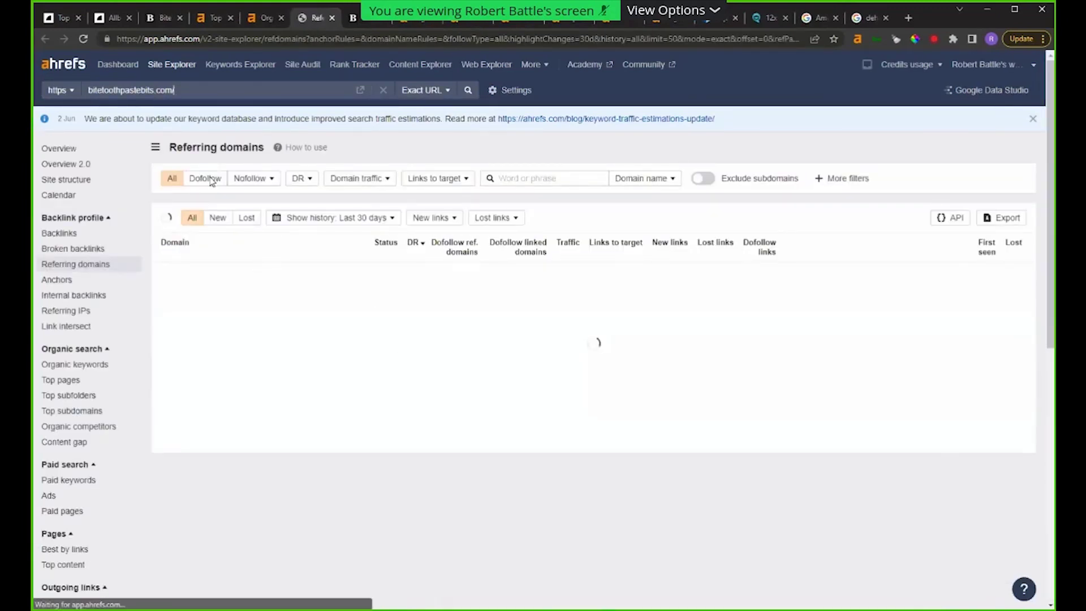
pyautogui.click(209, 180)
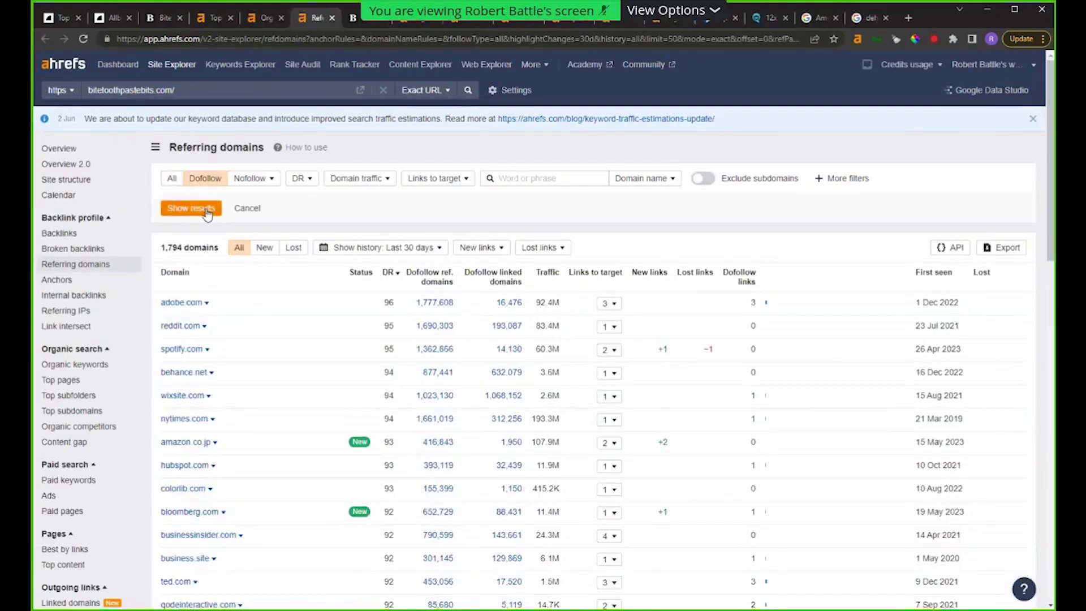
pyautogui.click(208, 211)
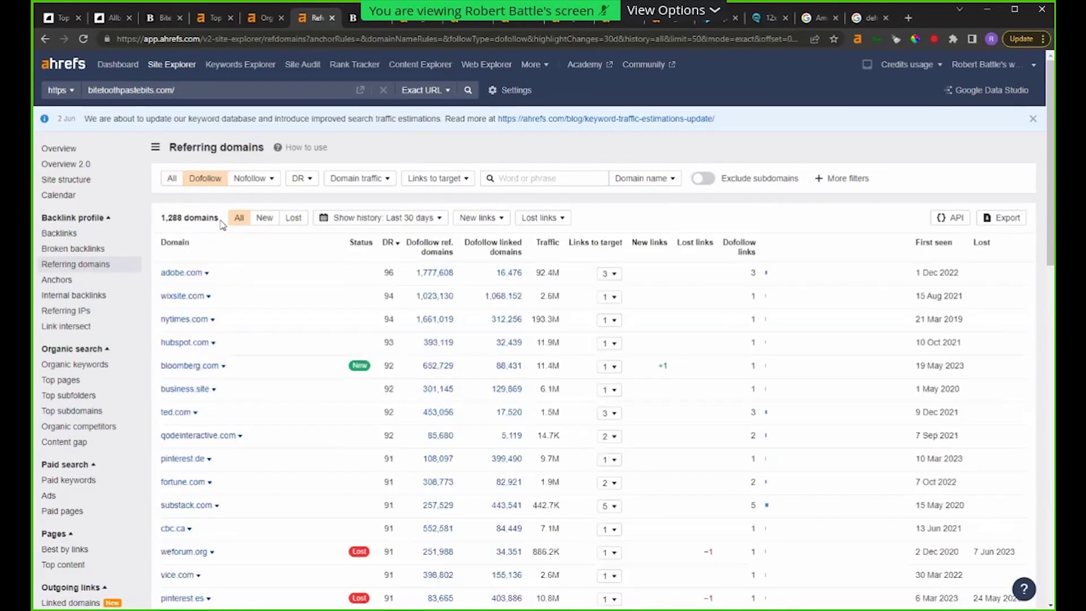
pyautogui.click(264, 219)
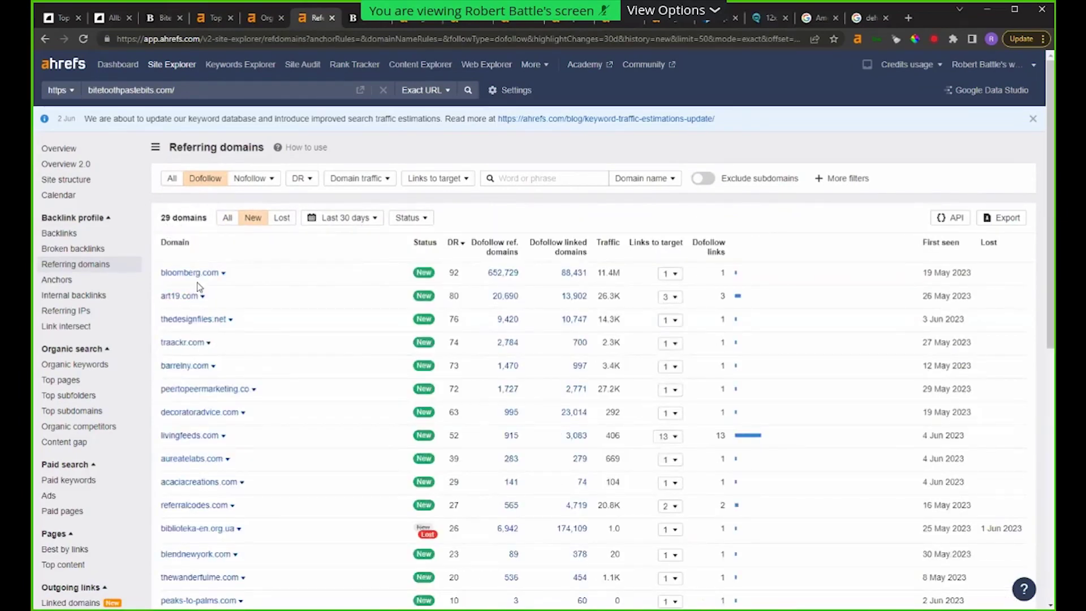
pyautogui.scroll(-3, 277, 341)
pyautogui.scroll(-3, 288, 328)
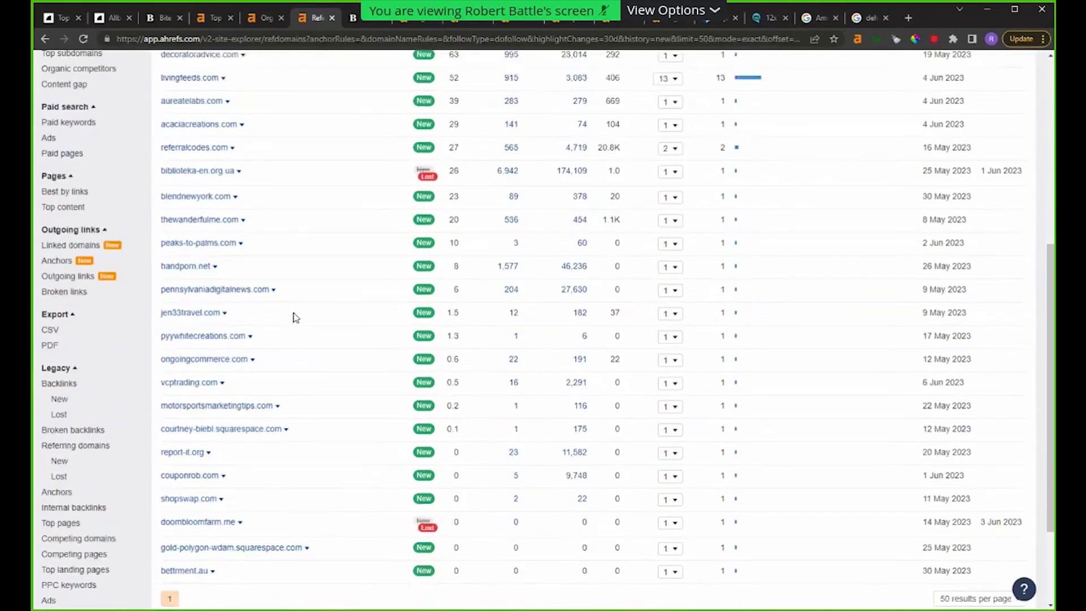
pyautogui.scroll(-2, 250, 315)
pyautogui.scroll(7, 141, 326)
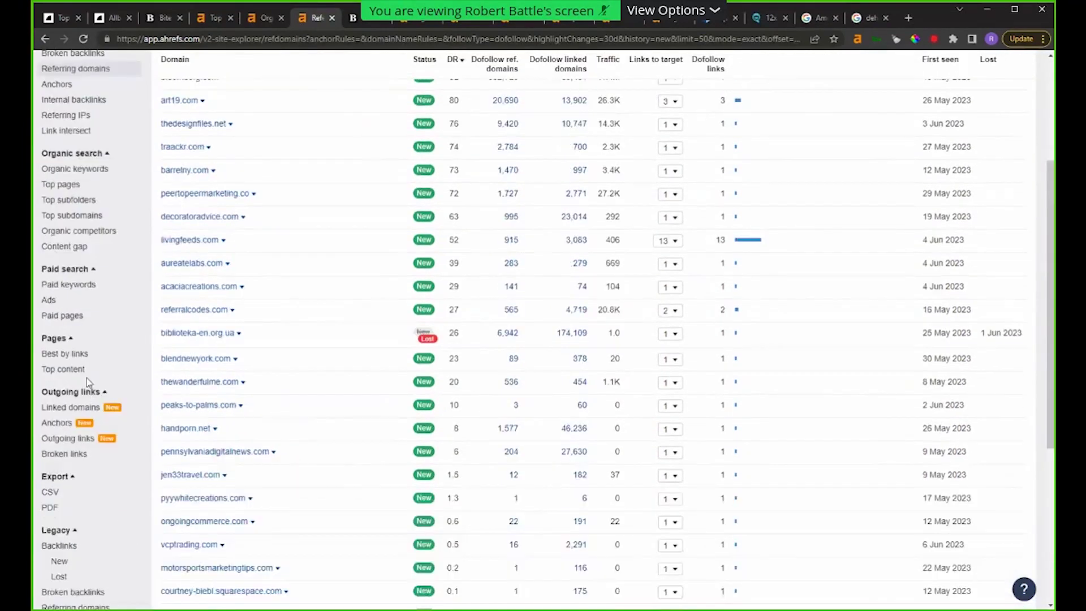
pyautogui.scroll(-2, 75, 425)
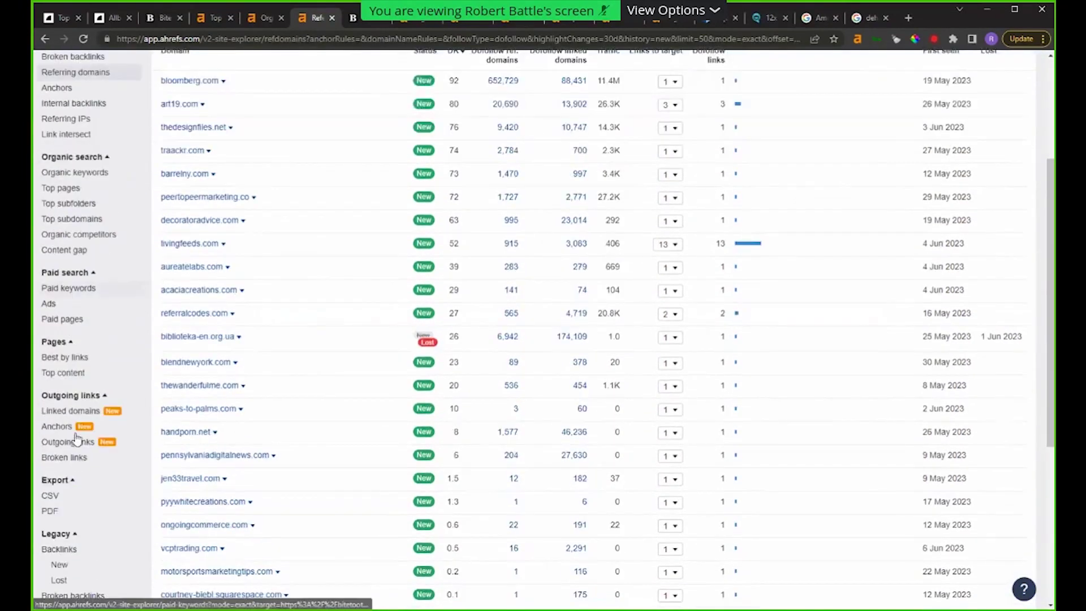
pyautogui.click(70, 430)
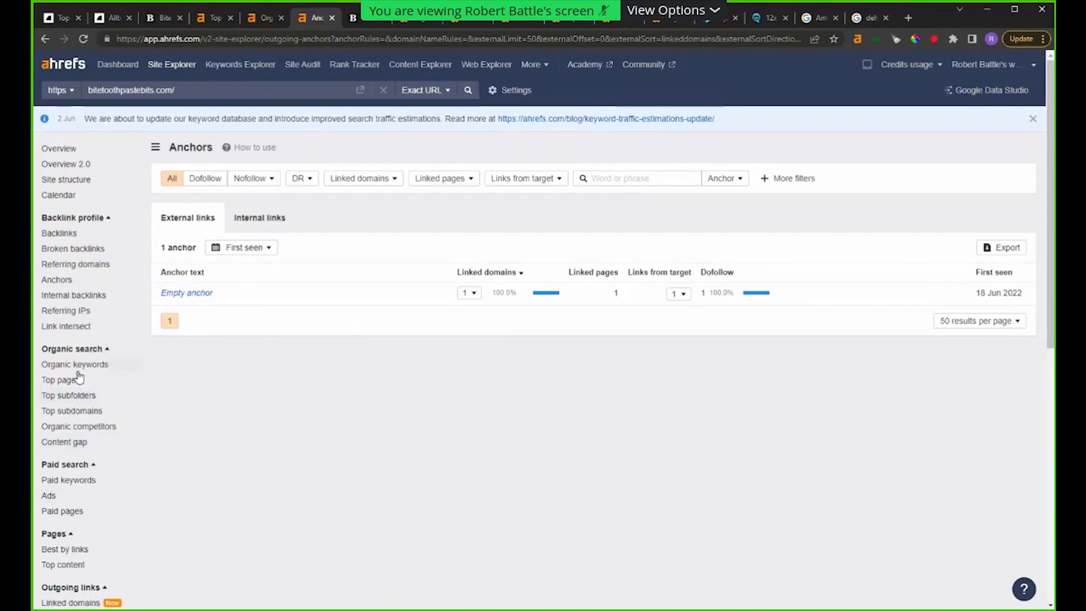
pyautogui.scroll(-1, 90, 402)
pyautogui.scroll(-2, 99, 406)
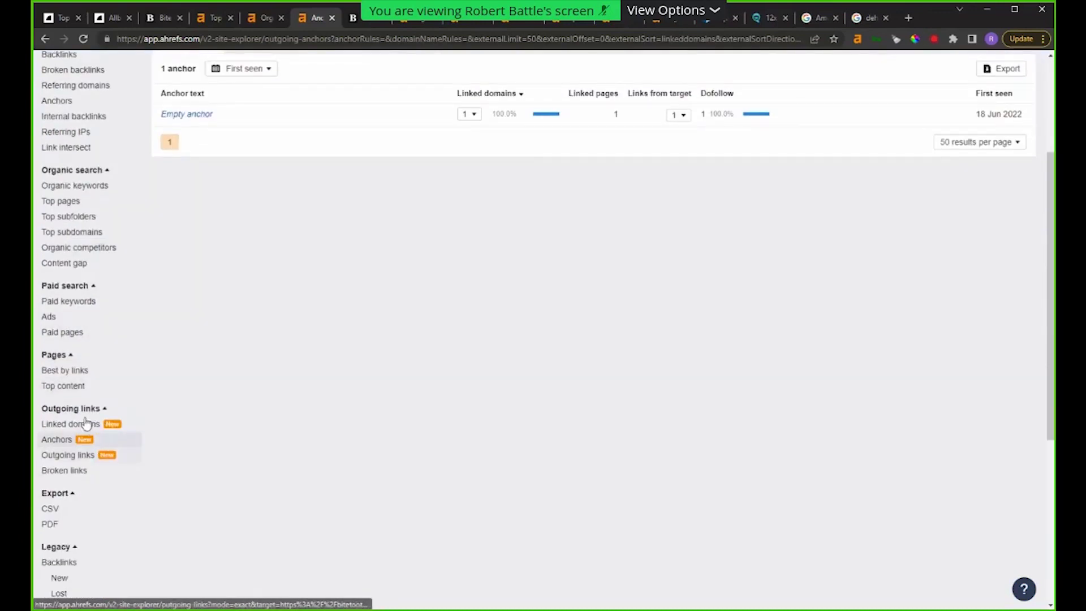
pyautogui.scroll(4, 85, 421)
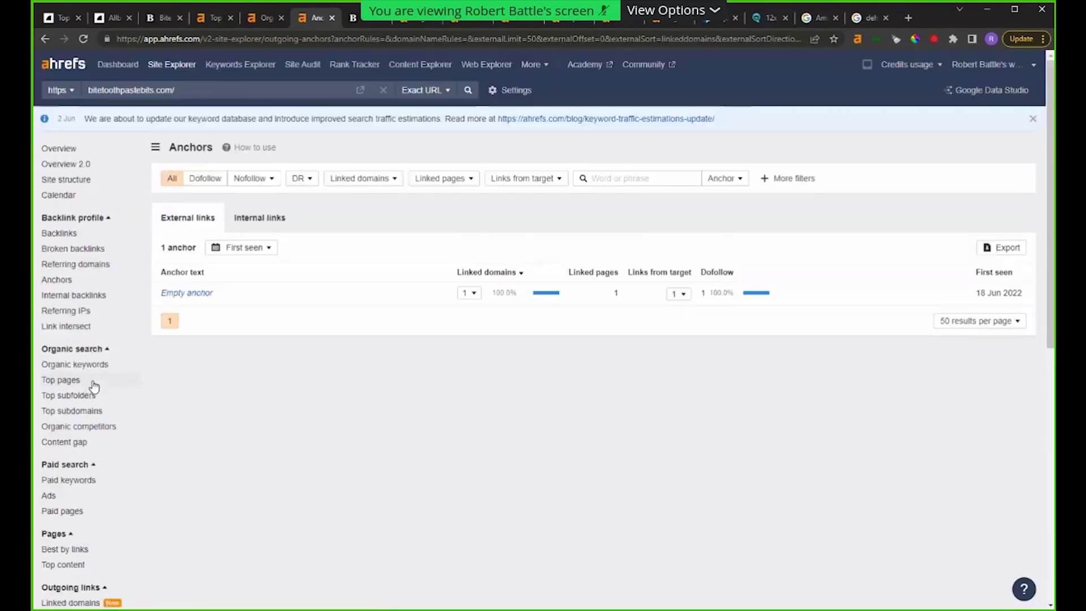
# Step: View only the new anchors in the homepage's backlink anchors report and return to its organic keywords report
pyautogui.click(85, 281)
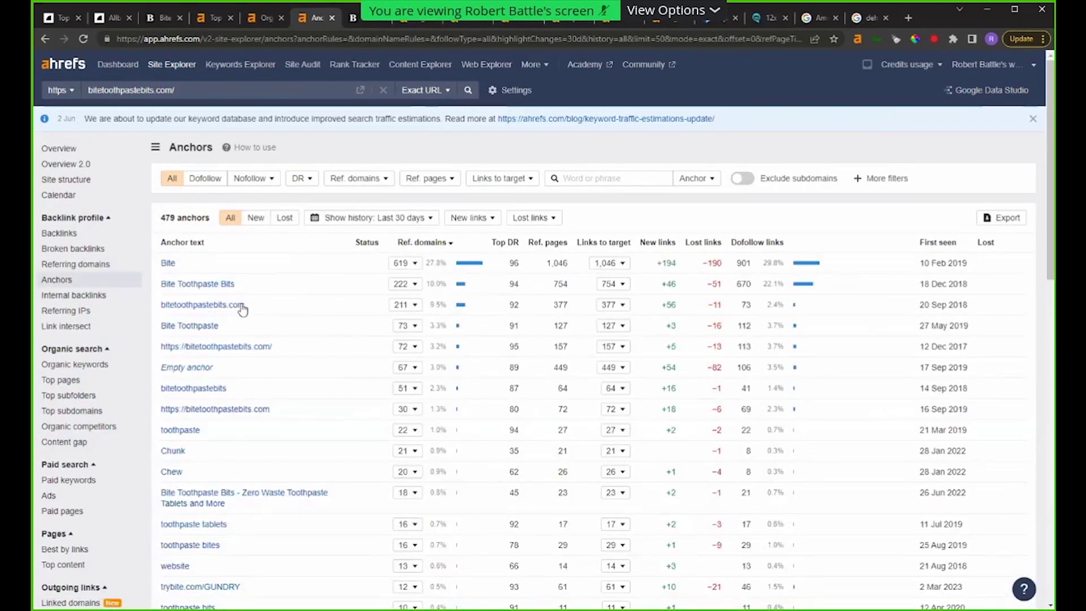
pyautogui.click(256, 218)
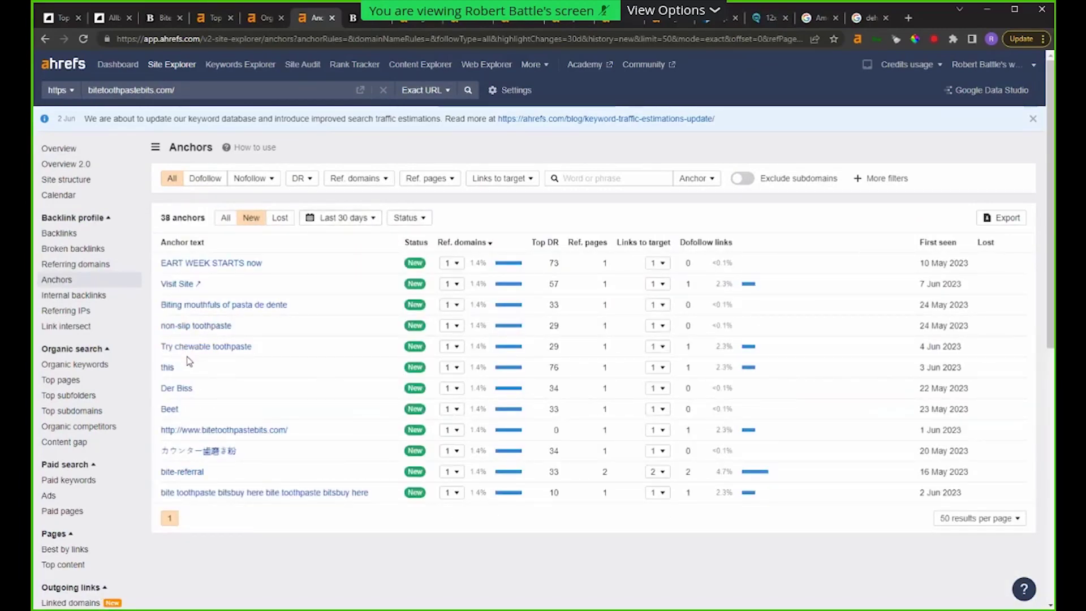
pyautogui.click(270, 19)
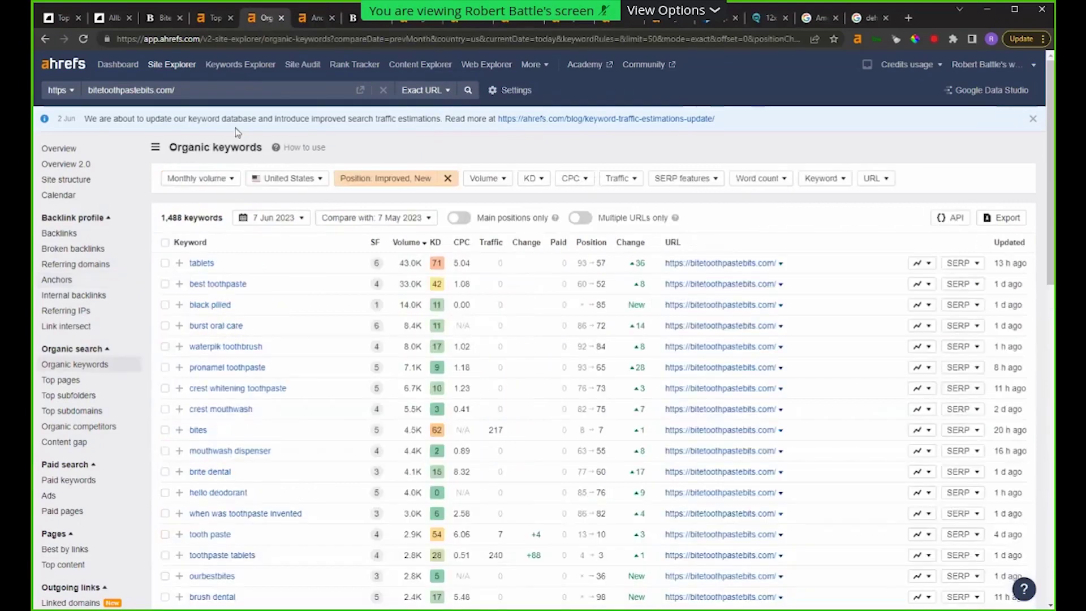
# Step: Set the homepage's new anchors report to the last 6 months and review the anchor texts
pyautogui.click(229, 328)
pyautogui.click(315, 12)
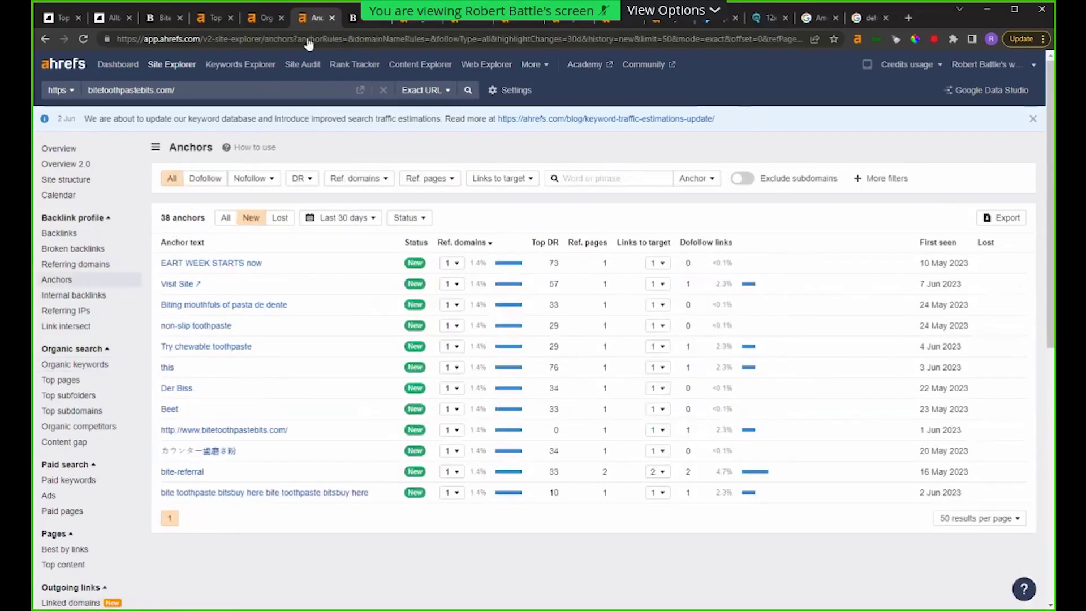
pyautogui.click(344, 218)
pyautogui.click(331, 316)
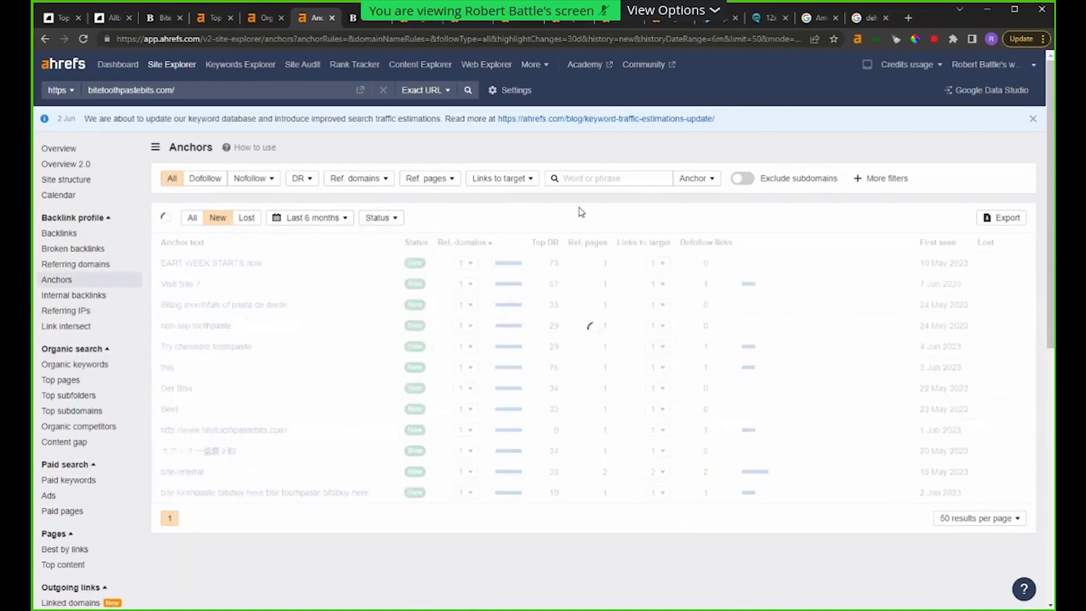
pyautogui.scroll(-4, 375, 406)
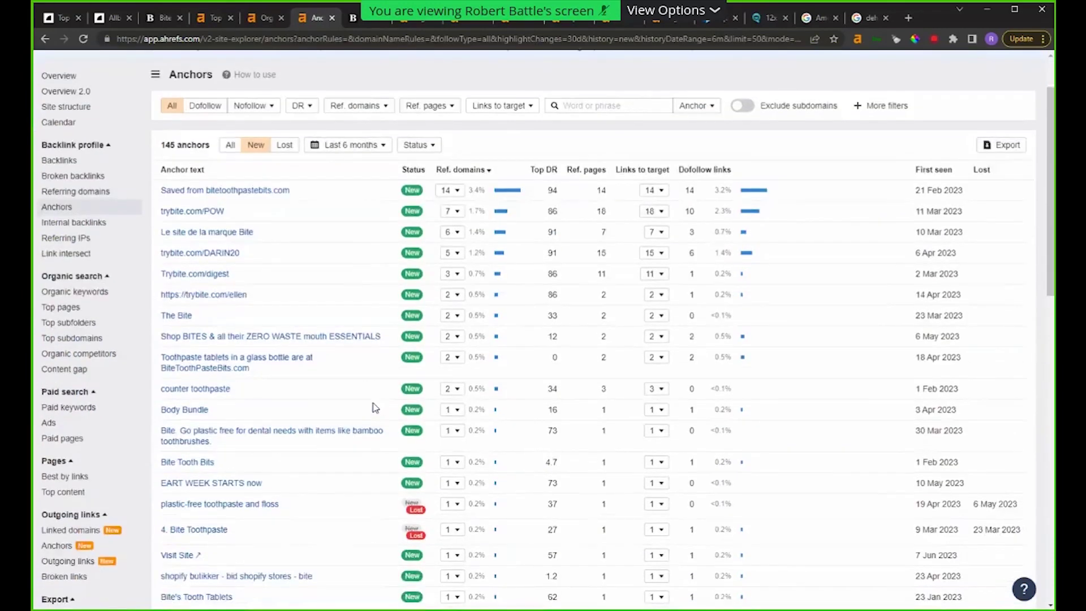
pyautogui.scroll(-6, 362, 406)
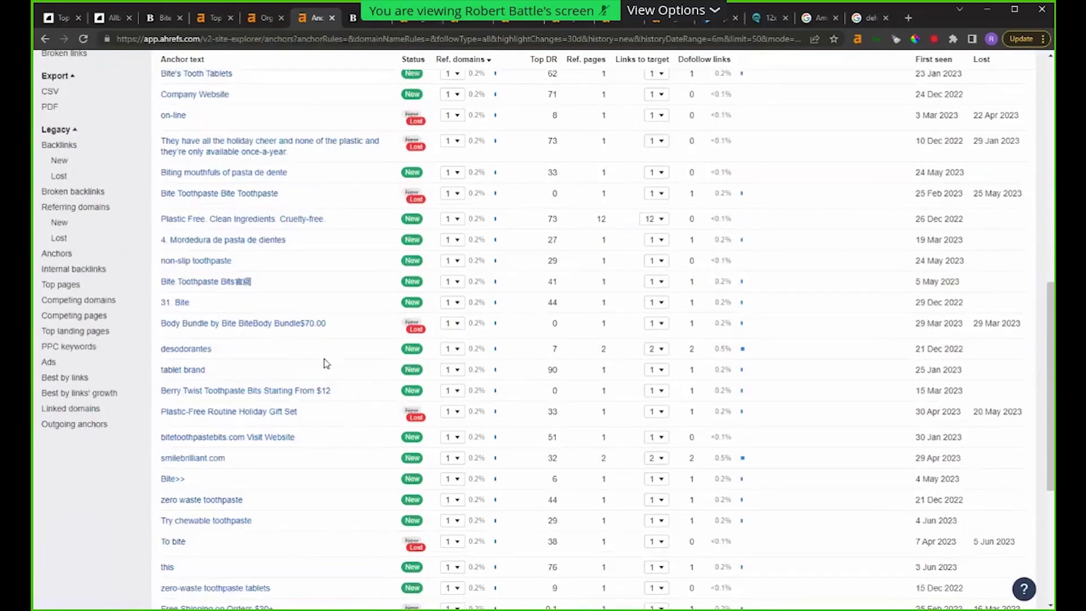
pyautogui.scroll(-3, 327, 336)
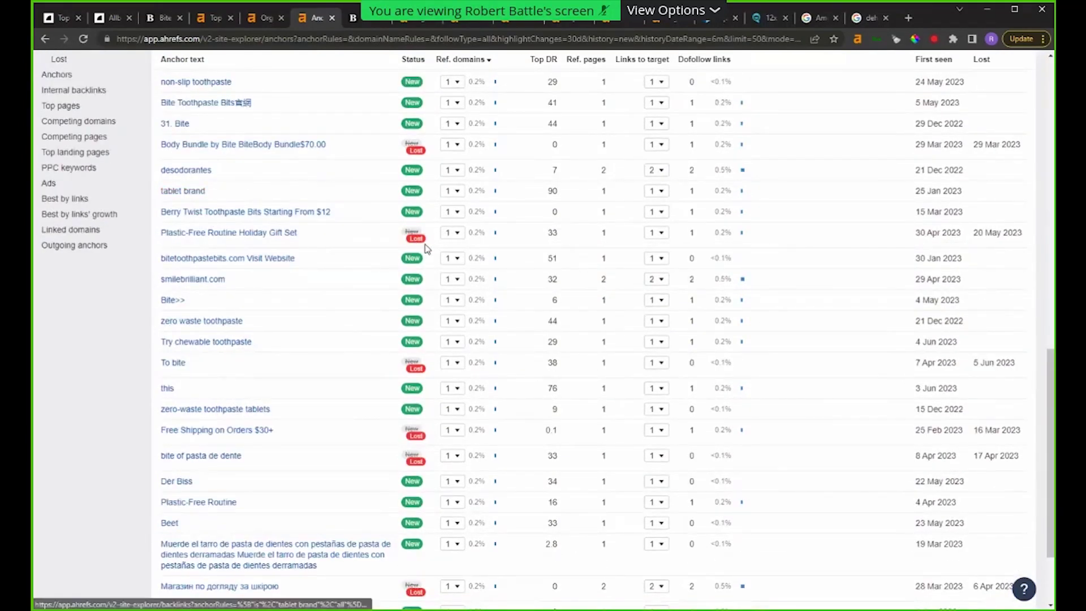
pyautogui.scroll(3, 237, 142)
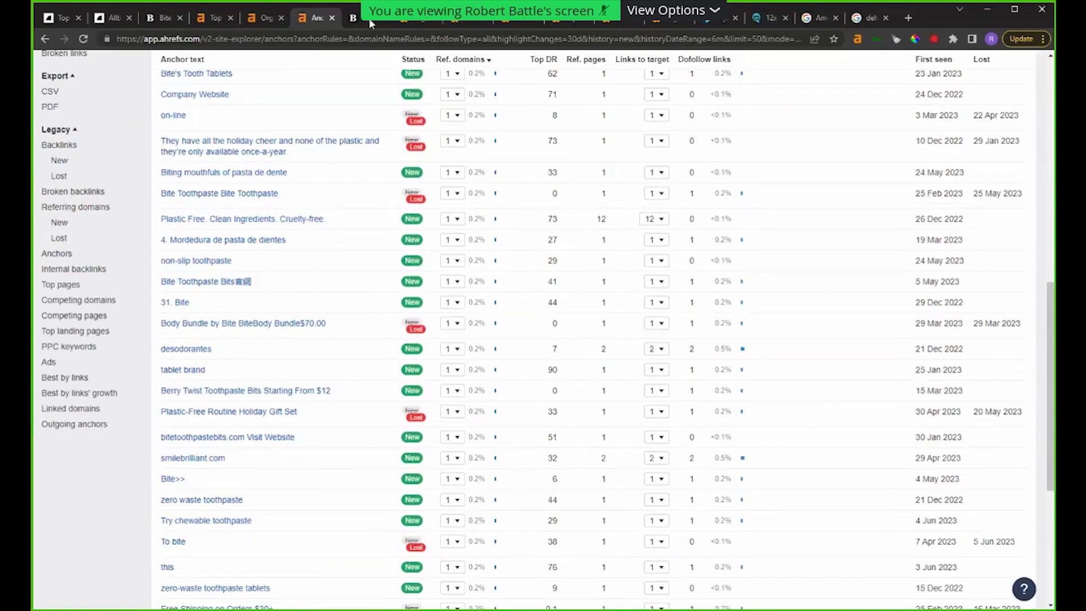
# Step: Open the mint-toothpaste product page from the site's Top pages report in a new browser tab
pyautogui.click(367, 23)
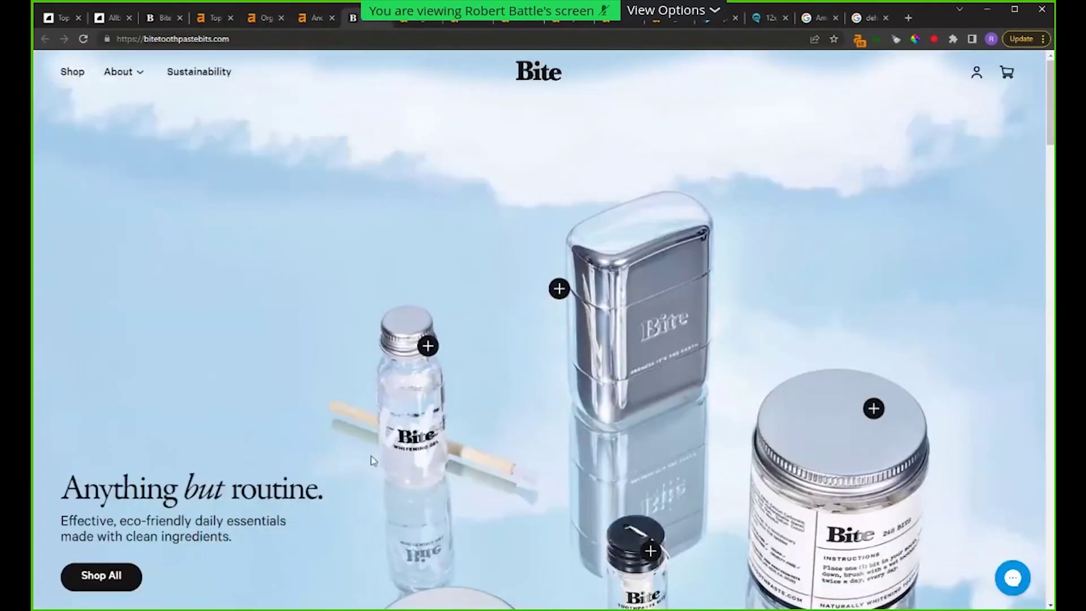
pyautogui.hotkey('ctrl', '4')
pyautogui.moveTo(1005, 263)
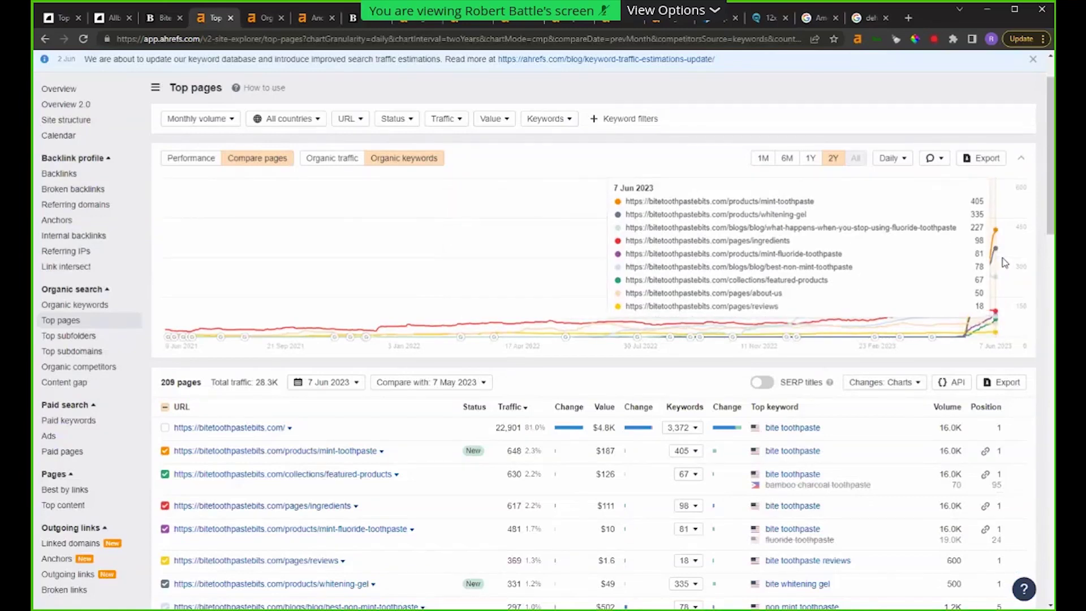
pyautogui.rightClick(353, 453)
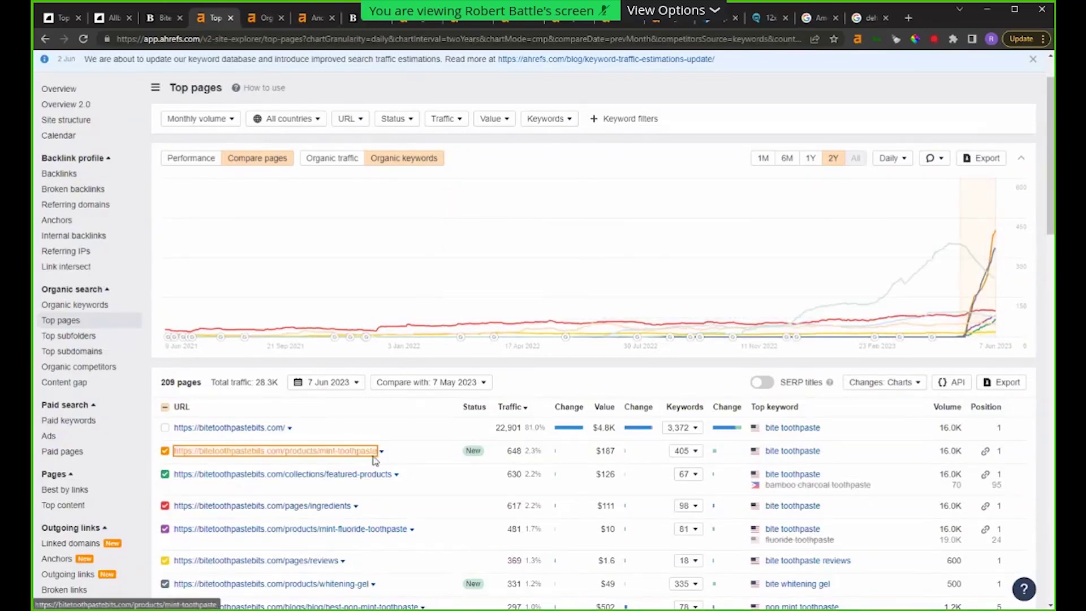
pyautogui.click(431, 463)
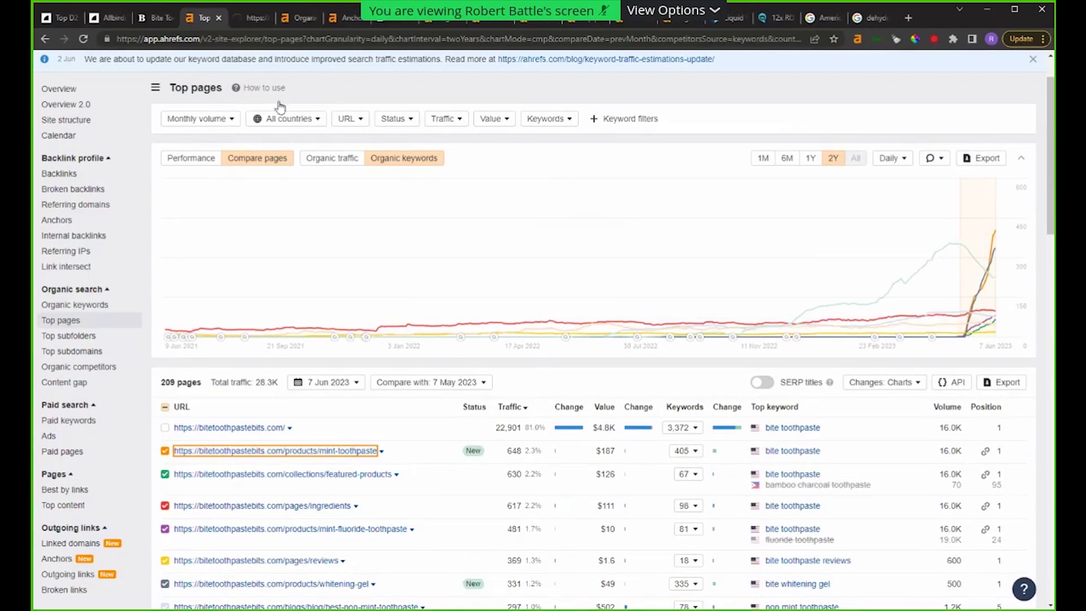
pyautogui.click(248, 17)
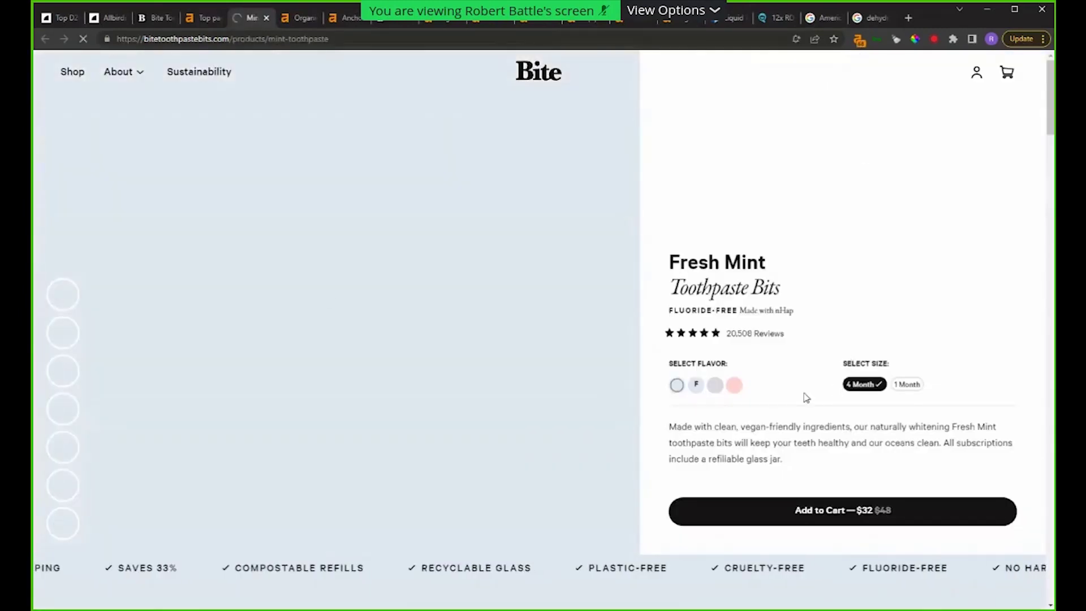
# Step: Examine the mint toothpaste product page's on-page content, from the product description and ingredients through the subscription details and customer reviews
pyautogui.scroll(-3, 831, 381)
pyautogui.scroll(-15, 786, 375)
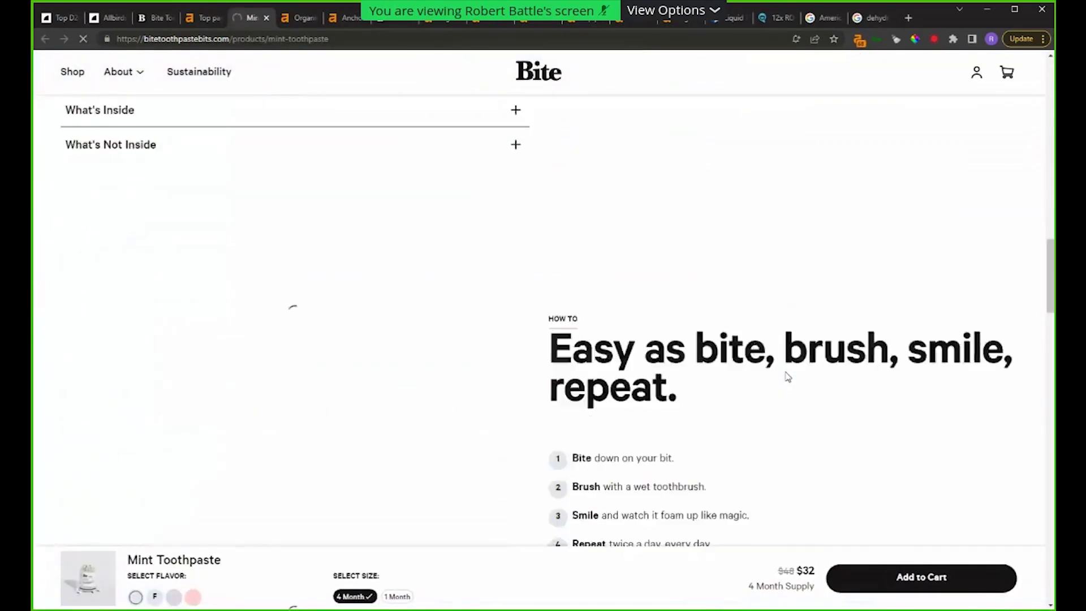
pyautogui.scroll(3, 483, 332)
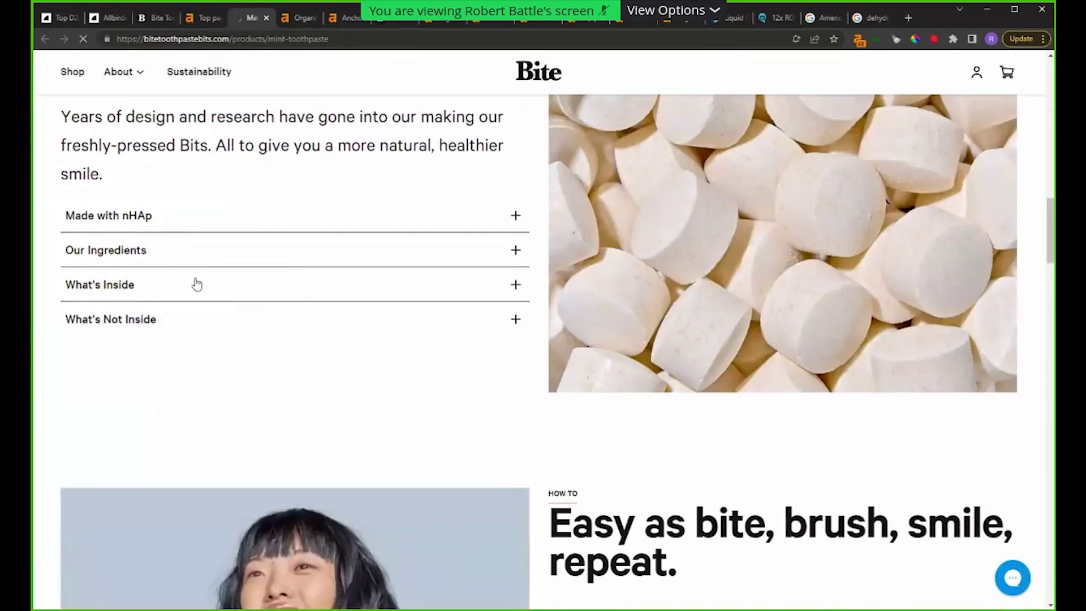
pyautogui.scroll(-6, 816, 332)
pyautogui.scroll(-10, 679, 271)
pyautogui.scroll(6, 670, 291)
pyautogui.scroll(4, 673, 328)
pyautogui.scroll(-18, 681, 333)
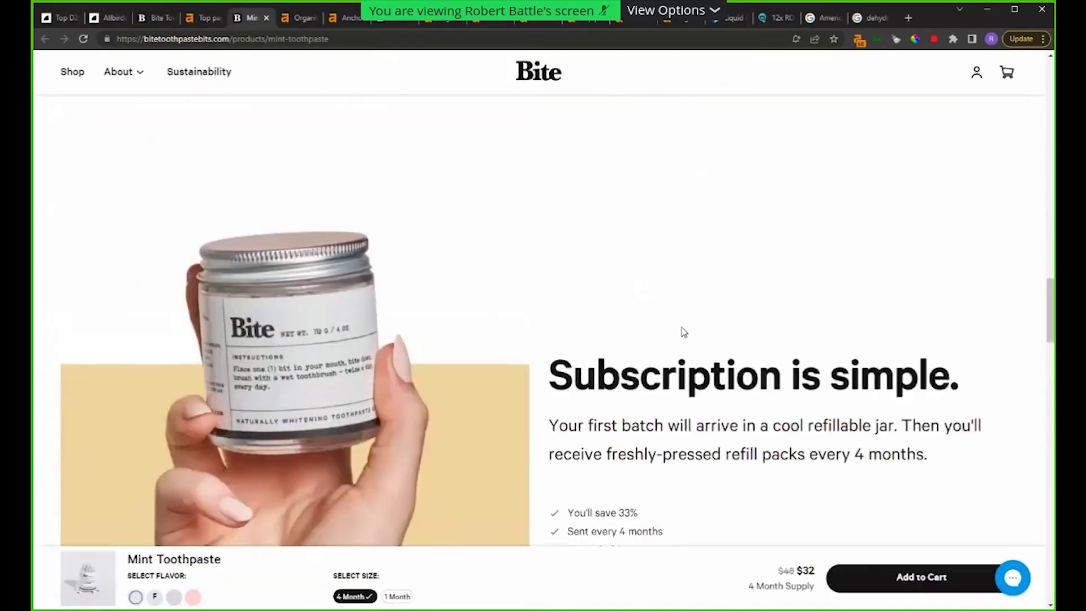
pyautogui.scroll(-20, 693, 327)
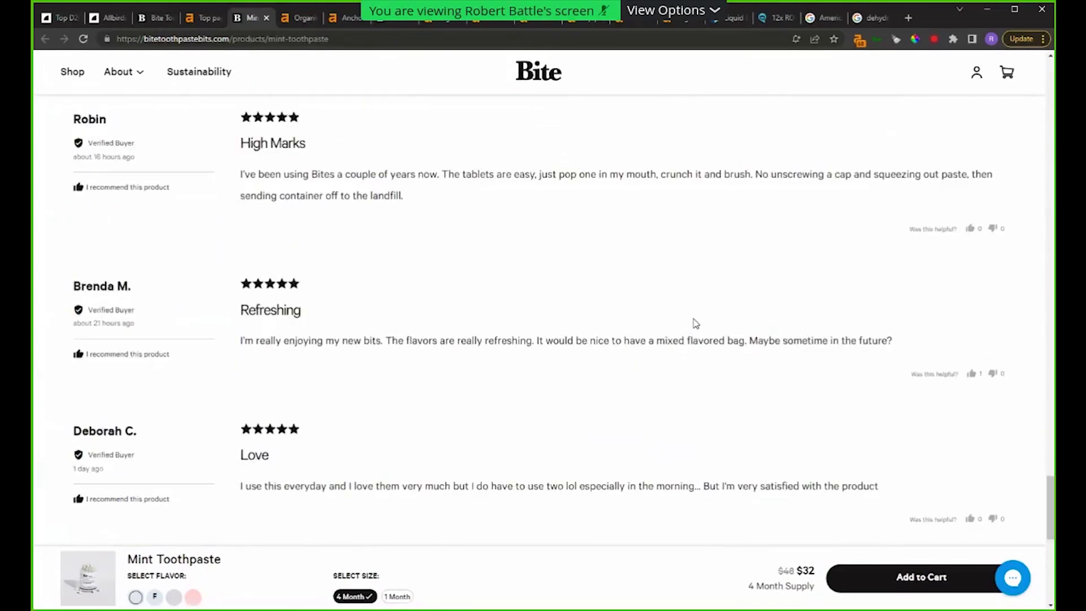
pyautogui.scroll(15, 813, 413)
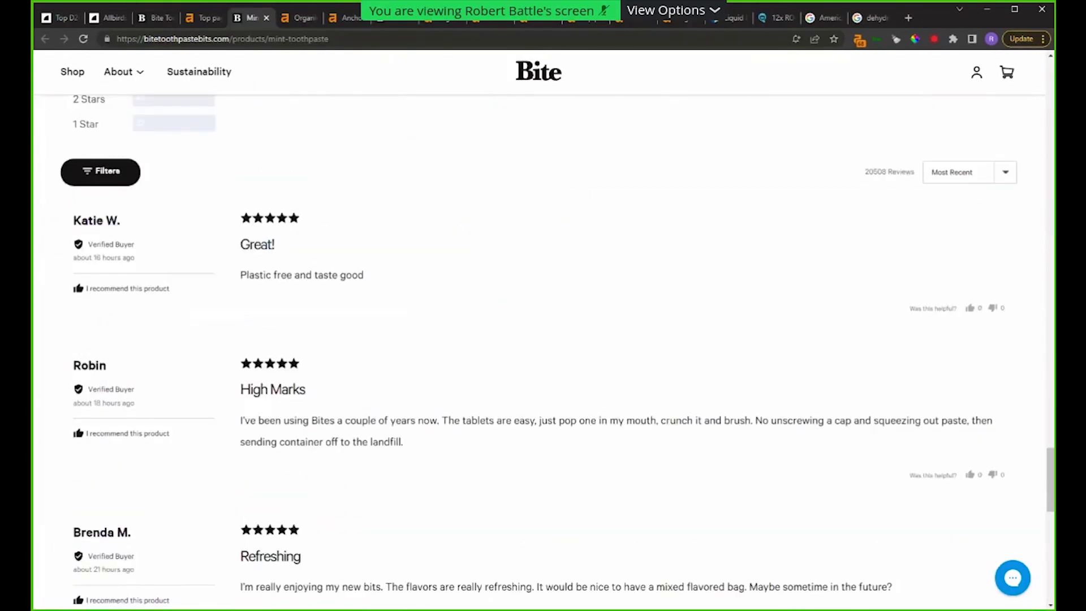
pyautogui.scroll(20, 543, 350)
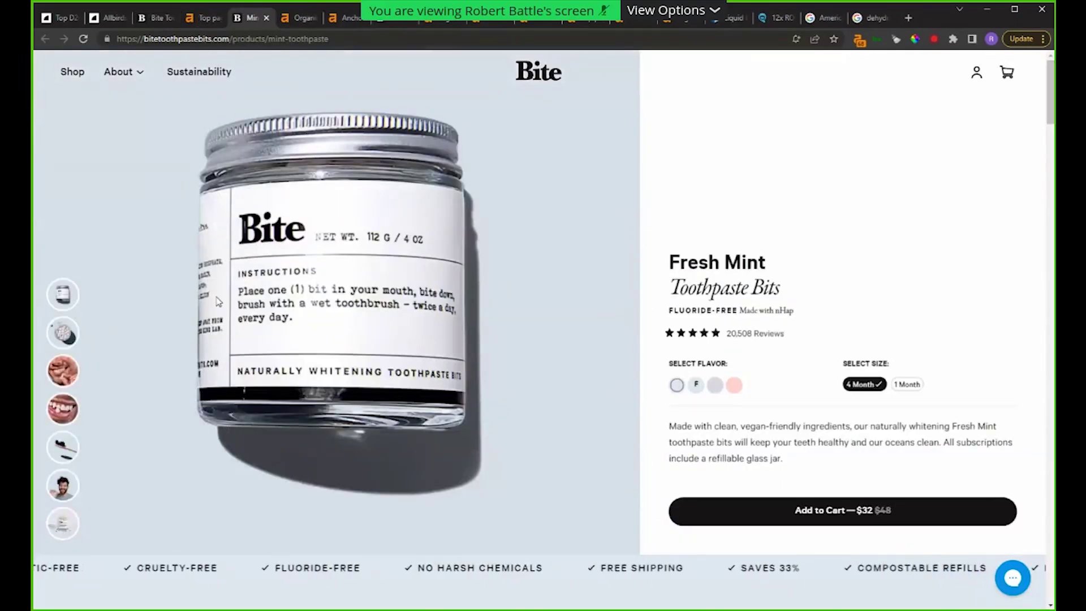
# Step: Filter the site's Top pages report to URLs containing "blogs" and review the listed pages
pyautogui.hotkey('ctrl', 'shift', 'Tab')
pyautogui.scroll(-5, 354, 277)
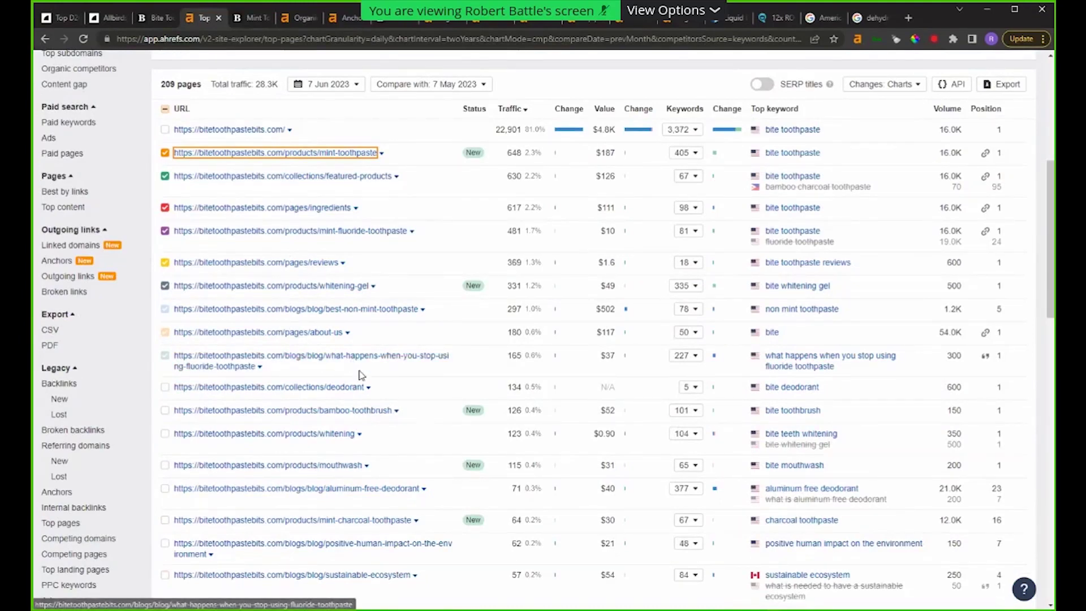
pyautogui.scroll(6, 380, 369)
pyautogui.click(355, 179)
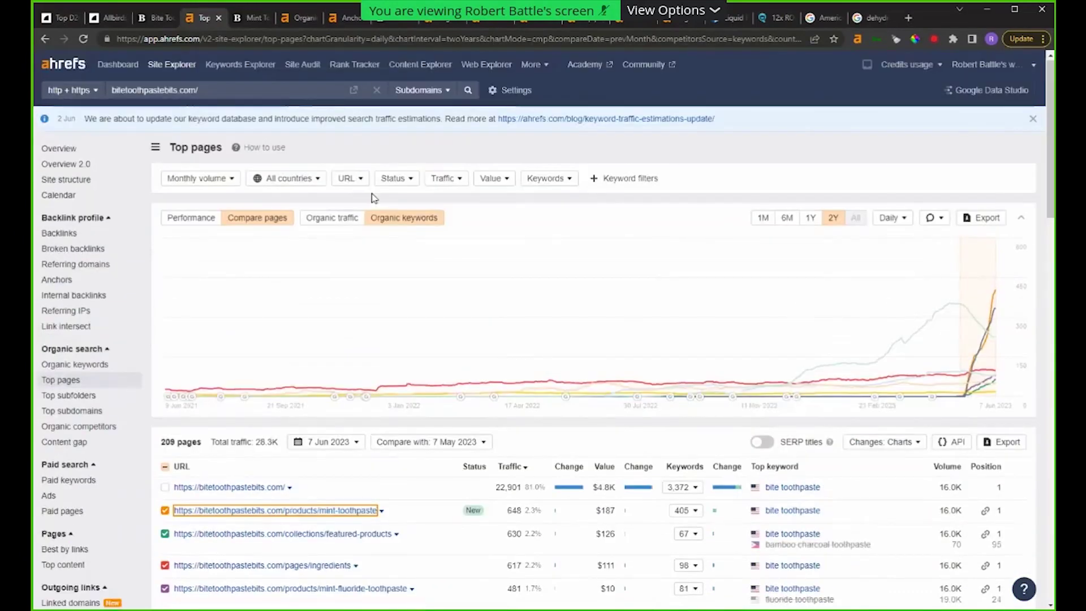
pyautogui.write('blogs')
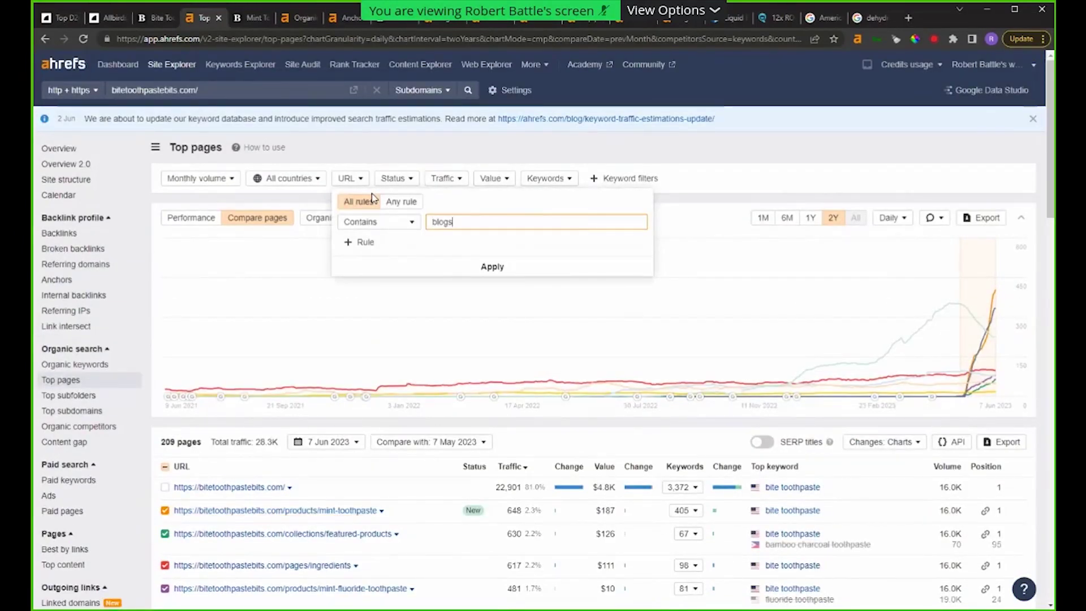
pyautogui.press('Return')
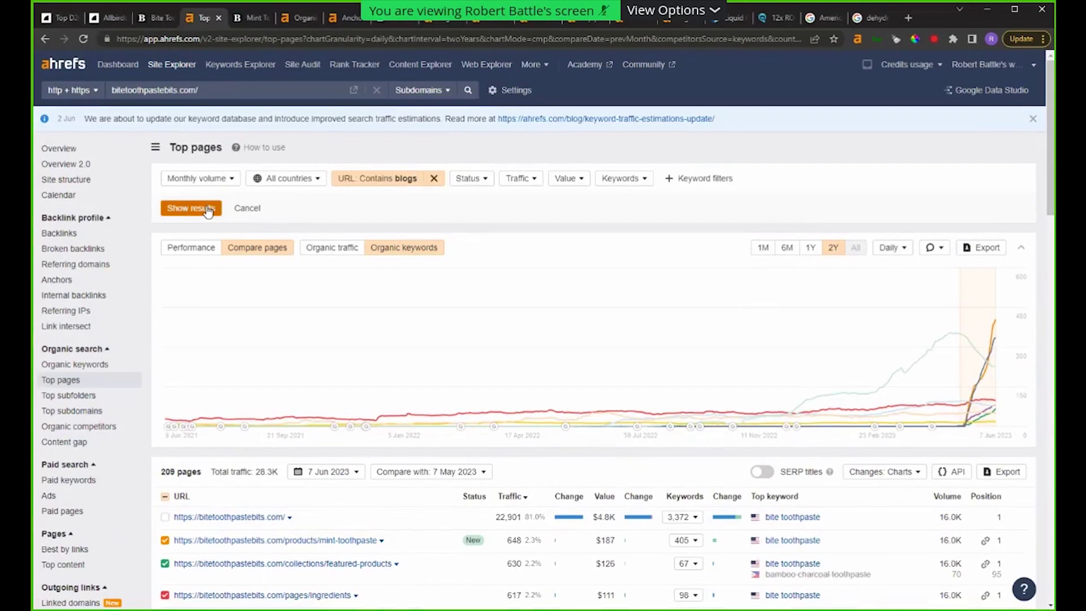
pyautogui.click(208, 210)
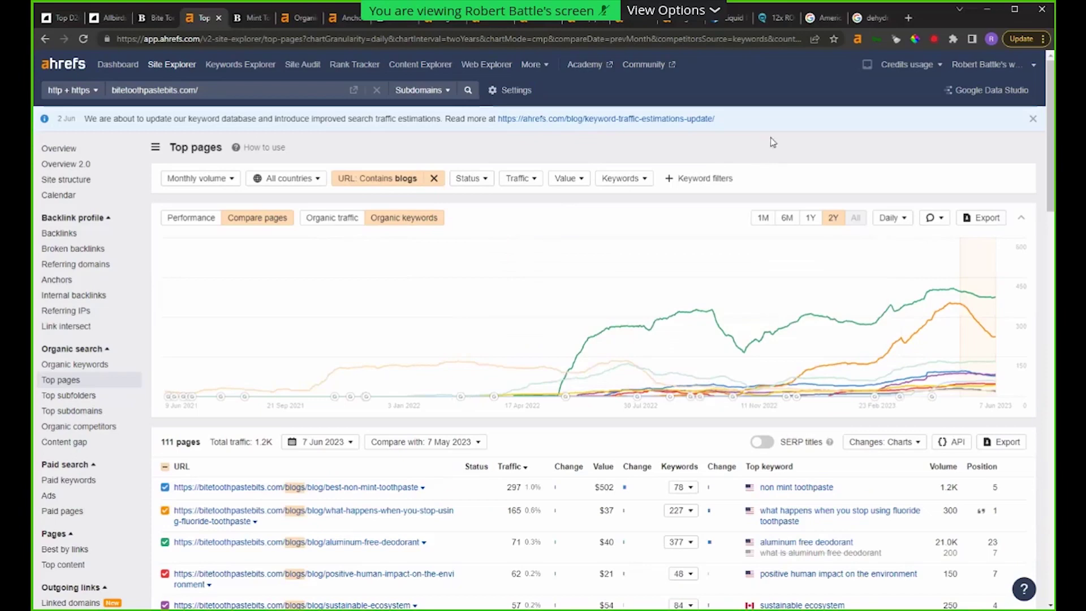
pyautogui.scroll(-1, 885, 202)
pyautogui.scroll(-2, 885, 202)
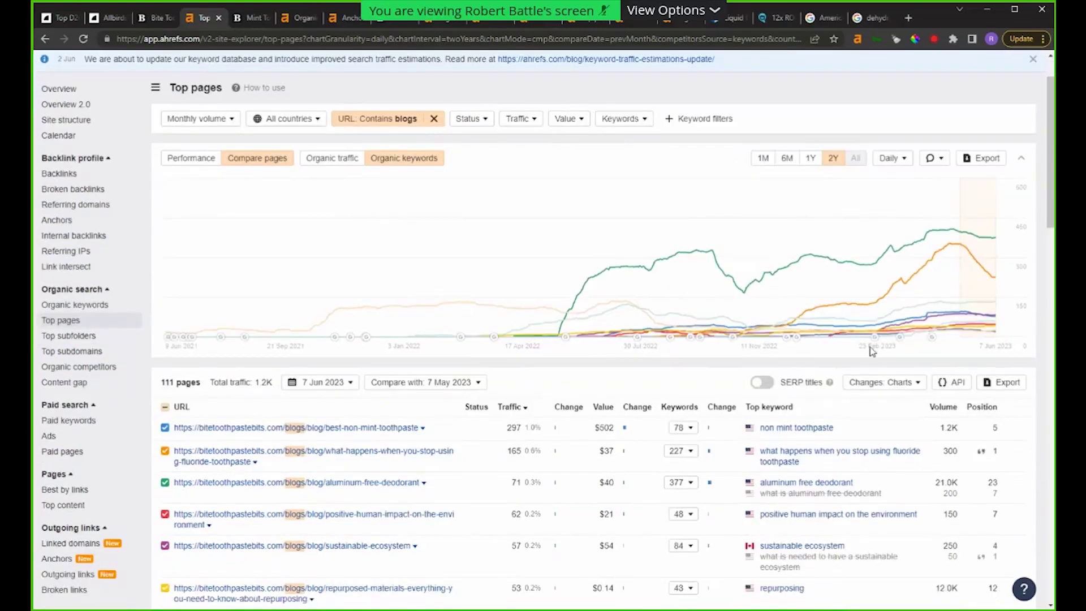
pyautogui.scroll(-5, 810, 273)
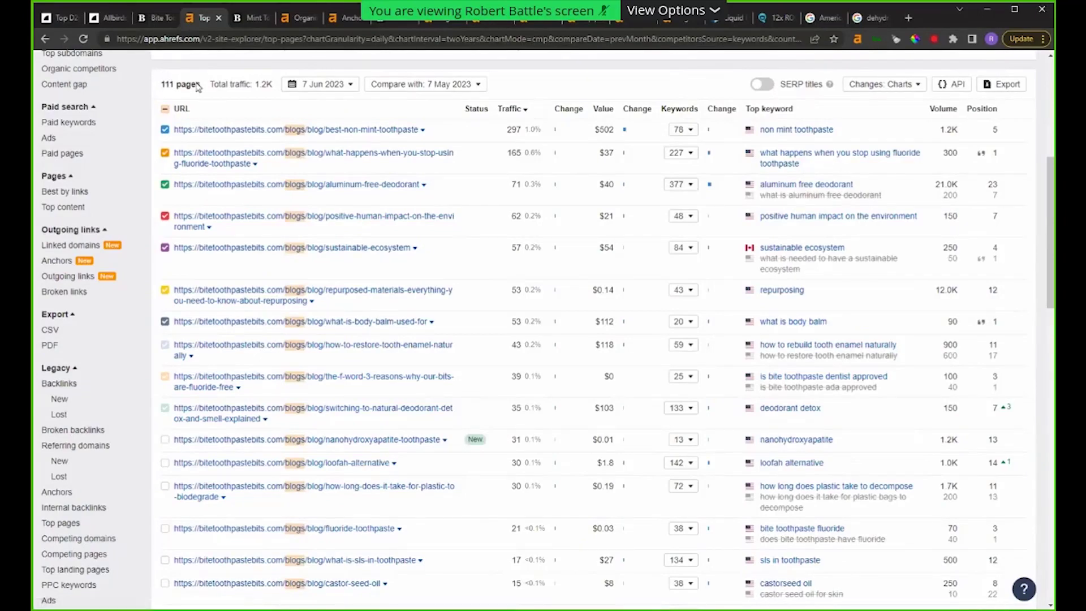
pyautogui.scroll(6, 196, 86)
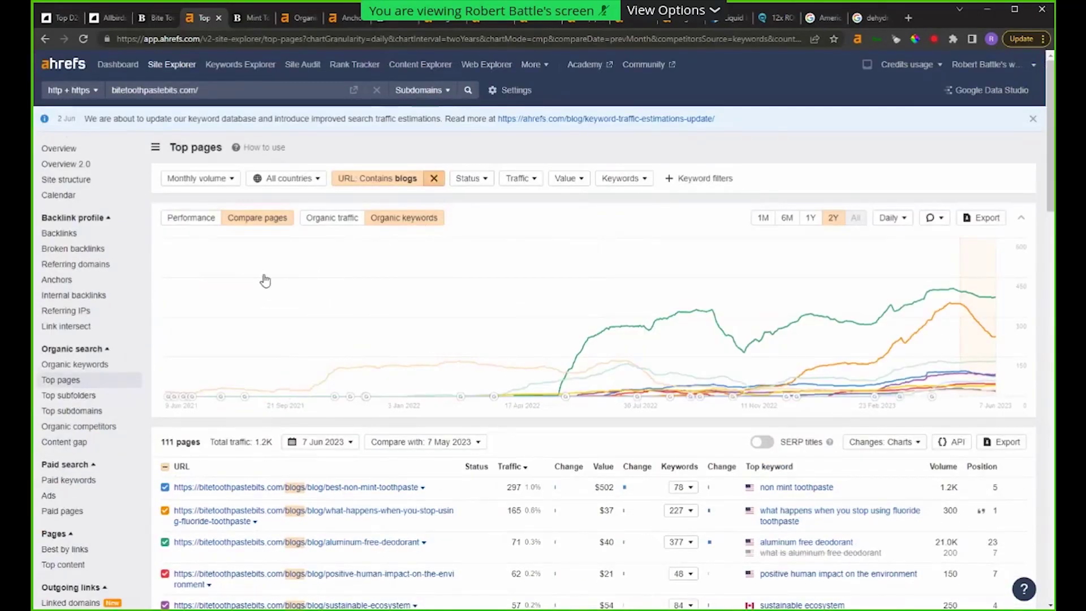
# Step: Clear the Top pages URL filter to show all pages and reapply it with URLs containing "blogs"
pyautogui.click(434, 178)
pyautogui.click(191, 213)
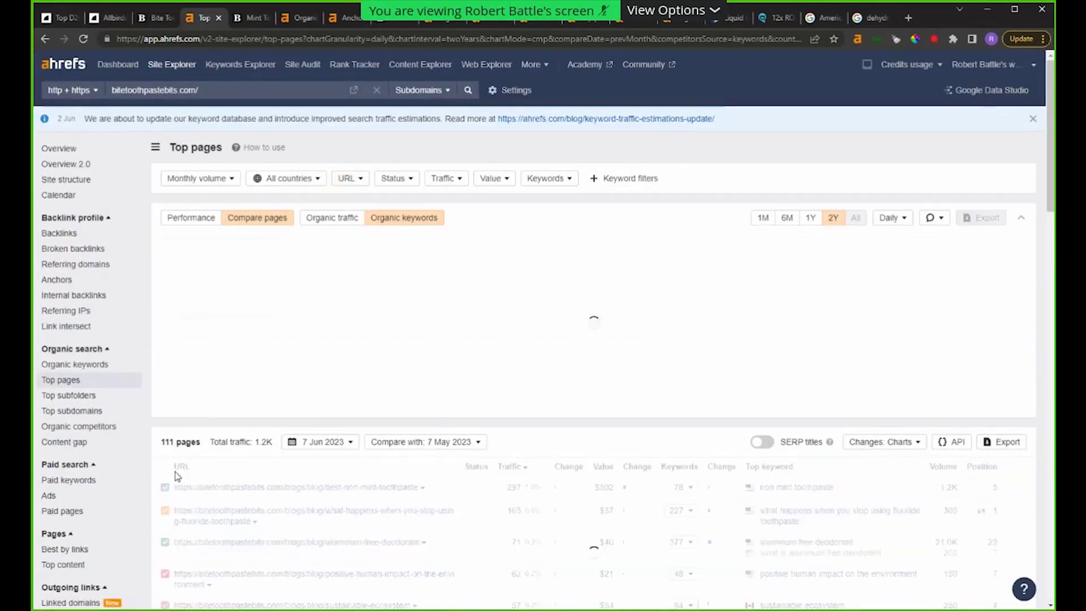
pyautogui.click(361, 179)
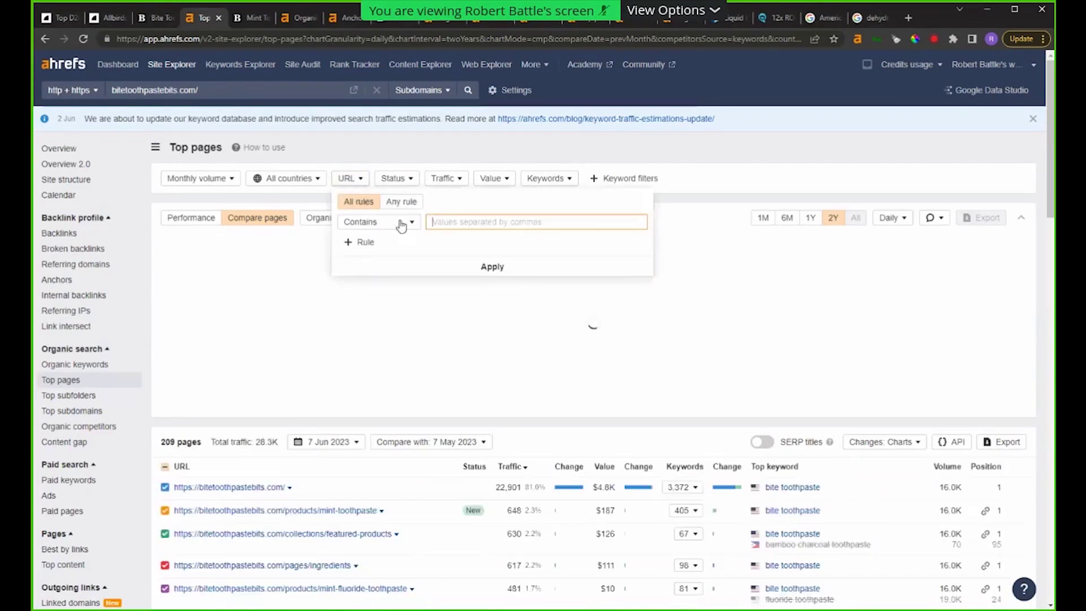
pyautogui.write('blogs')
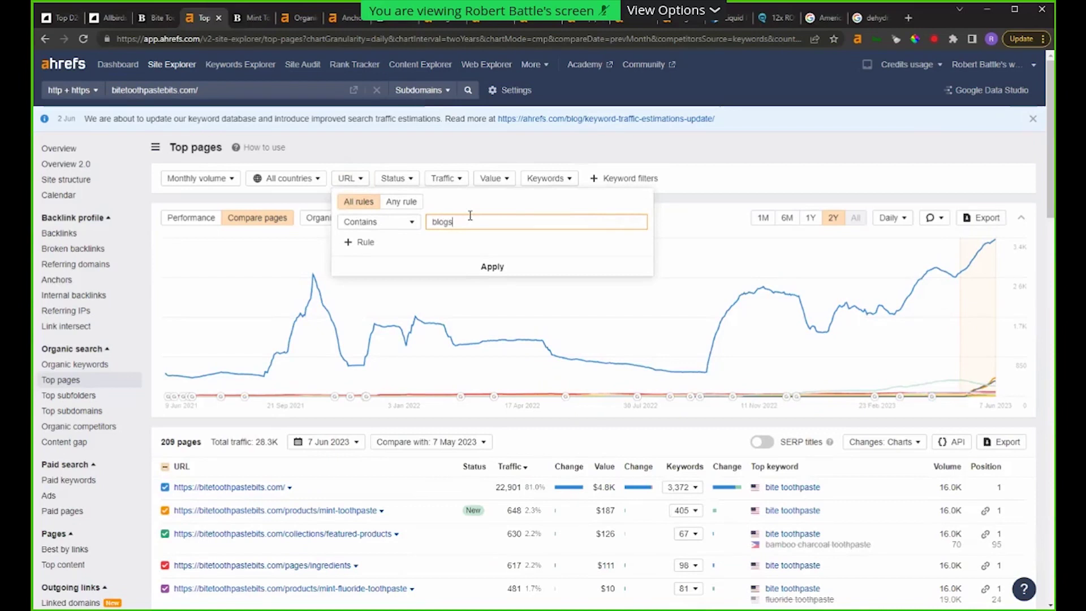
pyautogui.press('Return')
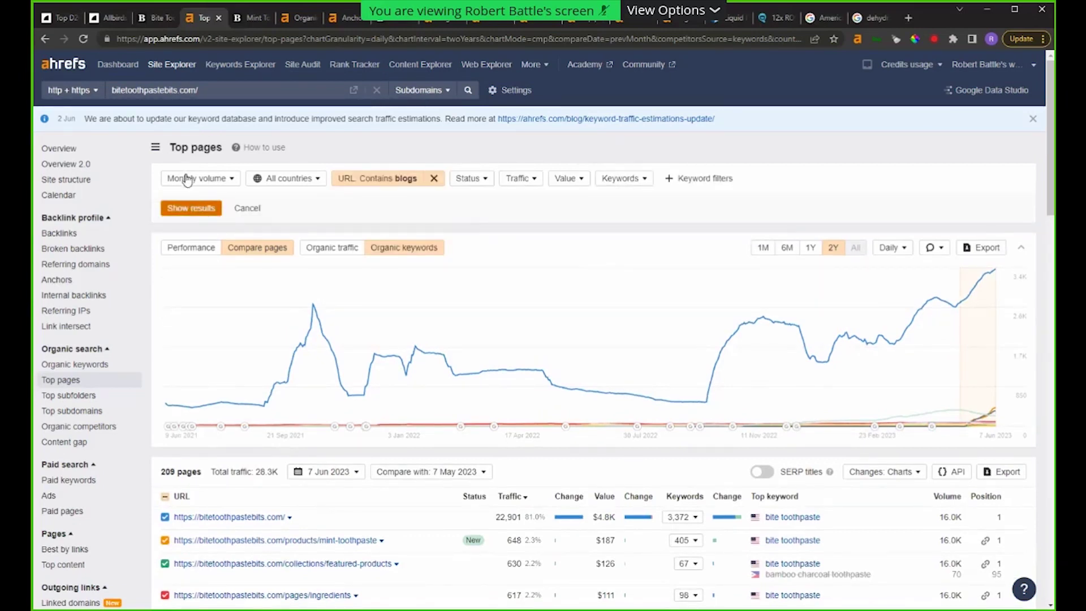
pyautogui.press('Return')
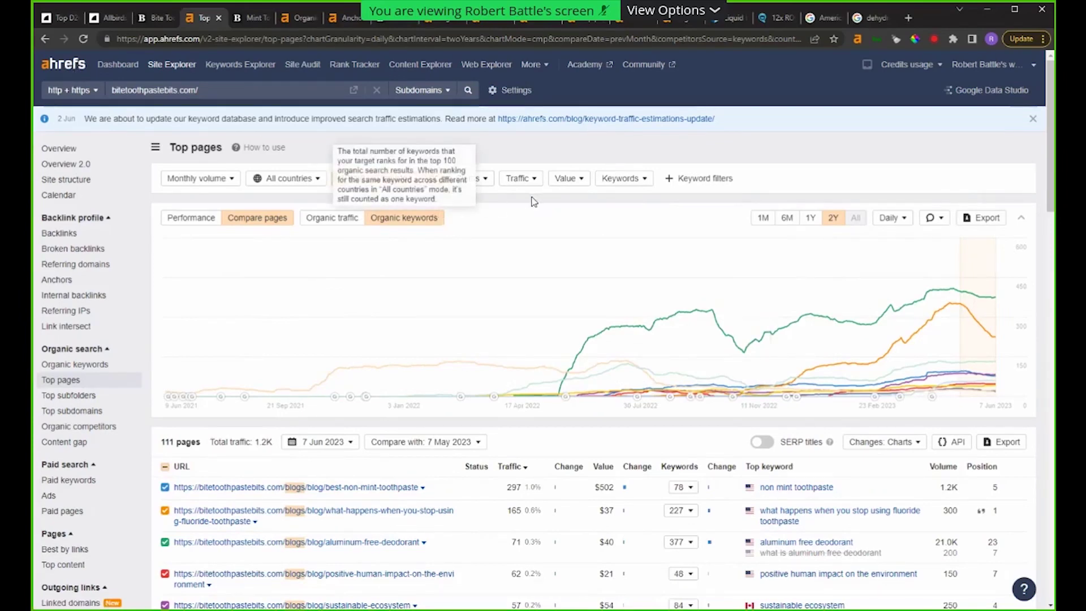
# Step: Examine the blog pages' top keywords, search volumes and positions, starting with the best-non-mint-toothpaste article
pyautogui.scroll(-4, 557, 238)
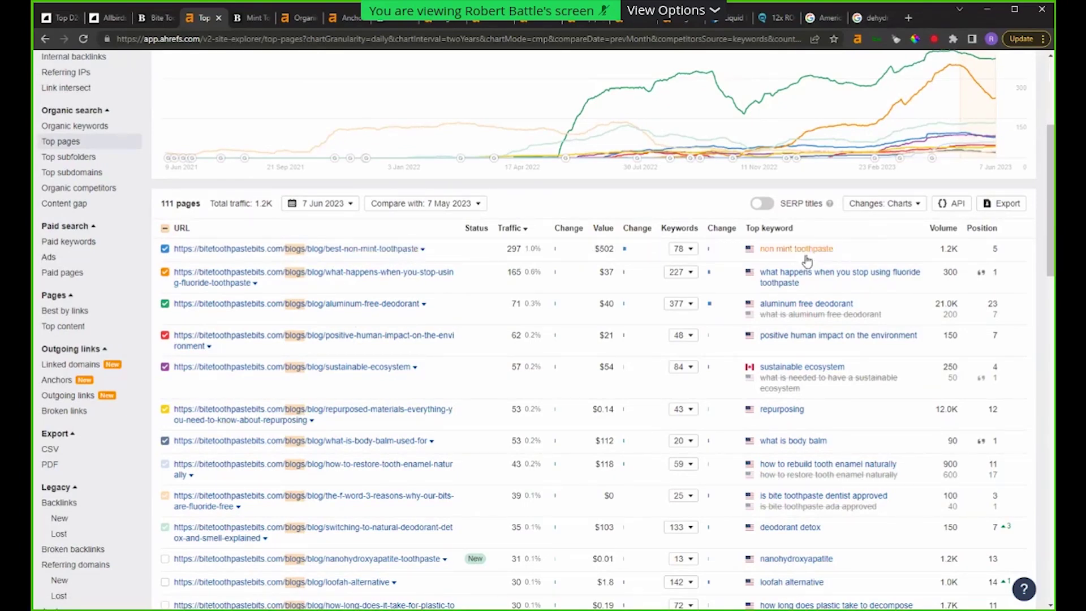
pyautogui.moveTo(939, 250); pyautogui.dragTo(955, 249)
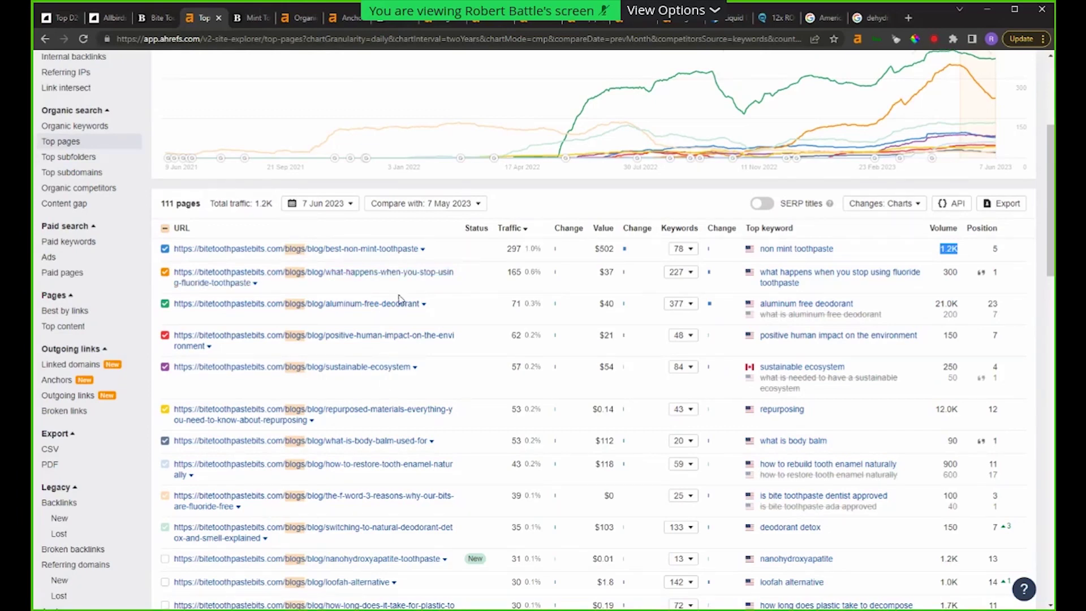
pyautogui.scroll(-2, 565, 238)
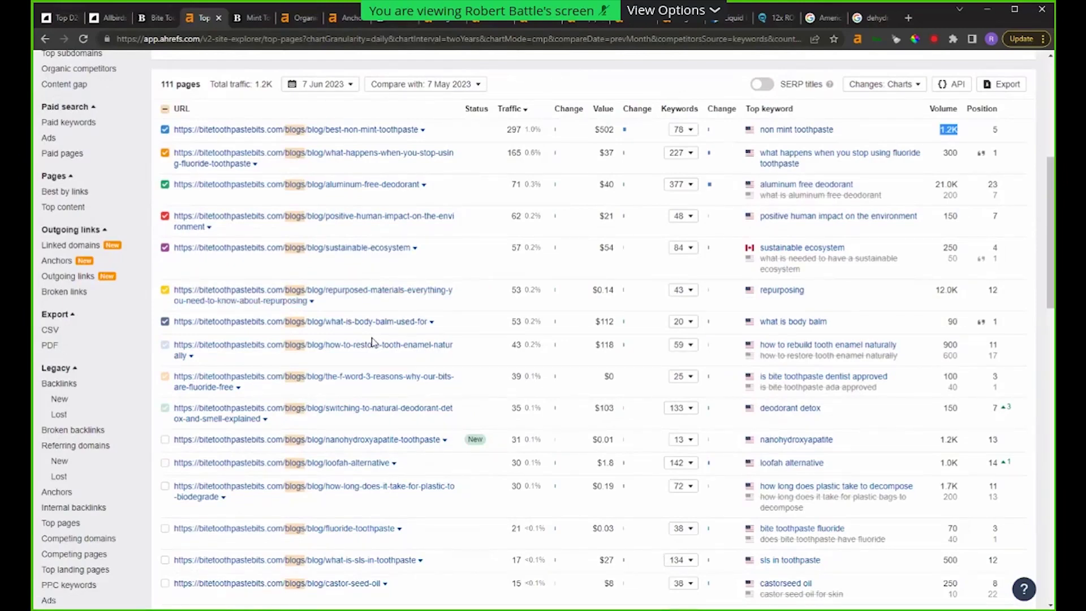
pyautogui.scroll(-2, 401, 356)
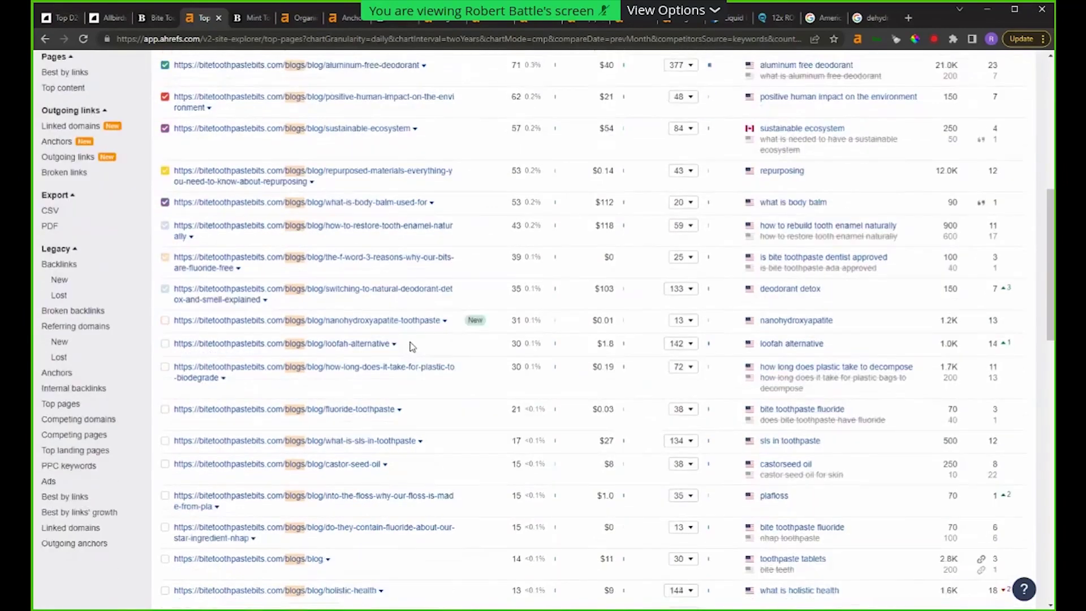
pyautogui.scroll(-2, 443, 374)
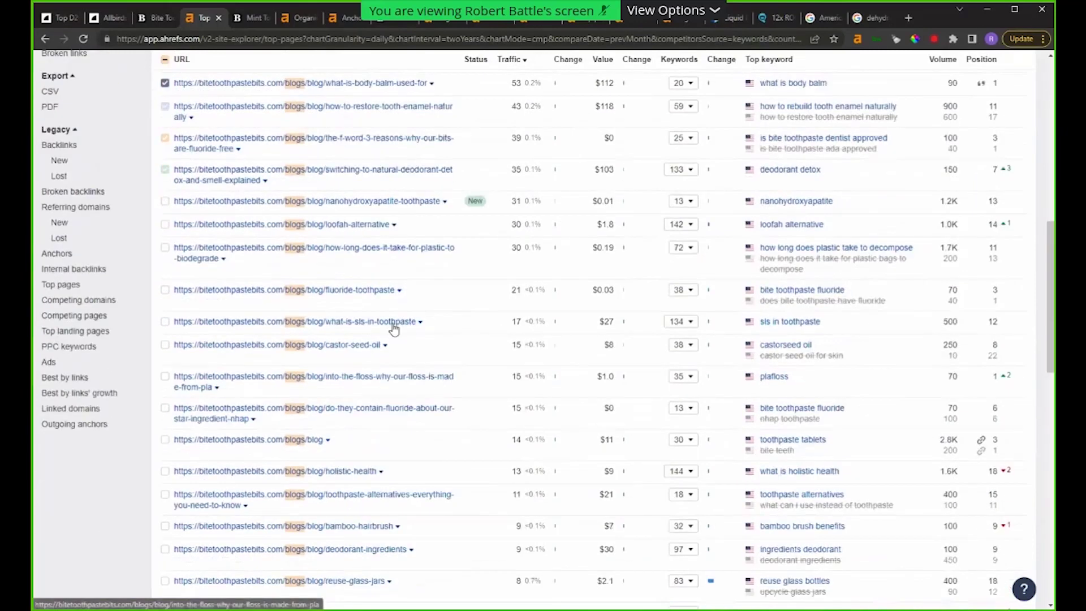
# Step: Add a second URL rule containing "toothpaste" to the blogs filter of the Top pages report and show the results
pyautogui.scroll(-1, 424, 348)
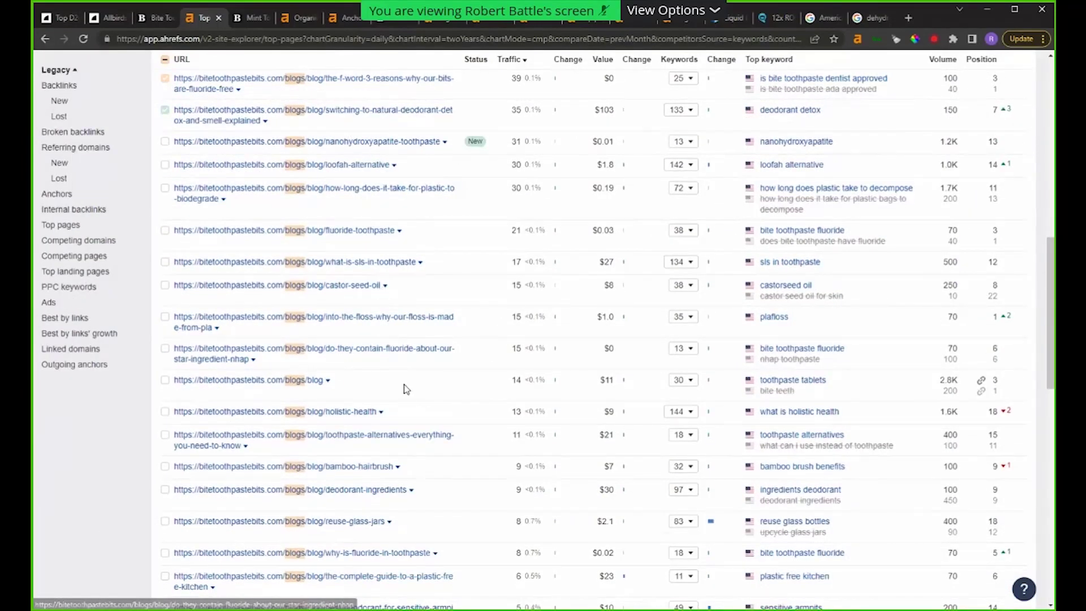
pyautogui.scroll(-3, 405, 383)
pyautogui.scroll(15, 438, 375)
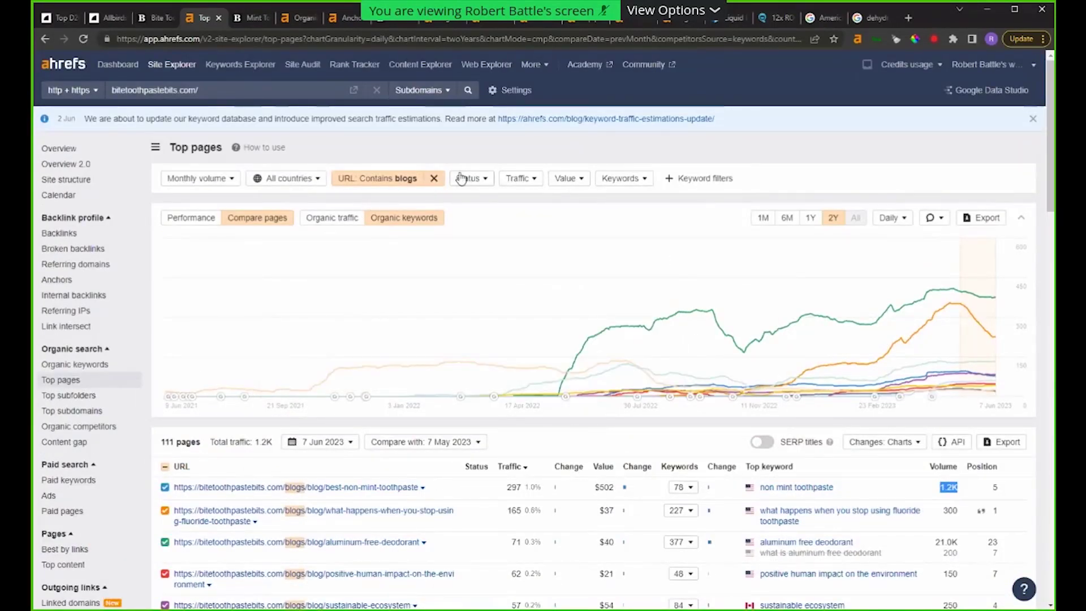
pyautogui.click(405, 178)
pyautogui.click(365, 243)
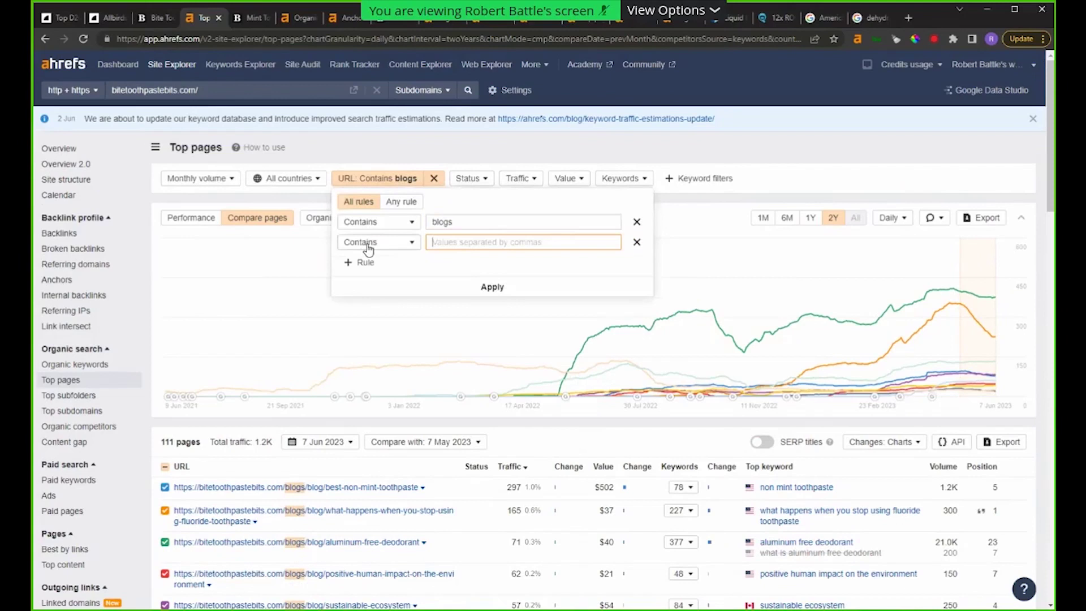
pyautogui.write('toothpaste')
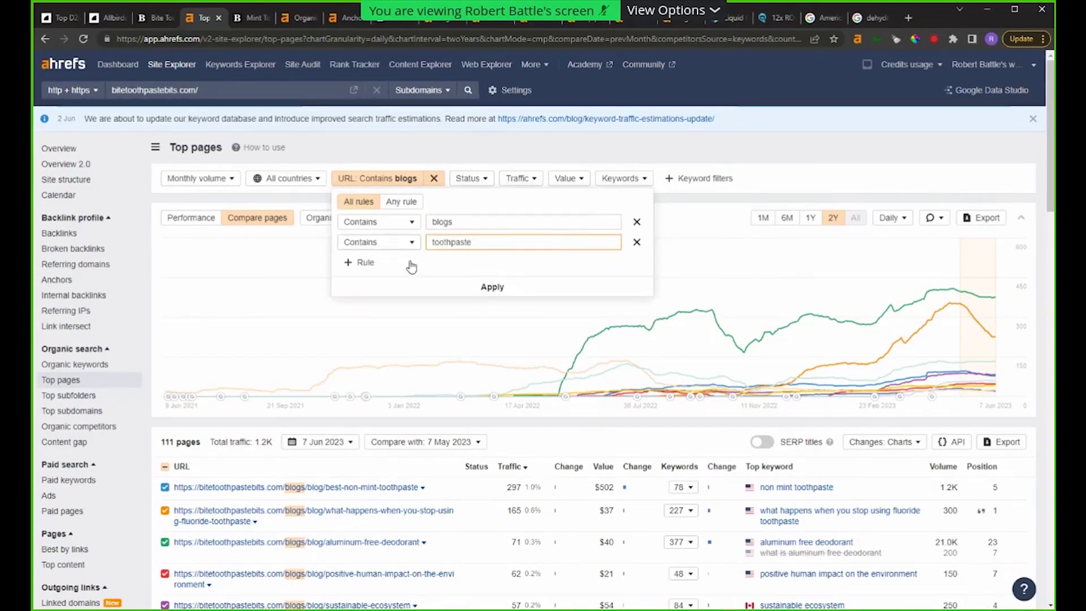
pyautogui.click(522, 291)
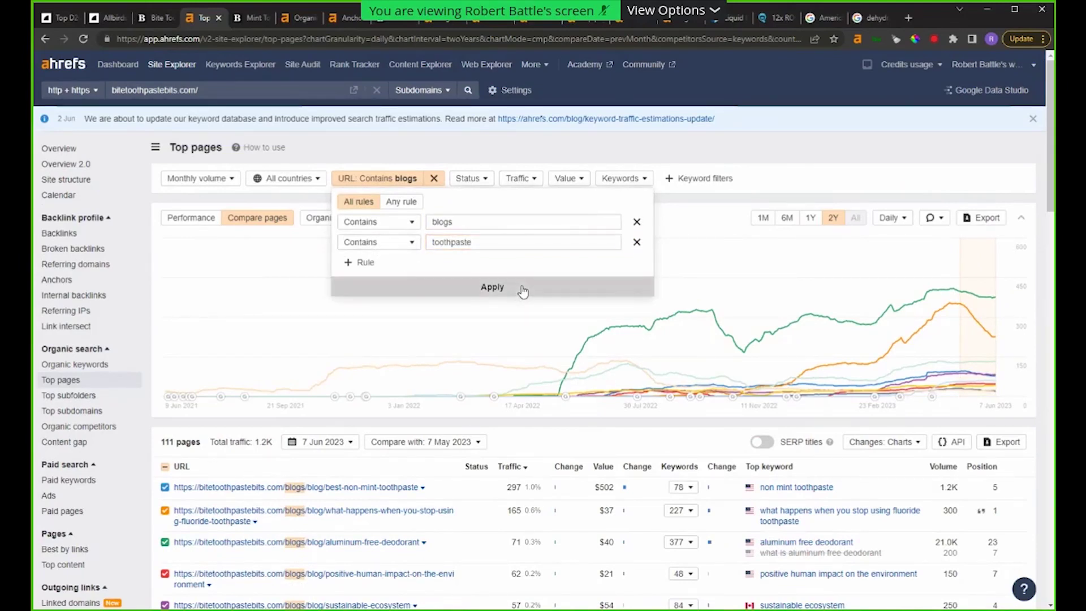
pyautogui.click(192, 208)
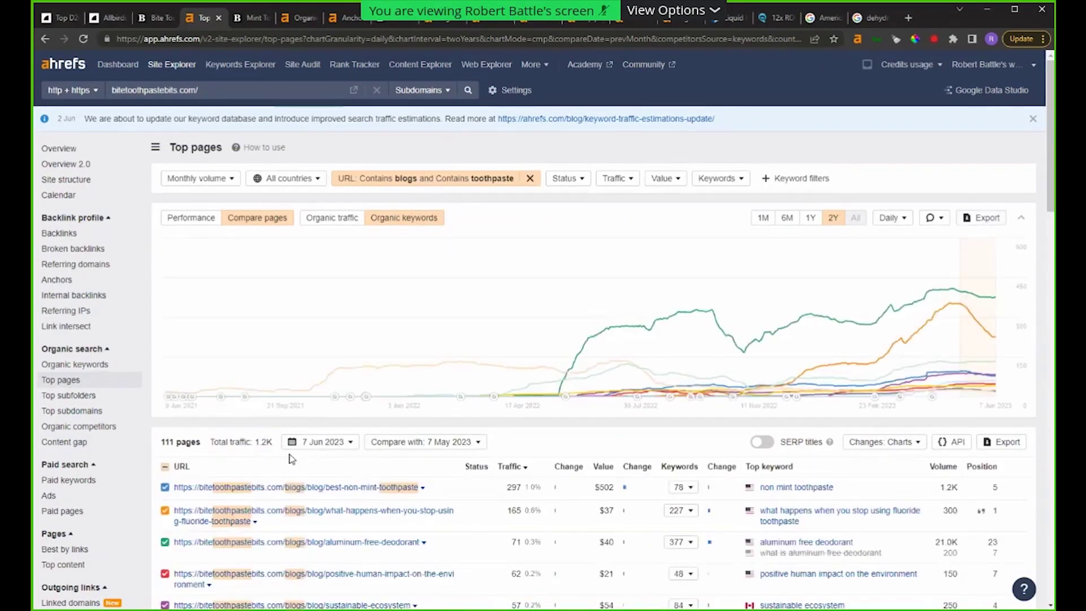
# Step: Change the second URL rule to contain "-toothpaste" so the domain name itself is not matched, and refresh the results
pyautogui.scroll(-2, 249, 447)
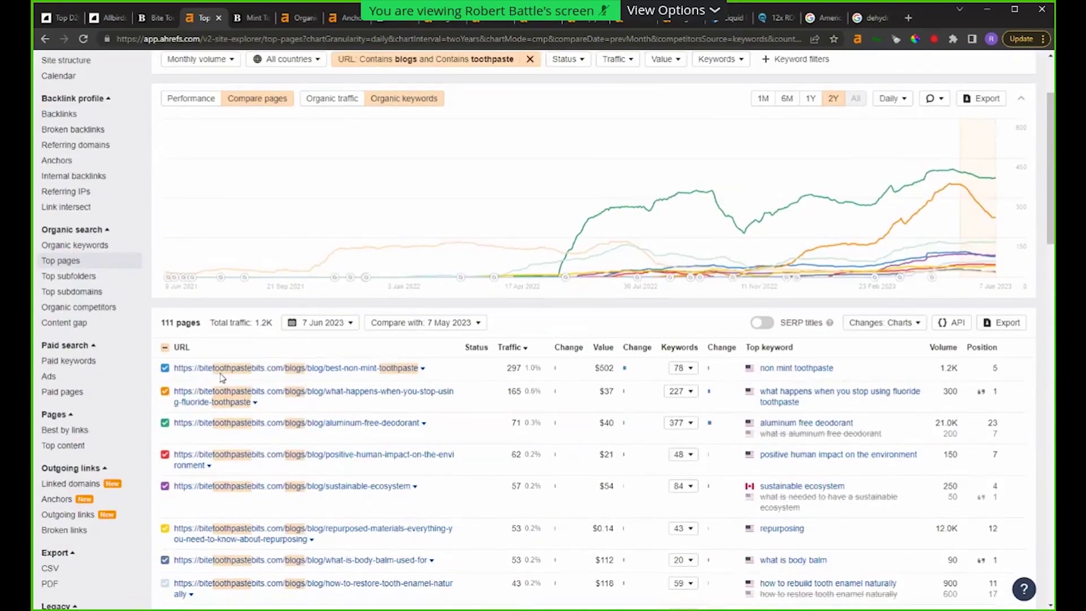
pyautogui.scroll(2, 404, 382)
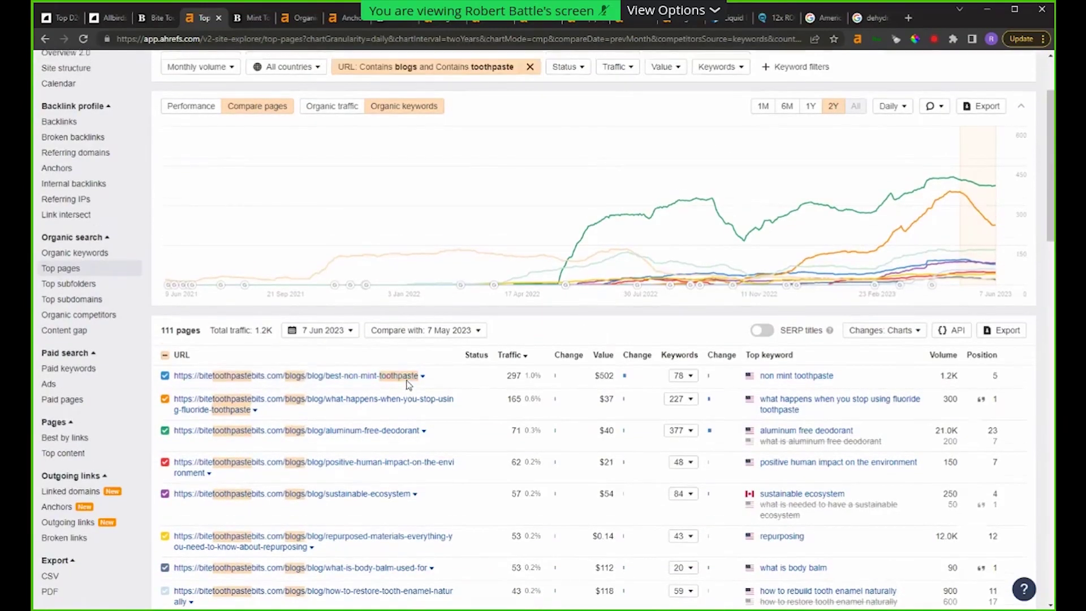
pyautogui.click(472, 180)
pyautogui.click(435, 247)
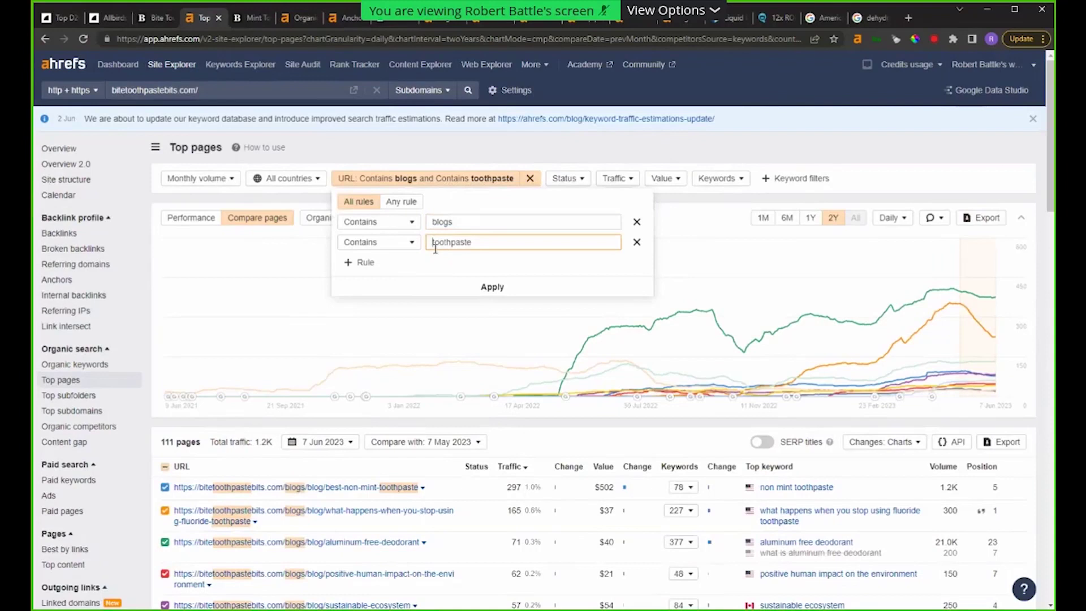
pyautogui.write('-')
pyautogui.click(452, 288)
pyautogui.click(192, 208)
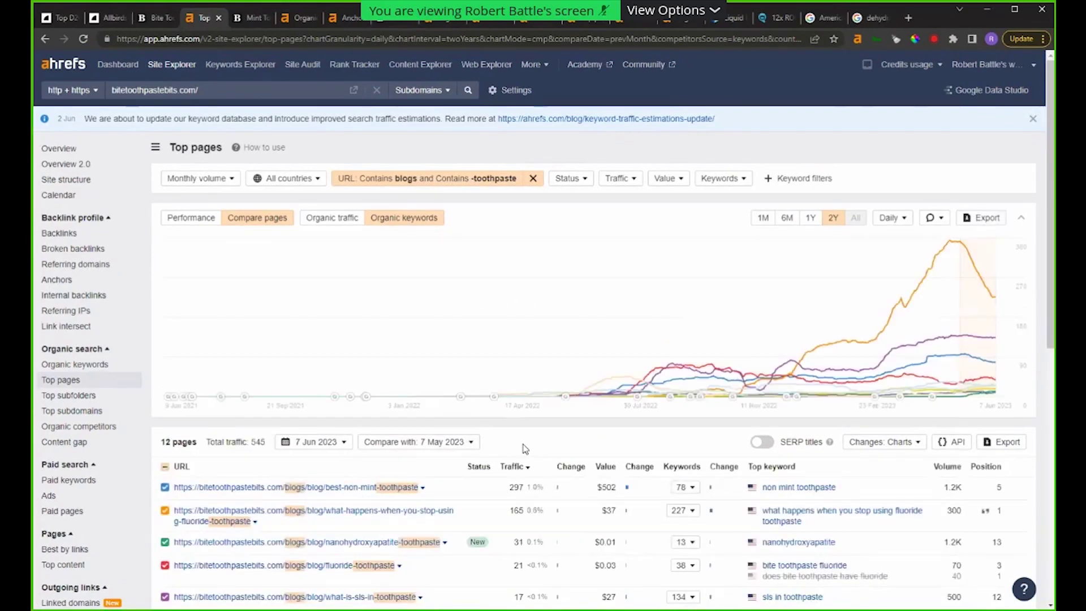
# Step: Add a third URL rule containing "toothpaste-" and apply the filter with all rules required
pyautogui.scroll(-1, 525, 448)
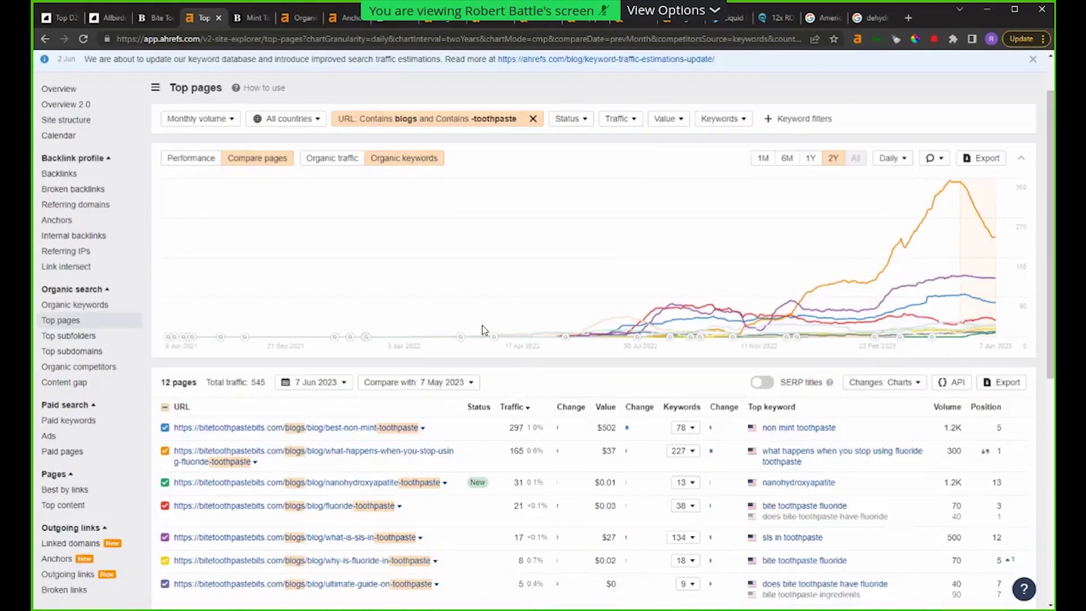
pyautogui.click(453, 120)
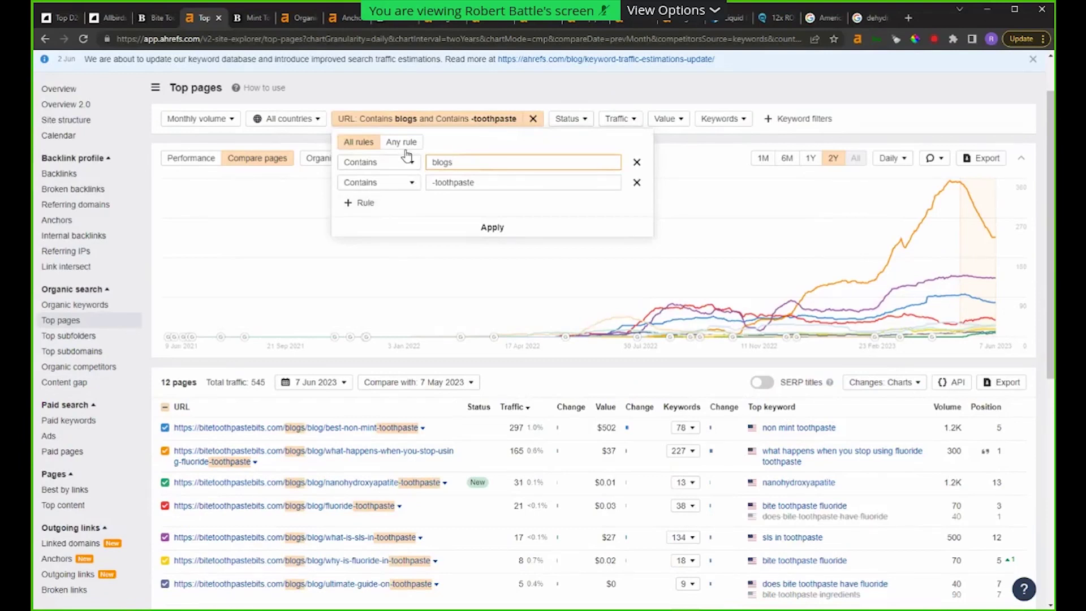
pyautogui.click(360, 203)
pyautogui.write('toothpaste-')
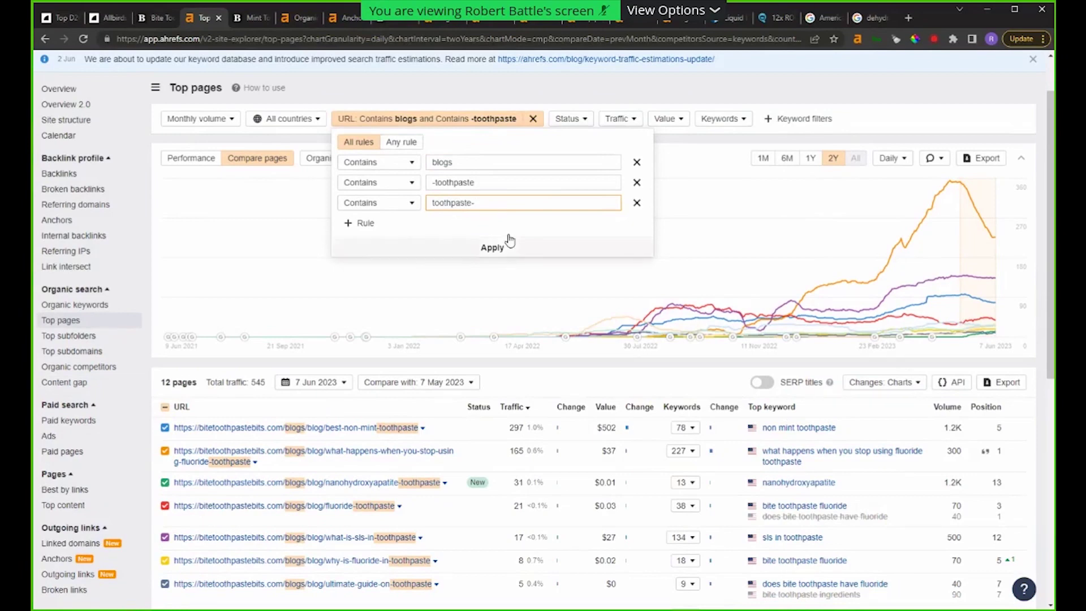
pyautogui.click(510, 242)
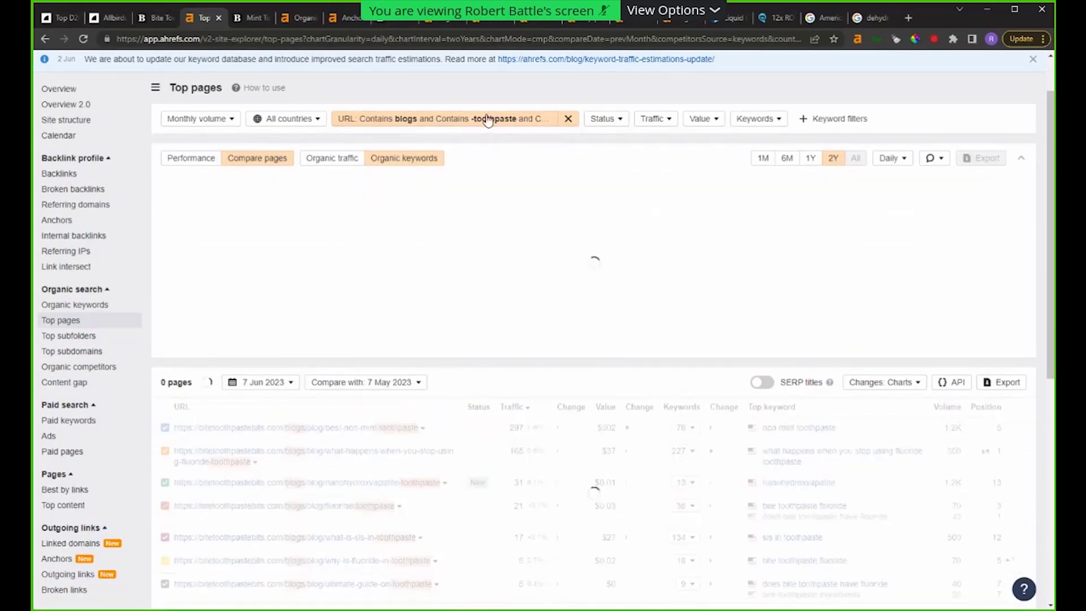
# Step: Set the URL filter to match any rule instead of all rules, show the results and review the listed pages
pyautogui.click(484, 120)
pyautogui.click(473, 249)
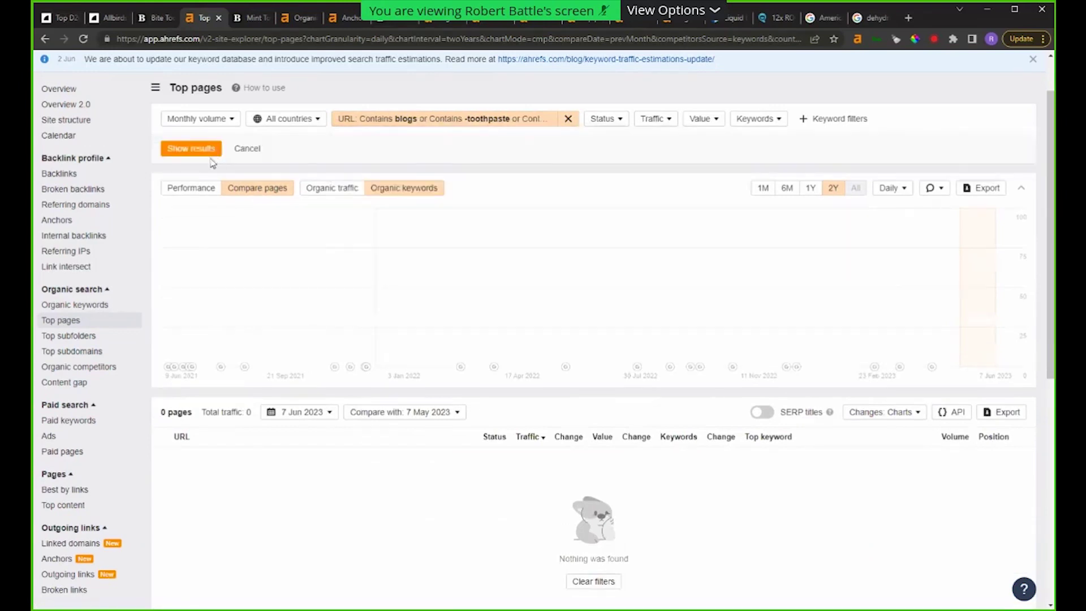
pyautogui.click(192, 153)
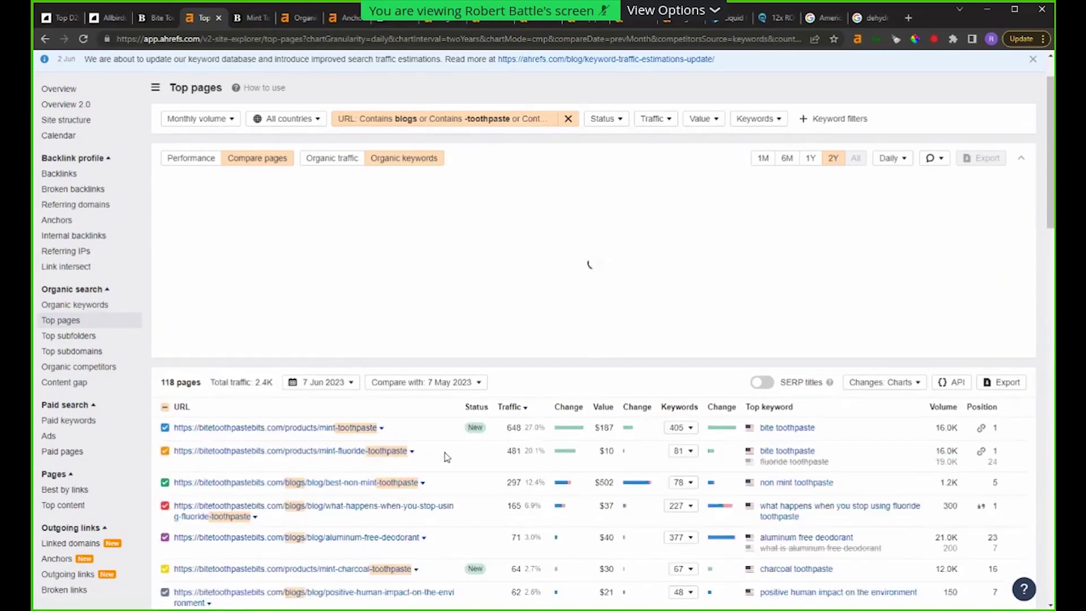
pyautogui.scroll(-2, 438, 447)
pyautogui.scroll(-3, 436, 445)
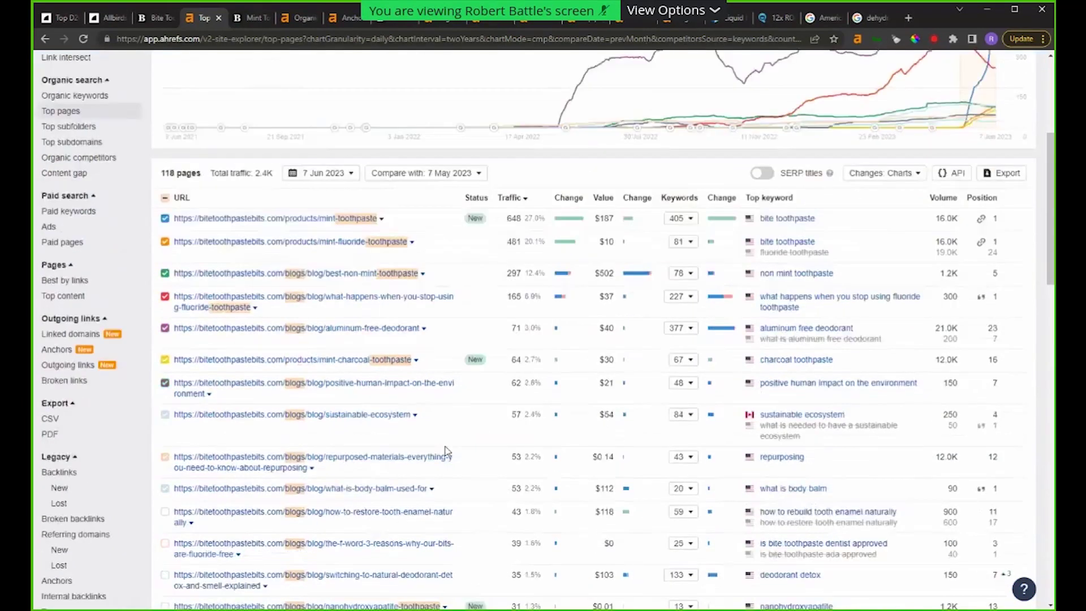
pyautogui.scroll(5, 414, 160)
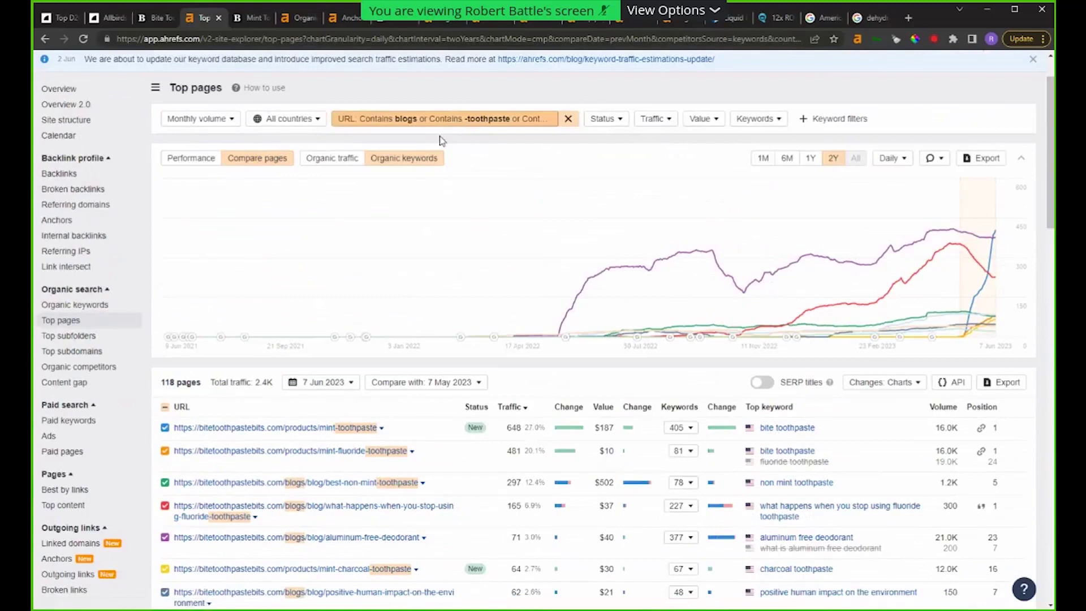
# Step: Remove the "blogs" rule from the URL filter, keeping only "-toothpaste" or "toothpaste-", and apply it
pyautogui.click(453, 119)
pyautogui.click(637, 162)
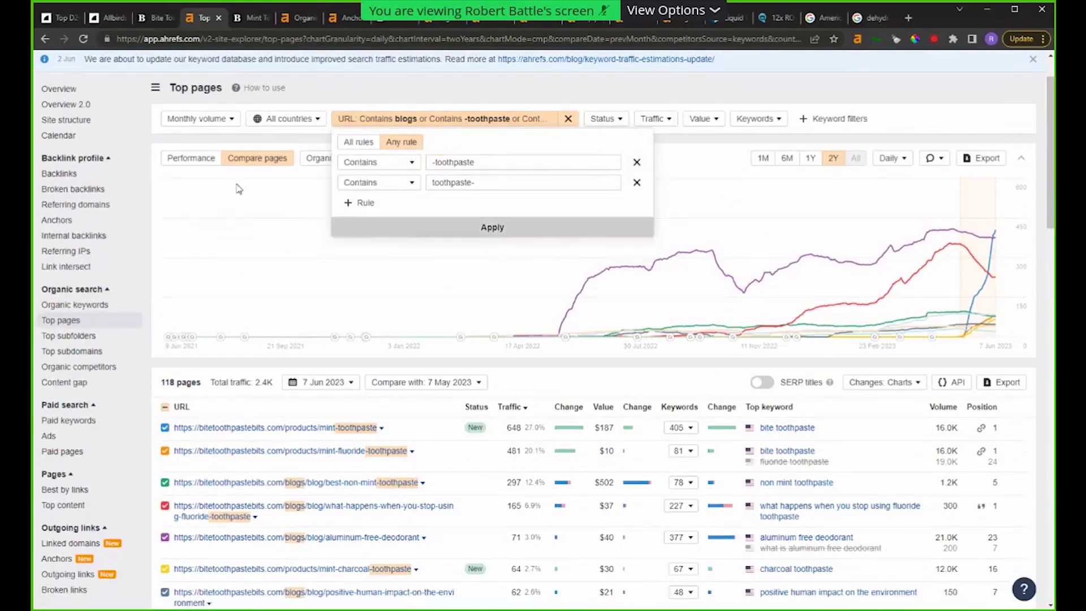
pyautogui.click(491, 227)
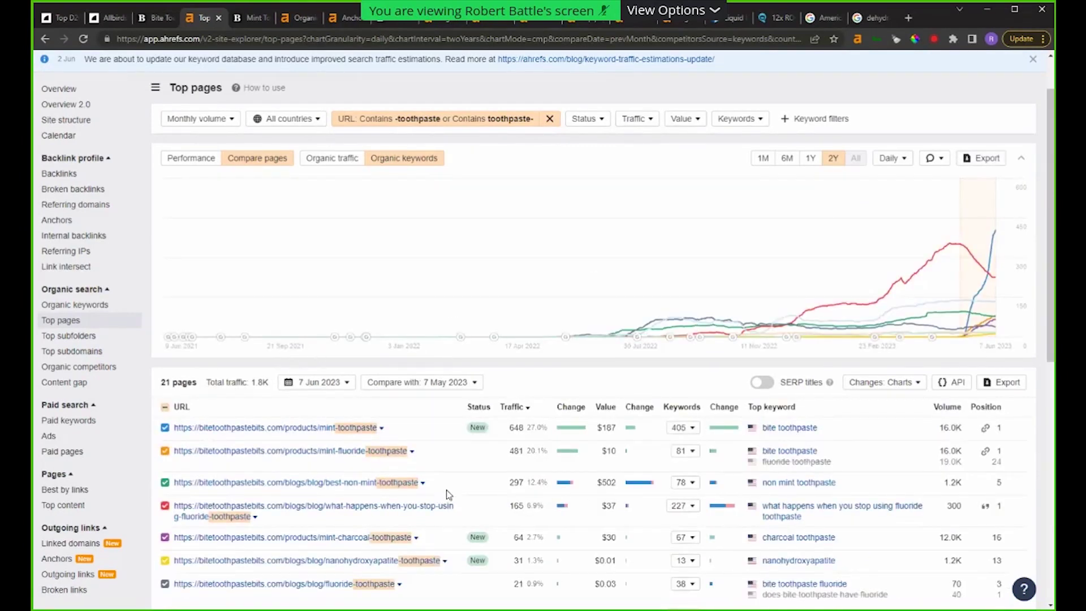
pyautogui.moveTo(1020, 270)
# Step: Filter the Top pages report to pages whose keywords have improved and show the results
pyautogui.click(745, 126)
pyautogui.click(746, 166)
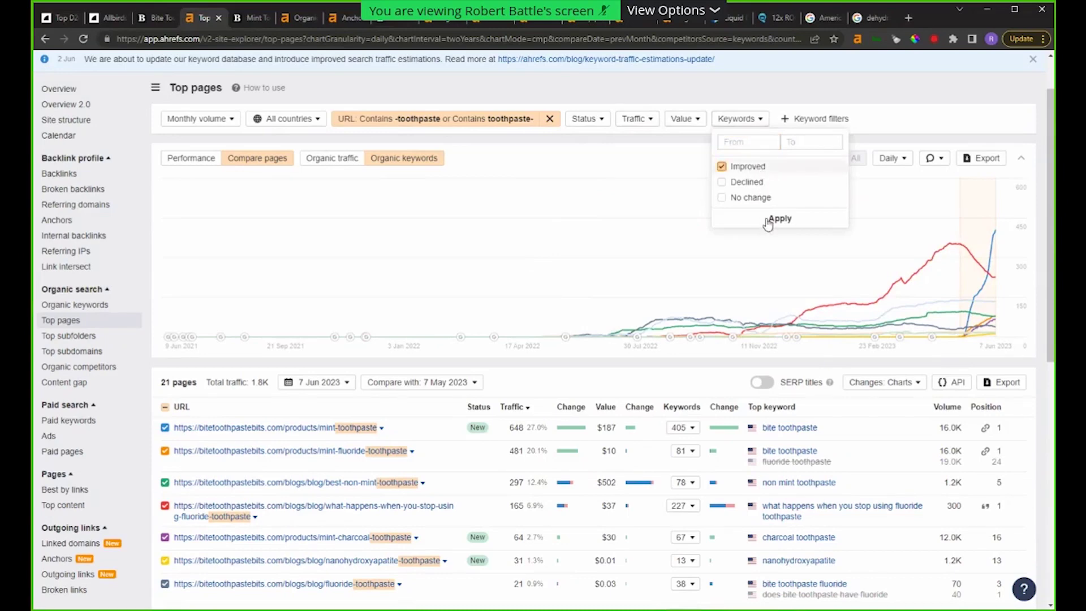
pyautogui.click(334, 171)
pyautogui.click(192, 151)
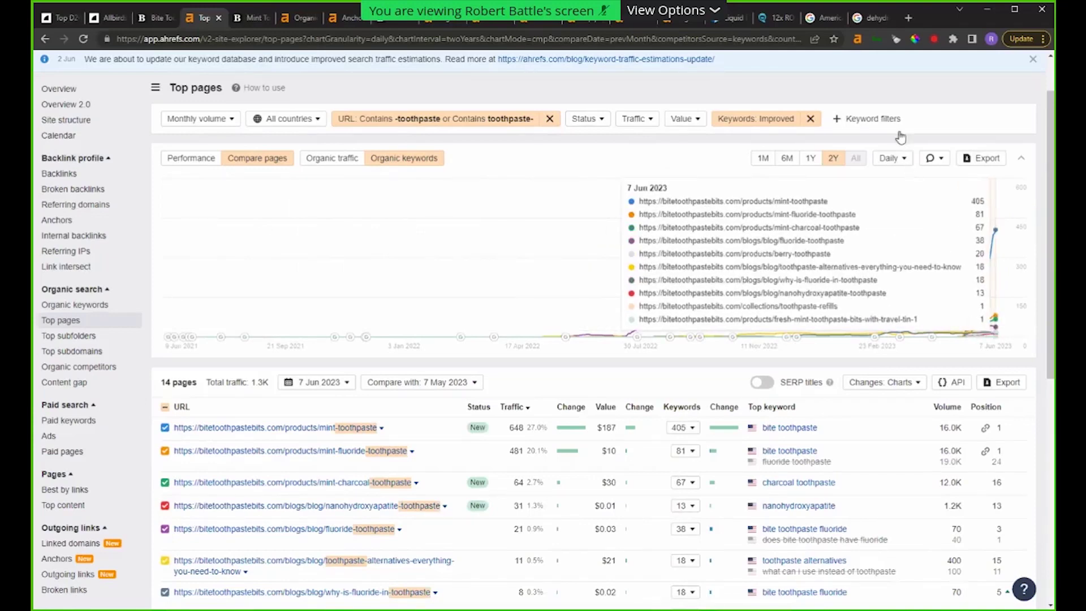
# Step: Restrict the Top pages report to pages with the New status and show the results
pyautogui.click(594, 126)
pyautogui.click(595, 139)
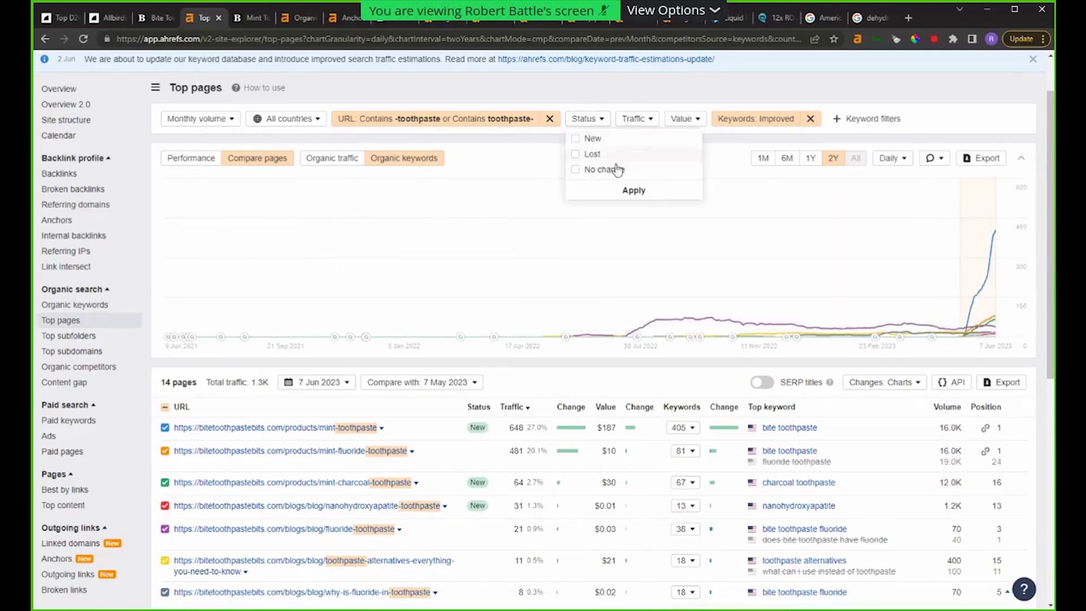
pyautogui.click(599, 192)
pyautogui.click(212, 154)
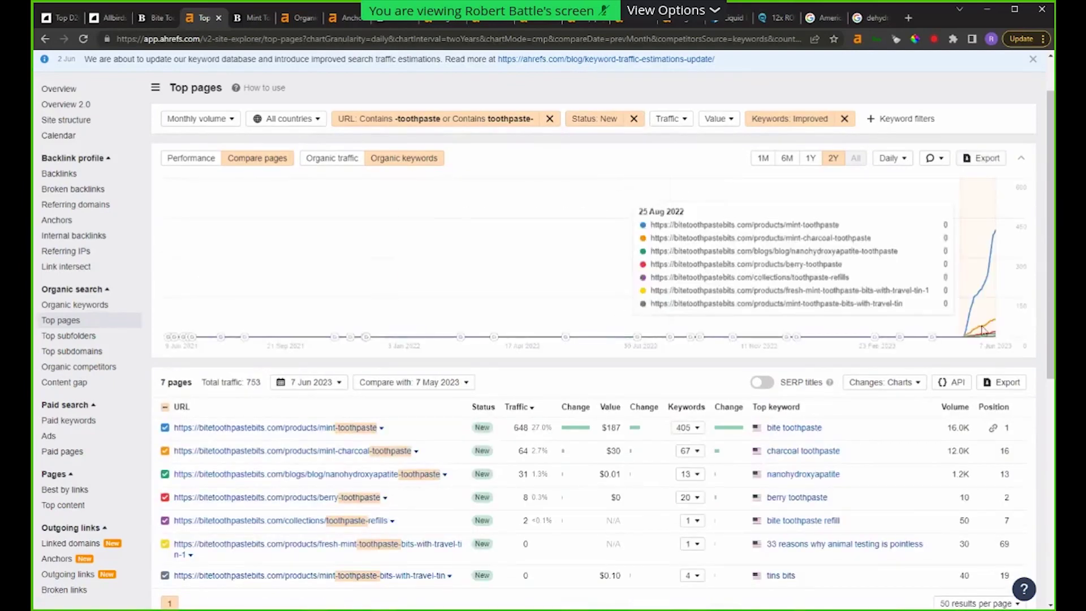
# Step: Temporarily hide the mint-toothpaste product page from the comparison chart to examine the other new toothpaste pages' keyword growth, and restore it
pyautogui.click(164, 429)
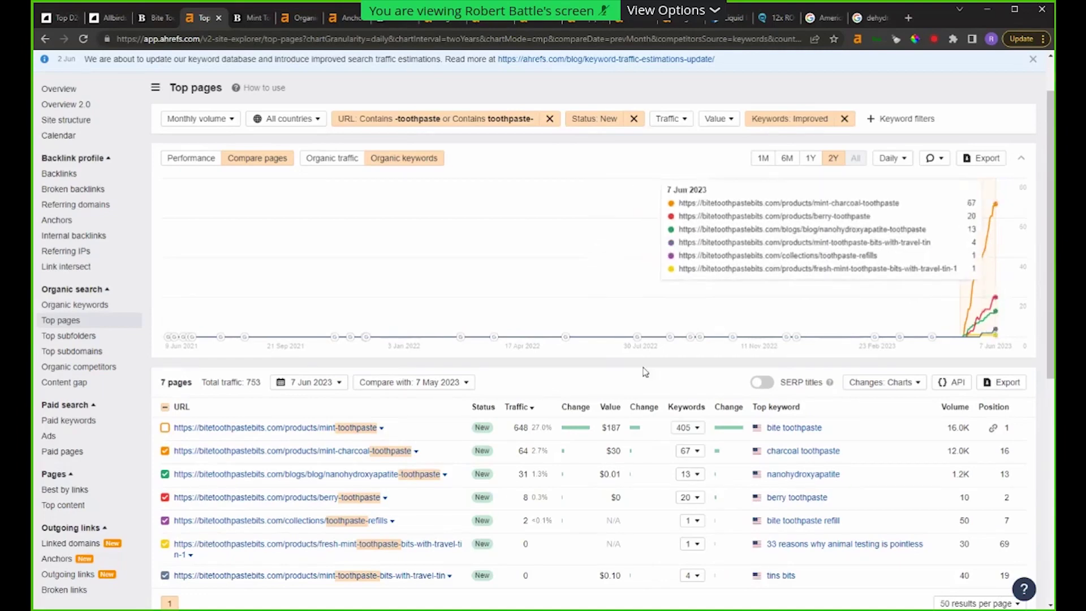
pyautogui.scroll(-1, 461, 470)
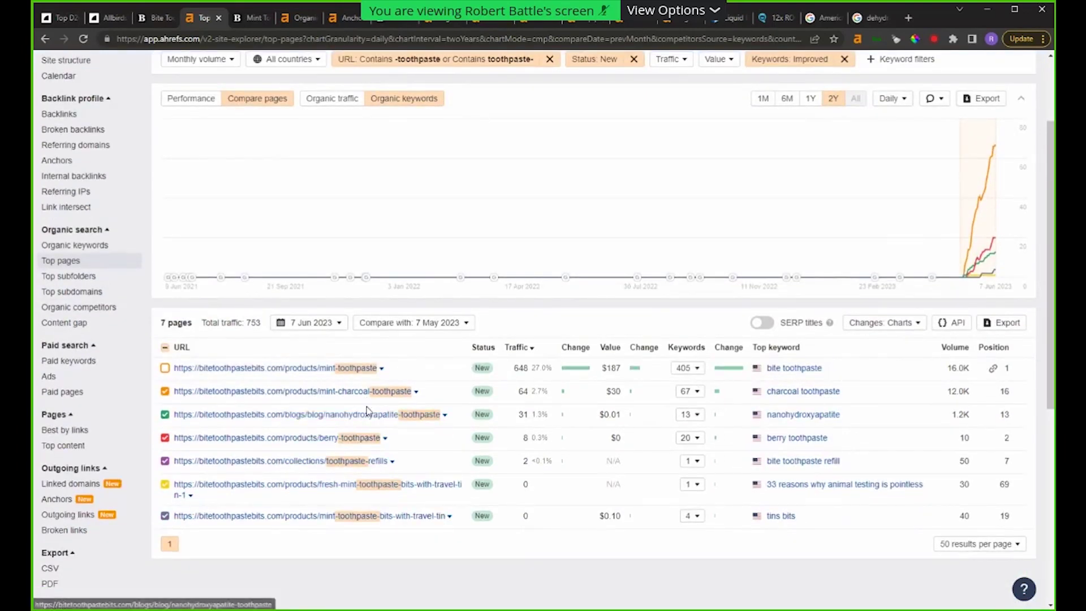
pyautogui.click(164, 371)
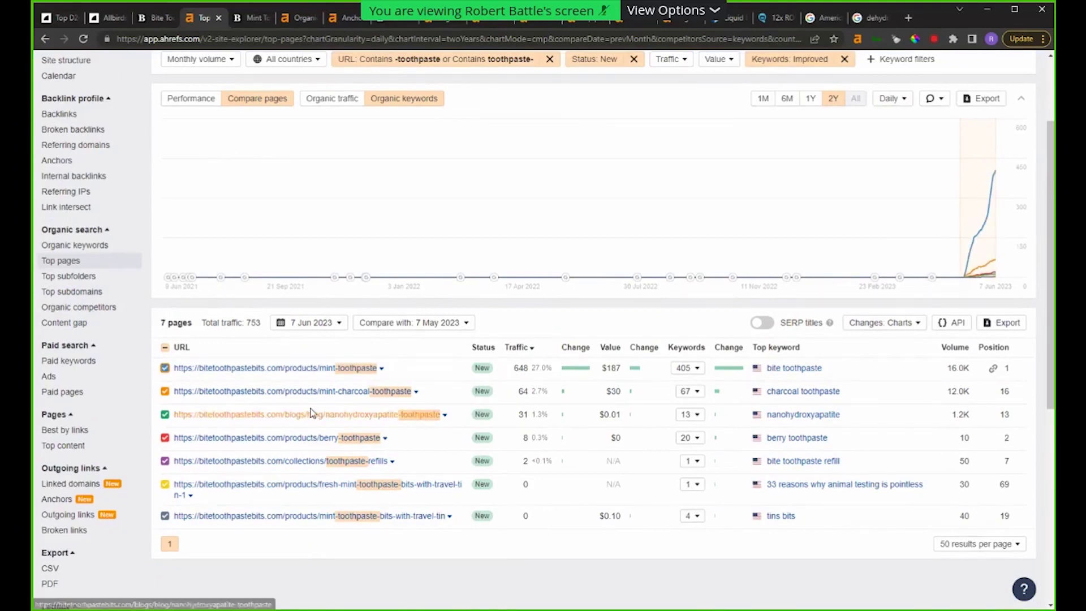
pyautogui.scroll(2, 396, 289)
pyautogui.scroll(-2, 327, 378)
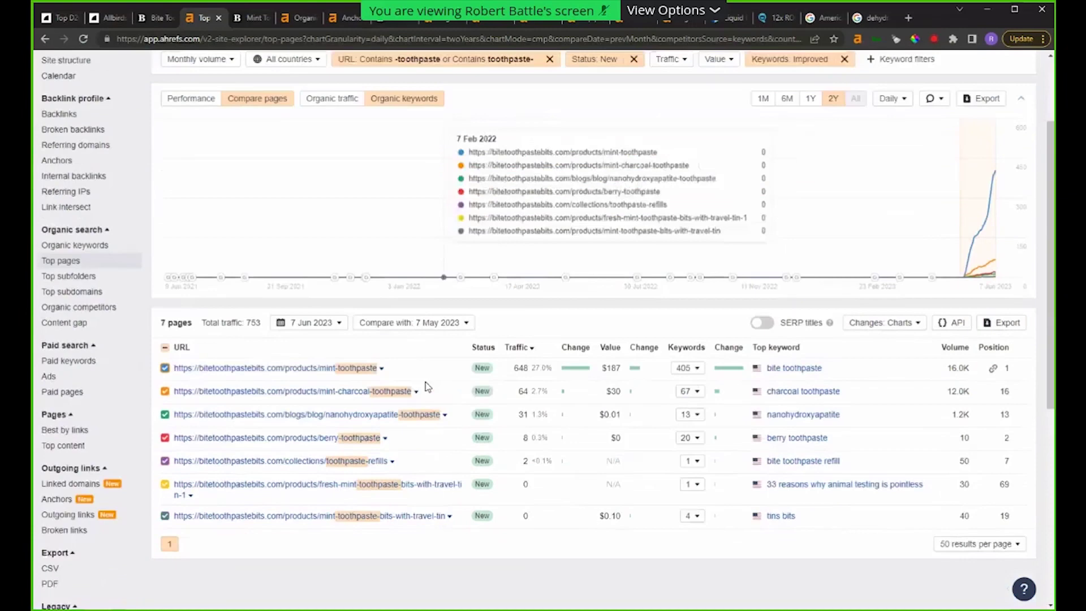
pyautogui.scroll(2, 568, 168)
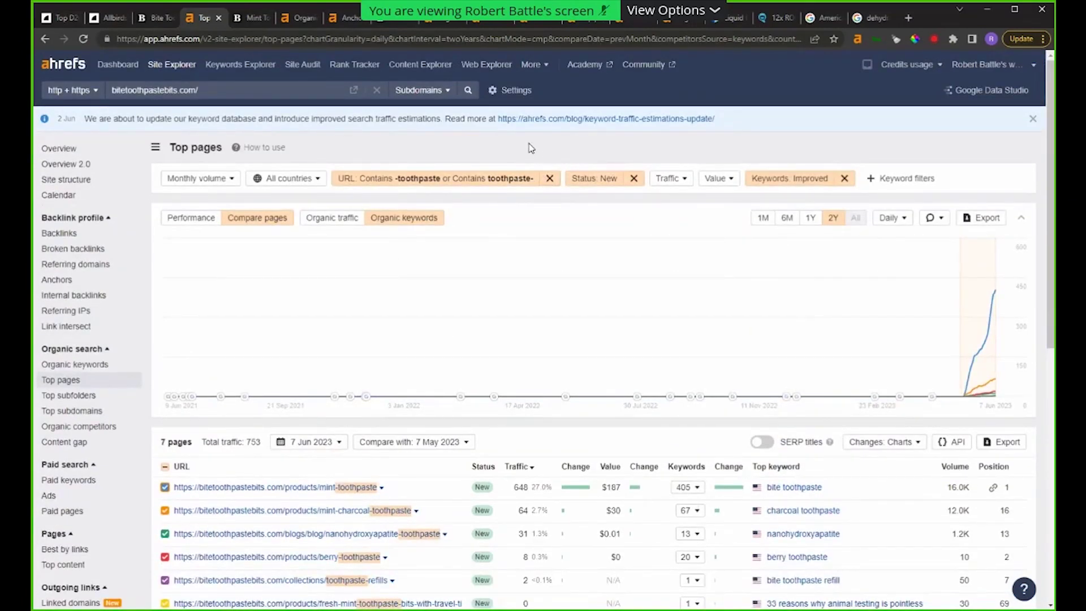
# Step: Clear the URL filter and refresh the results, and remove the Status and Keywords filters from the Top pages report
pyautogui.click(549, 178)
pyautogui.click(187, 208)
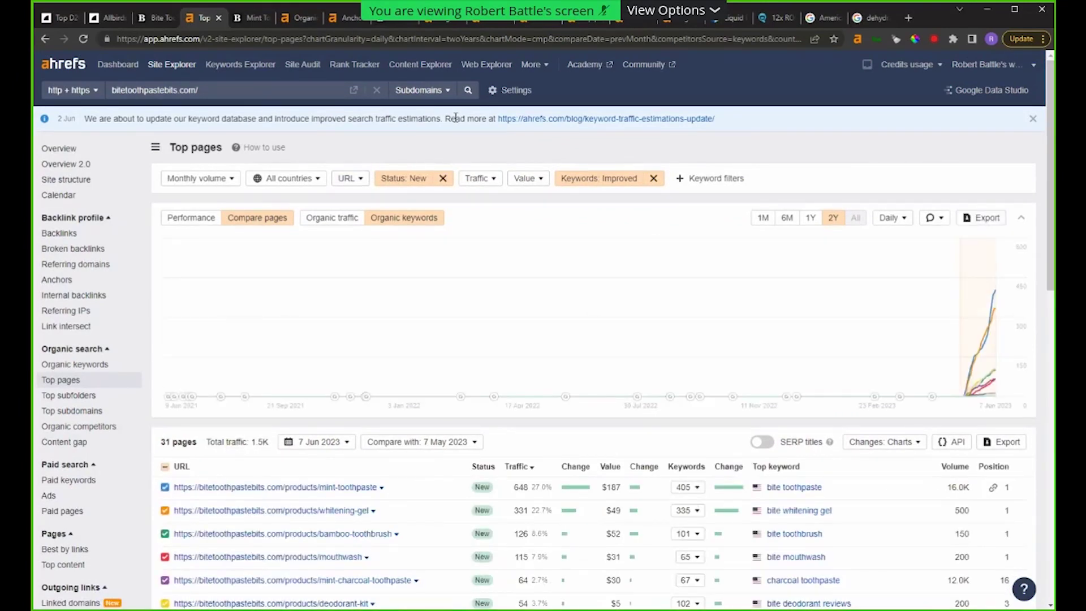
pyautogui.click(443, 178)
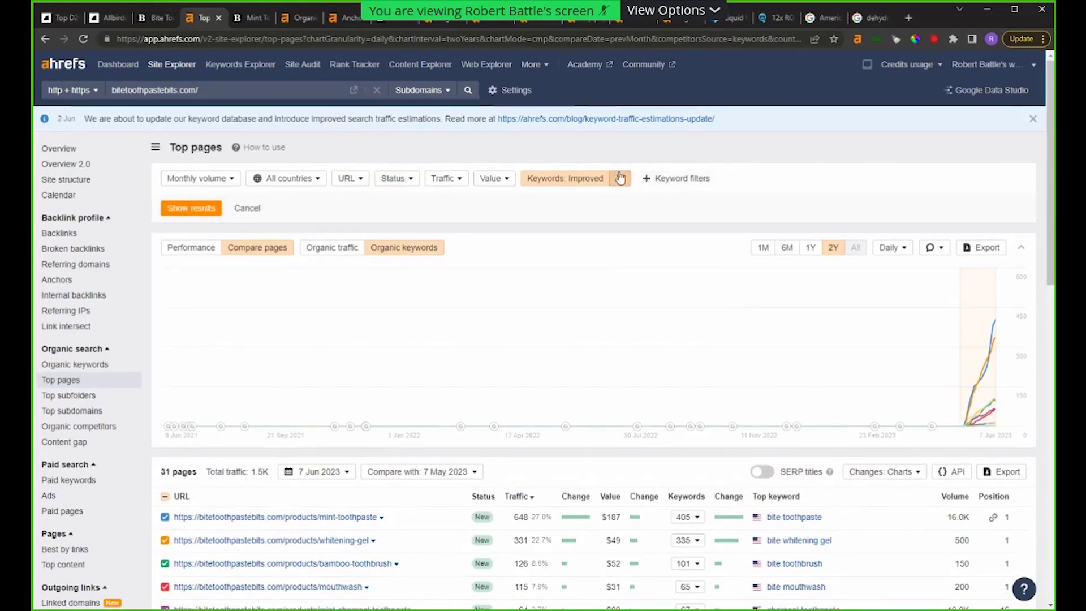
pyautogui.click(620, 178)
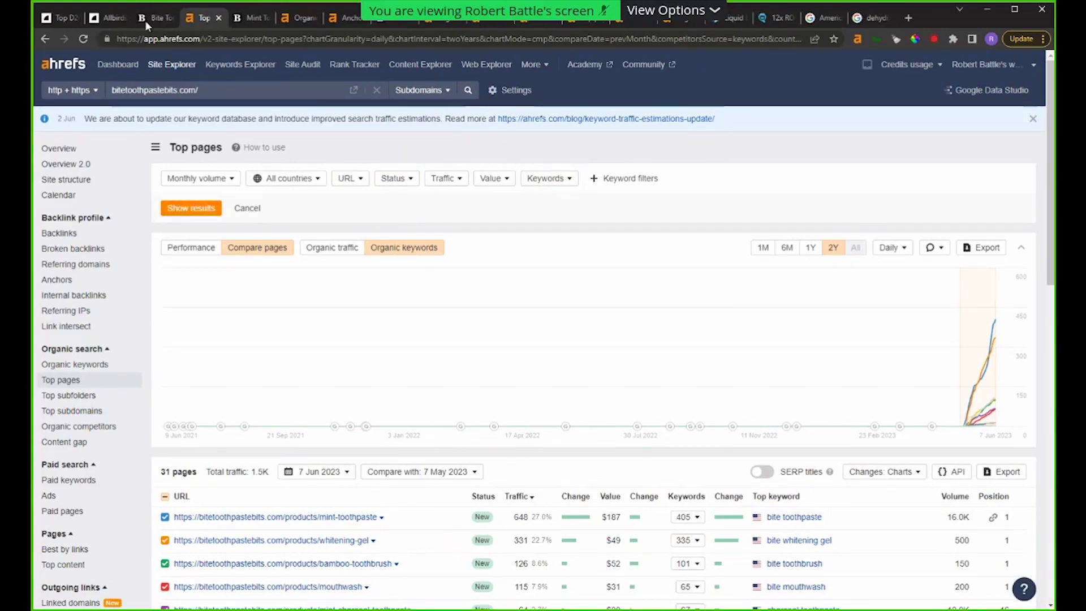
# Step: Switch to Replo's Allbirds brand page and open the Allbirds website in a new tab
pyautogui.click(105, 19)
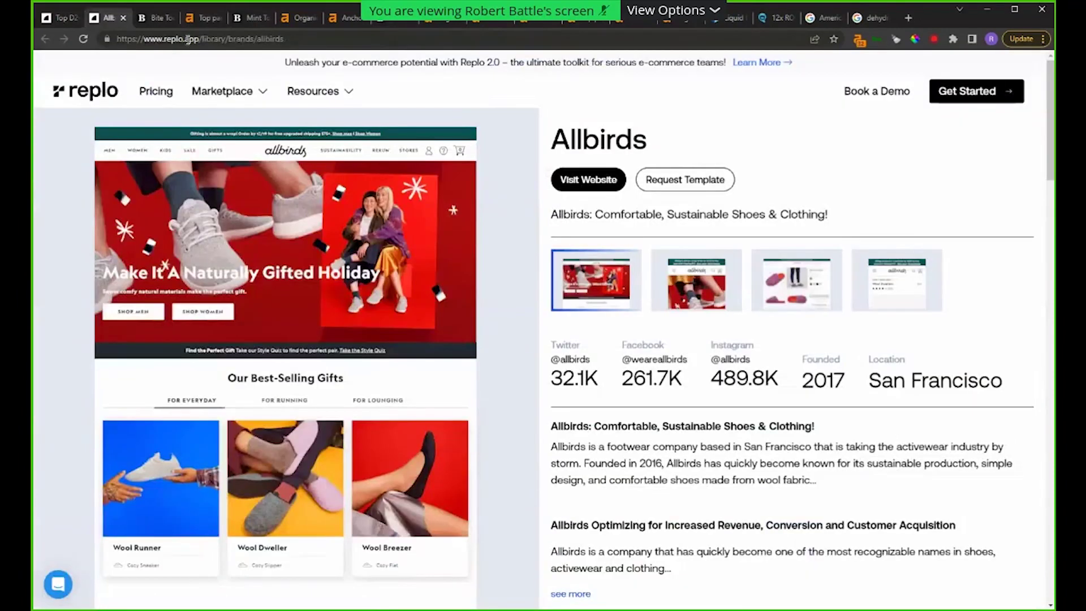
pyautogui.rightClick(582, 179)
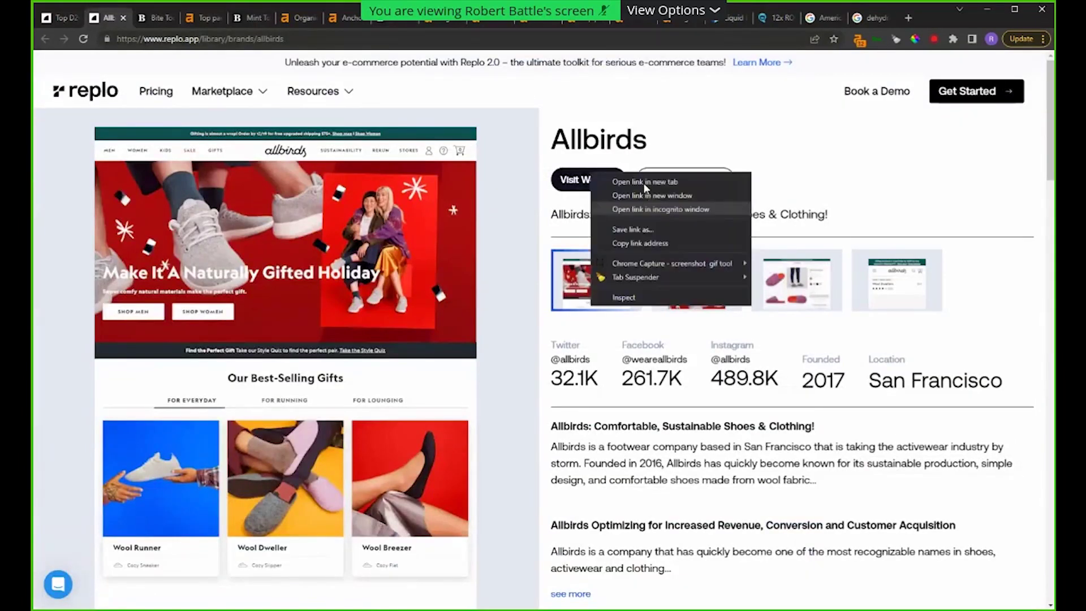
pyautogui.click(645, 181)
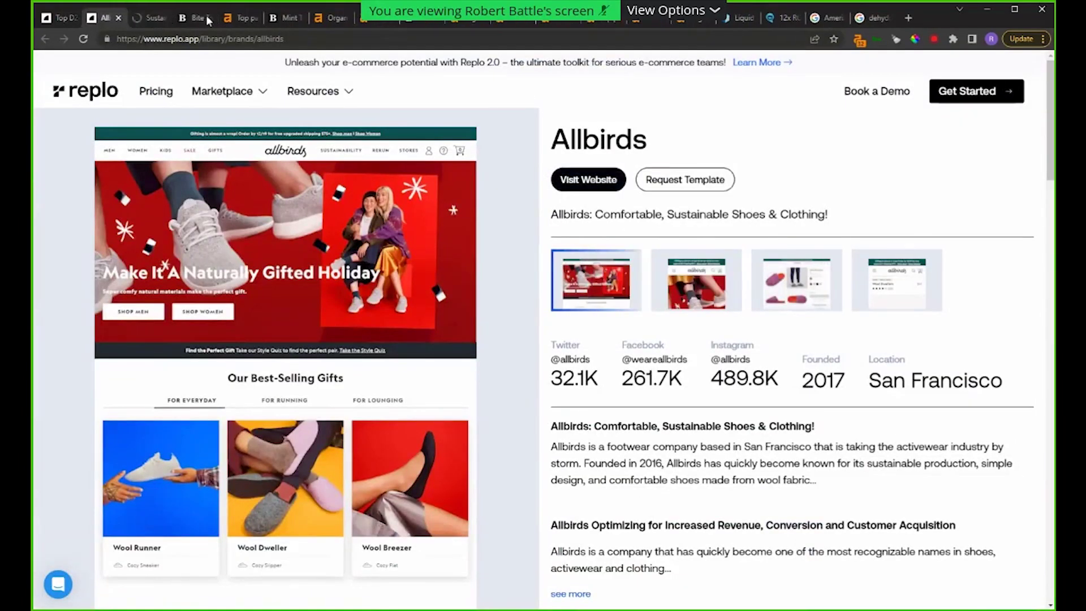
# Step: Close the leftover Bite and Top pages tabs and switch to the Allbirds website
pyautogui.click(208, 21)
pyautogui.click(209, 18)
pyautogui.click(209, 19)
pyautogui.click(140, 20)
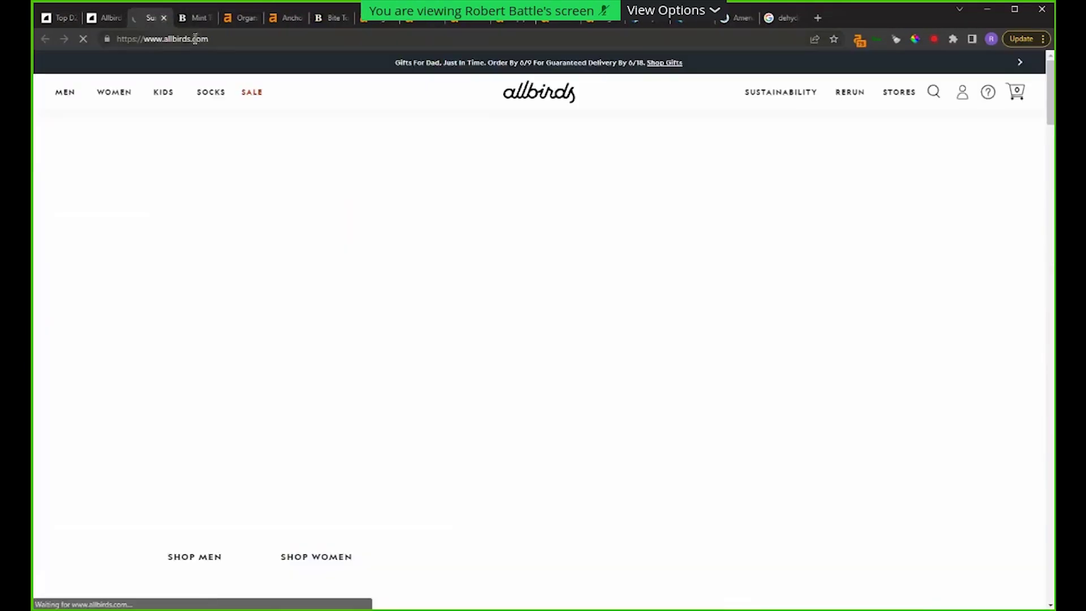
pyautogui.hotkey('ctrl', 'Tab')
pyautogui.hotkey('ctrl', 'Tab')
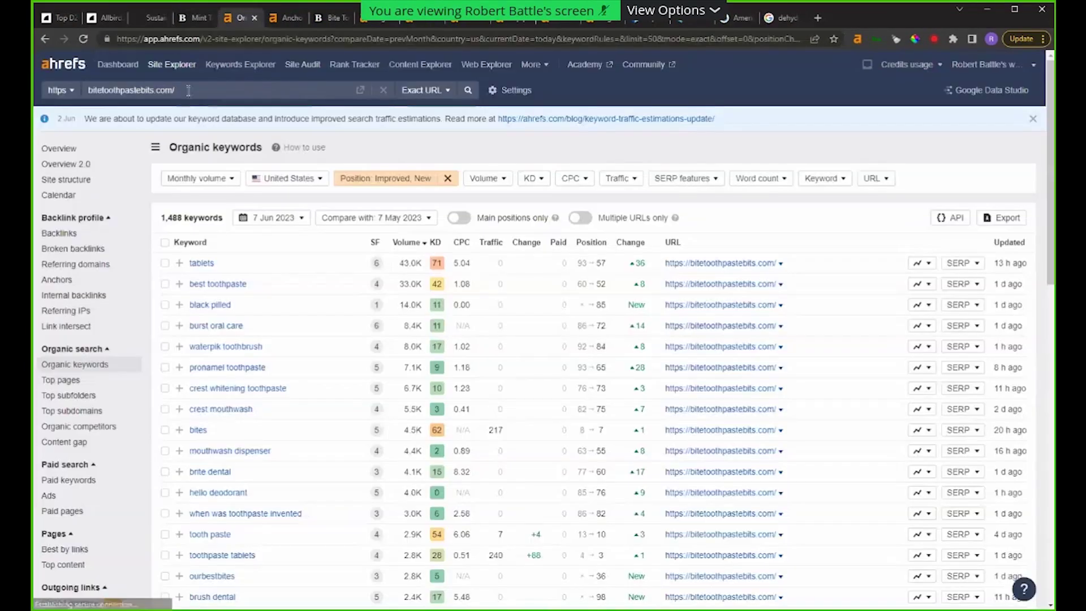
pyautogui.press('BackSpace')
pyautogui.write('https://www.allbirds.com/')
pyautogui.click(72, 165)
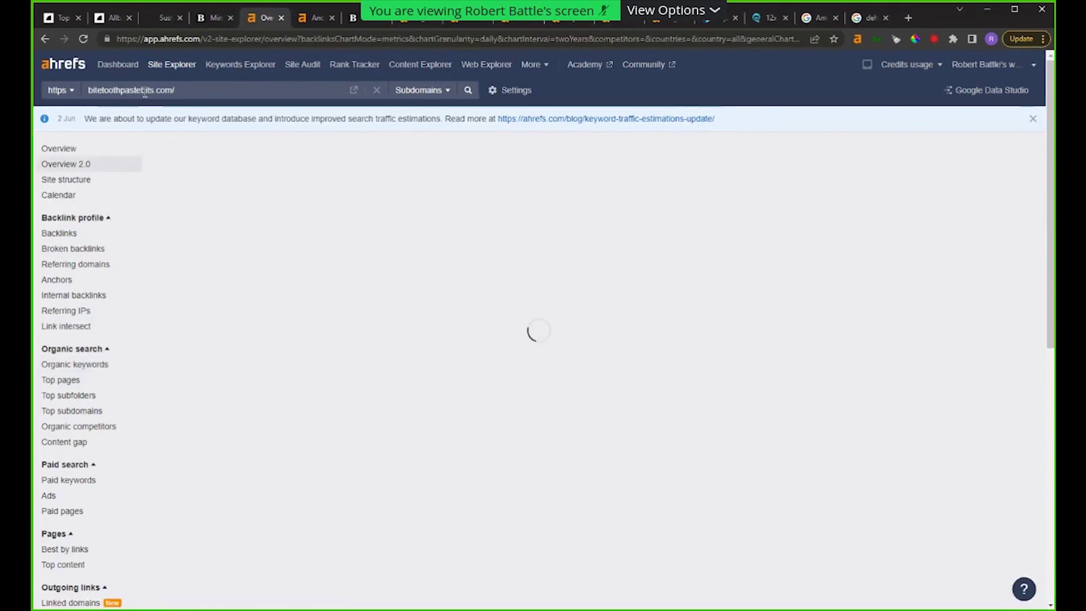
pyautogui.press('Return')
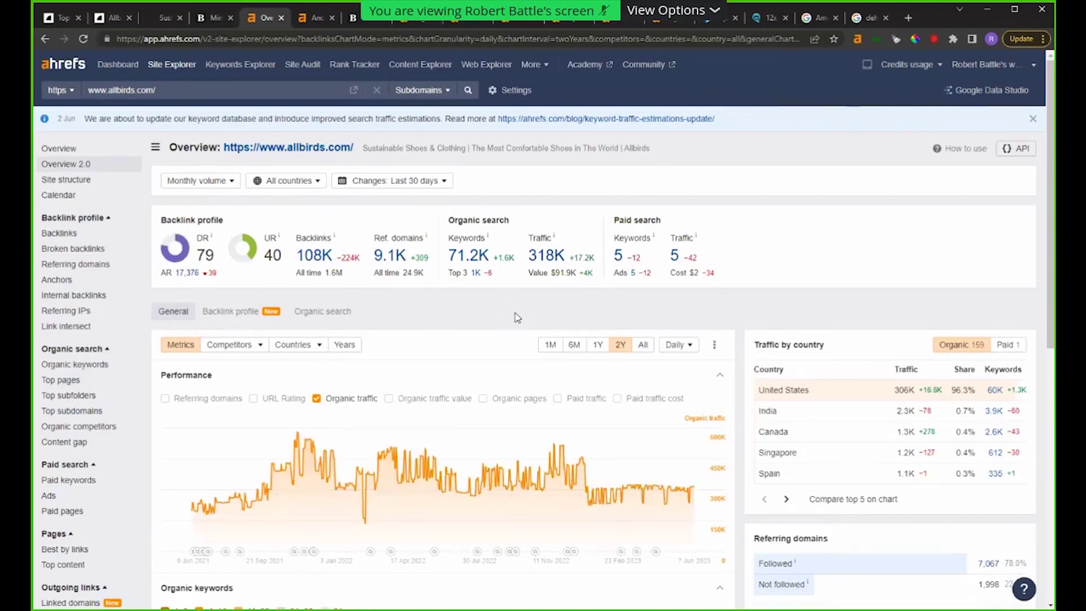
# Step: Limit the Organic keywords chart to positions 1–3 by hiding the 4–10, 11–20, 21–50 and 51+ ranges
pyautogui.scroll(-5, 348, 320)
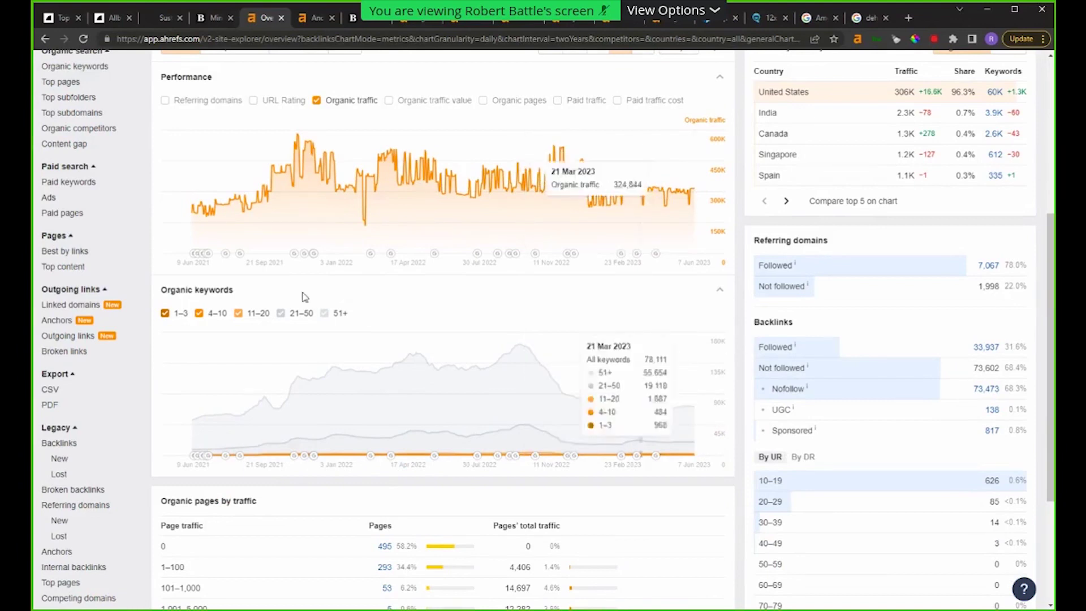
pyautogui.click(325, 314)
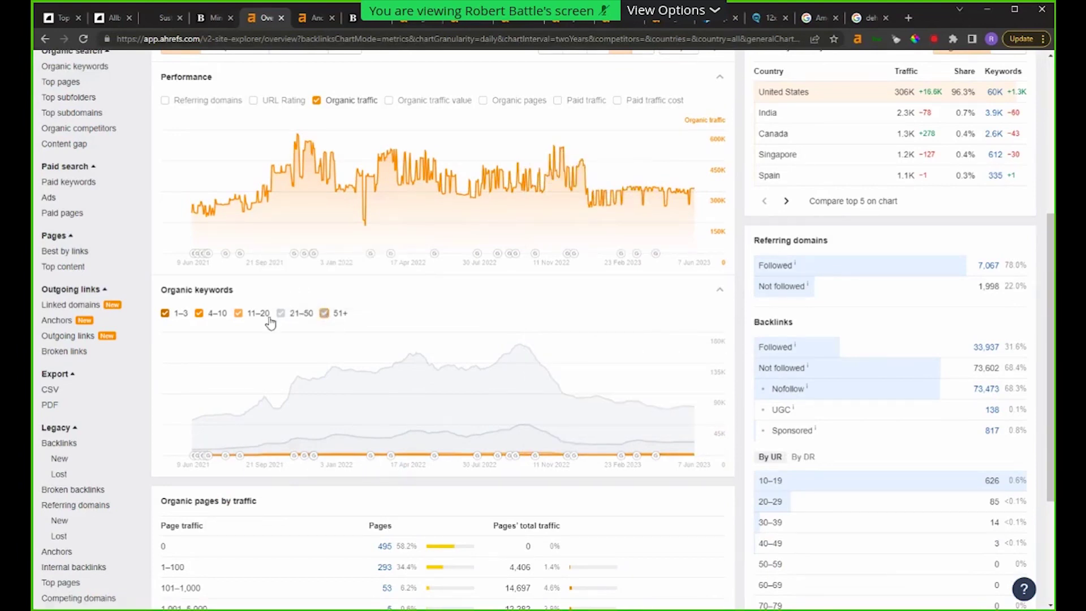
pyautogui.click(238, 314)
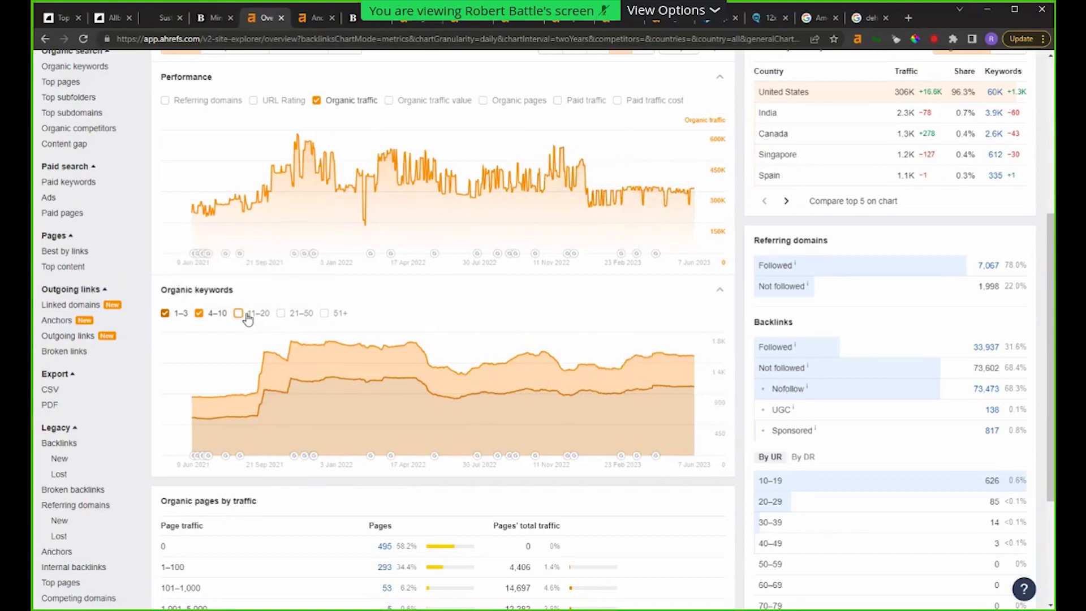
pyautogui.click(198, 314)
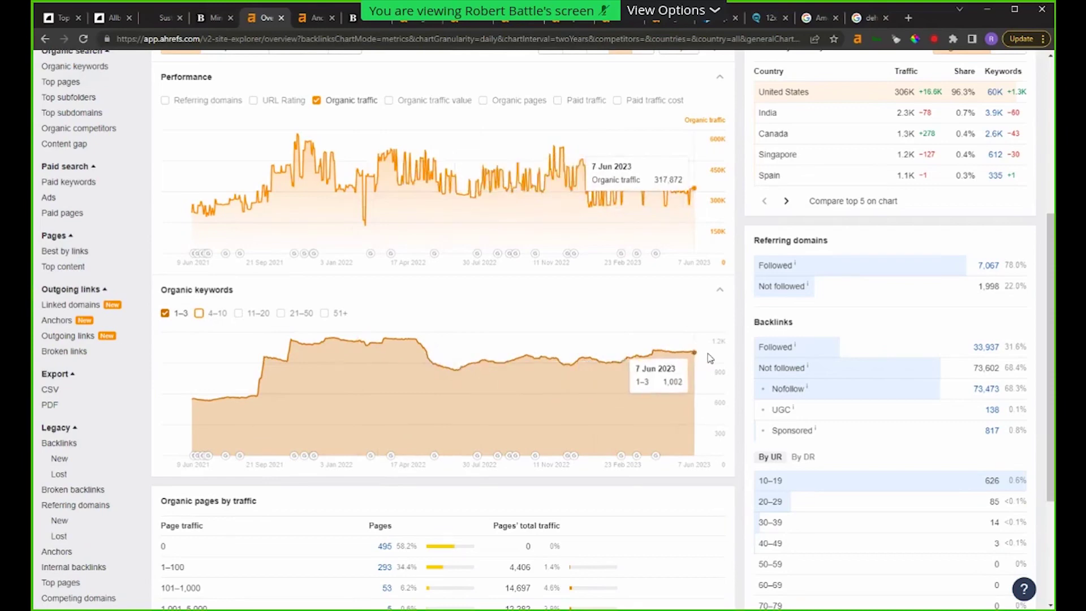
# Step: Open the Top pages and Organic keywords reports for allbirds.com in new tabs and switch to Top pages
pyautogui.scroll(3, 473, 347)
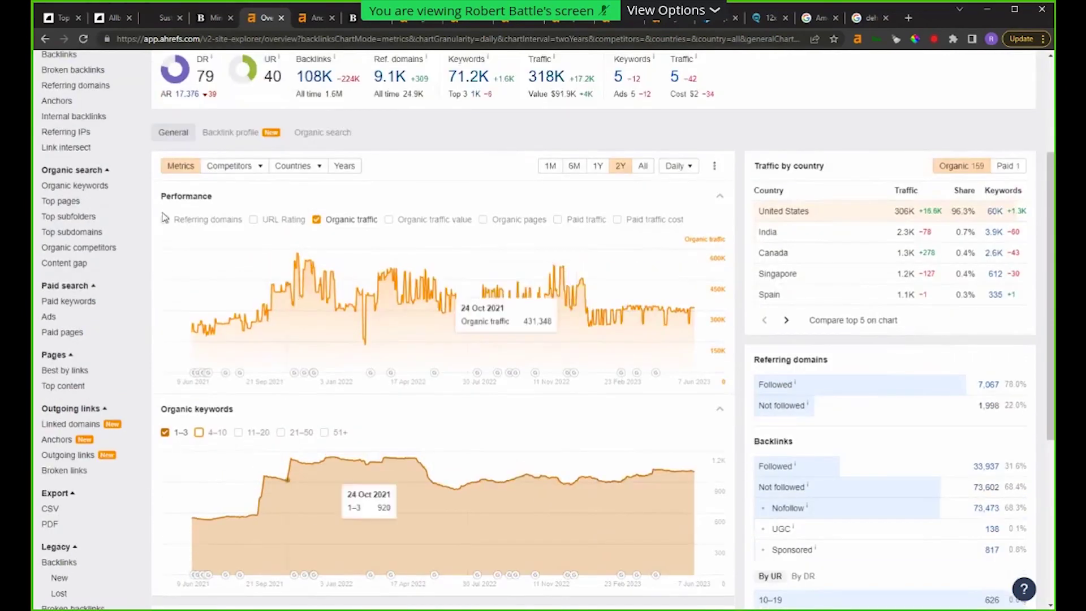
pyautogui.rightClick(66, 201)
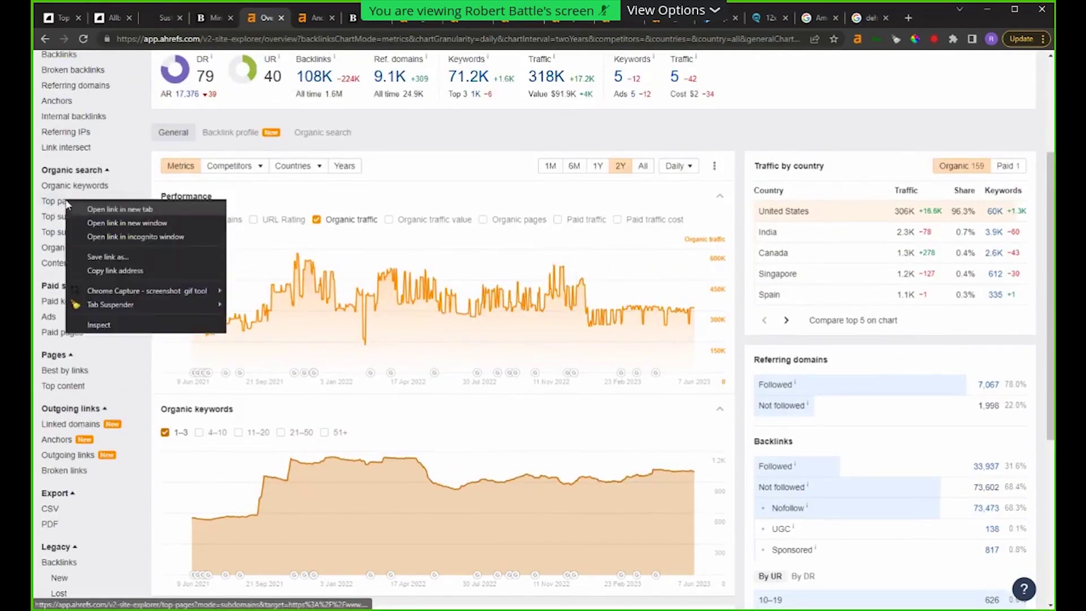
pyautogui.click(95, 210)
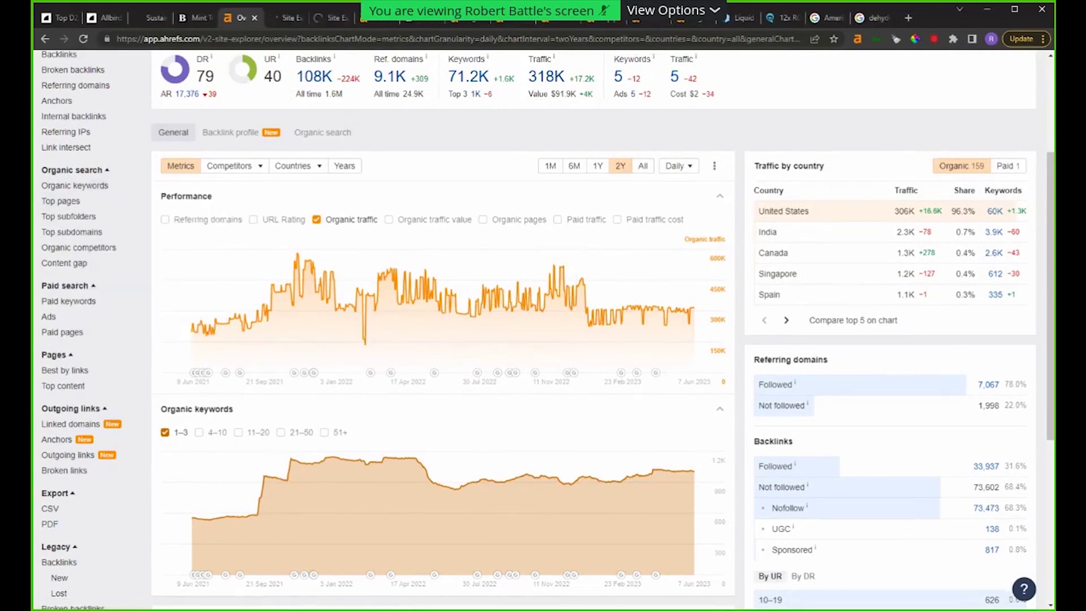
pyautogui.click(288, 18)
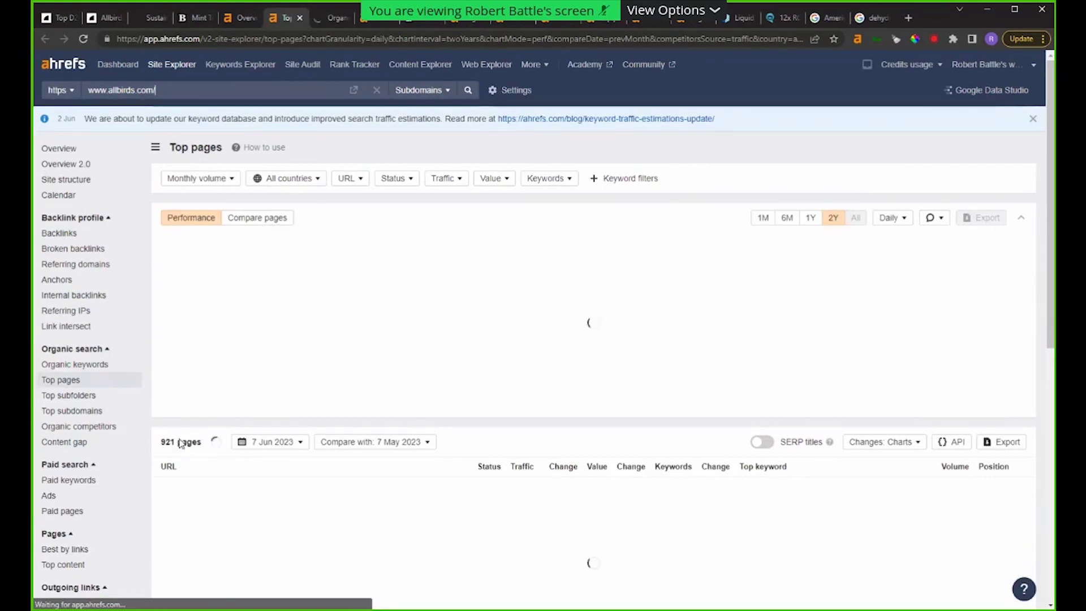
# Step: Set the Top pages chart to compare the Allbirds pages by organic keywords
pyautogui.click(294, 220)
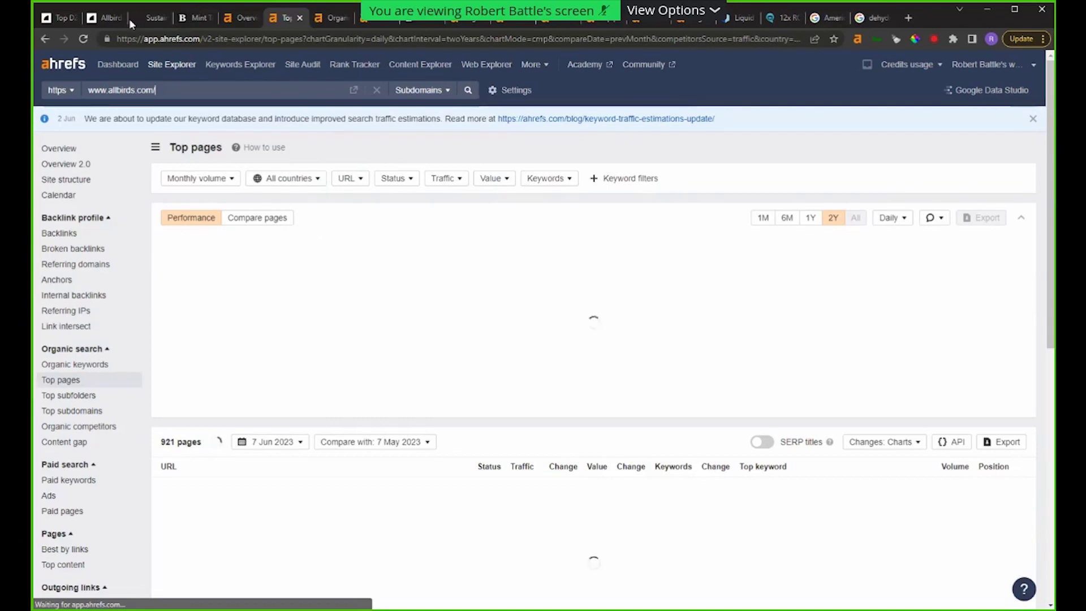
pyautogui.hotkey('ctrl', 'Tab')
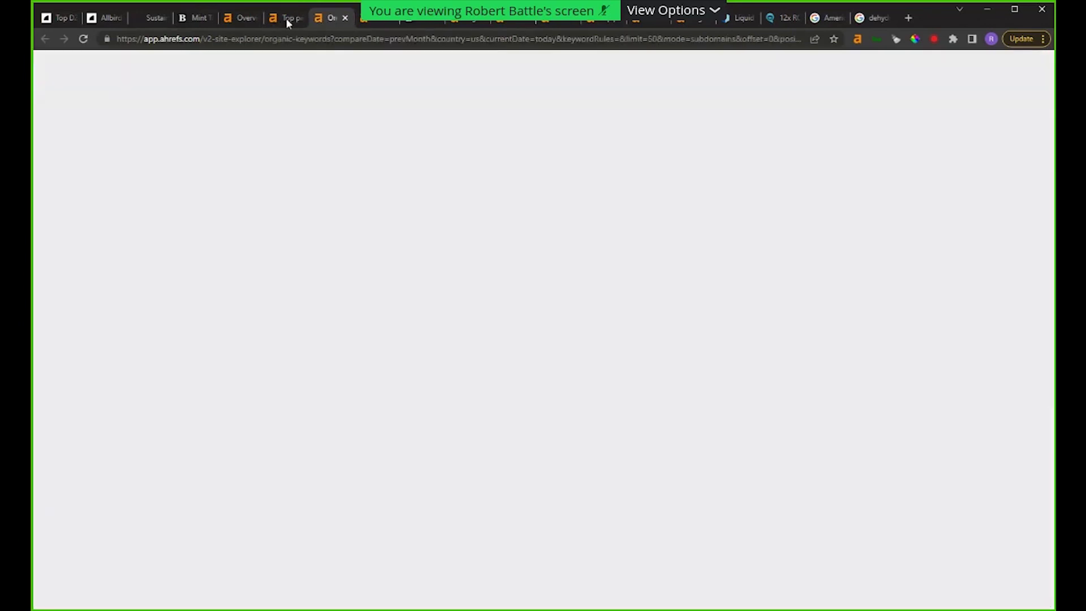
pyautogui.click(286, 18)
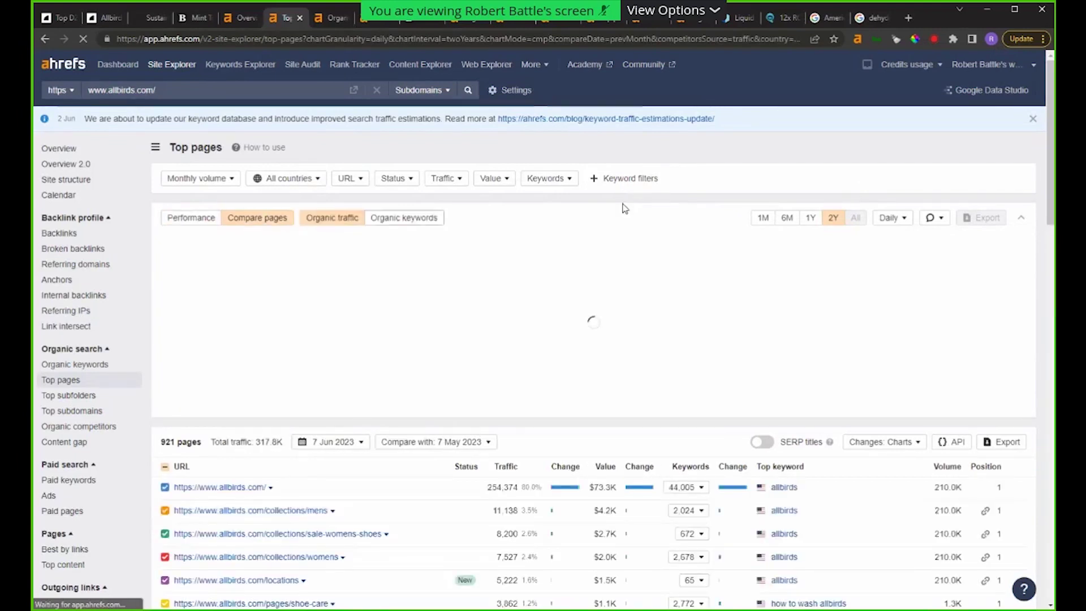
# Step: Examine the Allbirds top pages list for page types, traffic, keyword counts and top keywords, along with the comparison chart
pyautogui.scroll(-3, 330, 371)
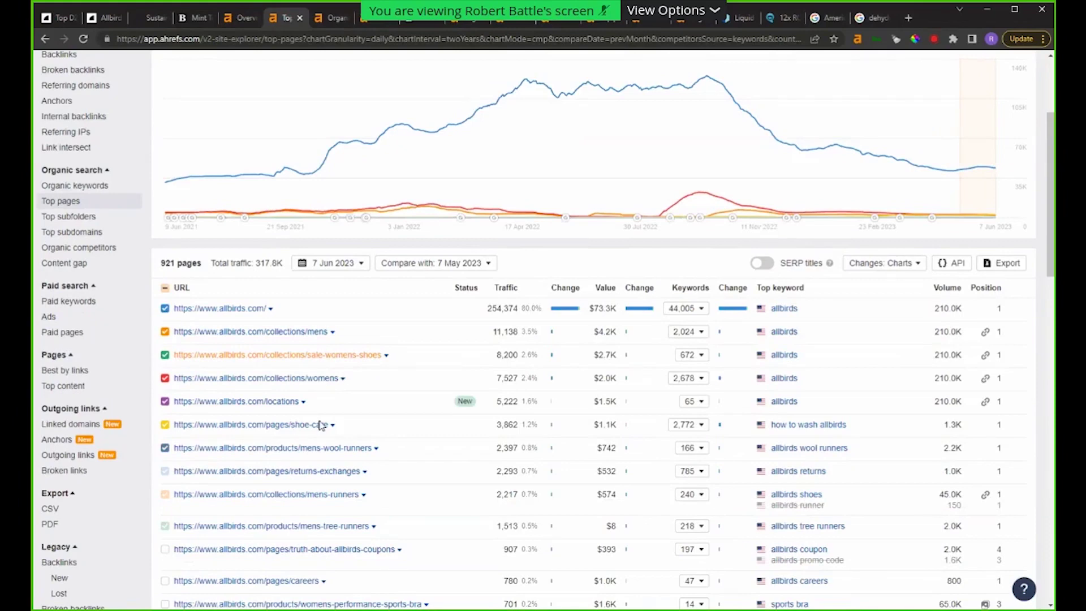
pyautogui.scroll(-2, 399, 437)
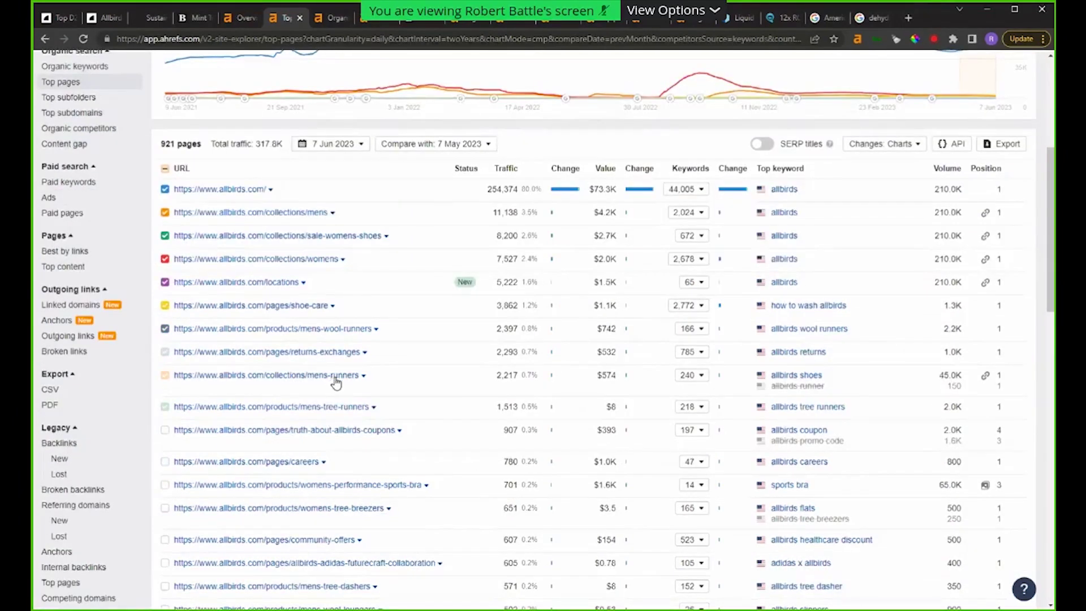
pyautogui.scroll(-2, 346, 330)
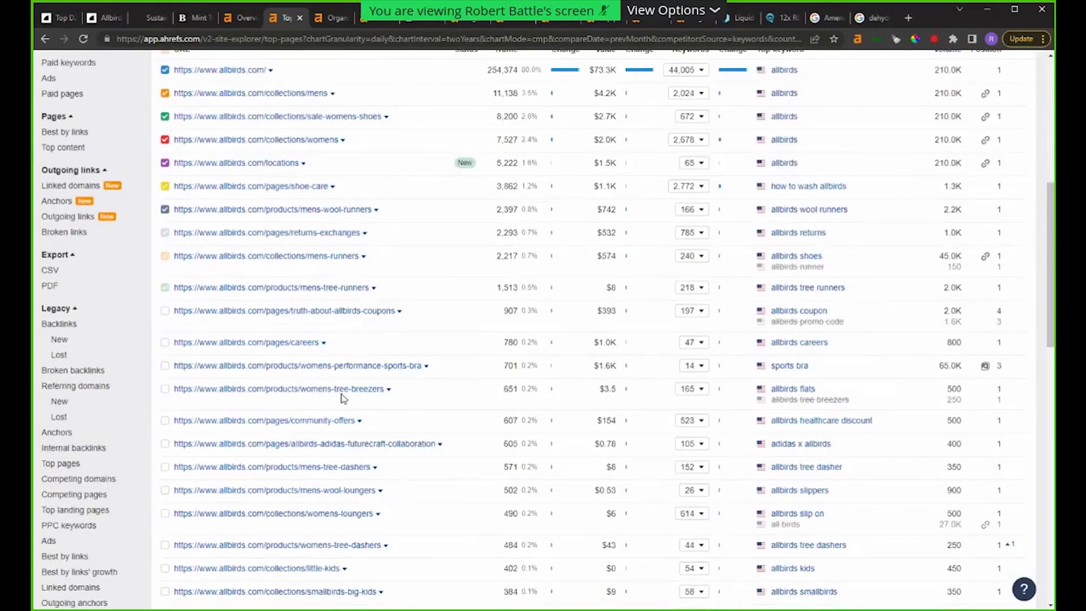
pyautogui.scroll(-3, 344, 398)
pyautogui.scroll(-1, 357, 421)
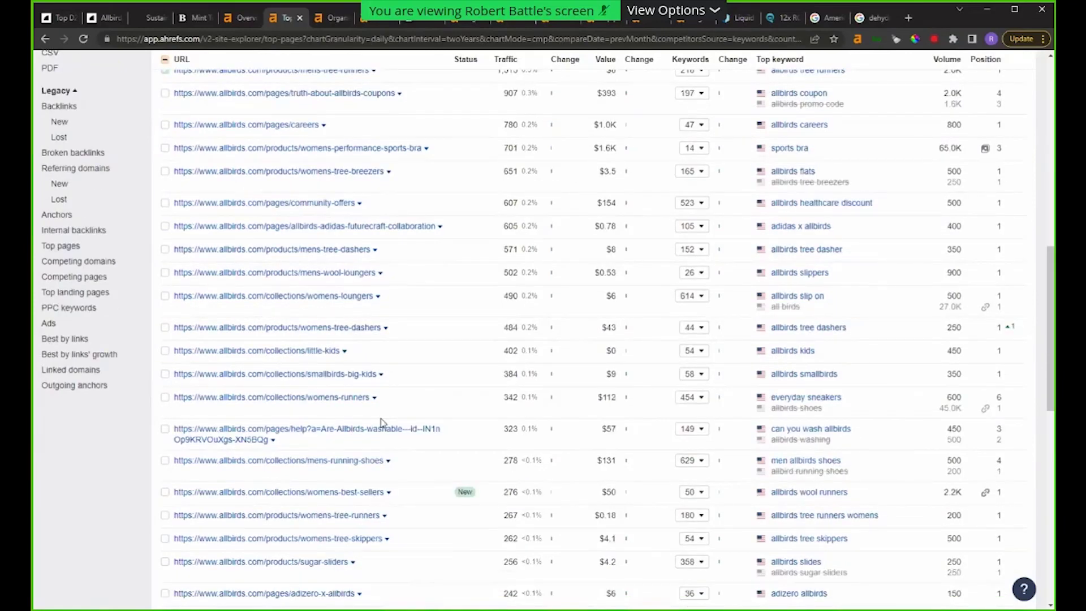
pyautogui.scroll(-2, 360, 427)
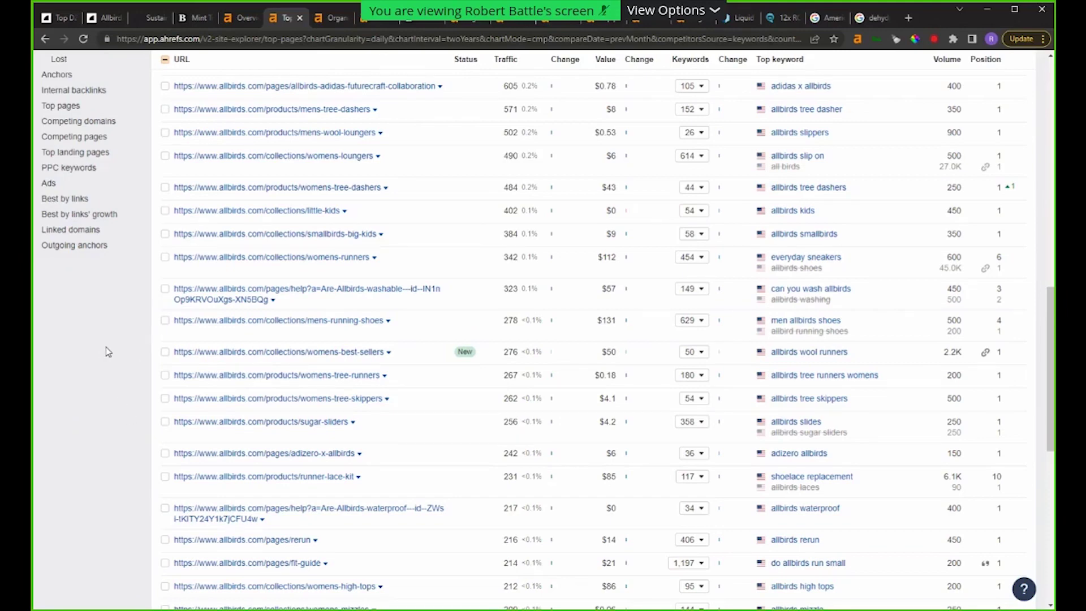
pyautogui.scroll(8, 104, 363)
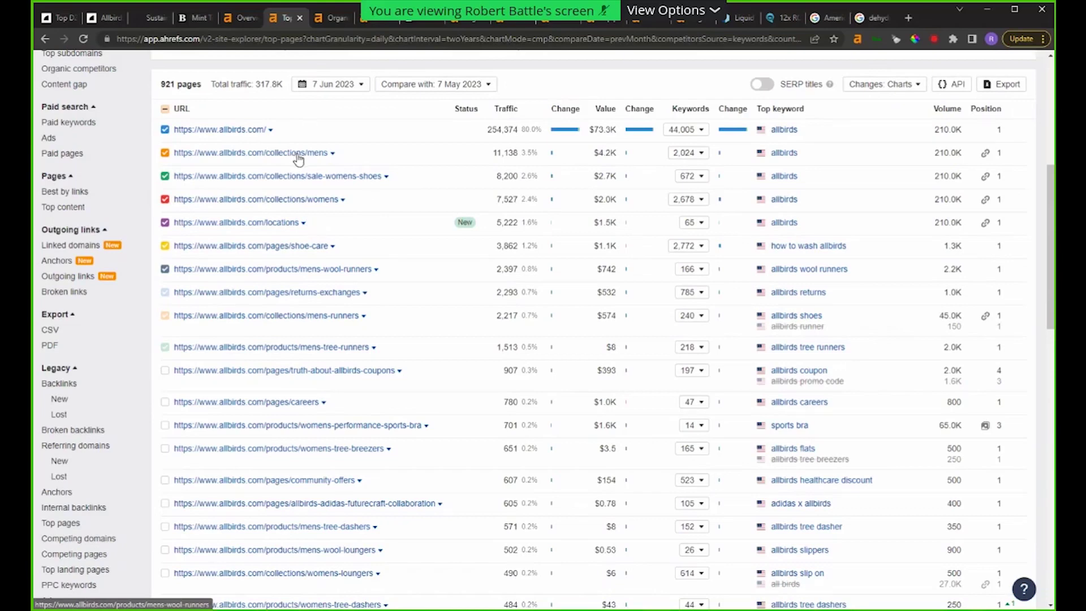
pyautogui.scroll(2, 310, 170)
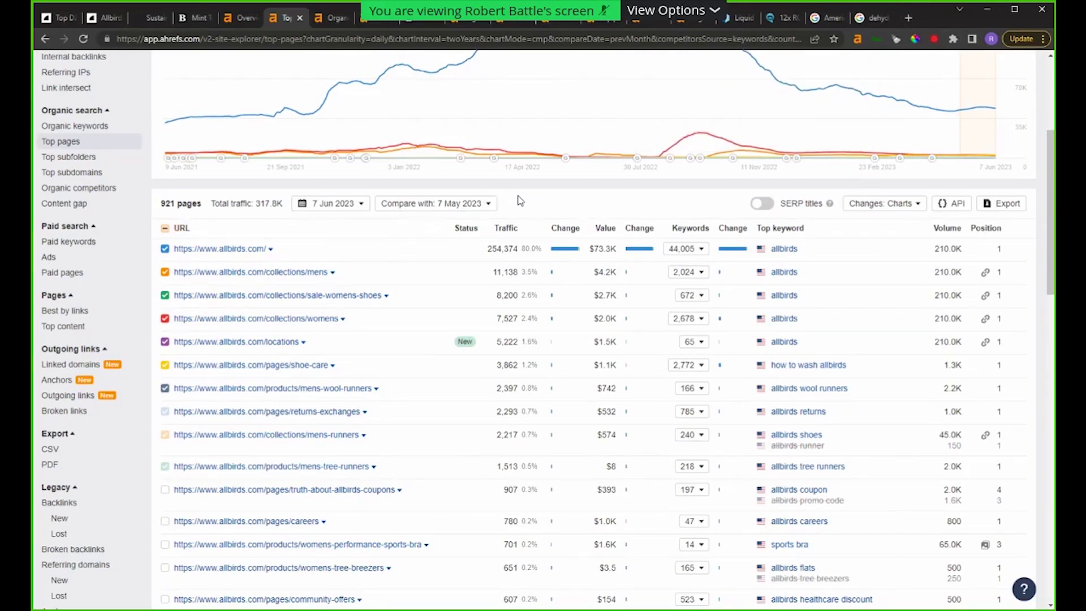
pyautogui.scroll(2, 516, 220)
pyautogui.scroll(-15, 554, 263)
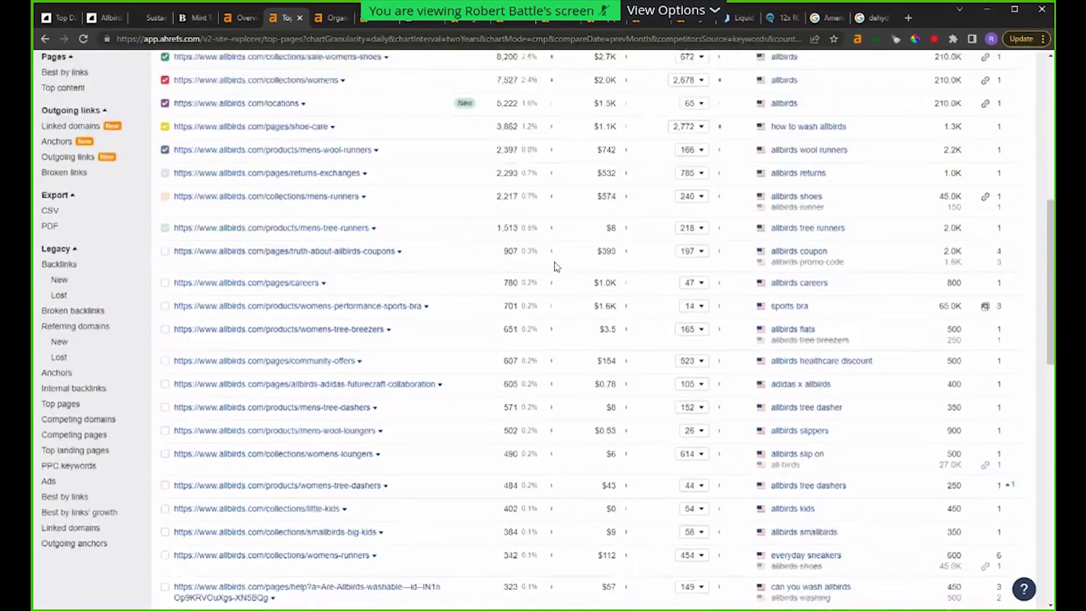
pyautogui.scroll(-7, 554, 262)
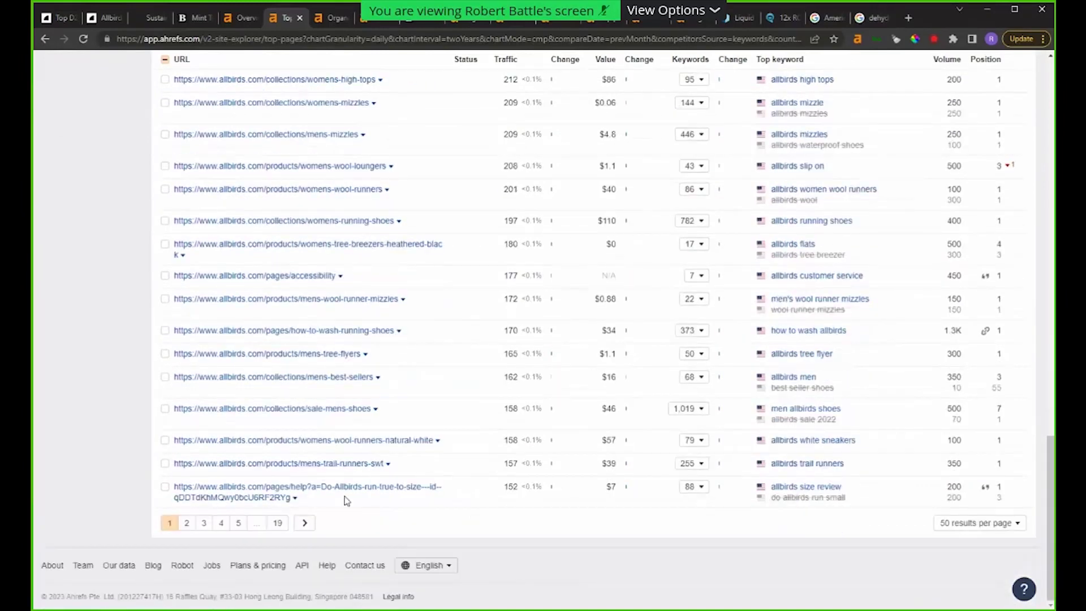
pyautogui.scroll(15, 444, 368)
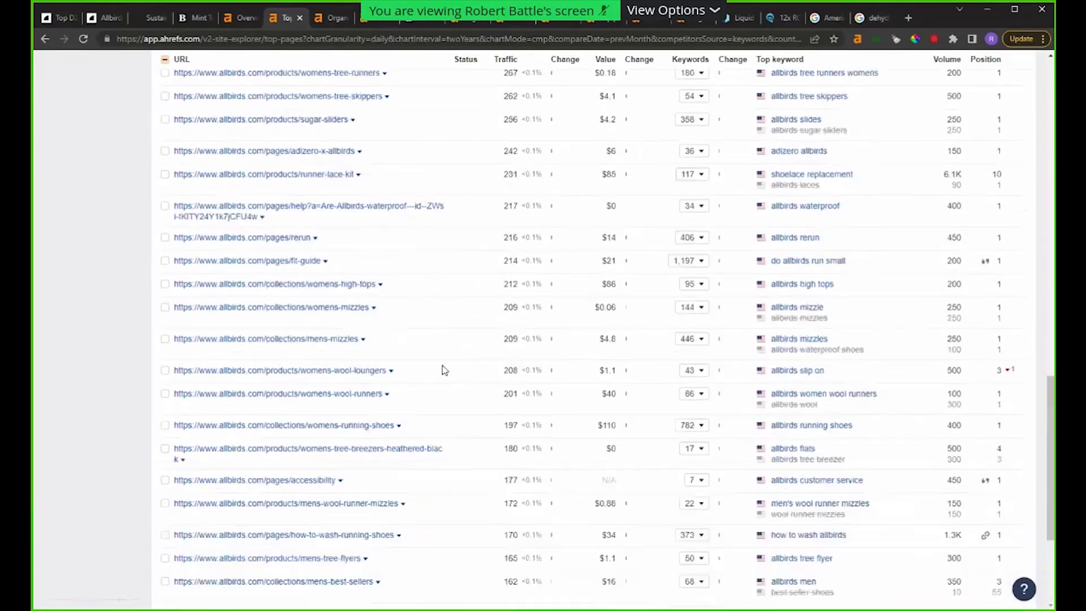
pyautogui.scroll(8, 268, 261)
pyautogui.click(63, 179)
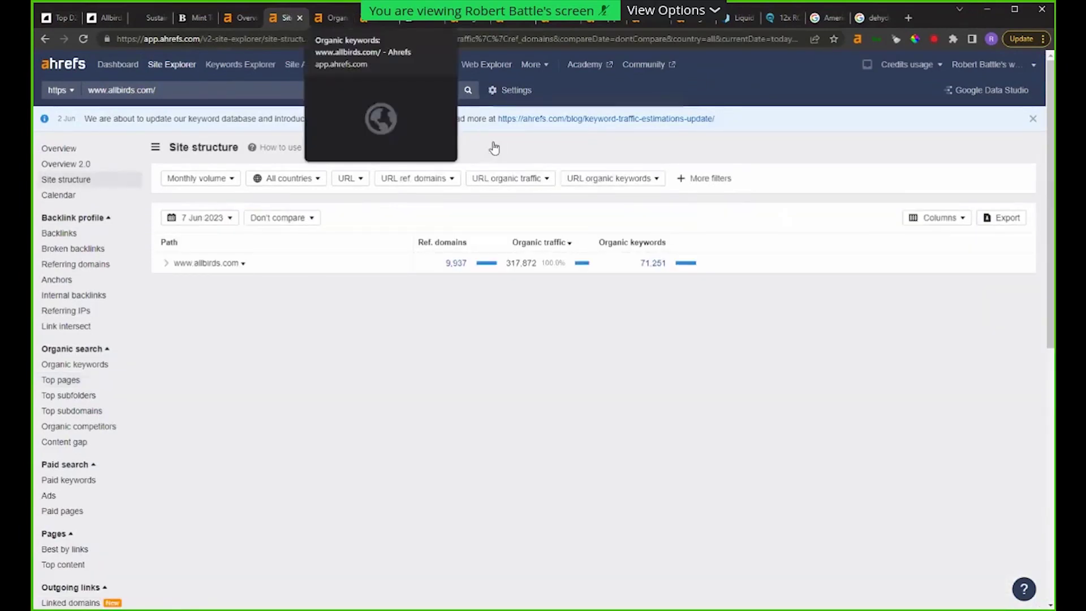
pyautogui.click(165, 264)
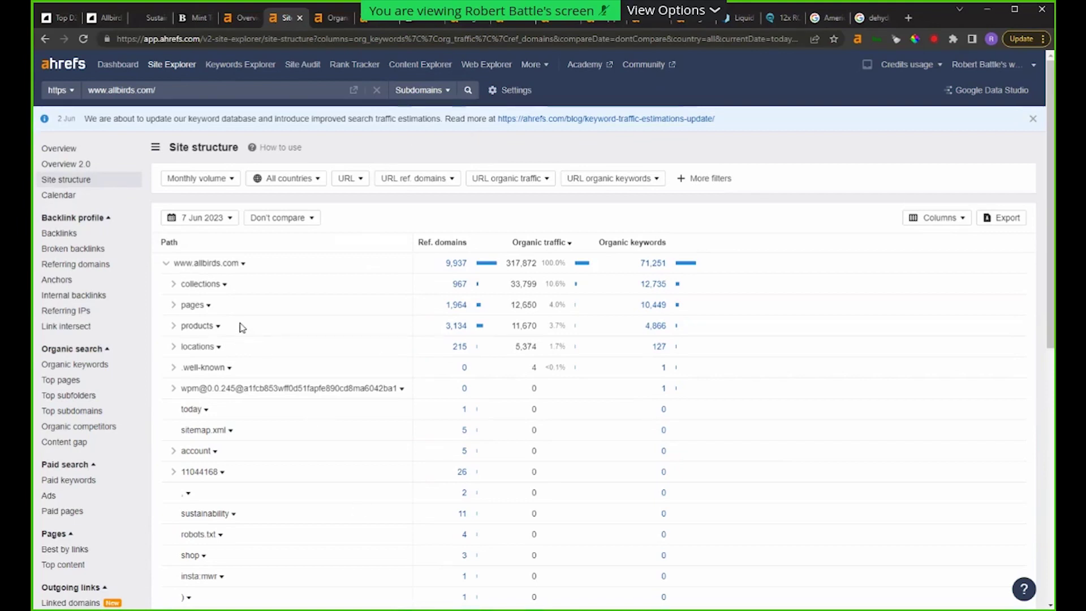
pyautogui.click(174, 285)
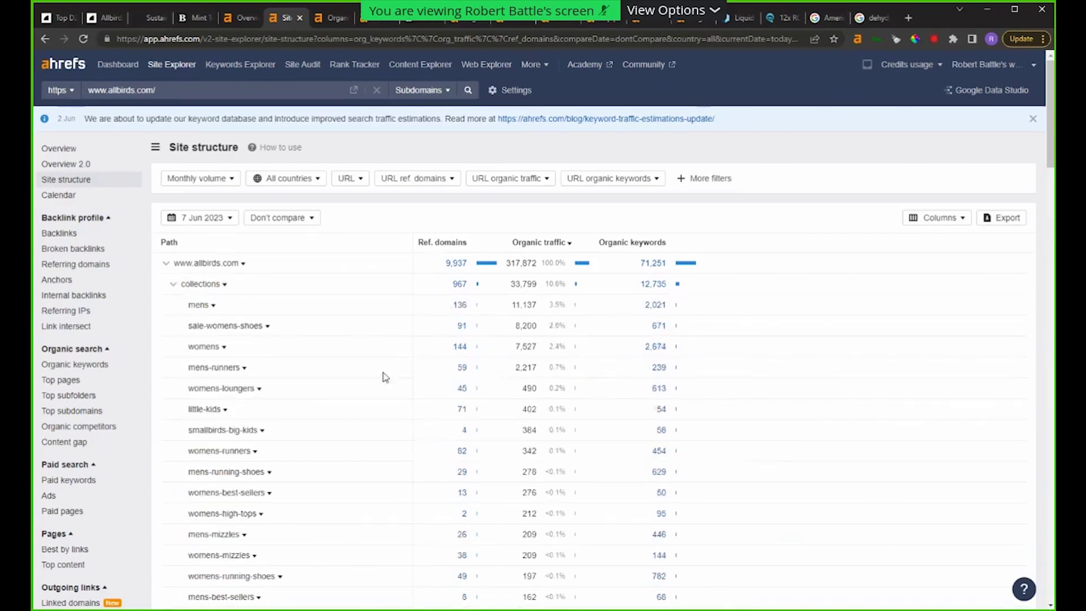
# Step: Open the mens-mizzles collection page from the collections folder in a new tab and dismiss its email sign-up pop-up
pyautogui.scroll(-2, 346, 395)
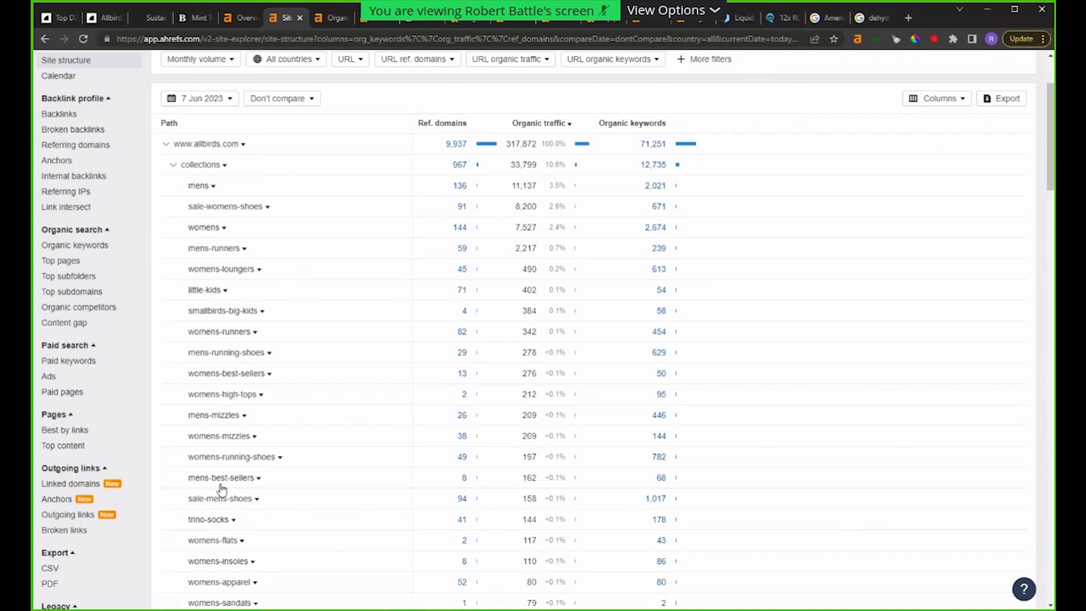
pyautogui.scroll(-2, 223, 421)
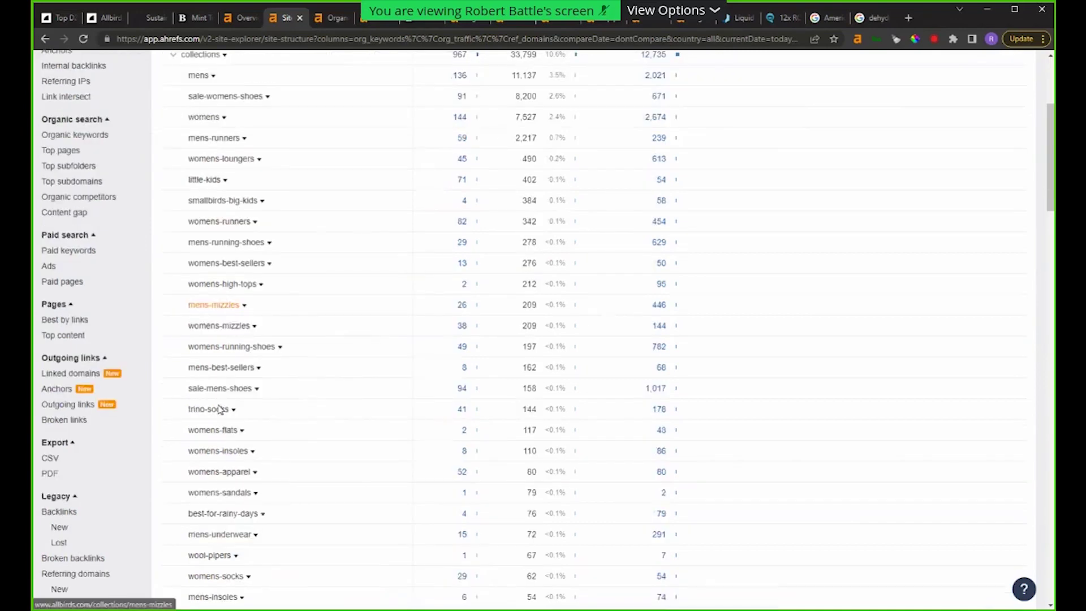
pyautogui.click(228, 300)
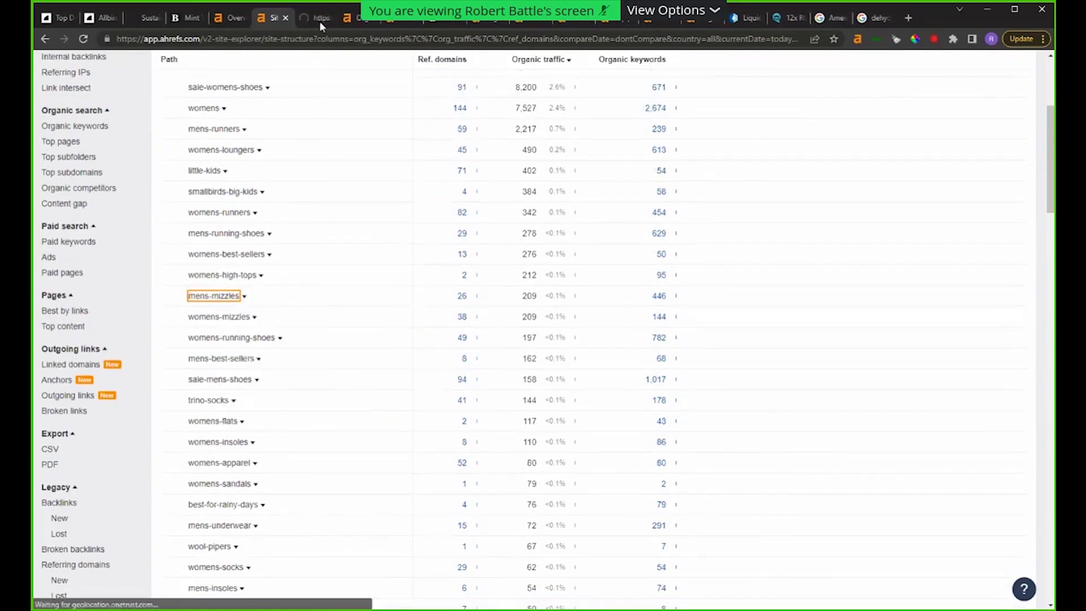
pyautogui.click(319, 21)
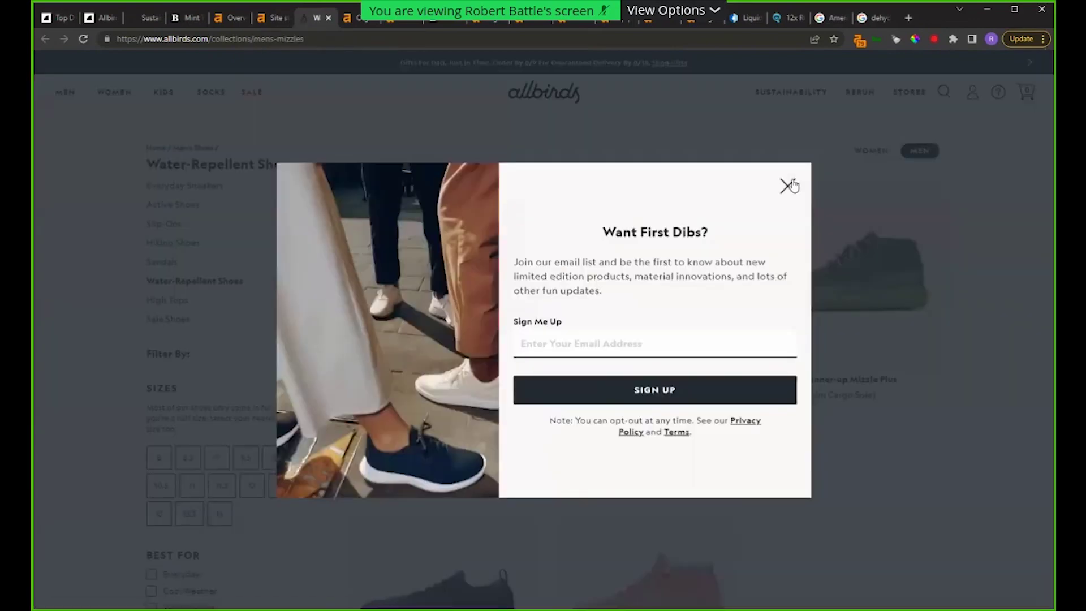
pyautogui.click(788, 186)
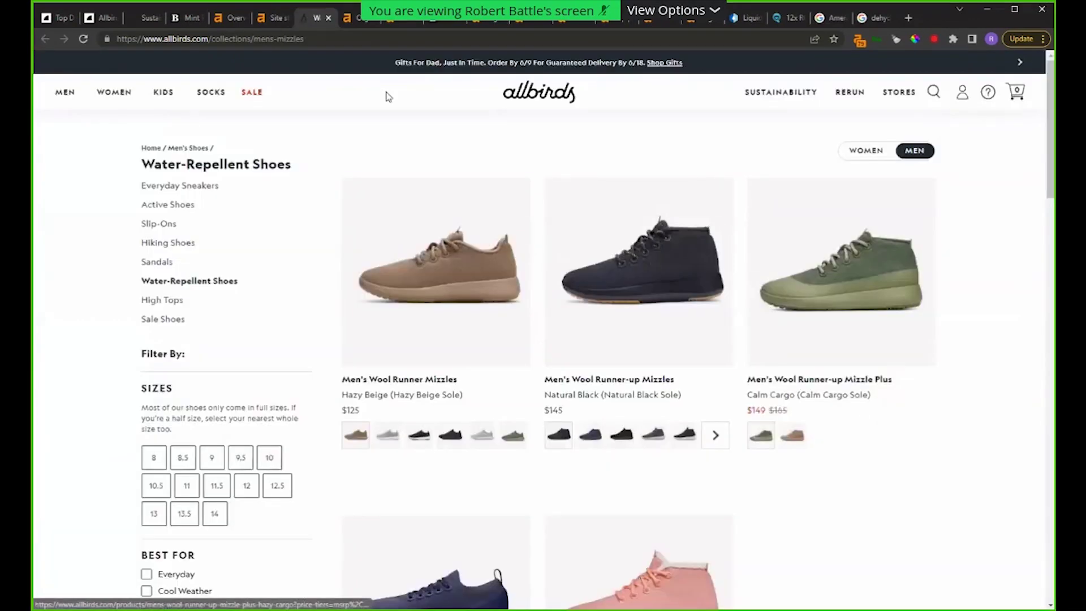
# Step: Close the men's water-repellent shoes page and open the mens-mizzles collection again in a new tab from Site structure
pyautogui.click(327, 18)
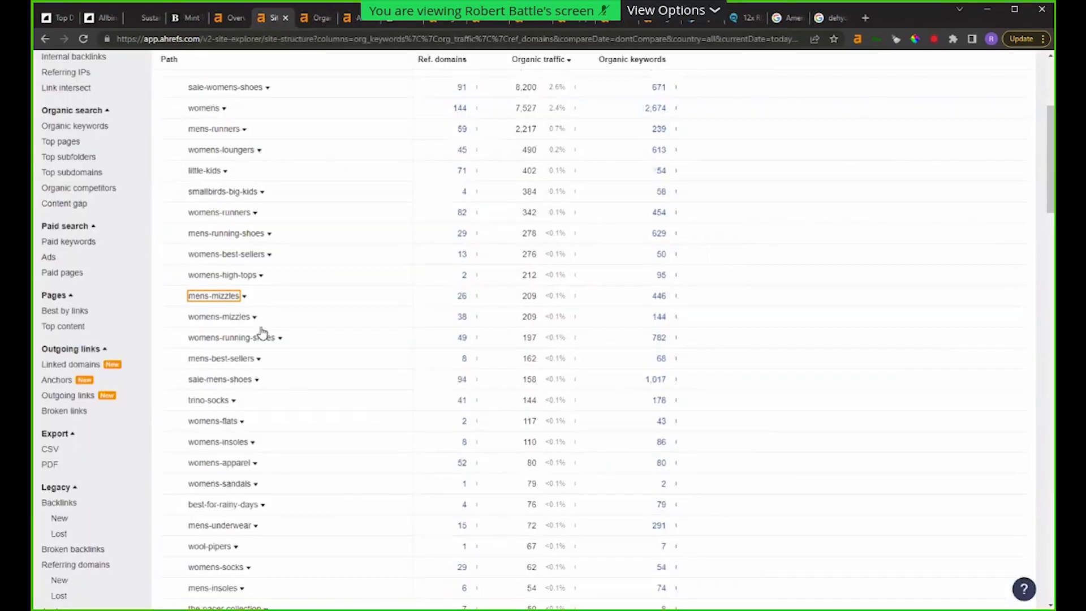
pyautogui.rightClick(231, 297)
pyautogui.click(278, 308)
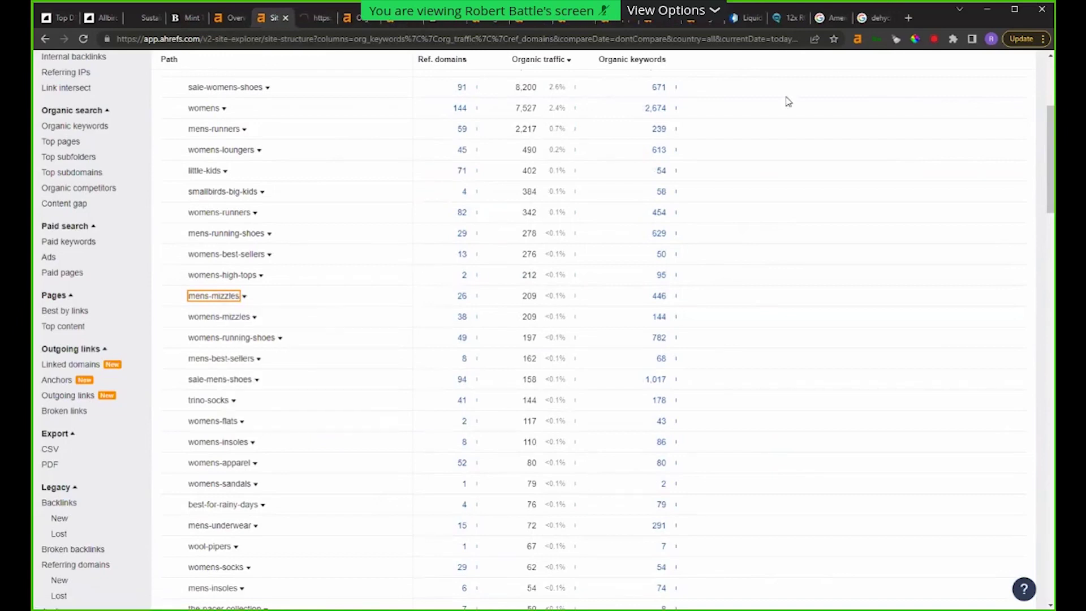
# Step: Search Google for "mizzle" in a new browser tab, look through the definition and organic results, and close that tab
pyautogui.click(316, 18)
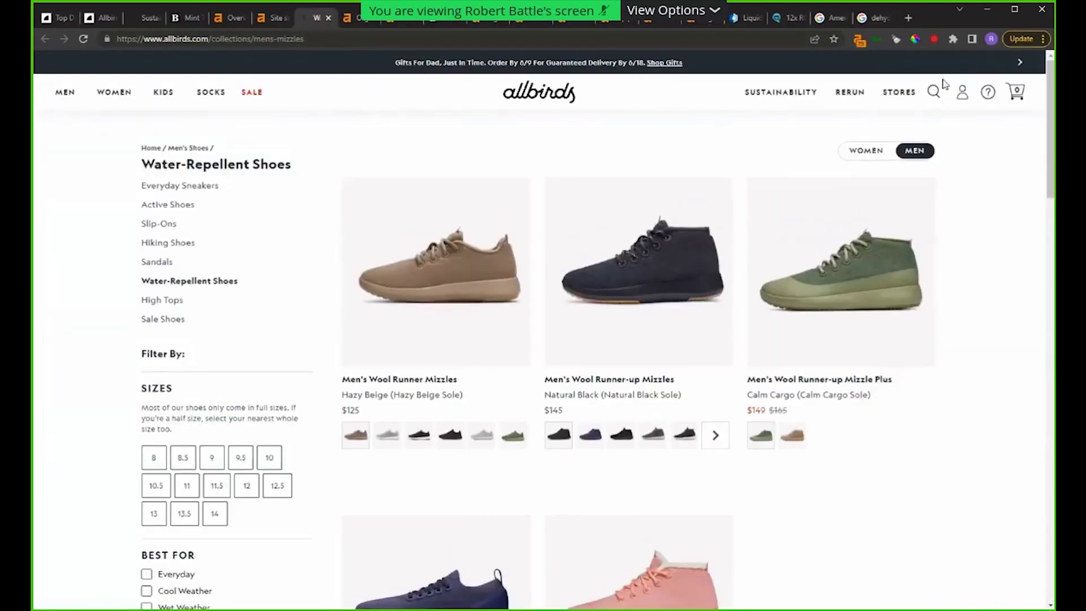
pyautogui.click(910, 19)
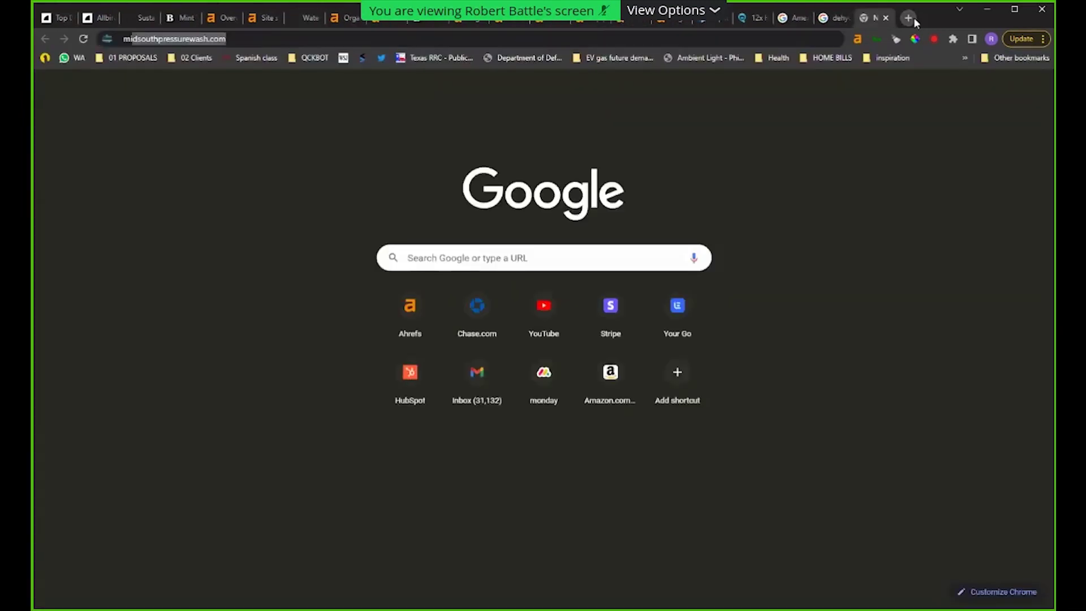
pyautogui.write('mizzle')
pyautogui.press('Return')
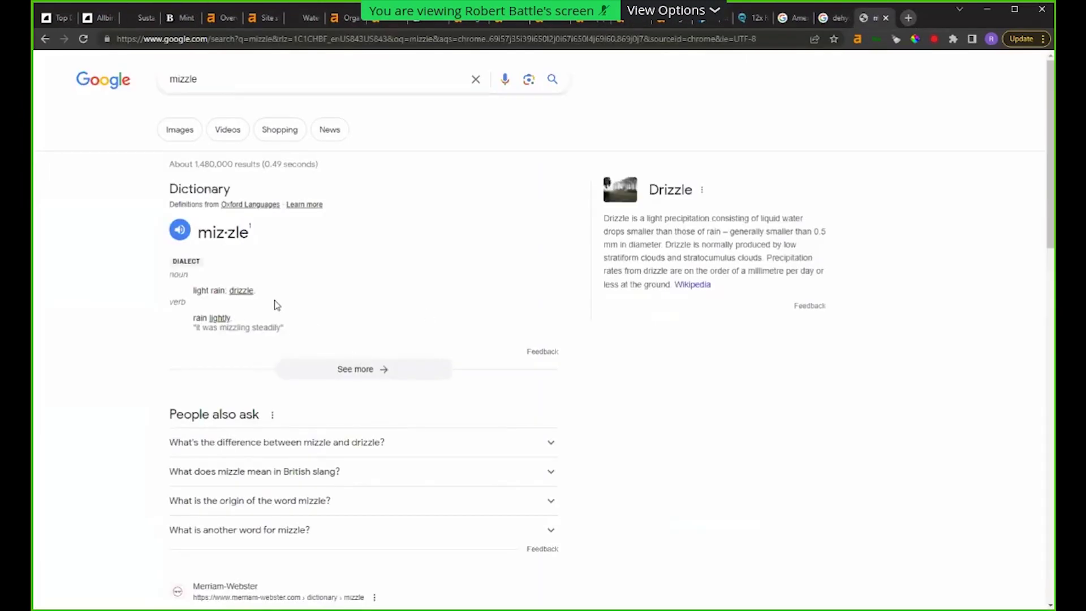
pyautogui.scroll(-2, 376, 358)
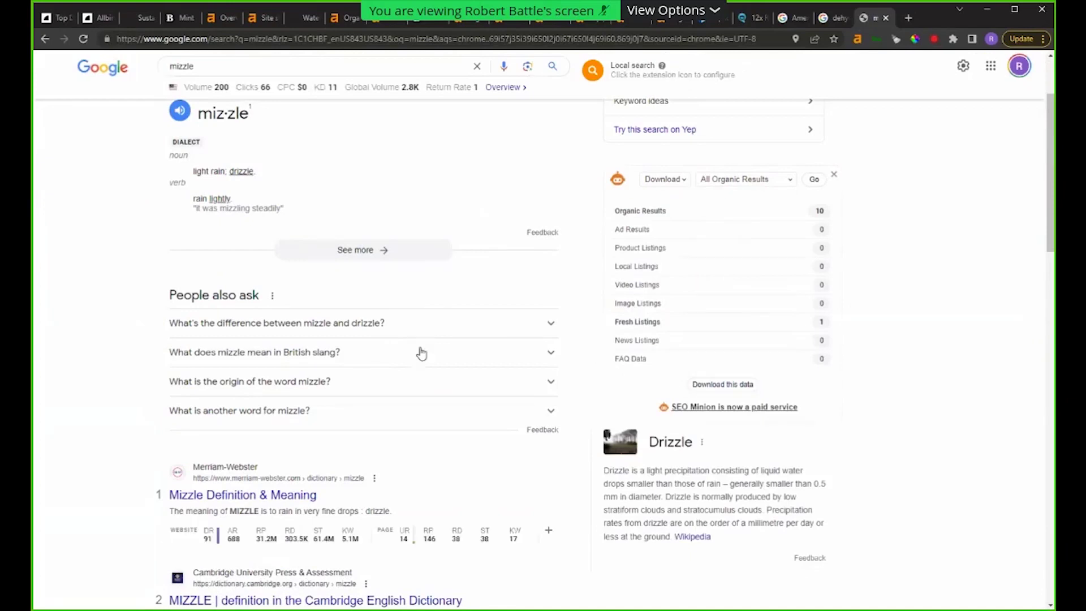
pyautogui.scroll(-1, 411, 347)
pyautogui.scroll(-4, 412, 343)
pyautogui.scroll(-1, 413, 342)
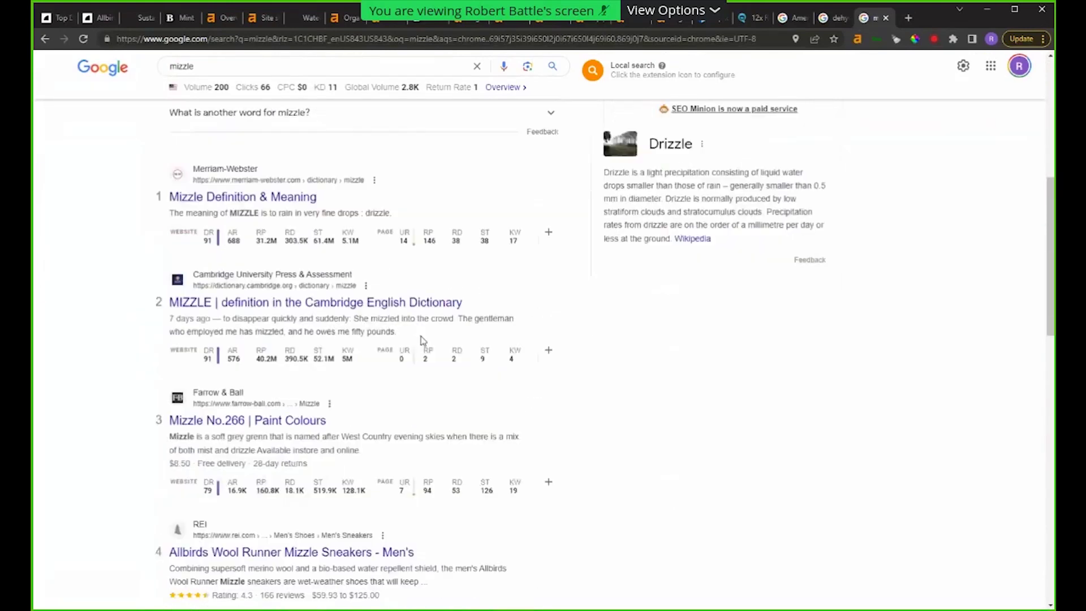
pyautogui.click(886, 19)
# Step: Review the collection pages by traffic and keywords in the allbirds.com Site structure report, and collapse the collections folder
pyautogui.click(249, 17)
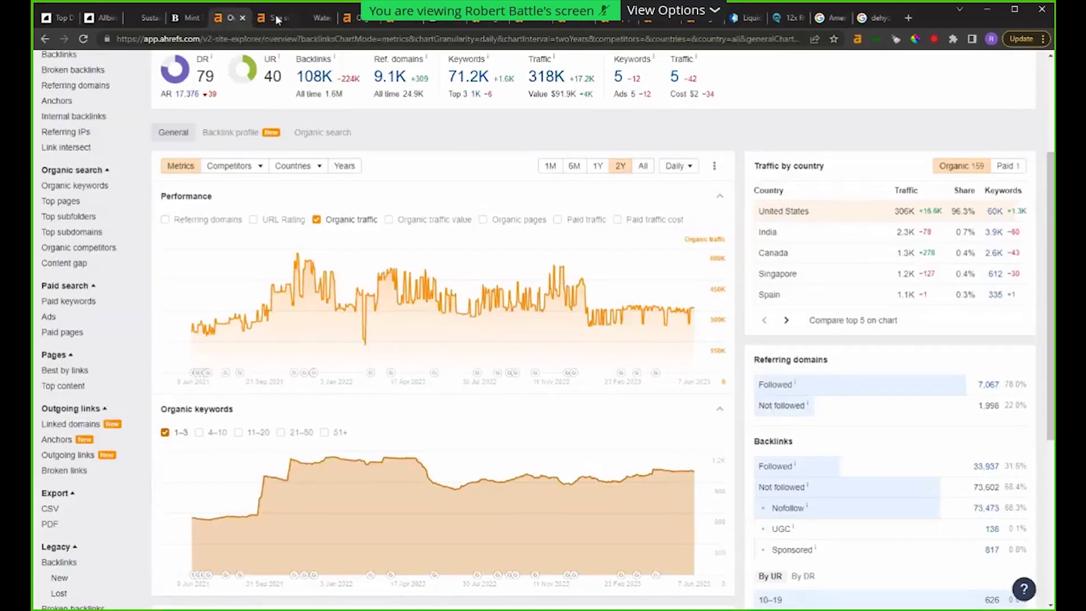
pyautogui.click(275, 17)
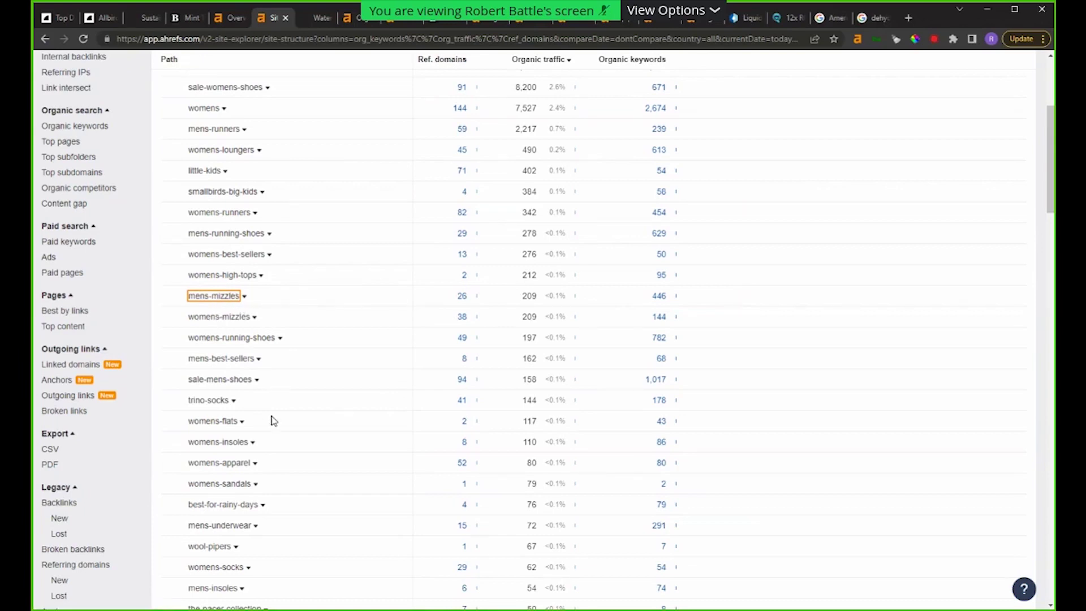
pyautogui.scroll(-1, 260, 419)
pyautogui.scroll(-6, 260, 407)
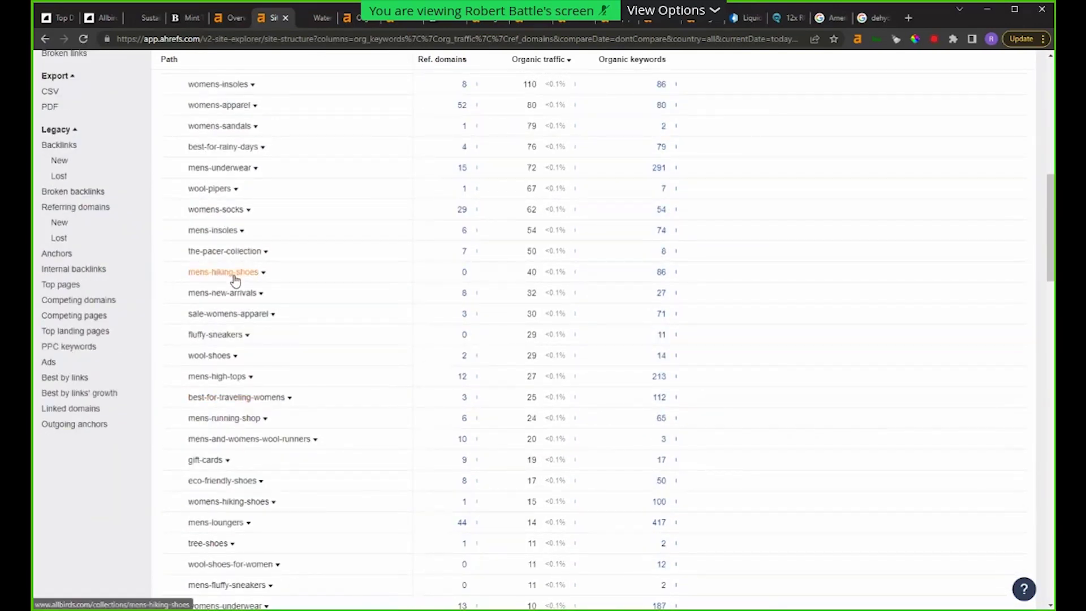
pyautogui.scroll(-1, 242, 277)
pyautogui.scroll(-3, 238, 272)
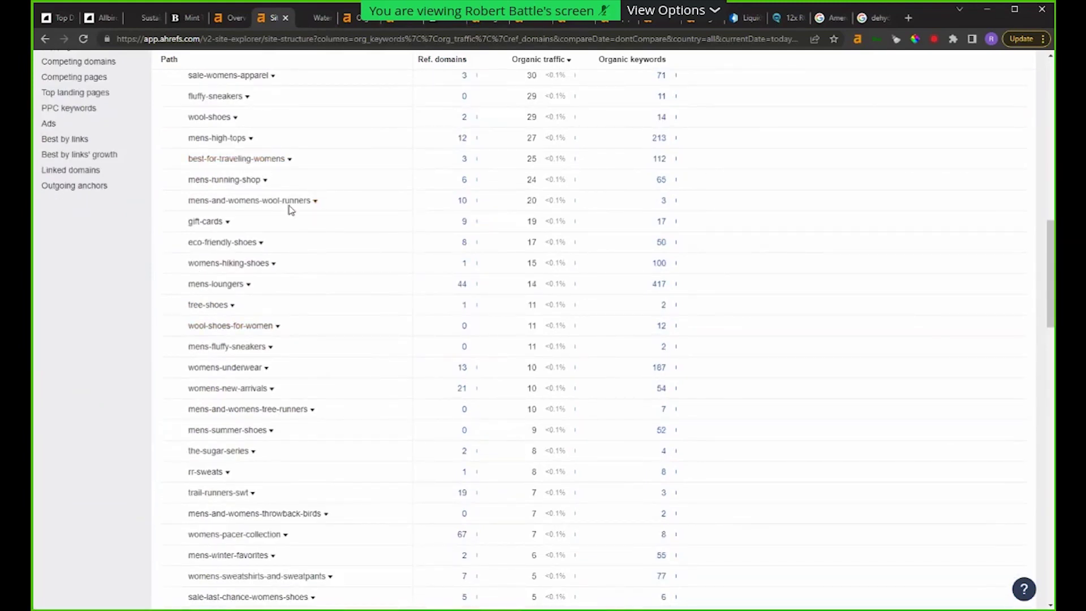
pyautogui.scroll(-5, 308, 289)
pyautogui.scroll(20, 306, 284)
pyautogui.scroll(5, 306, 284)
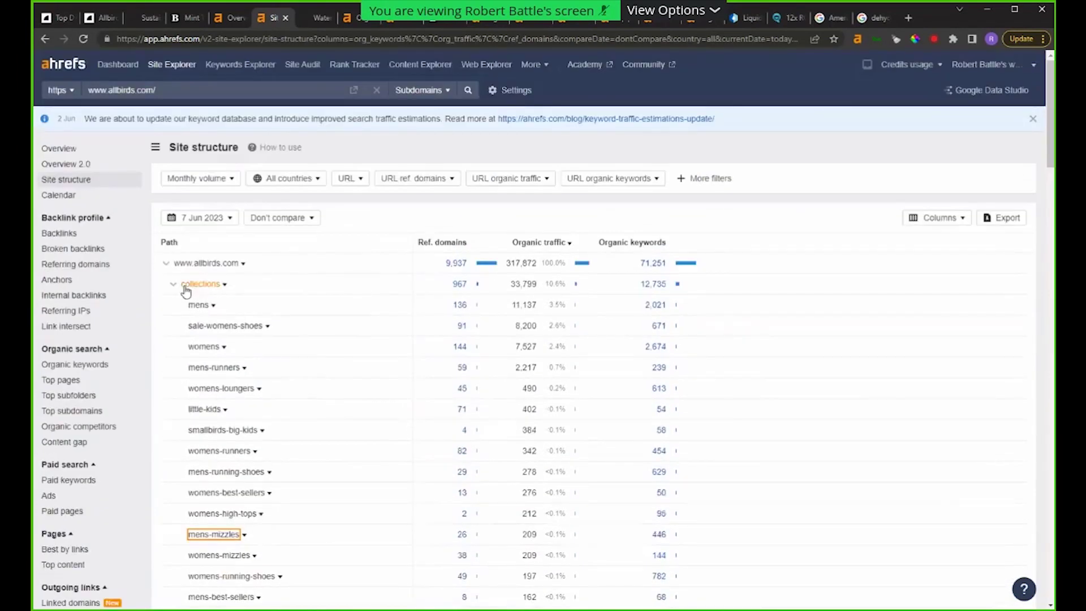
pyautogui.scroll(-5, 258, 381)
pyautogui.scroll(5, 249, 350)
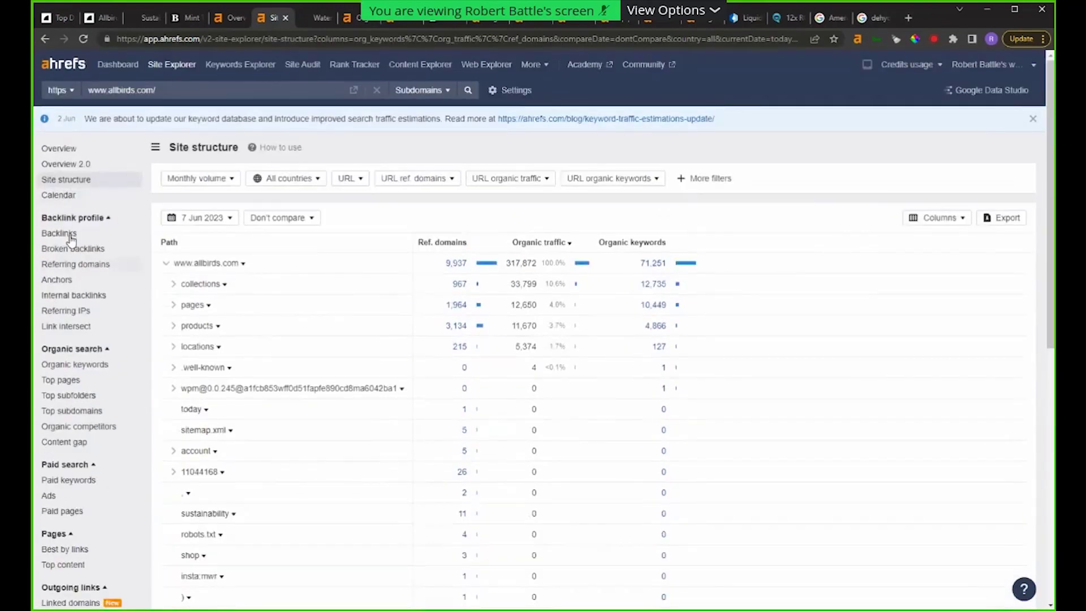
# Step: Sort the Allbirds Organic keywords report by search volume and filter it to a KD of up to 10
pyautogui.click(347, 16)
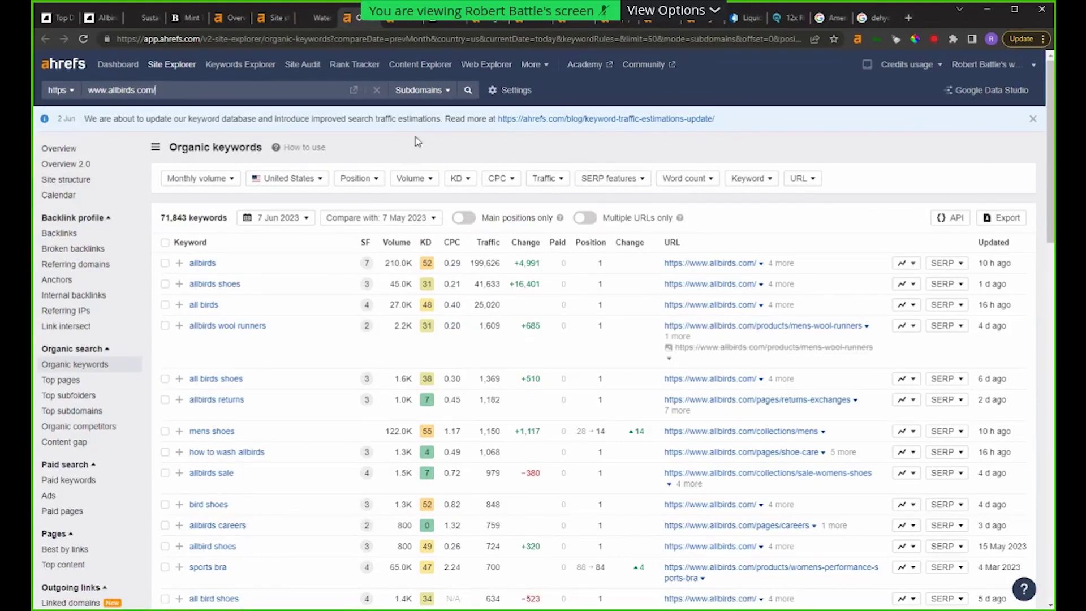
pyautogui.click(398, 242)
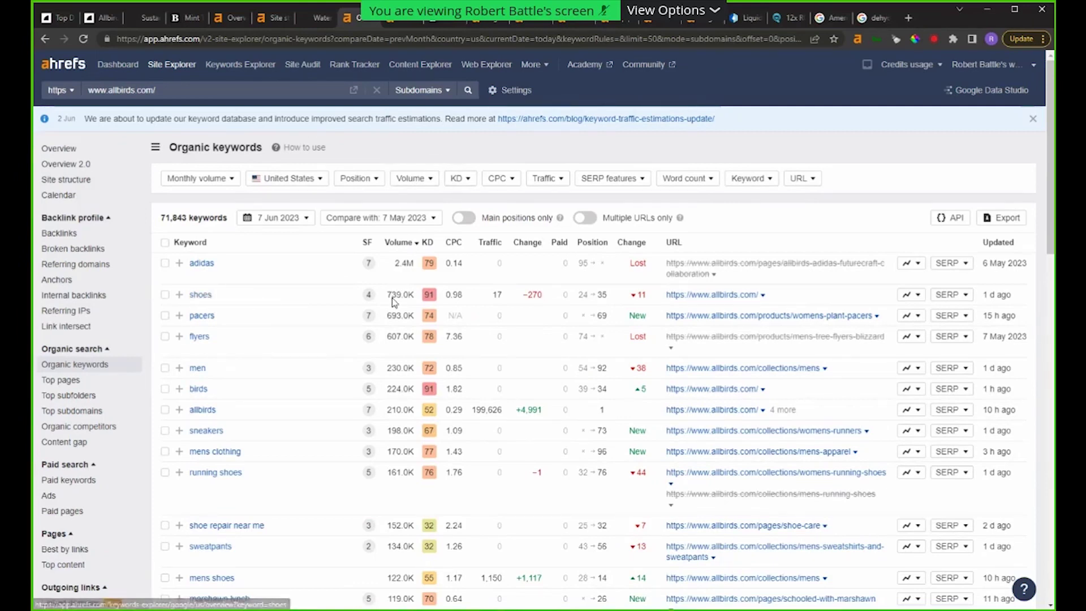
pyautogui.click(470, 179)
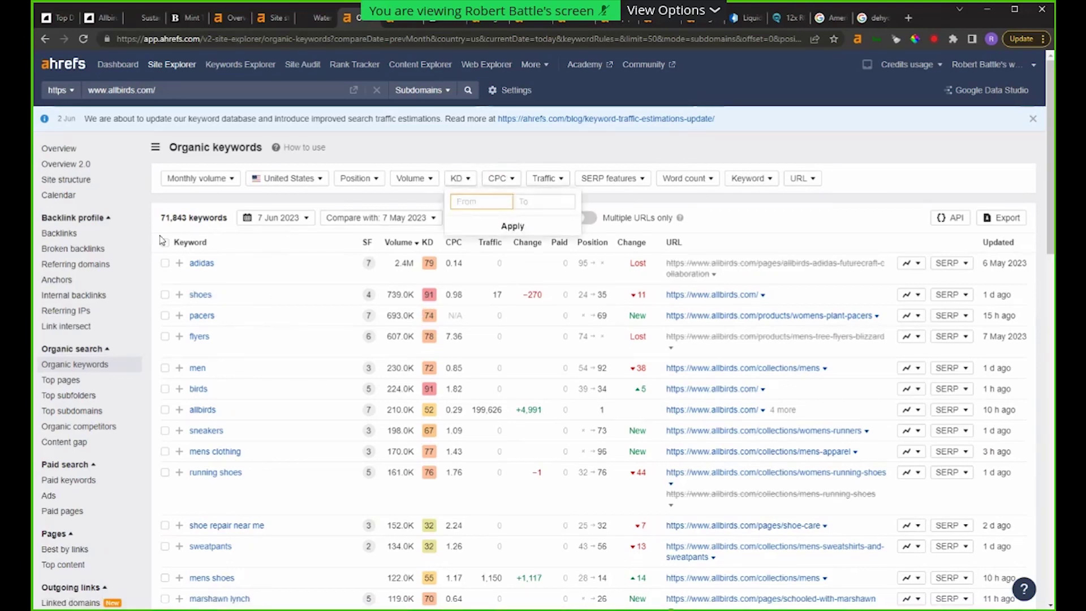
pyautogui.click(531, 201)
pyautogui.write('10')
pyautogui.press('Return')
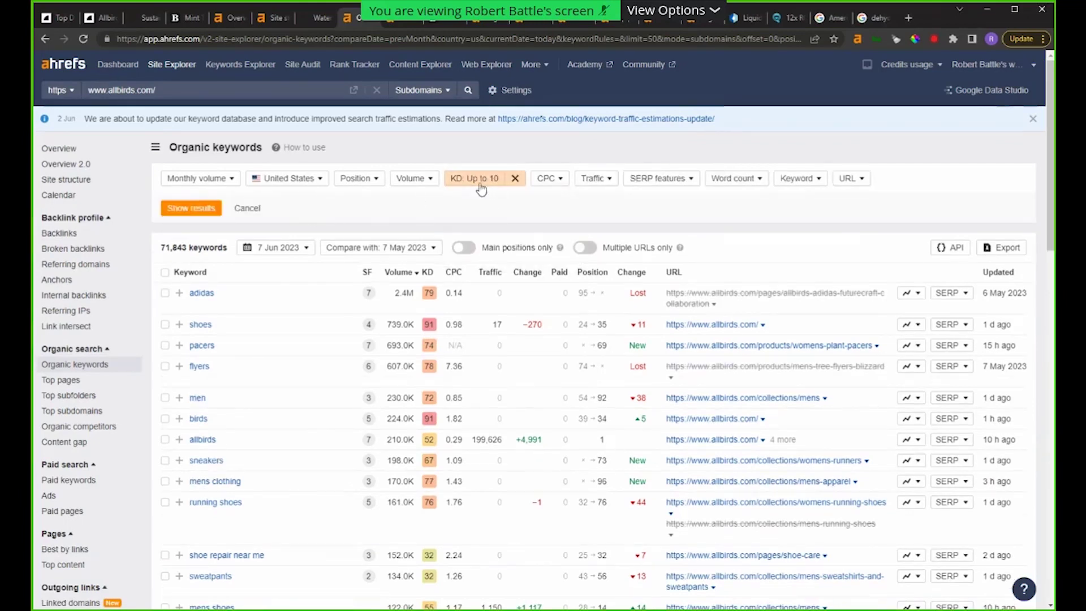
pyautogui.click(203, 211)
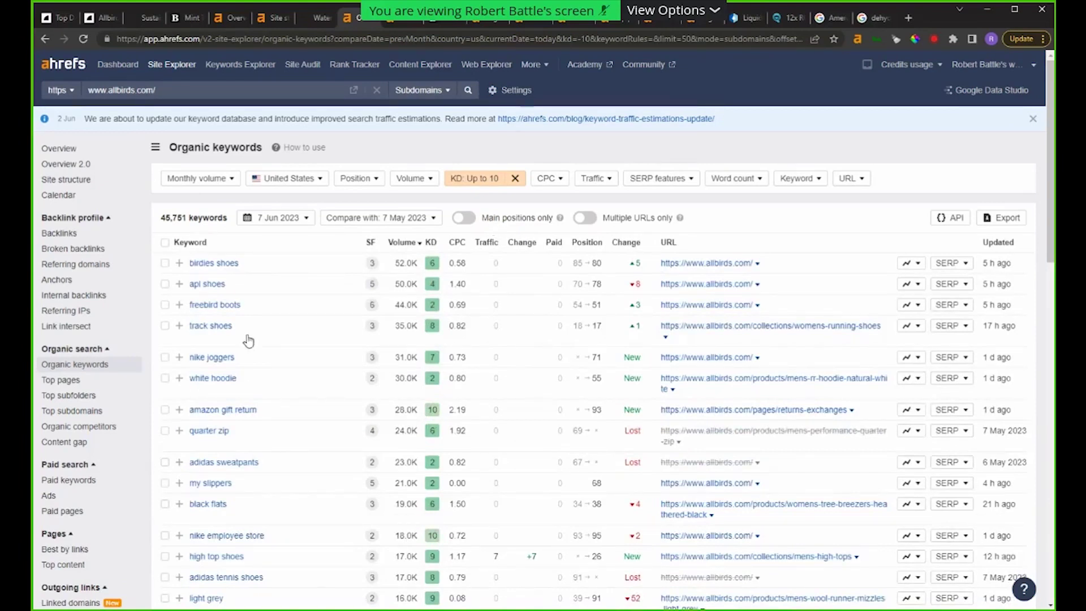
# Step: Select the keywords track shoes, white hoodie, quarter zip and black flats in the filtered list
pyautogui.click(165, 326)
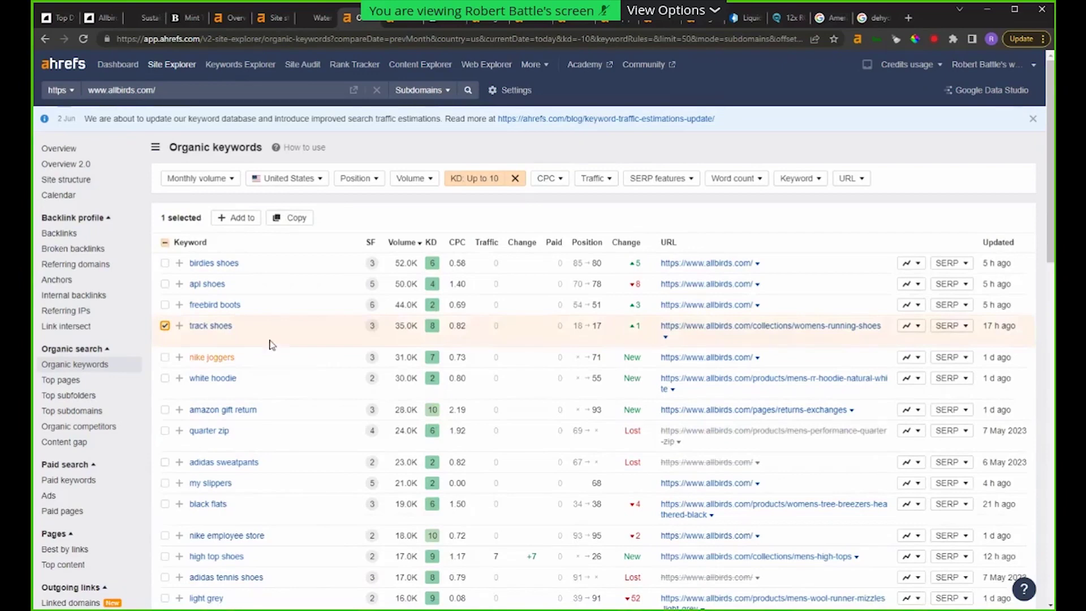
pyautogui.click(166, 379)
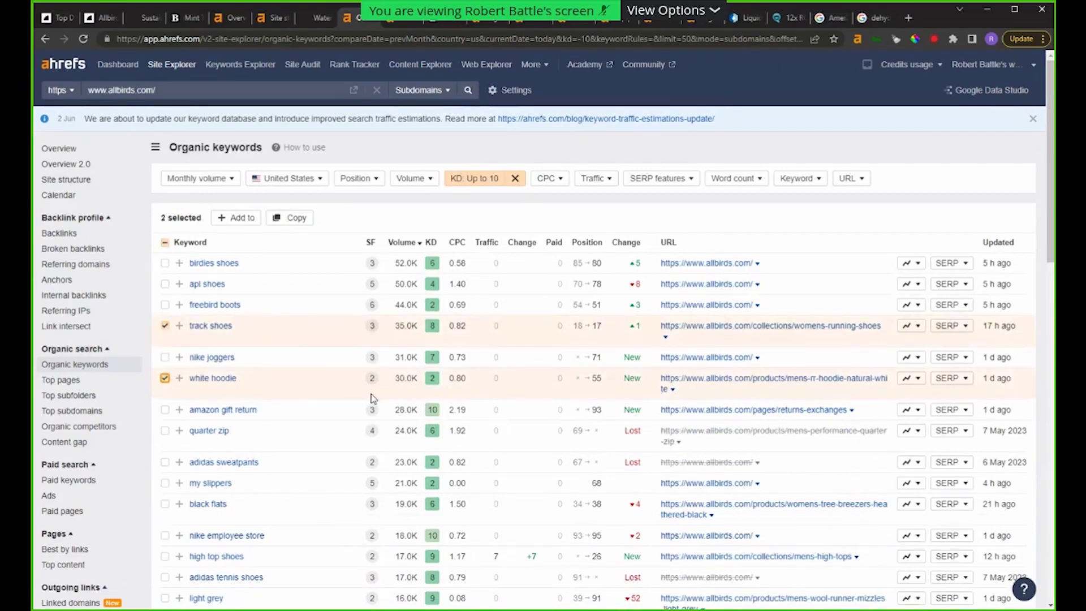
pyautogui.scroll(-1, 365, 399)
pyautogui.click(165, 374)
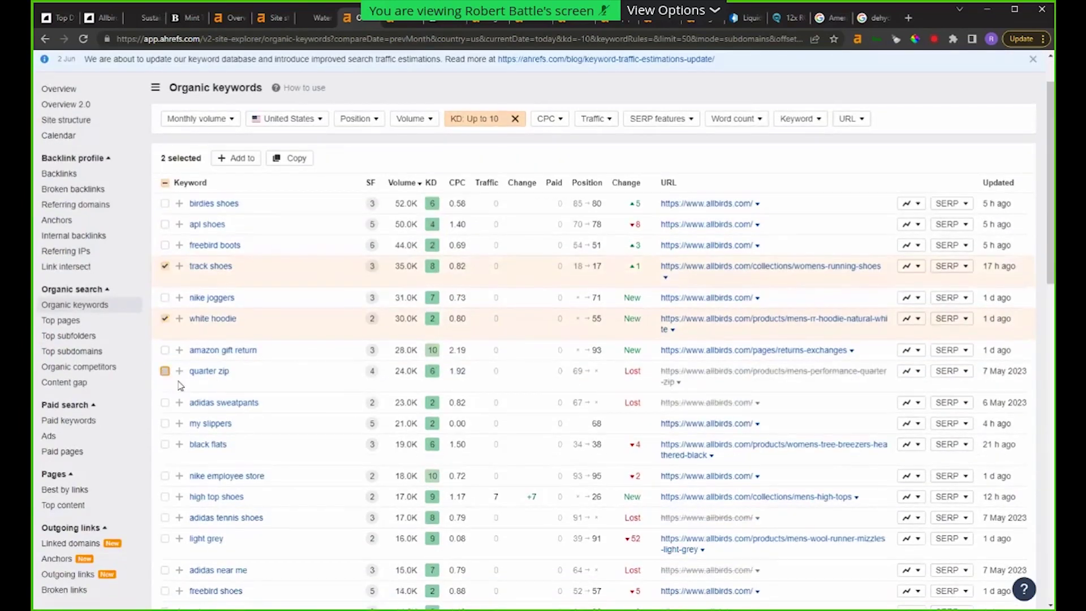
pyautogui.click(165, 444)
# Step: Select black sneakers women and white mountain shoes further down the keyword list, and deselect black sneakers women again
pyautogui.scroll(-2, 286, 456)
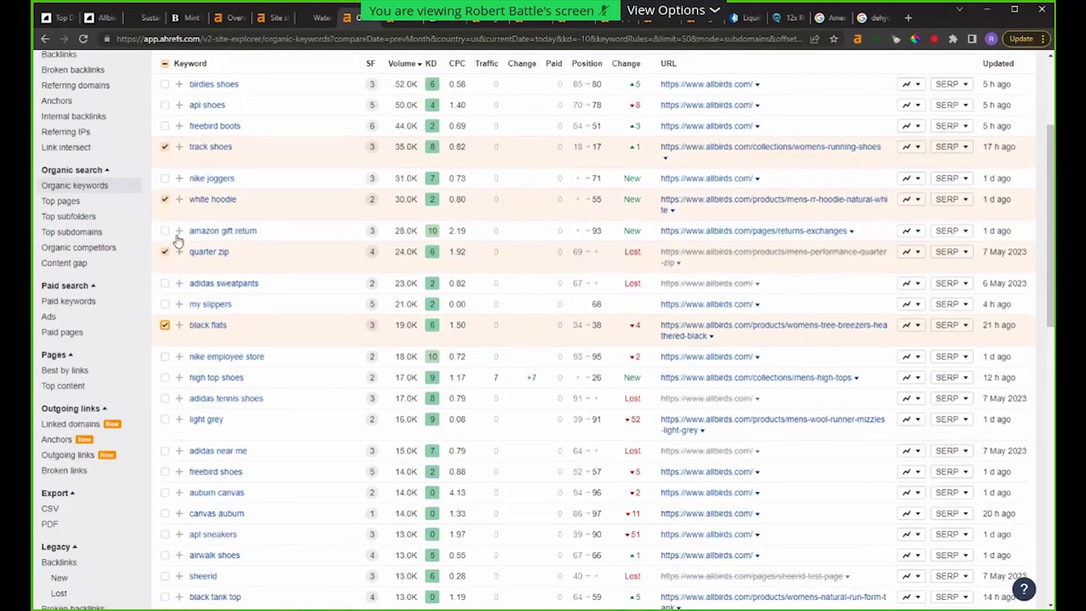
pyautogui.scroll(1, 172, 227)
pyautogui.scroll(-3, 178, 237)
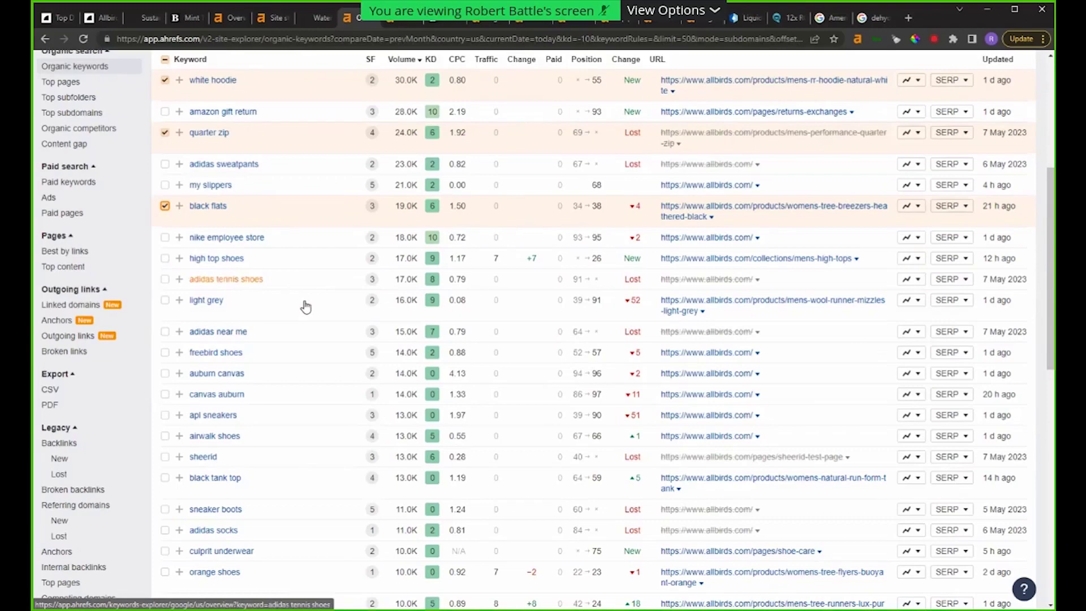
pyautogui.scroll(-1, 305, 314)
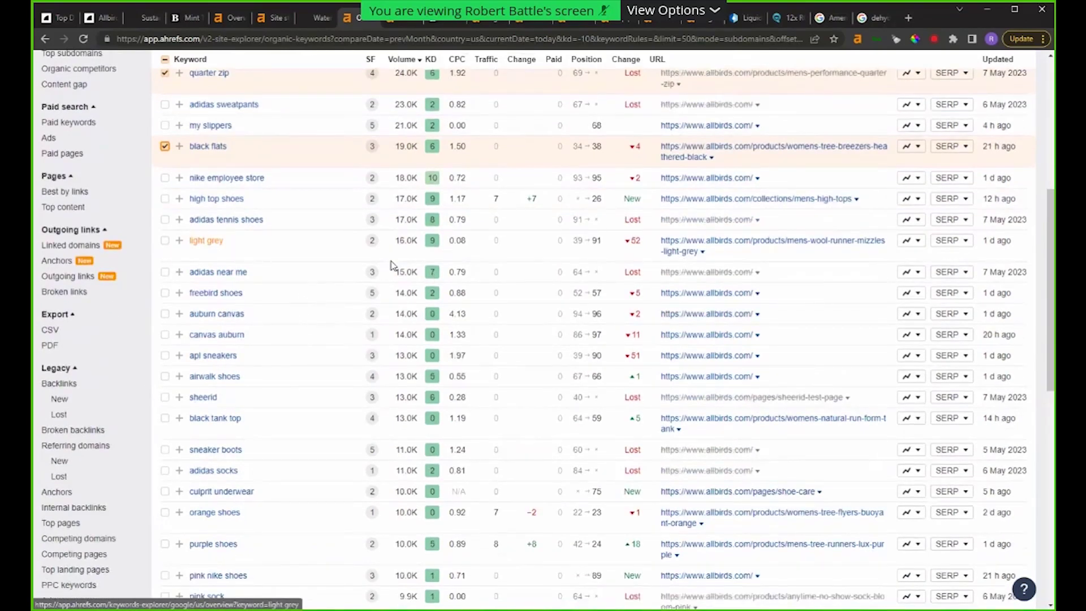
pyautogui.scroll(-1, 392, 266)
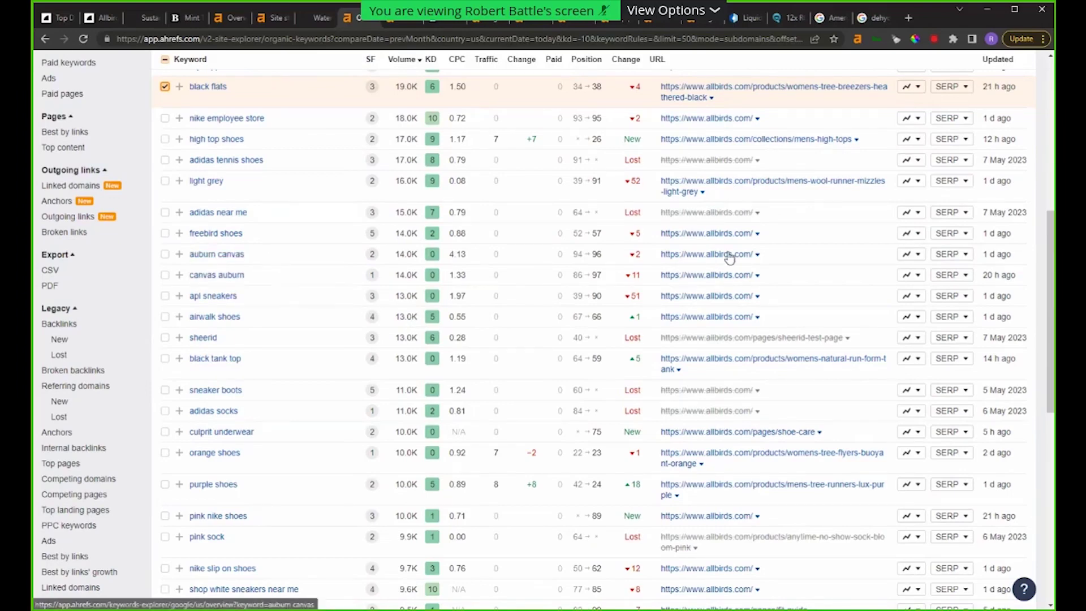
pyautogui.scroll(-3, 521, 408)
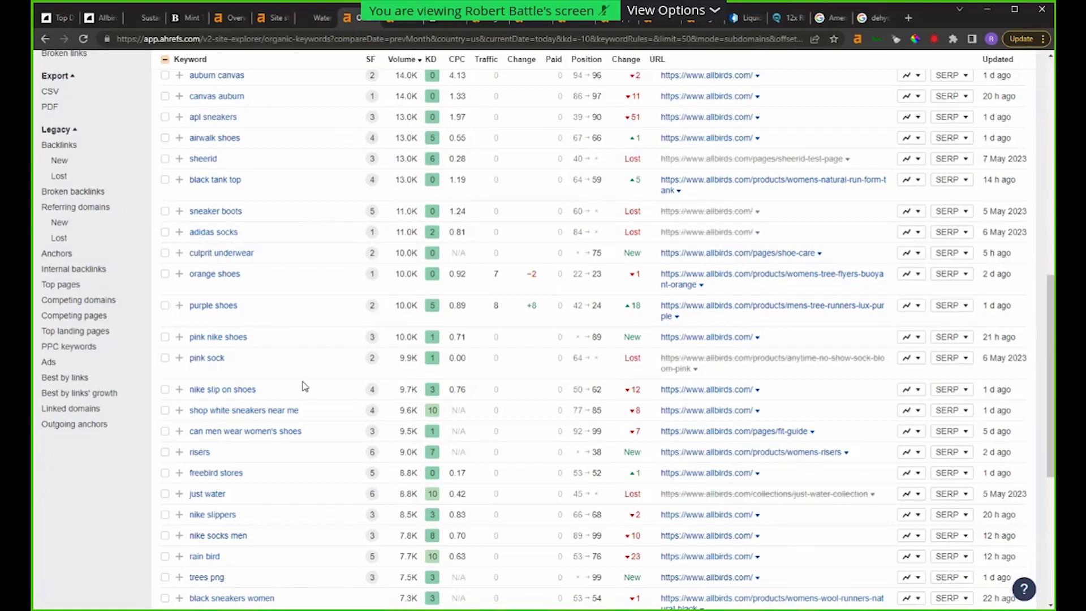
pyautogui.scroll(-6, 306, 374)
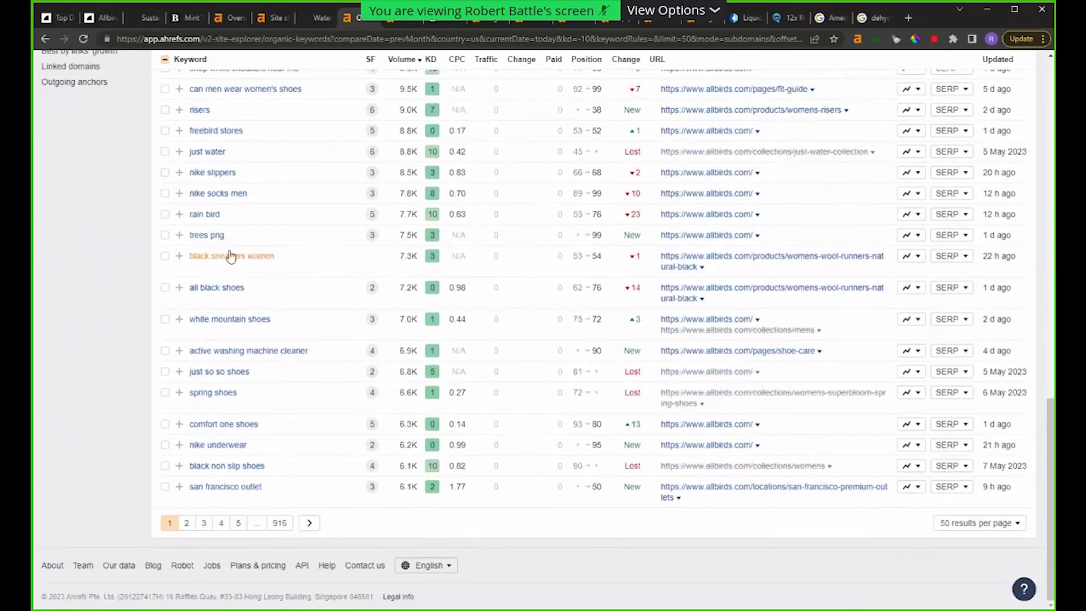
pyautogui.click(165, 255)
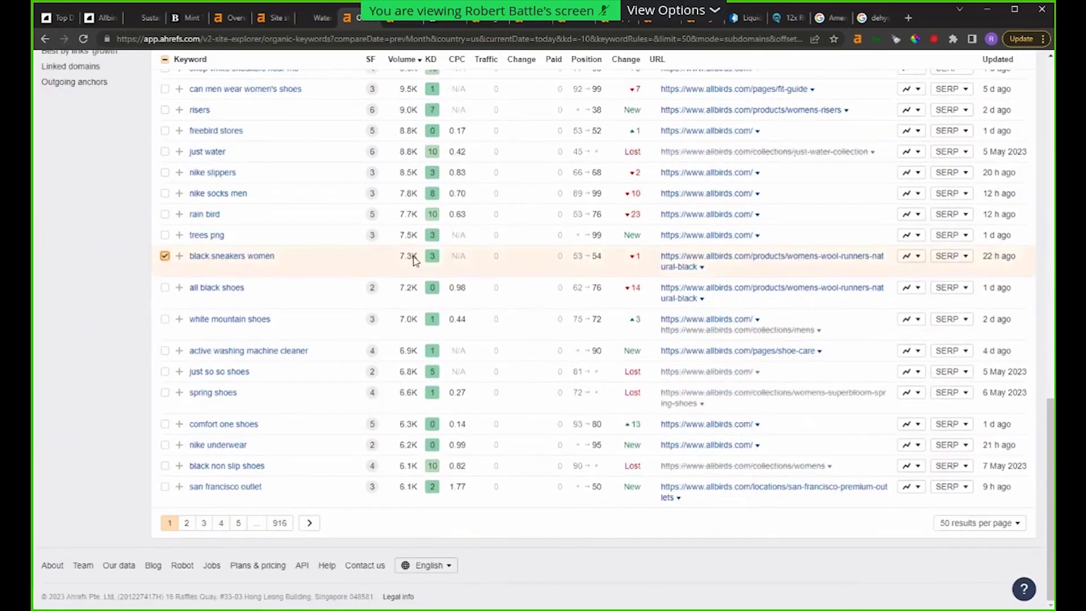
pyautogui.moveTo(435, 259); pyautogui.dragTo(427, 261)
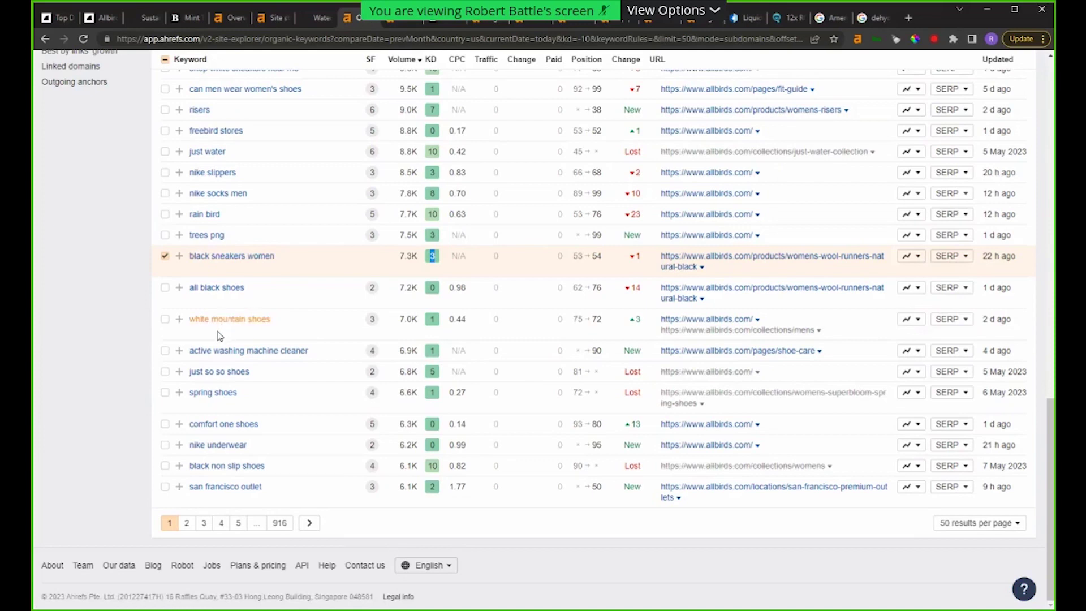
pyautogui.click(177, 322)
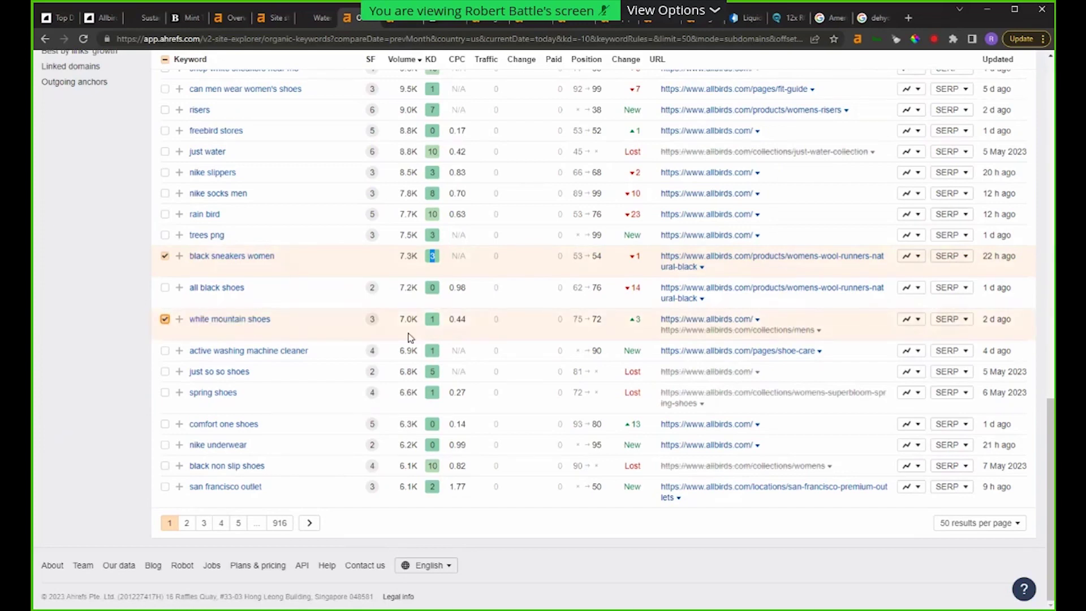
pyautogui.click(165, 257)
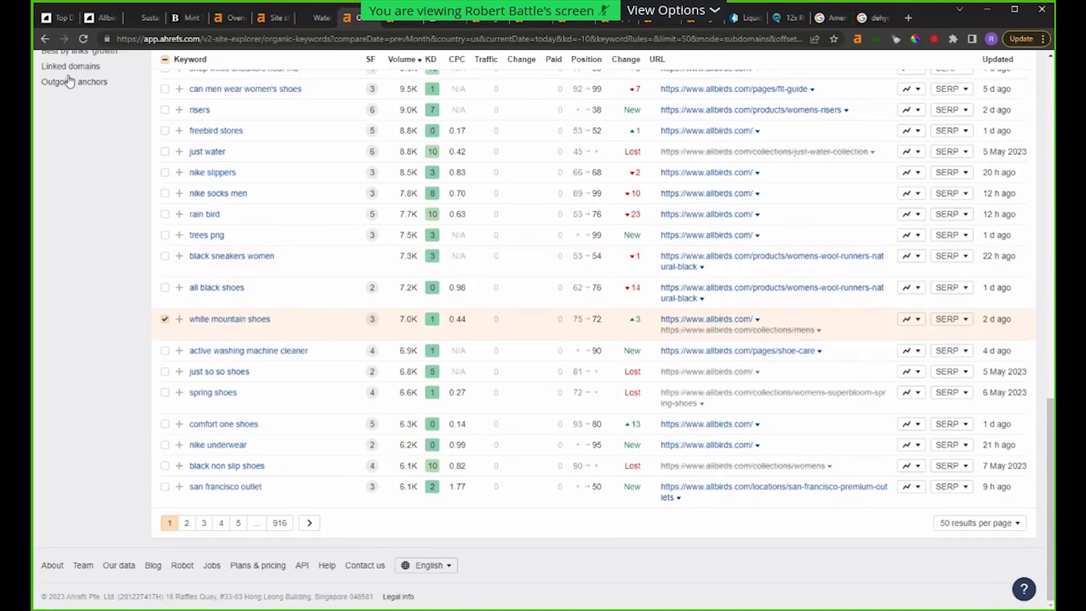
# Step: Search Google for "mountain shoes" in the dehydration images tab and switch to the regular web results
pyautogui.hotkey('ctrl', '9')
pyautogui.write('mountain shoe')
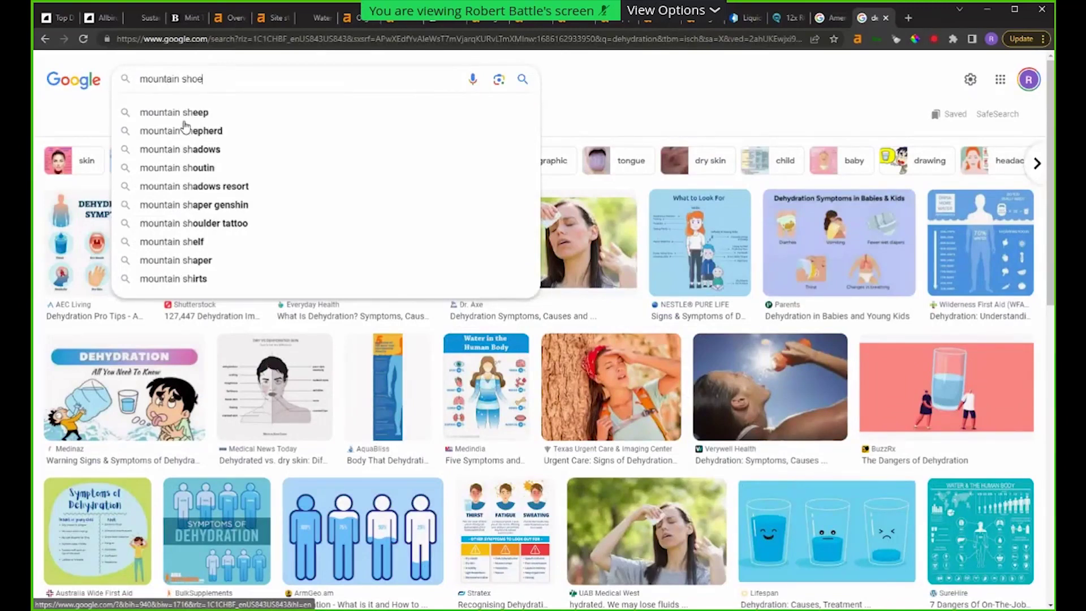
pyautogui.write('s')
pyautogui.press('Return')
pyautogui.click(154, 115)
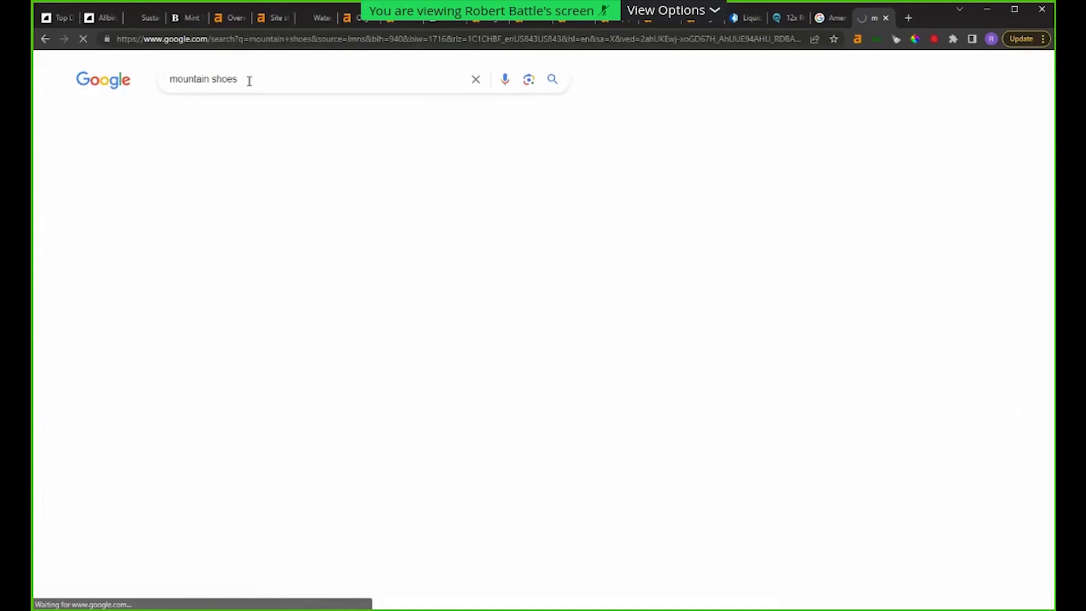
# Step: Open and close questions in the People also ask section for mountain shoes to load more related questions, and examine them
pyautogui.scroll(-3, 181, 138)
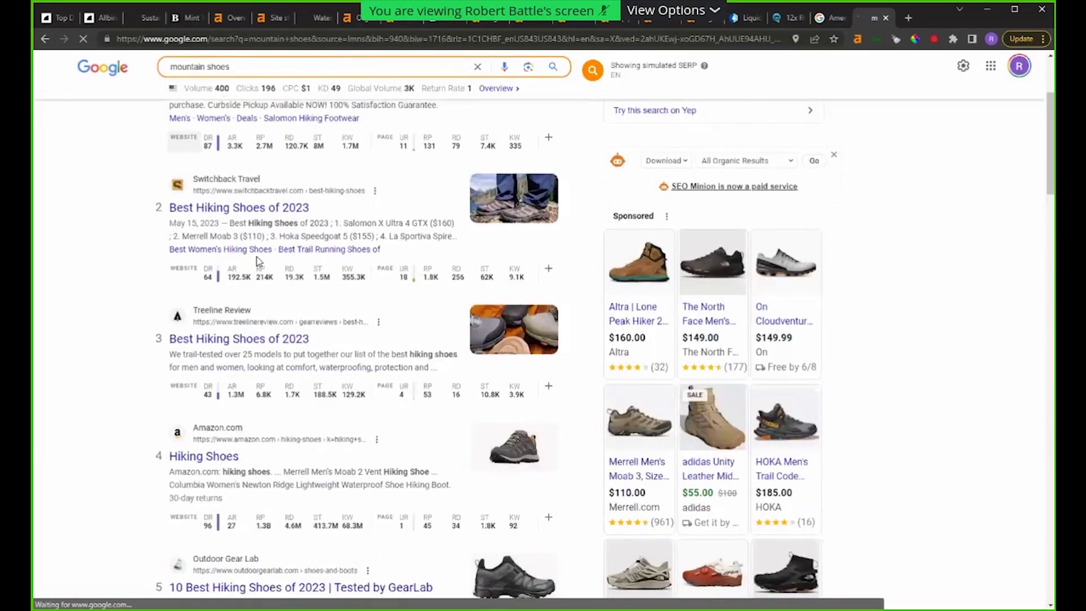
pyautogui.scroll(-10, 305, 246)
pyautogui.click(368, 231)
pyautogui.click(552, 227)
pyautogui.scroll(1, 230, 243)
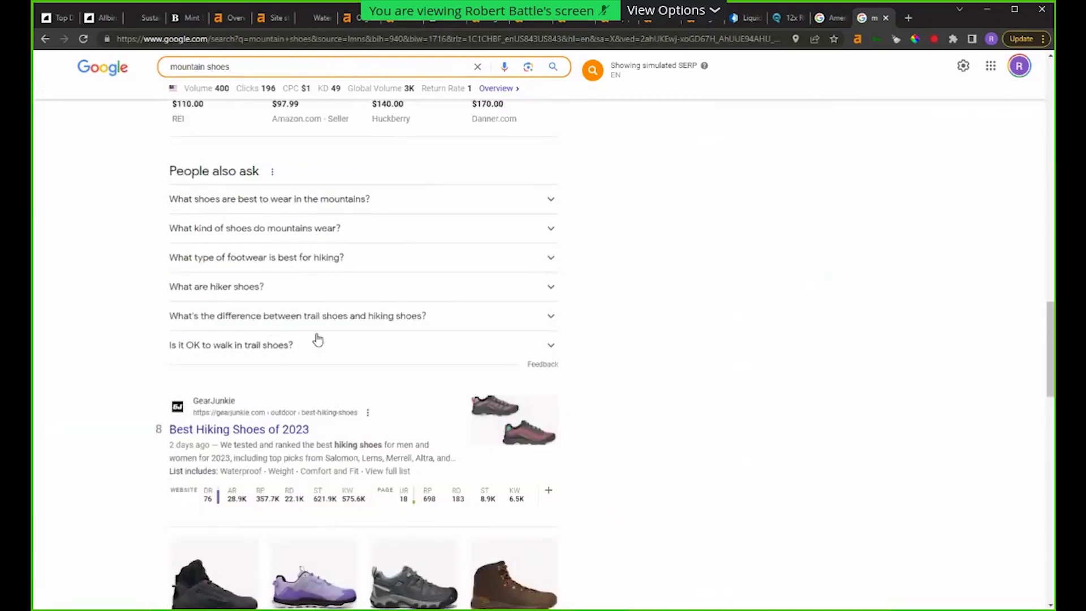
pyautogui.click(333, 349)
pyautogui.click(372, 352)
pyautogui.scroll(-2, 367, 370)
pyautogui.click(421, 315)
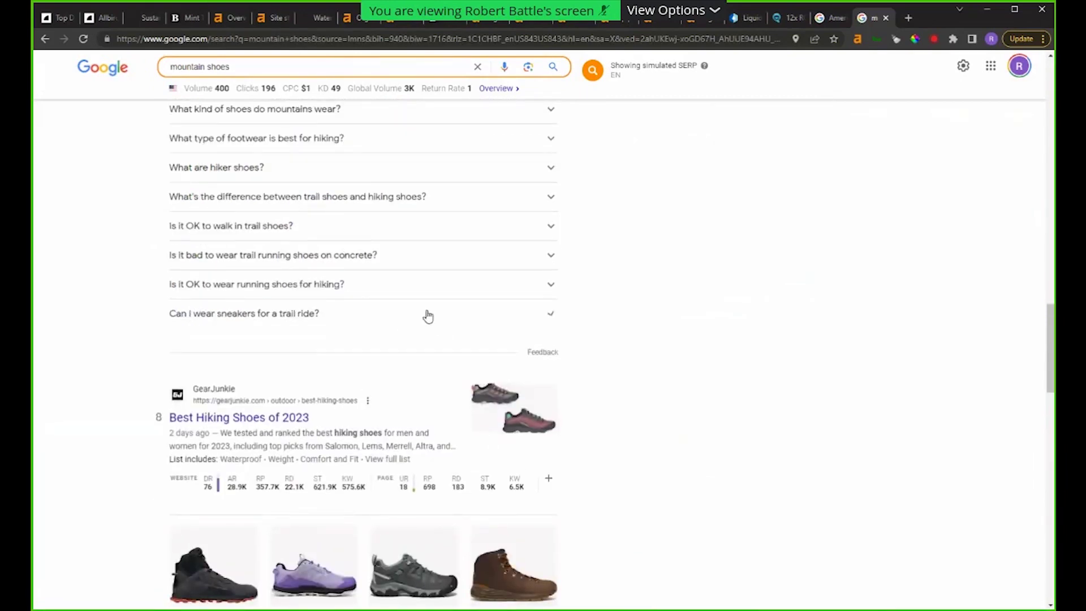
pyautogui.click(551, 325)
pyautogui.scroll(3, 575, 331)
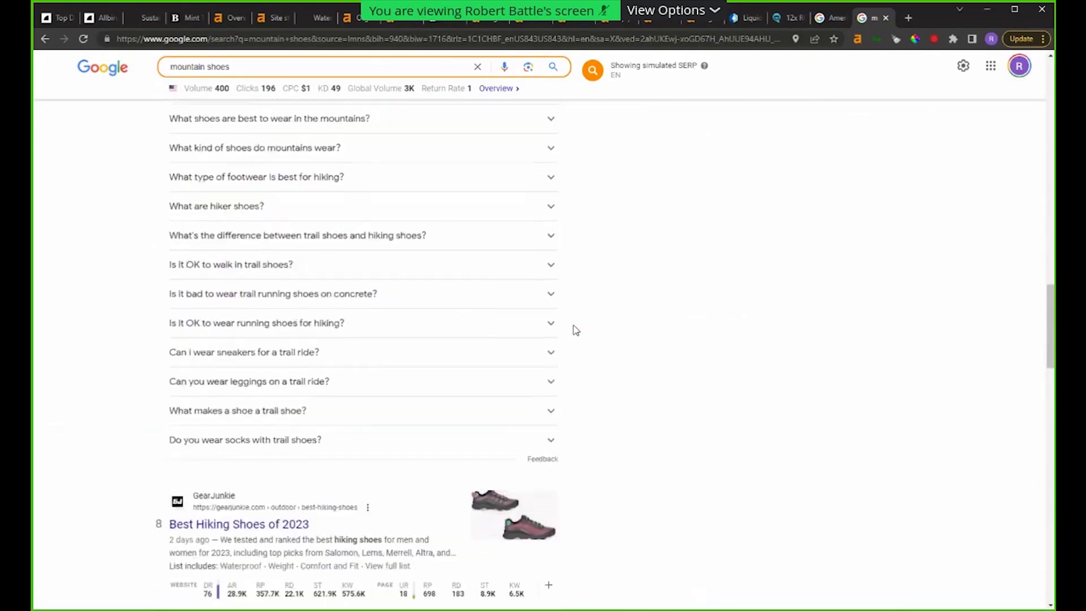
pyautogui.scroll(-2, 574, 328)
pyautogui.scroll(1, 584, 321)
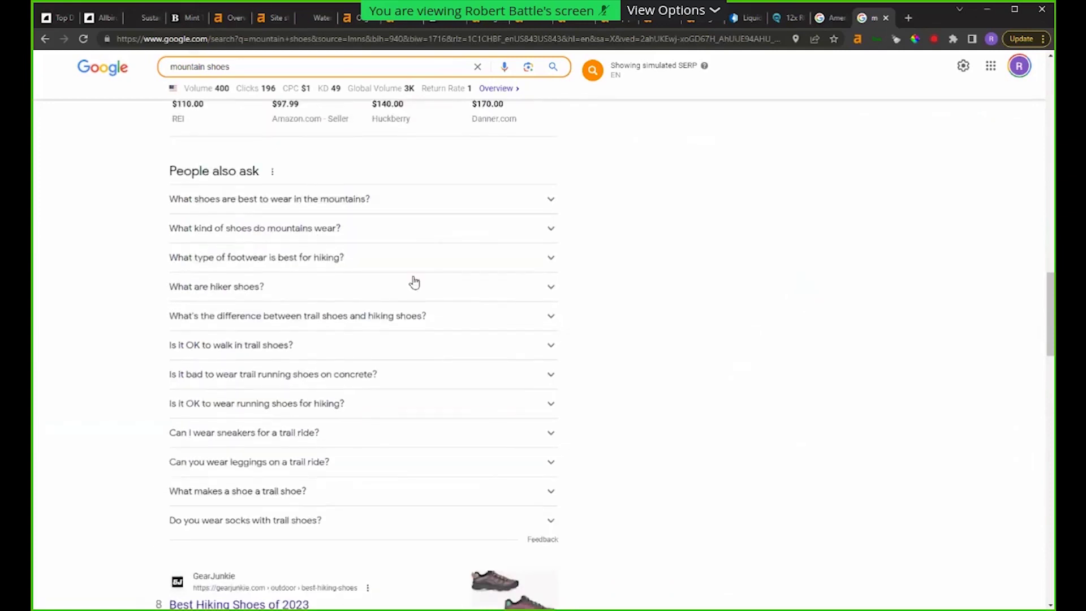